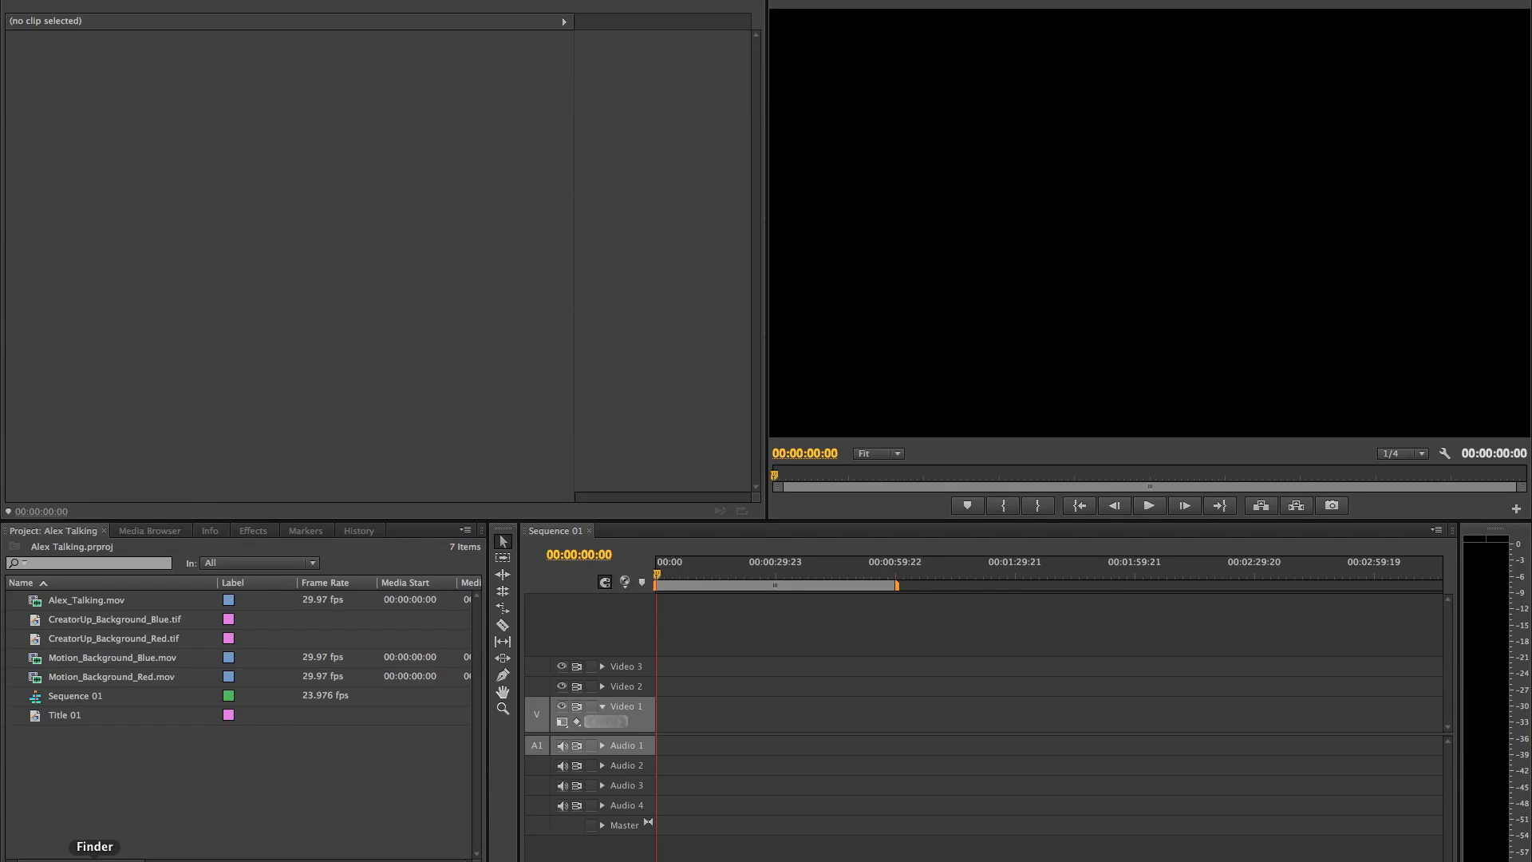
- In Finder, open the Alex Talking folder on the LaCie drive, inside Video Production Editing Resources & Tutorials, using list view
left_click(94, 858)
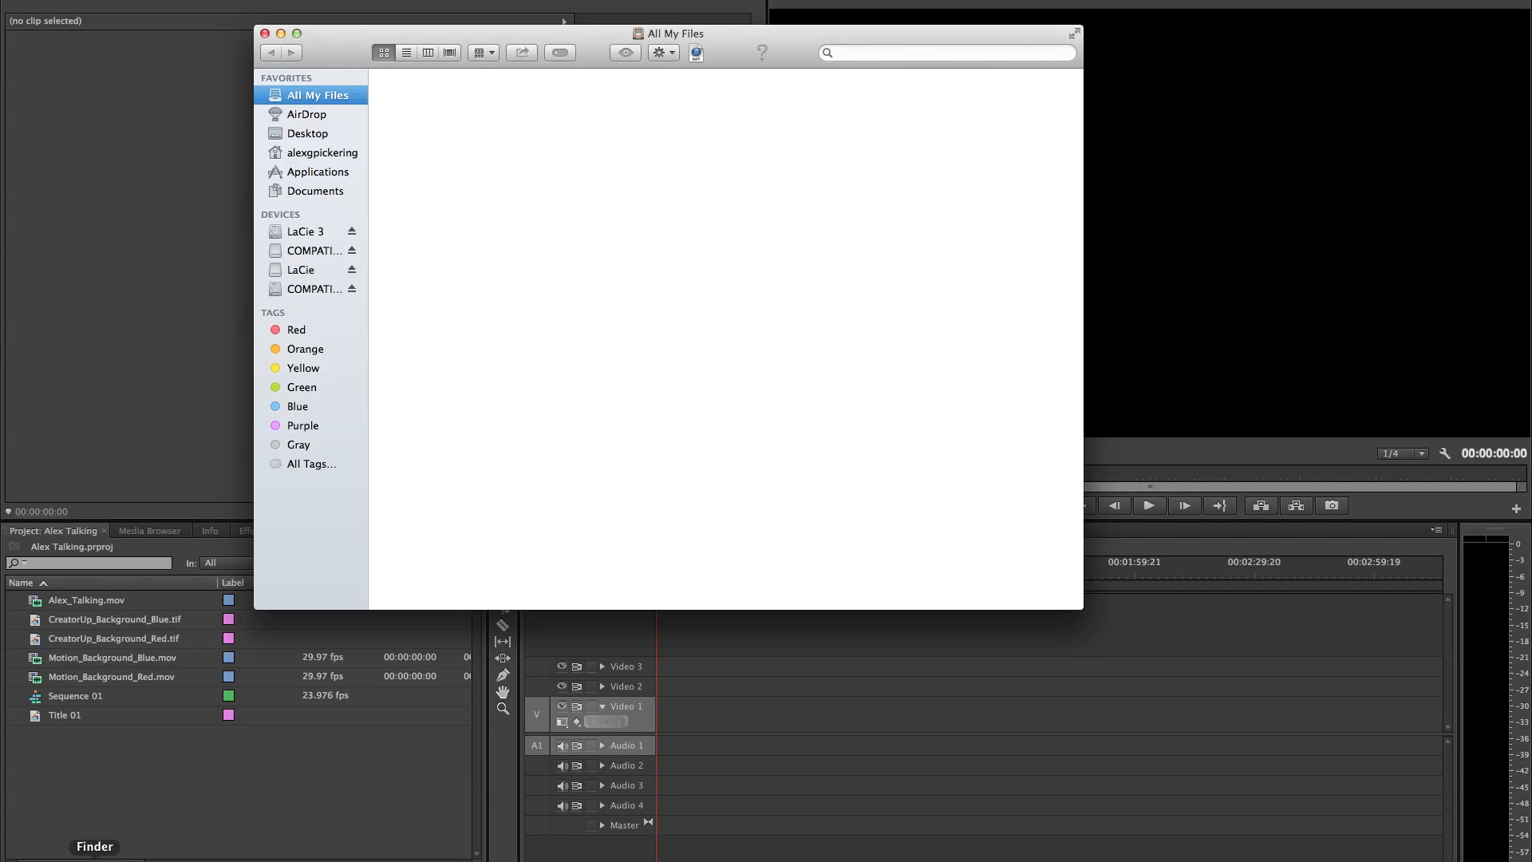
left_click(302, 270)
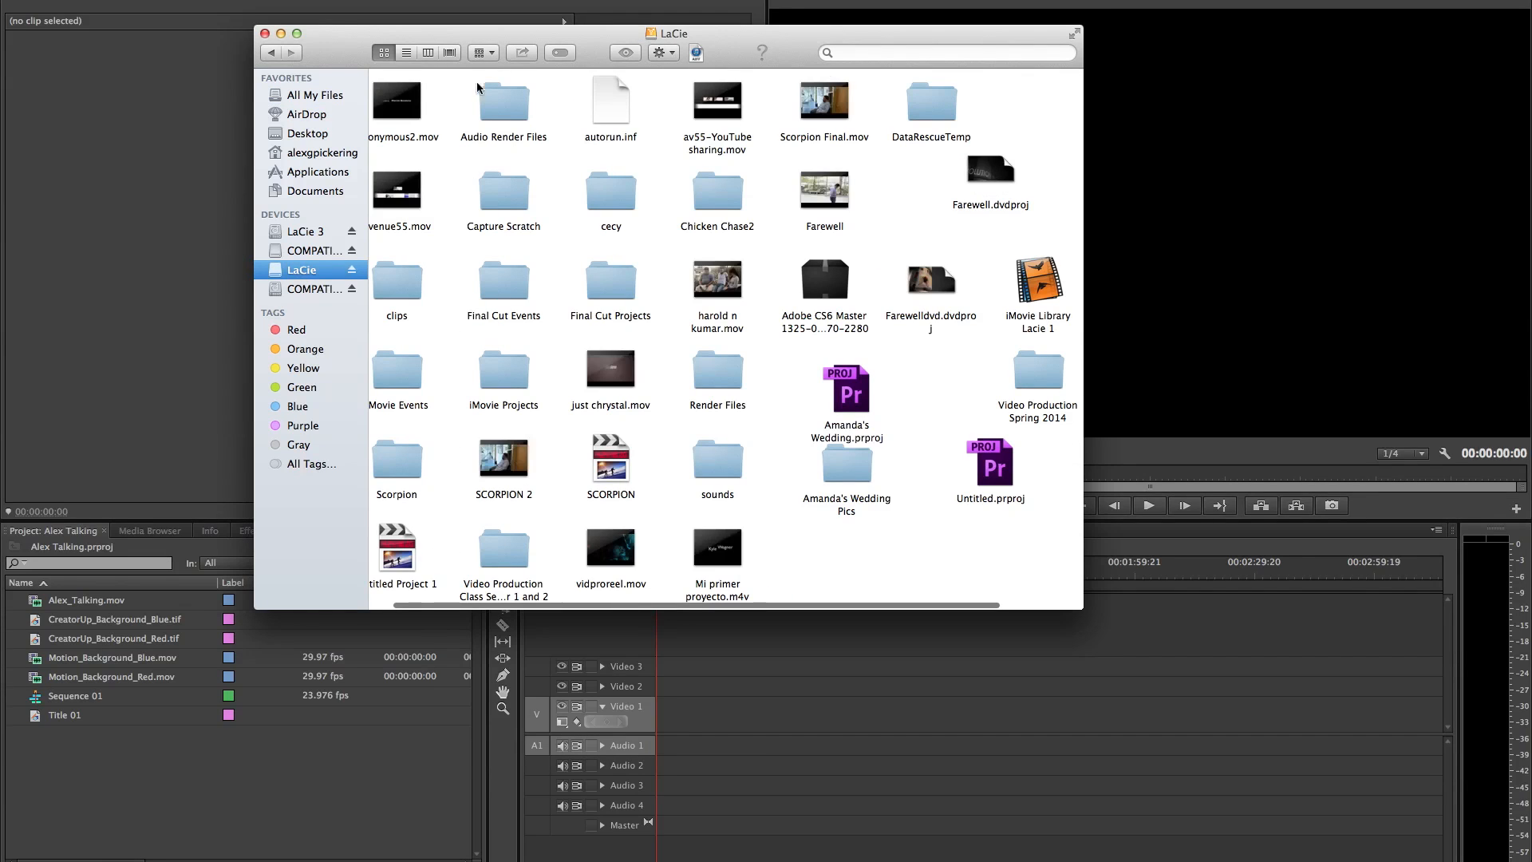
left_click(407, 53)
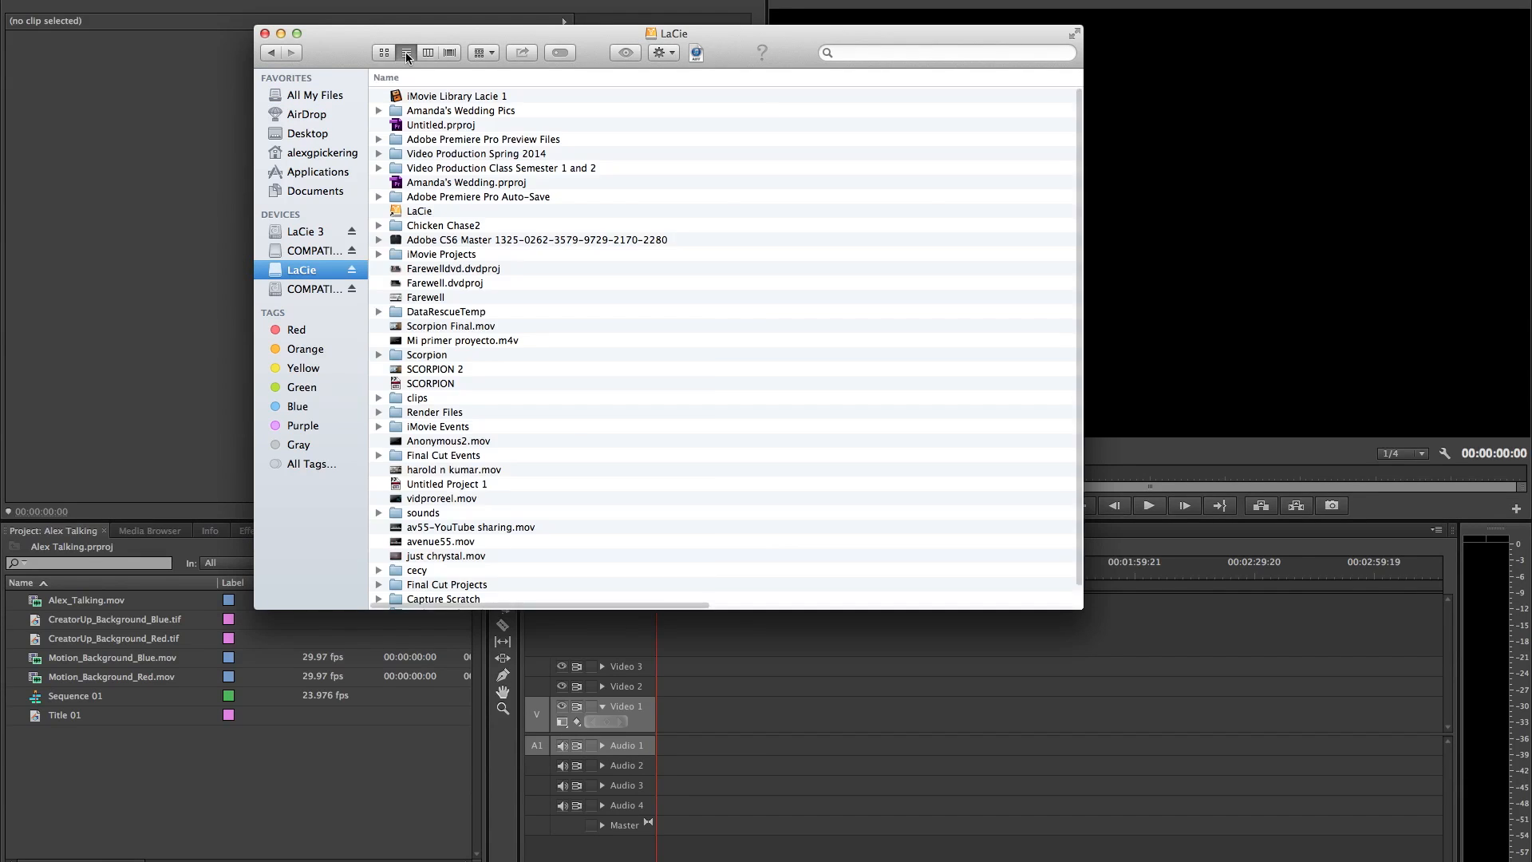
scroll(607, 299, "down", 2)
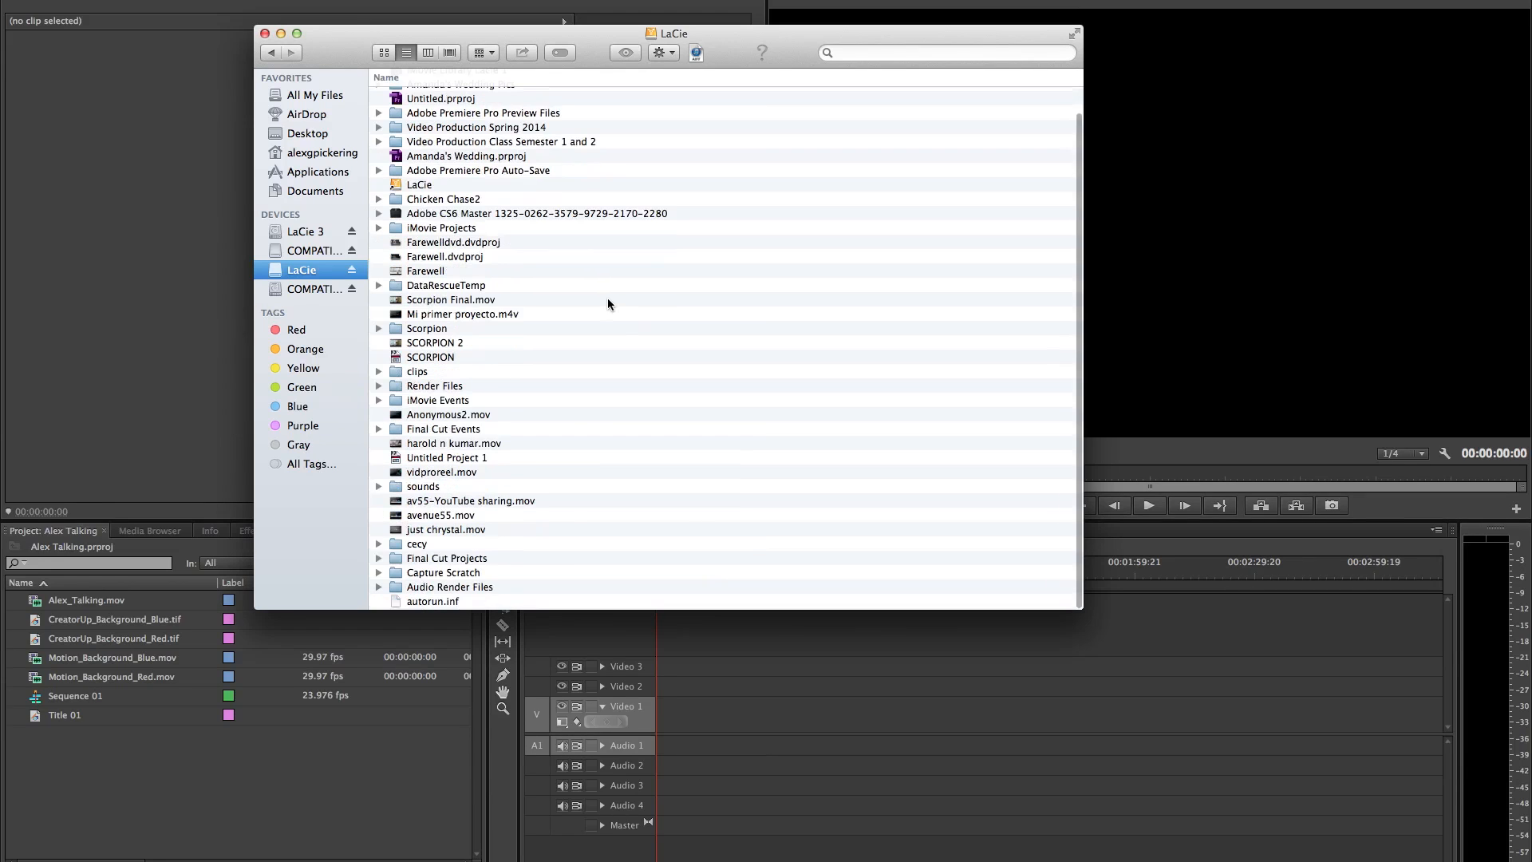
left_click(548, 143)
double_click(547, 143)
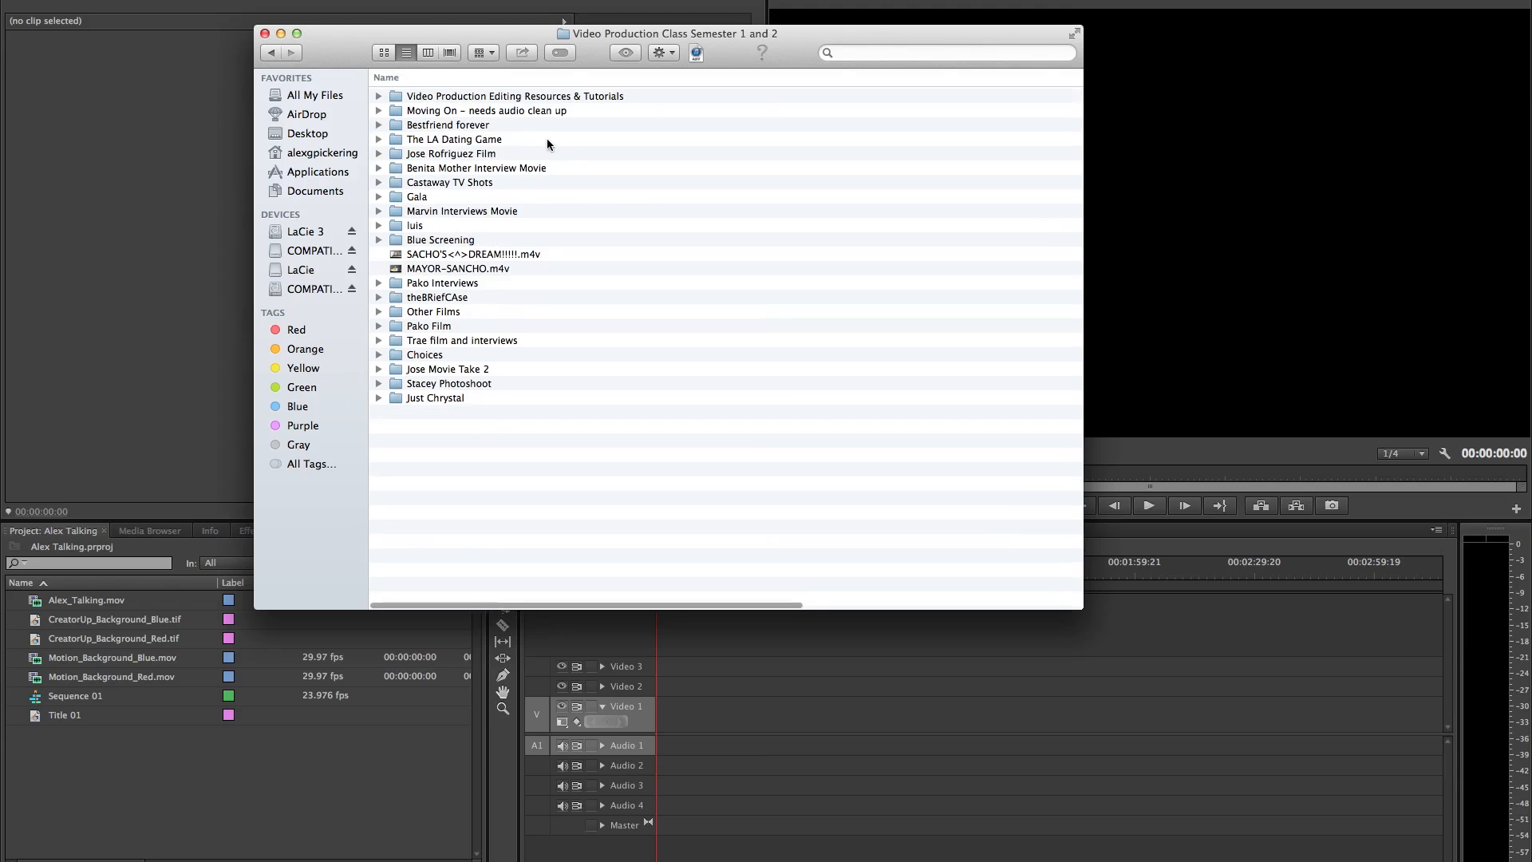
double_click(527, 100)
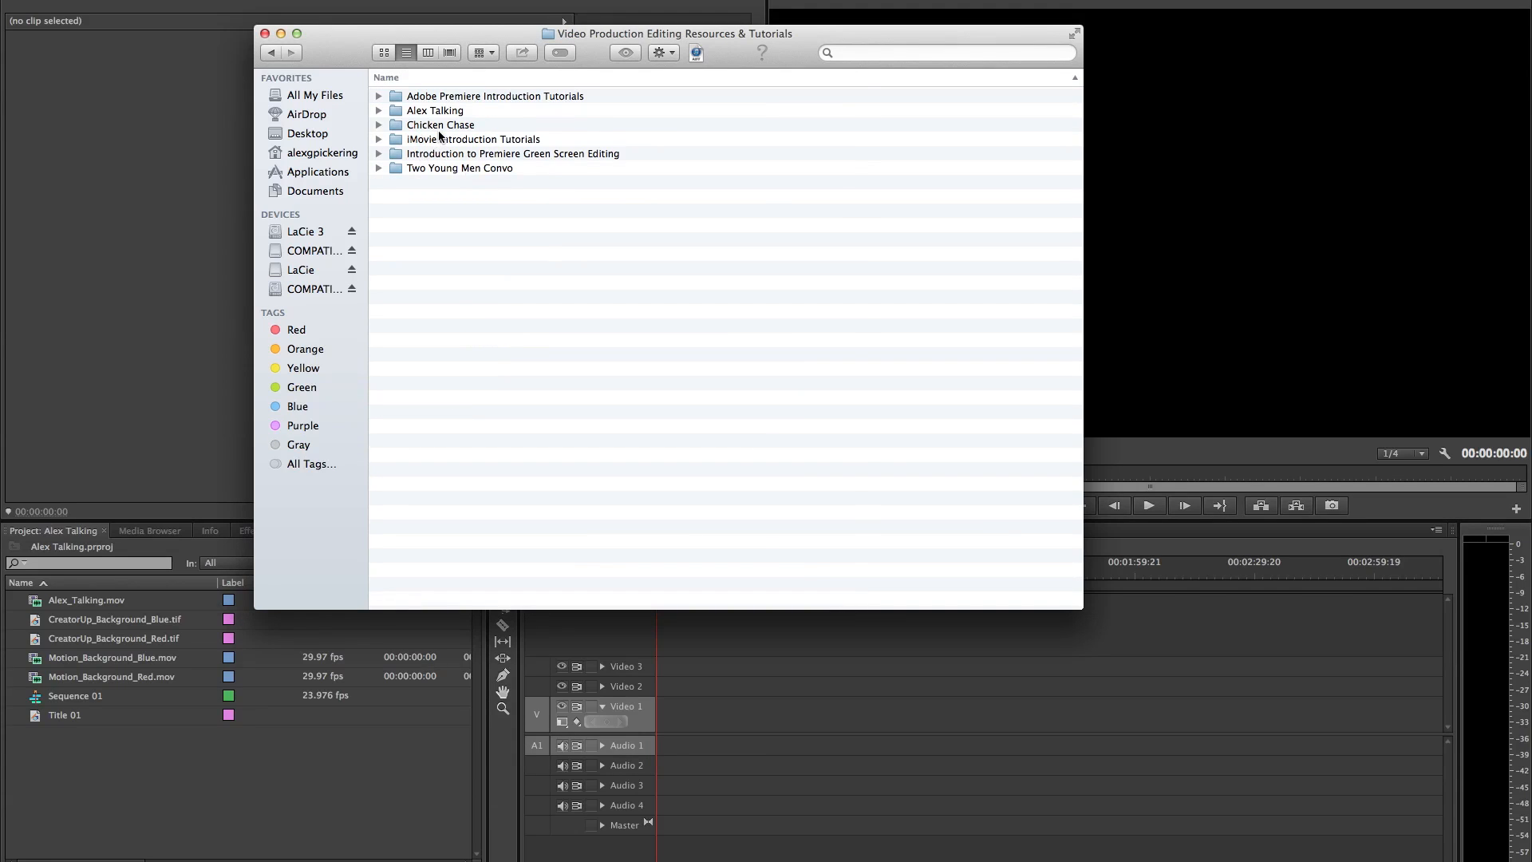
double_click(435, 111)
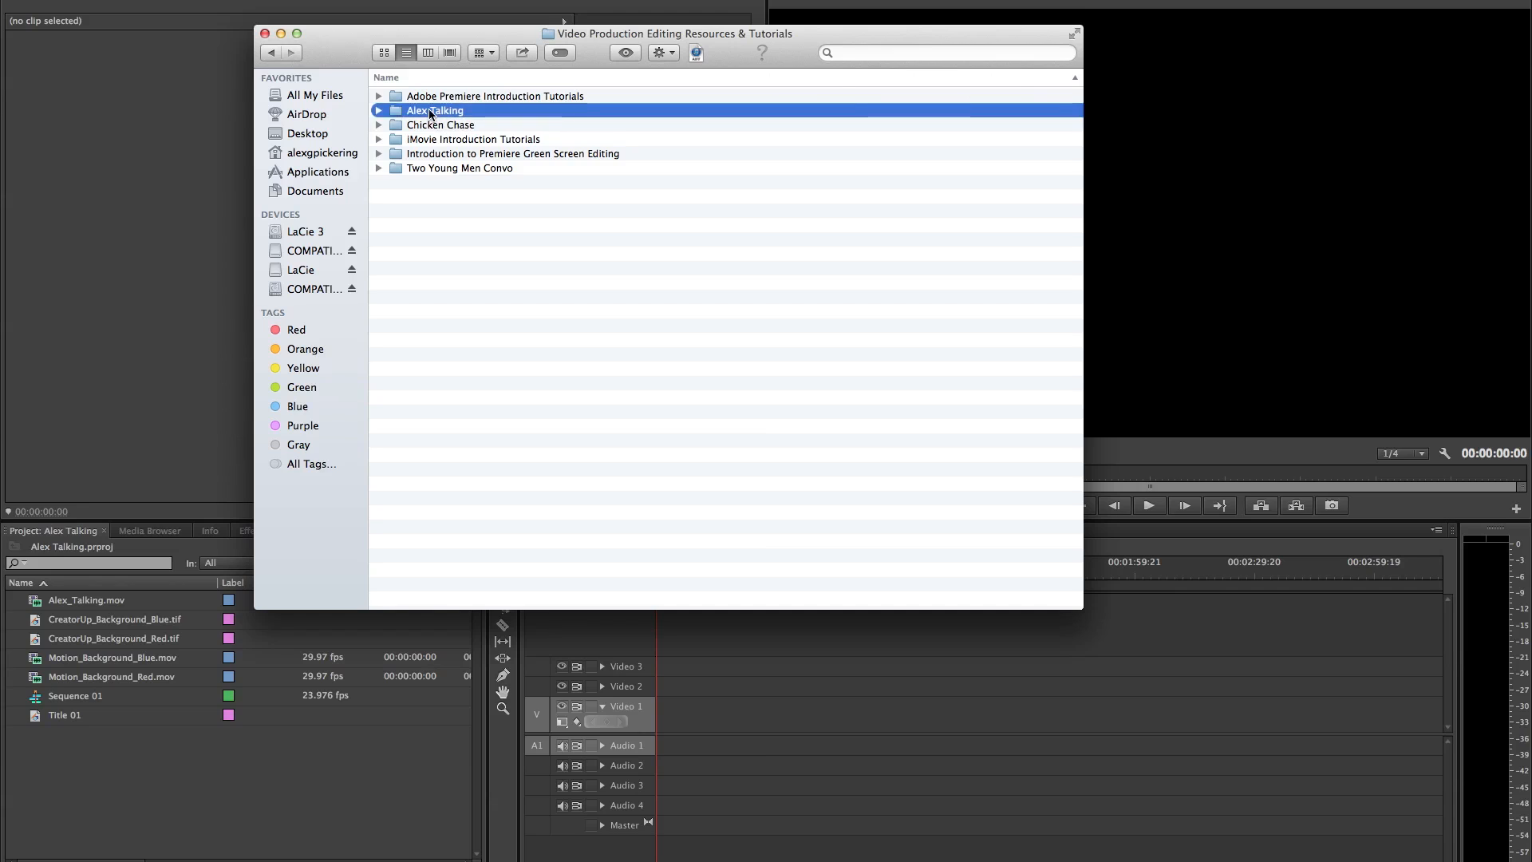
double_click(436, 96)
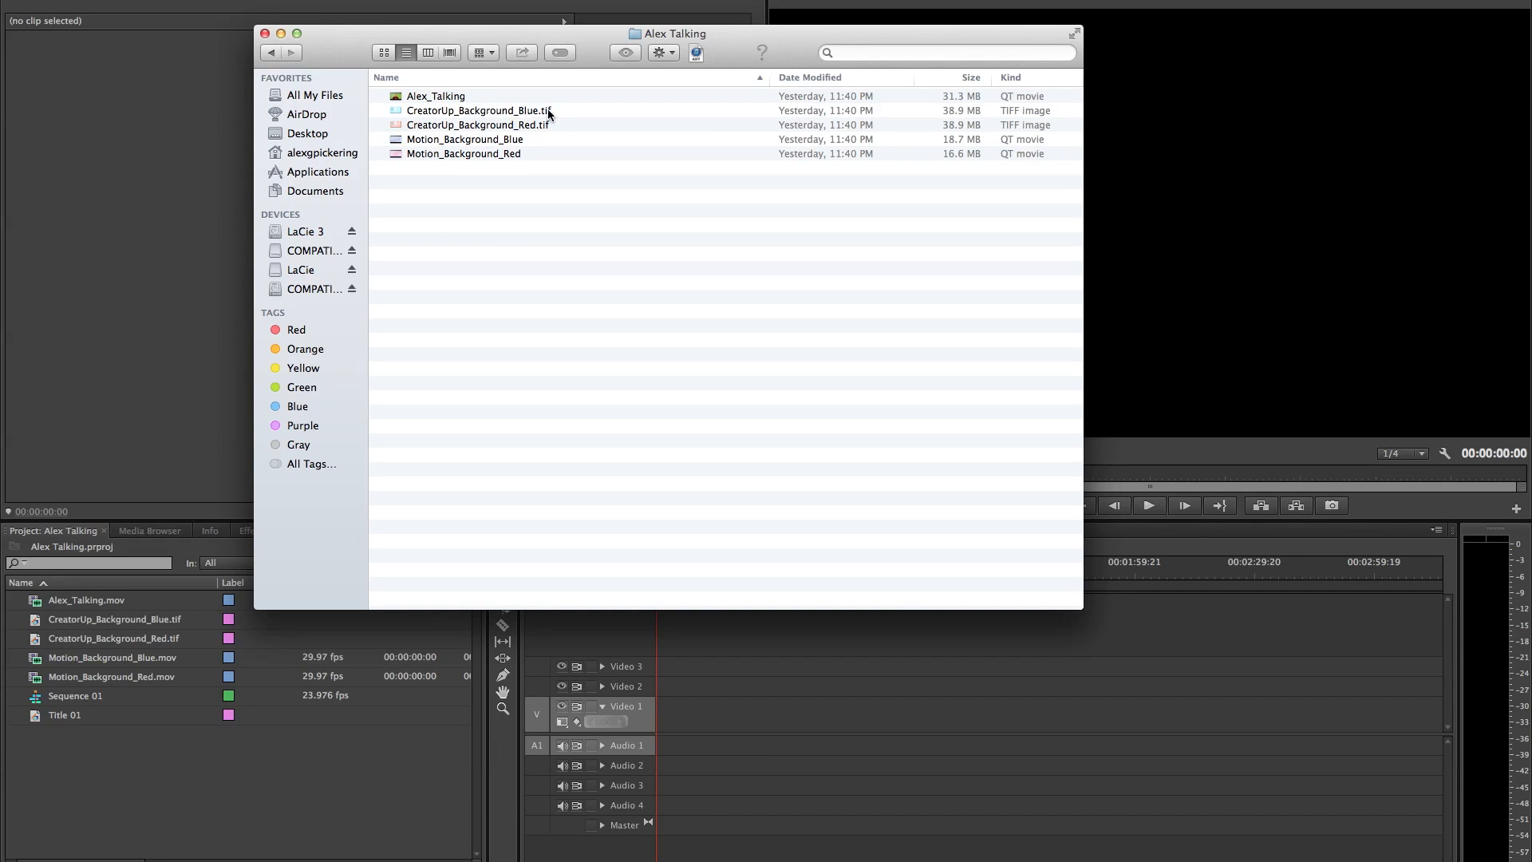
- Preview the CreatorUp_Background_Blue.tif and CreatorUp_Background_Red.tif images with Quick Look, and close the preview
left_click(457, 114)
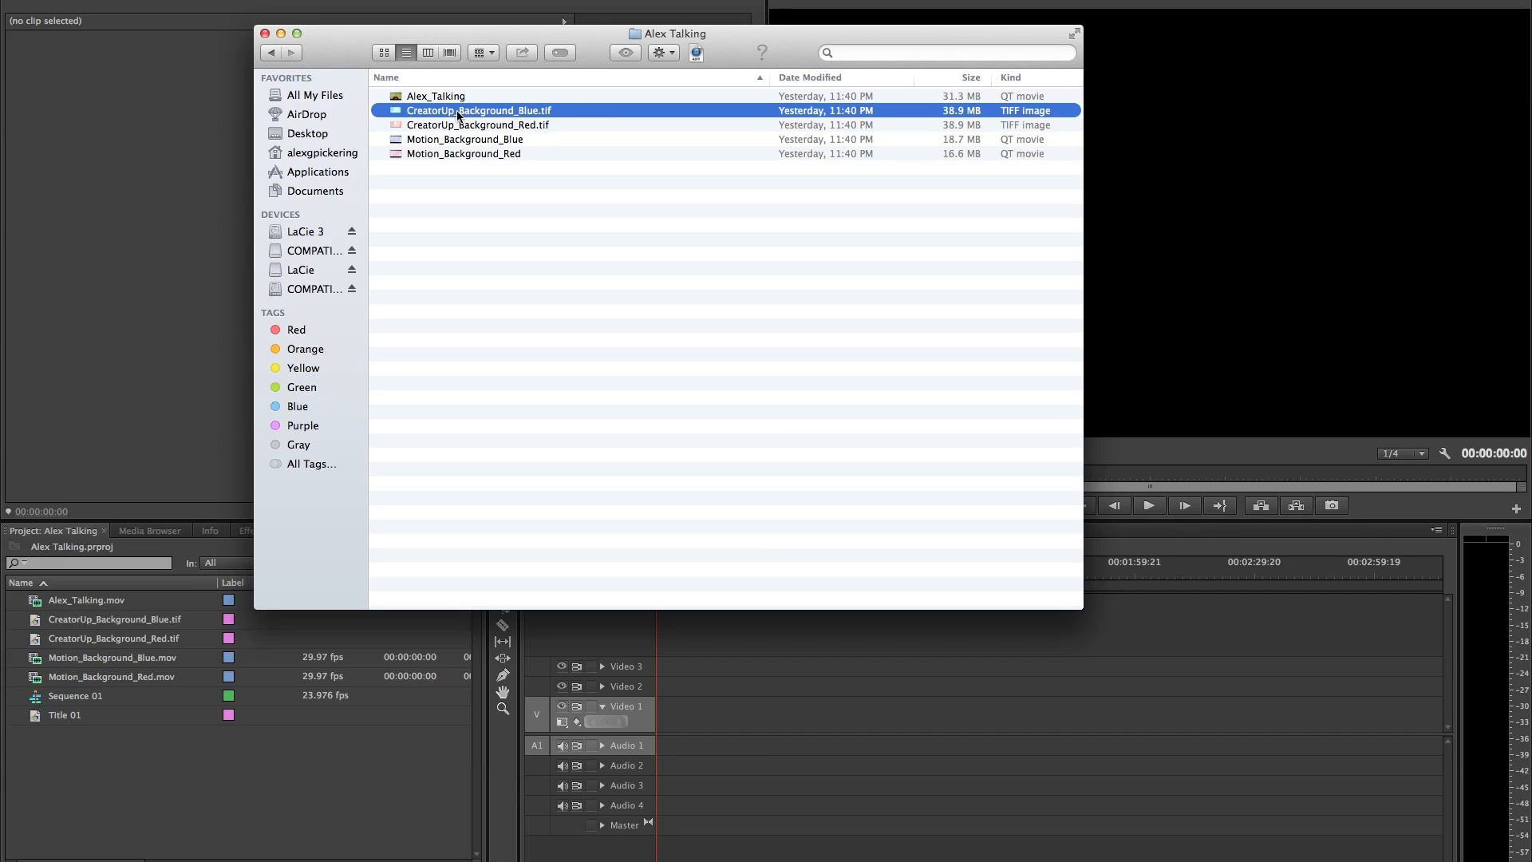
left_click(627, 53)
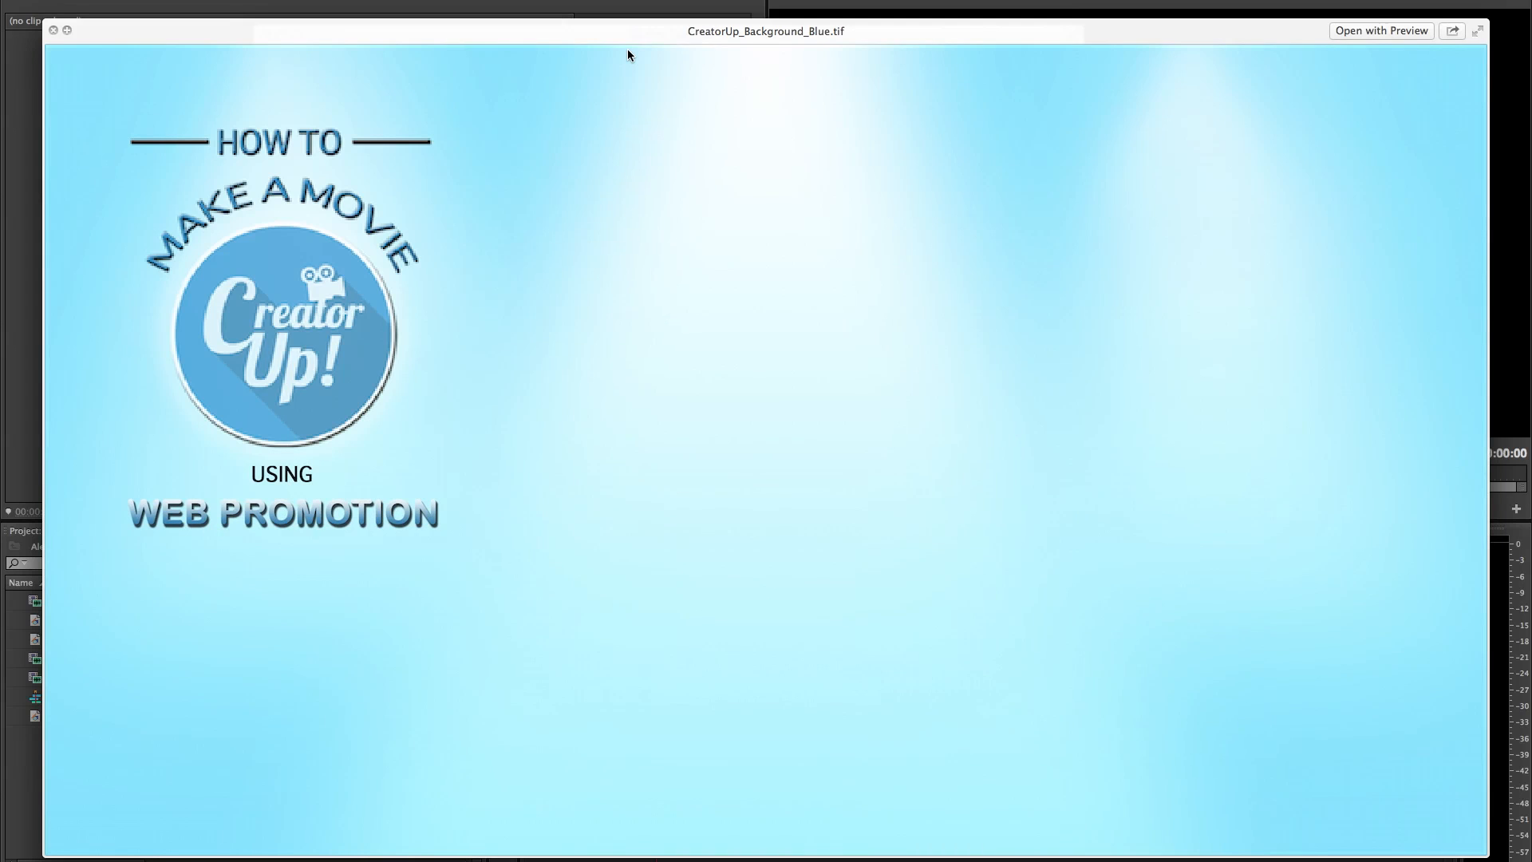
key("Down")
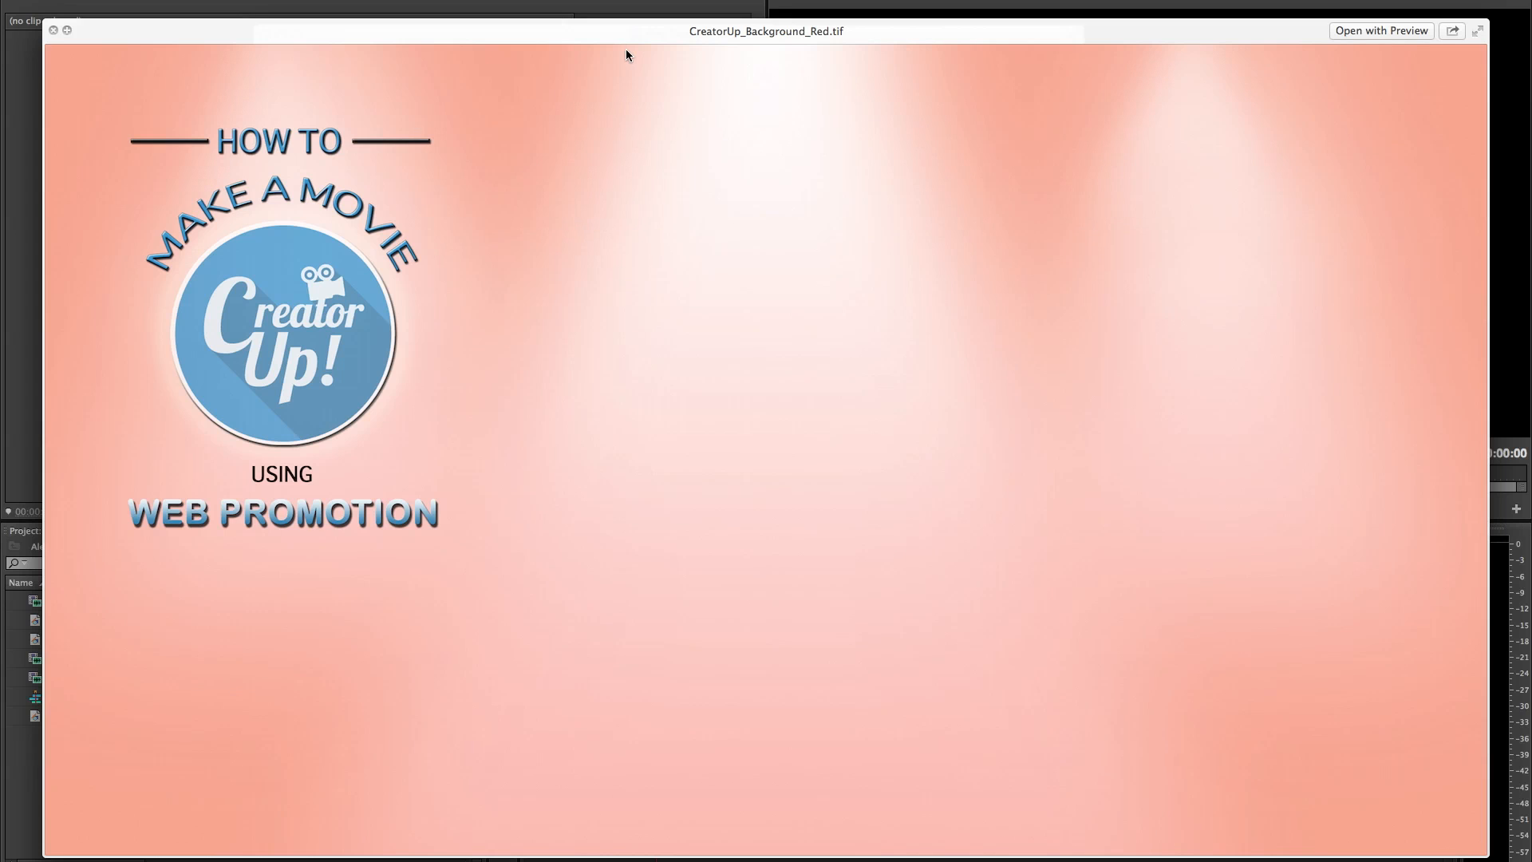
left_click_drag(600, 32, 595, 17)
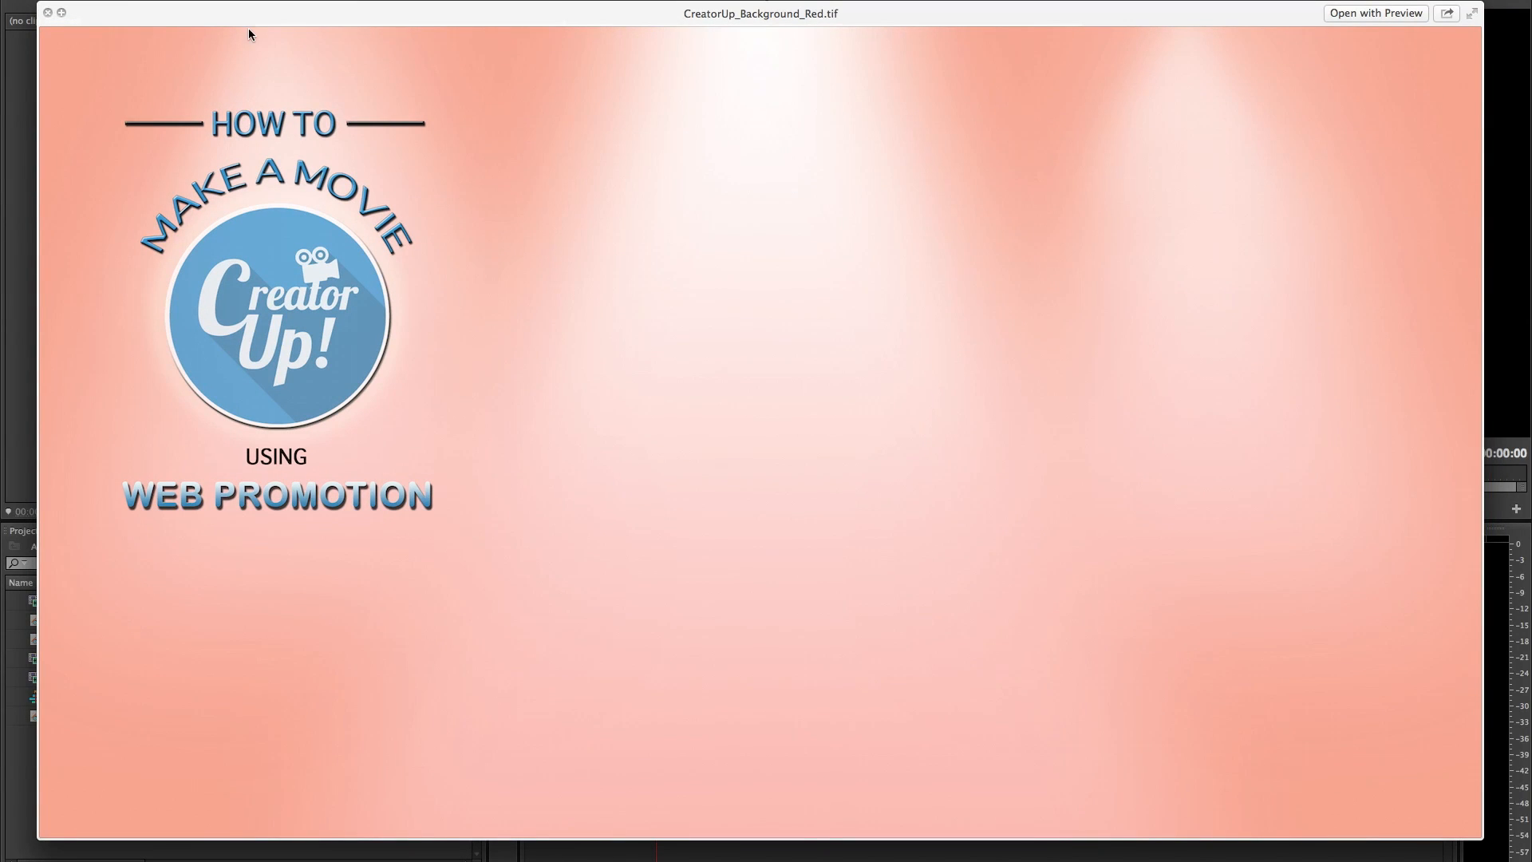
left_click(46, 12)
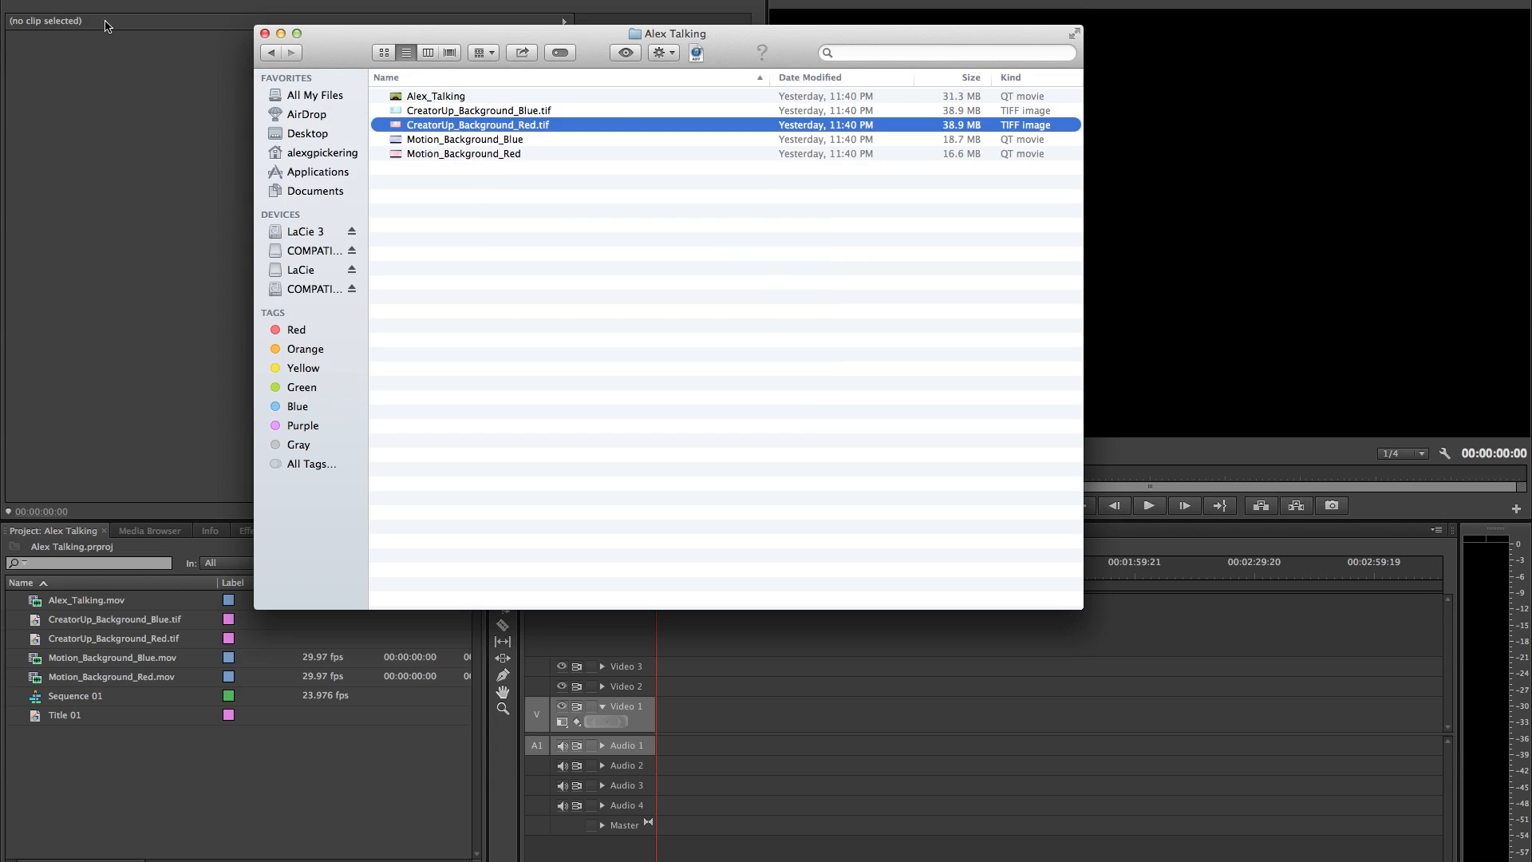
- Look over the Motion_Background_Blue and Motion_Background_Red movie files in the Alex Talking folder
left_click(488, 141)
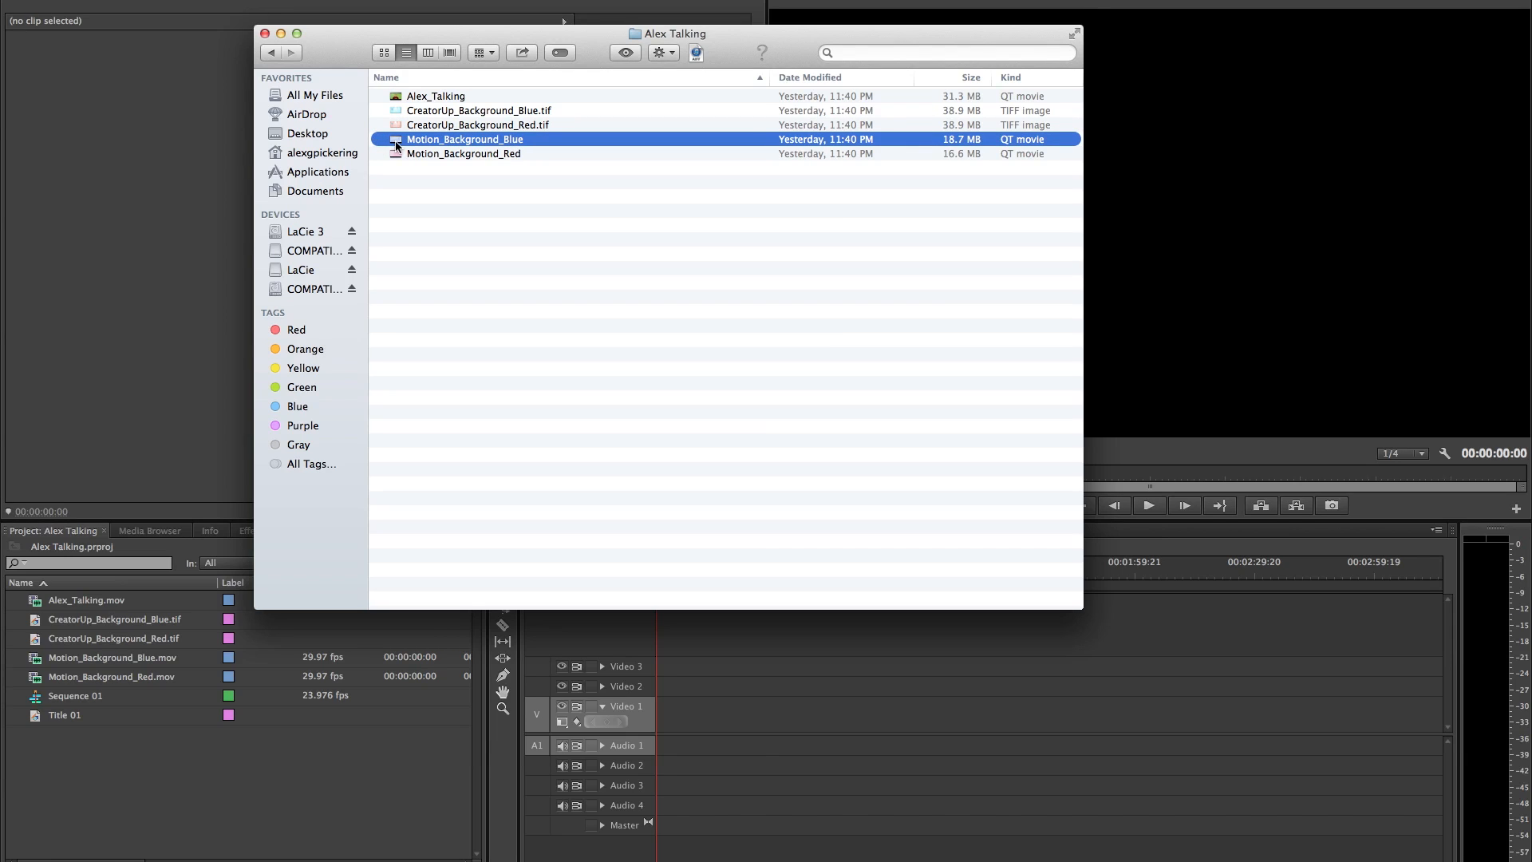
left_click(466, 153)
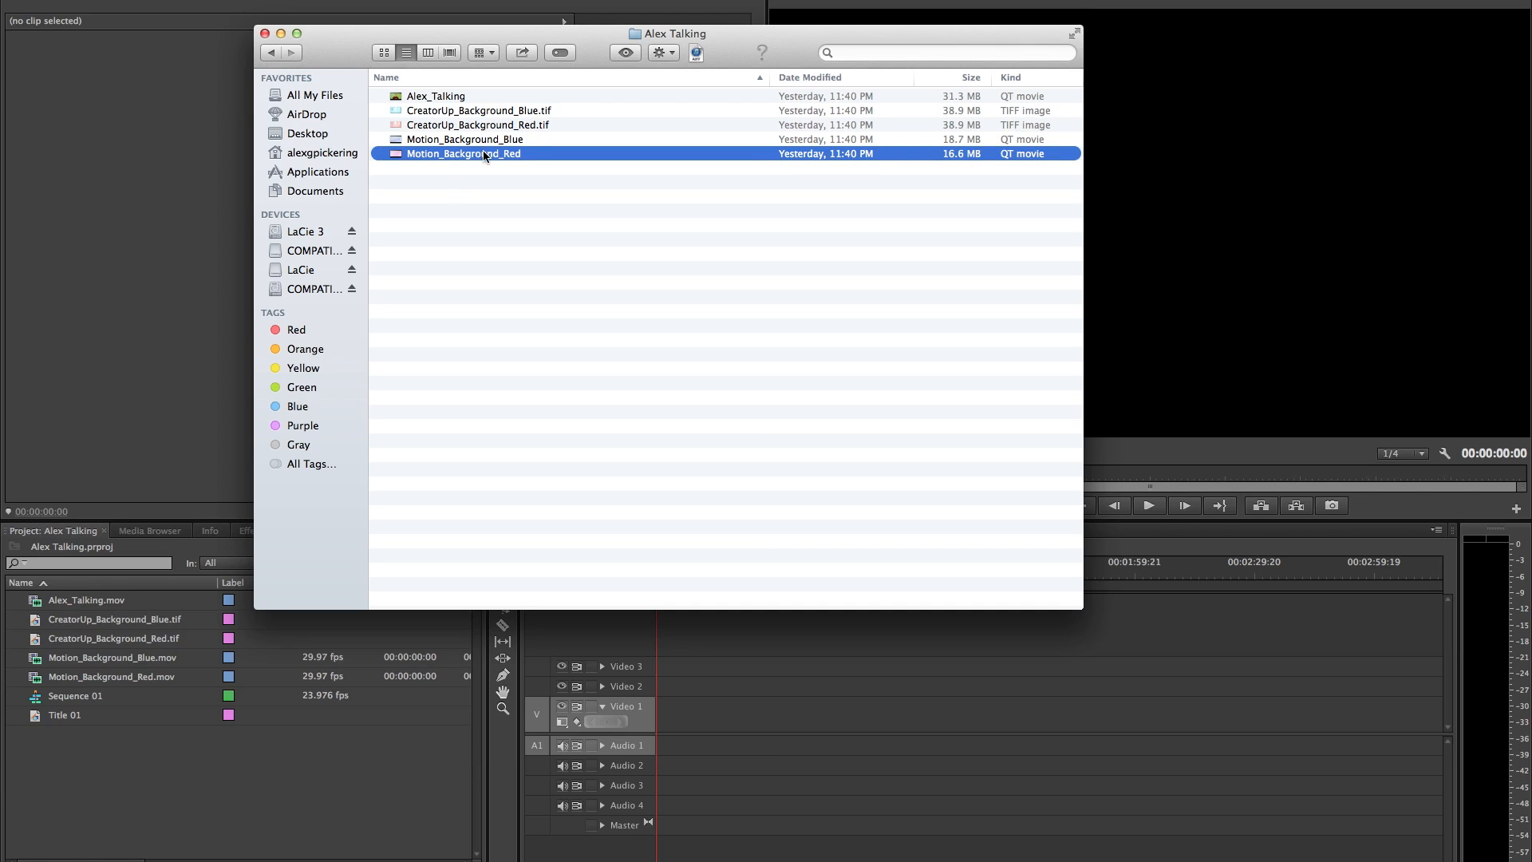
left_click(439, 140)
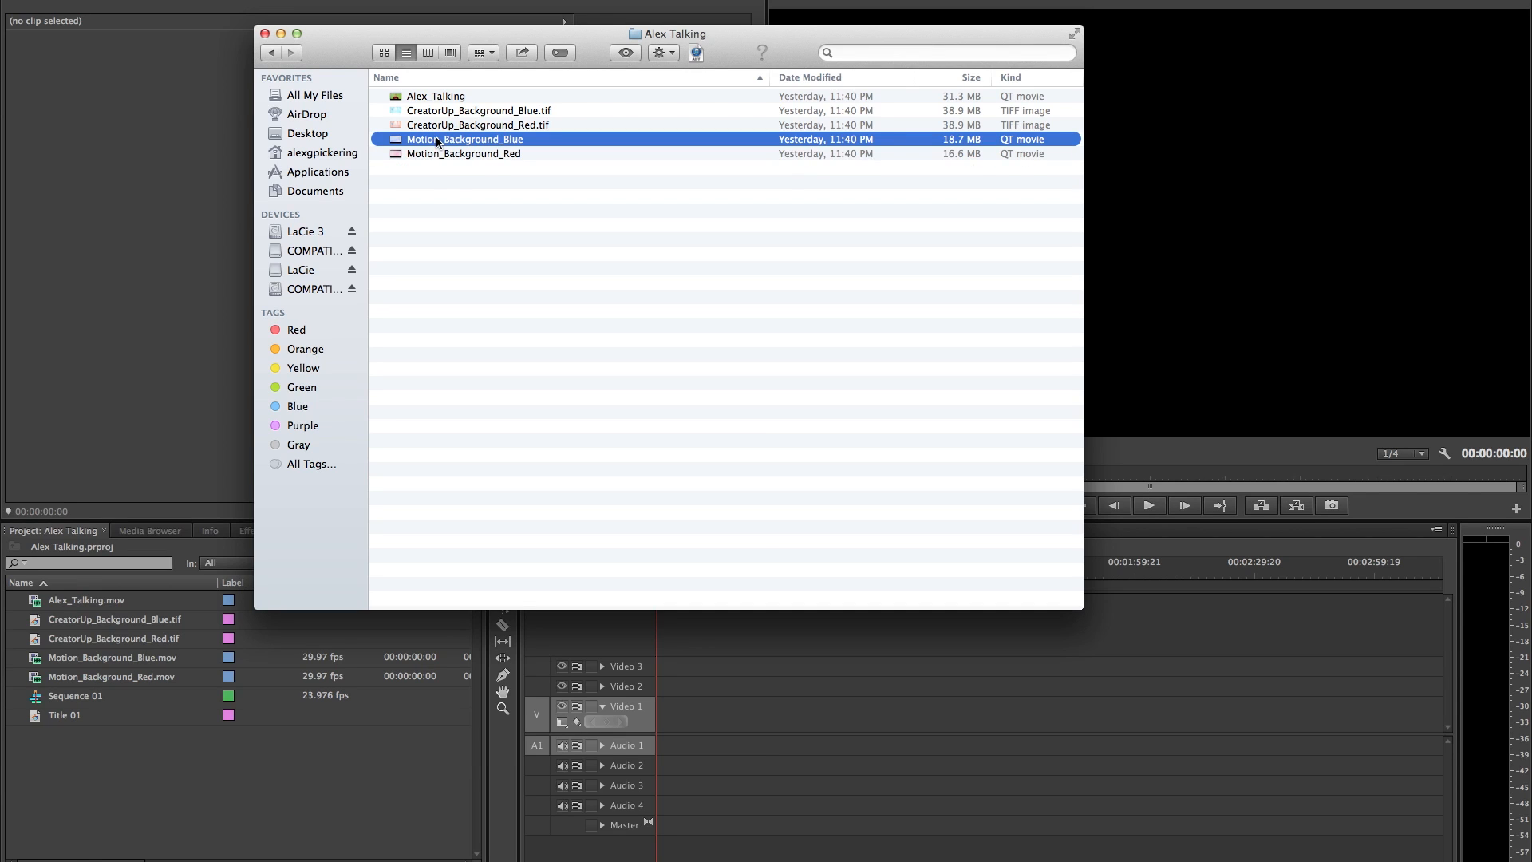
left_click(499, 151)
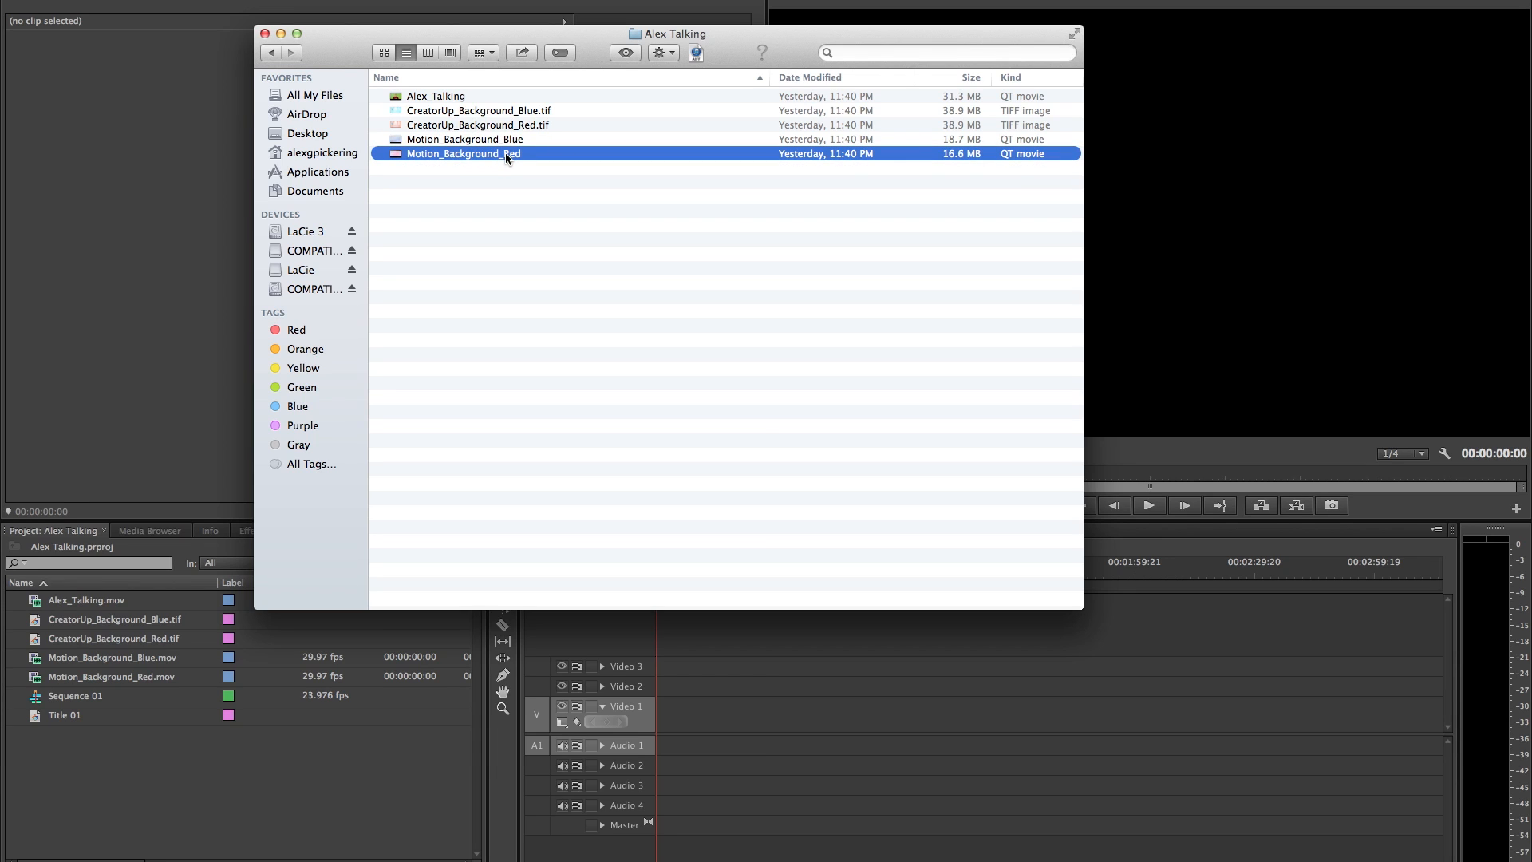
- Switch back to Premiere Pro and delete Title 01 from the project
left_click(140, 330)
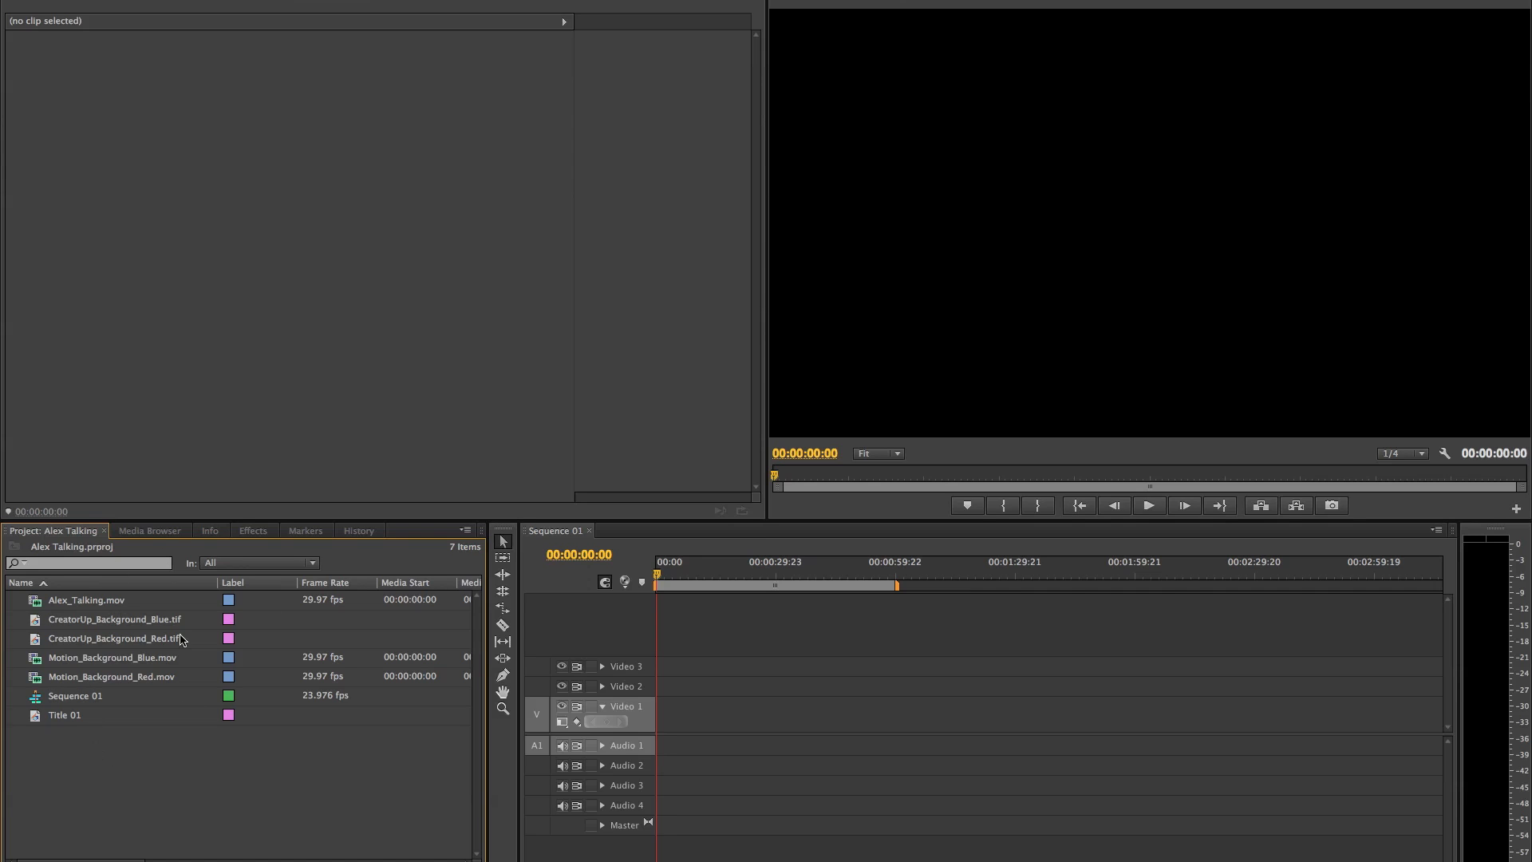
left_click(51, 721)
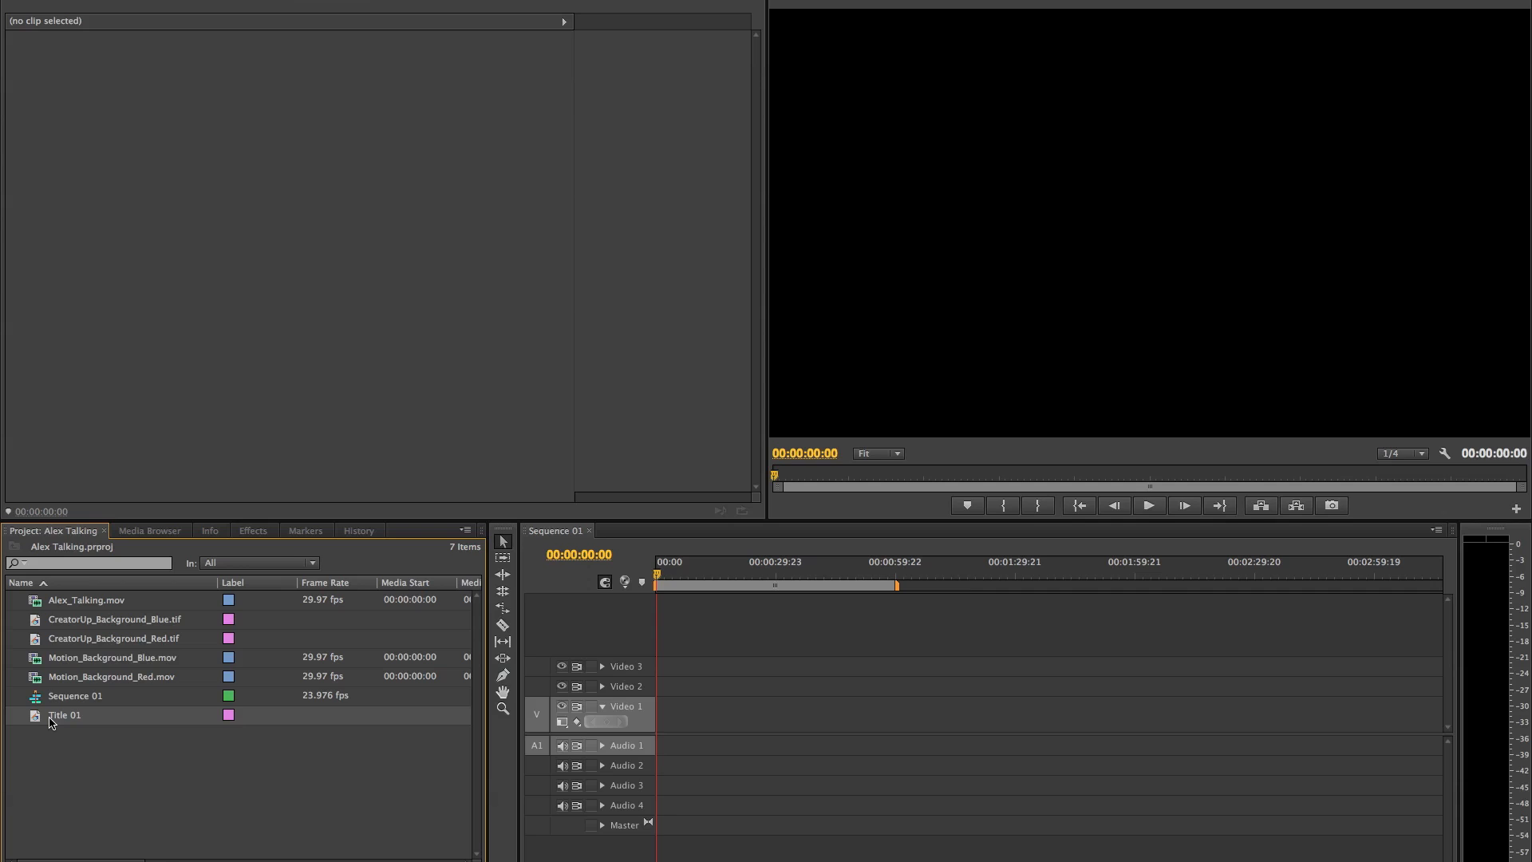
key("Delete")
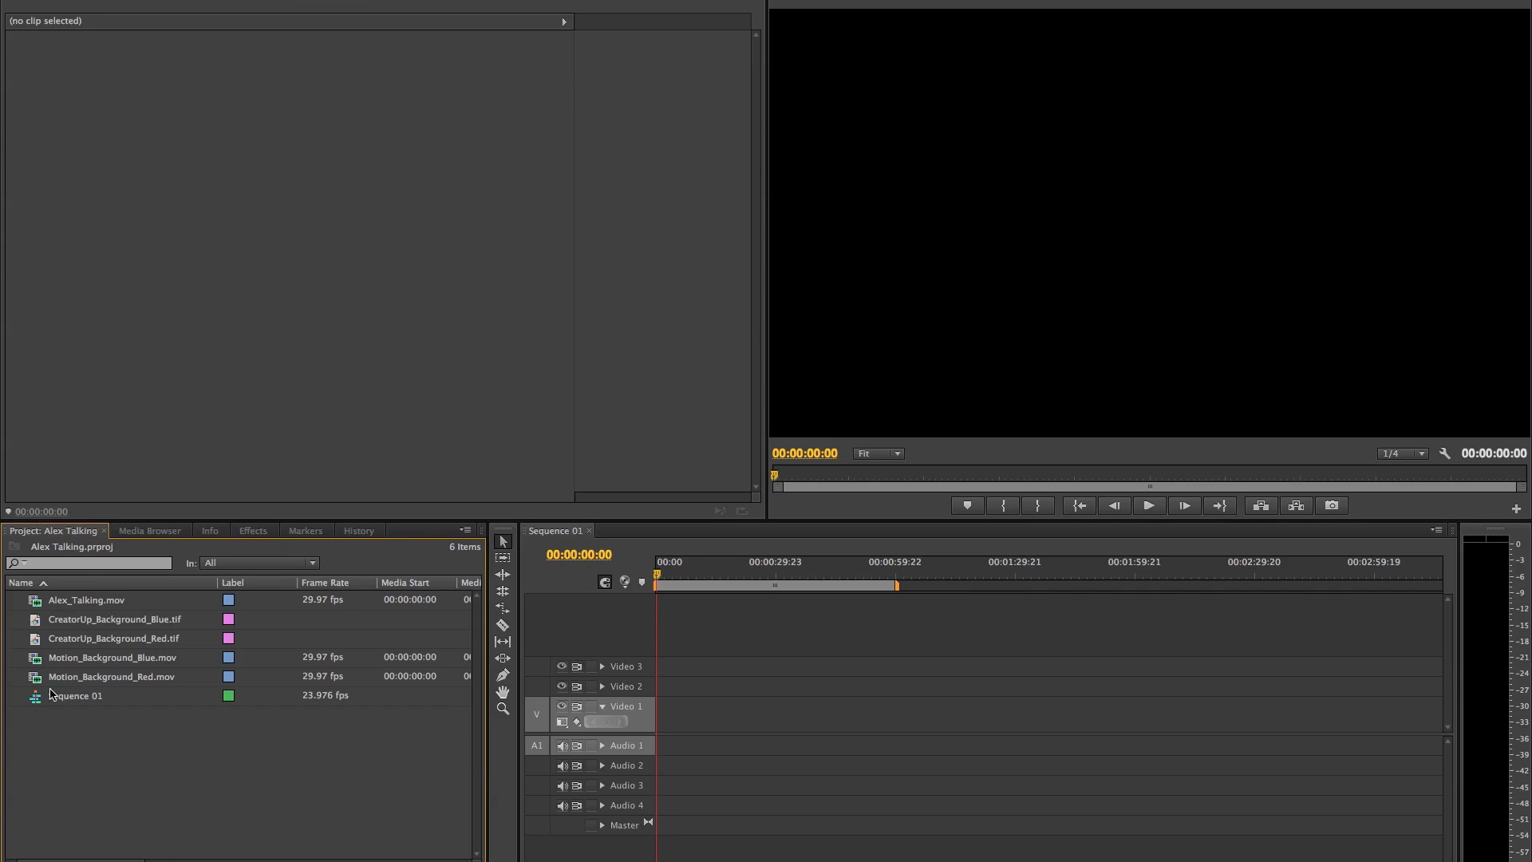
- Go through the project's items one by one, from Alex_Talking.mov and the four backgrounds to Sequence 01
left_click(109, 605)
left_click(120, 624)
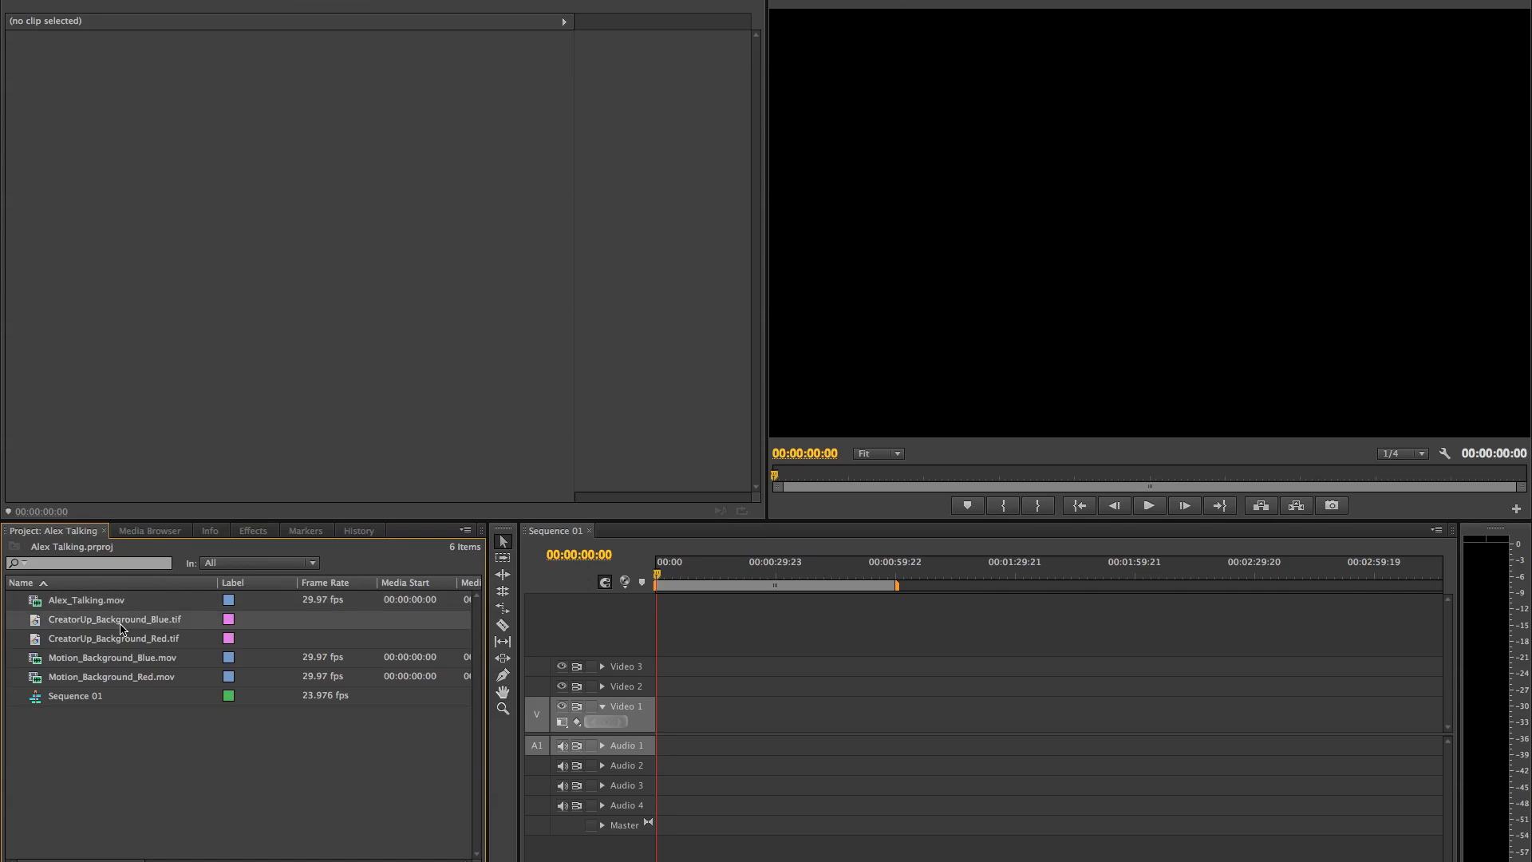
left_click(124, 644)
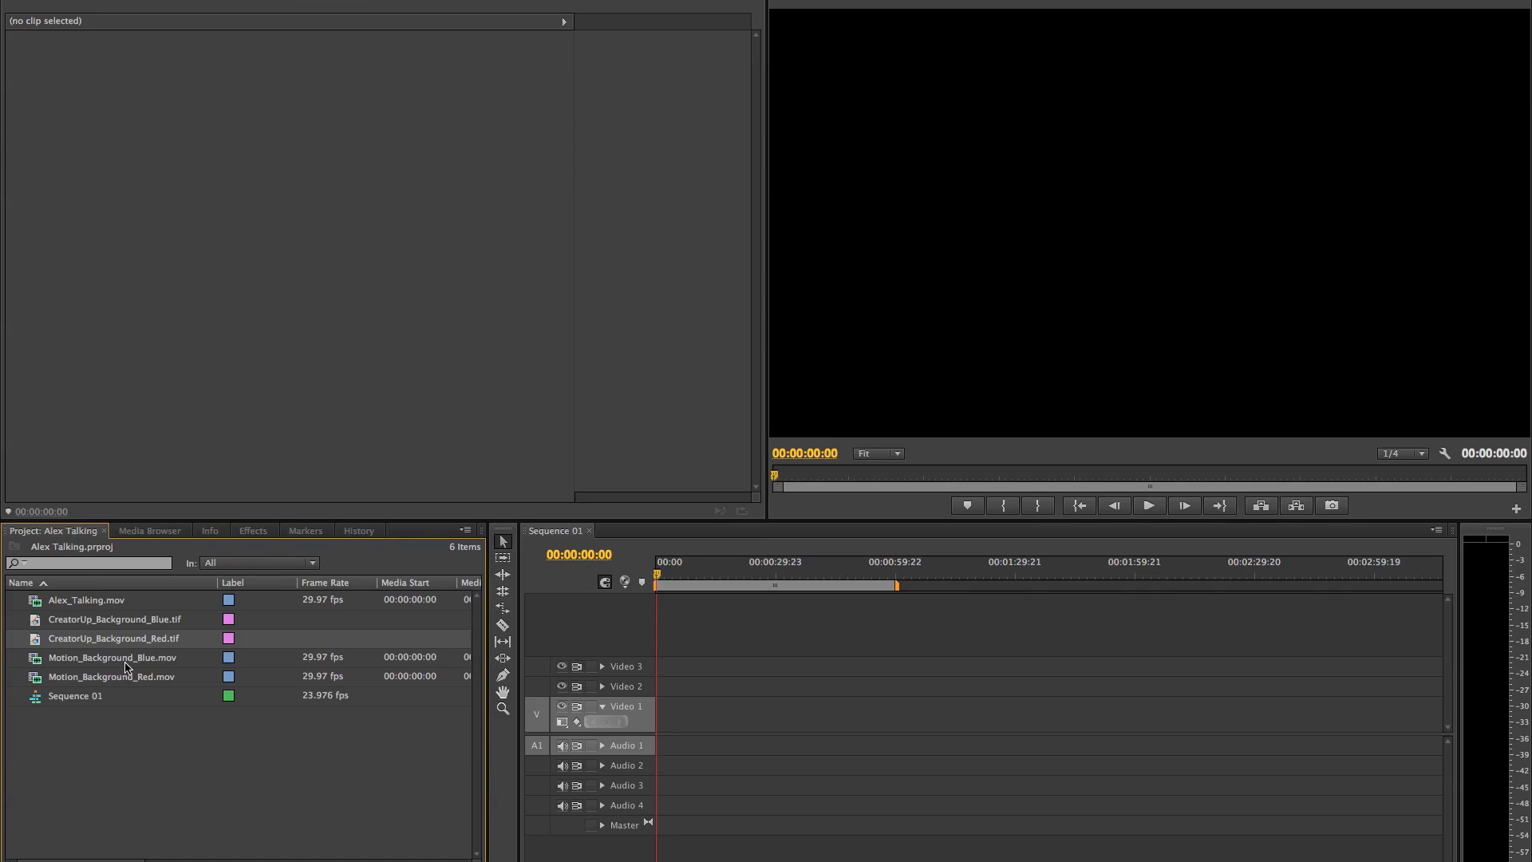
left_click(127, 664)
left_click(127, 684)
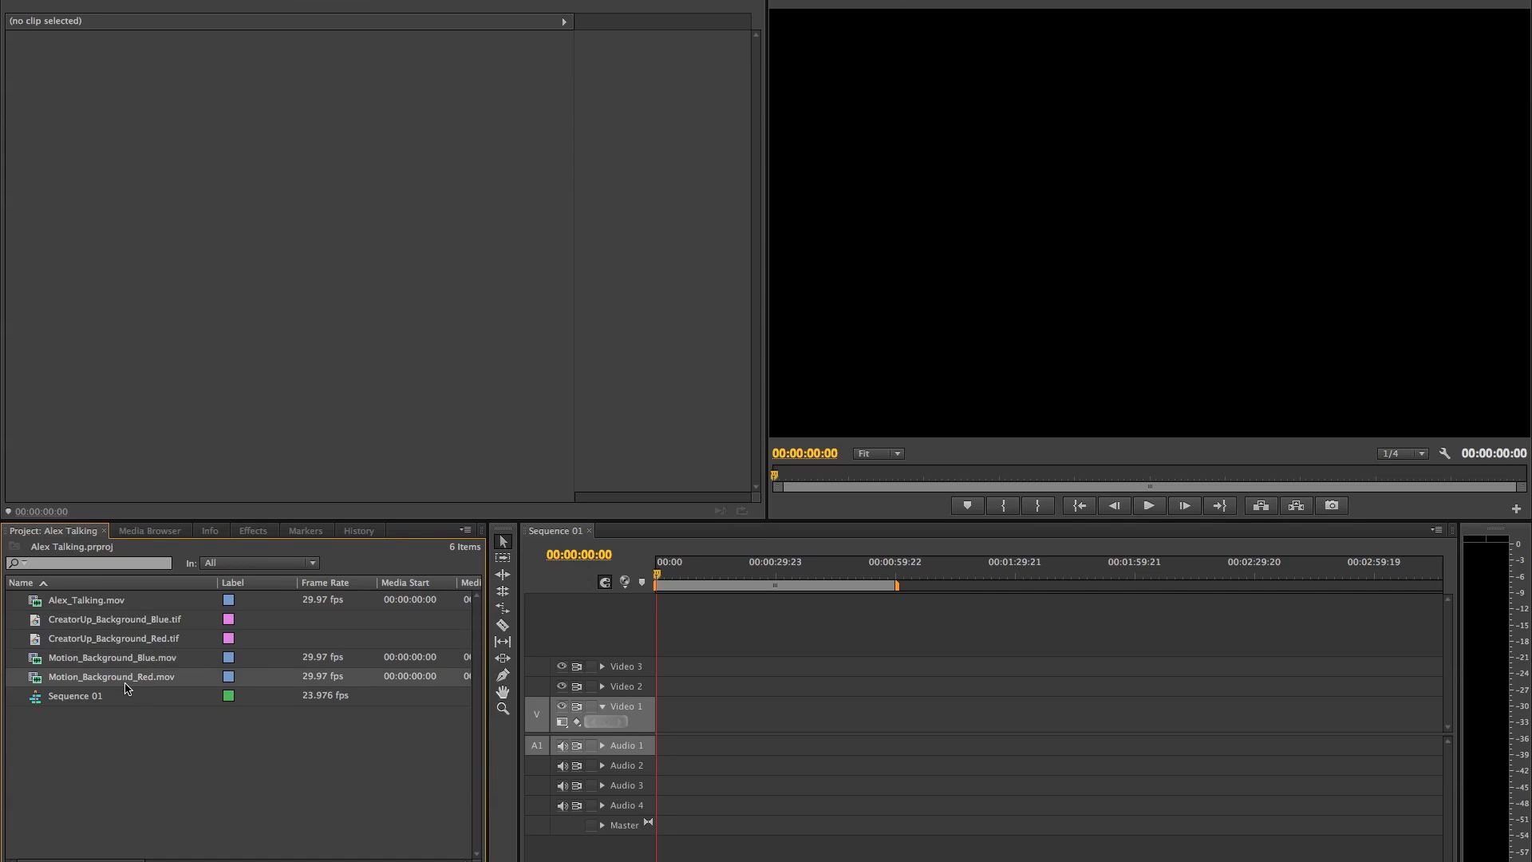
left_click(86, 704)
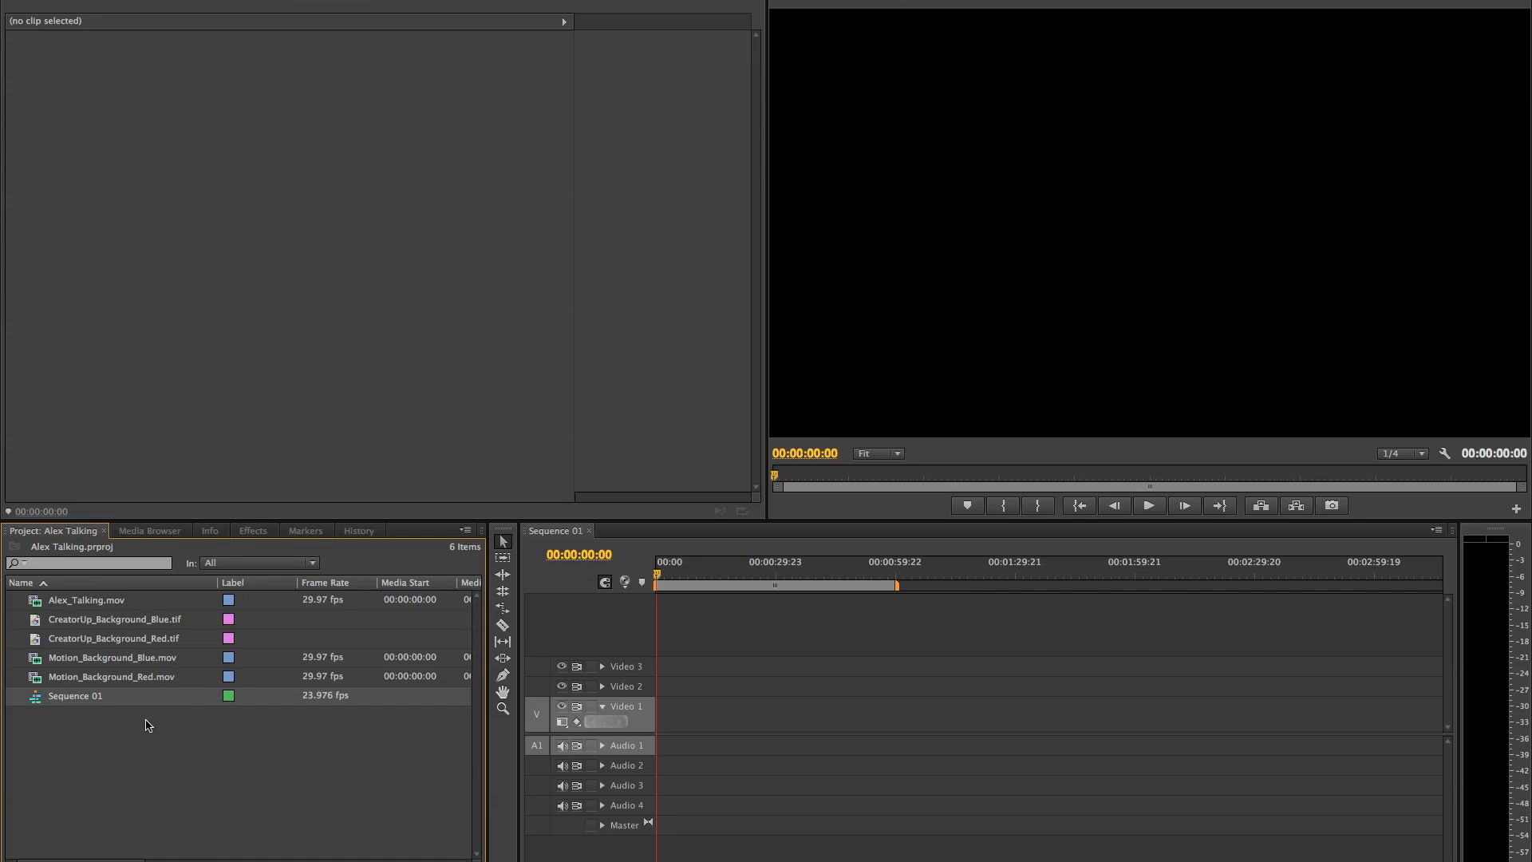
- Open Alex_Talking.mov in the Source Monitor and play part of the green screen footage
left_click(36, 604)
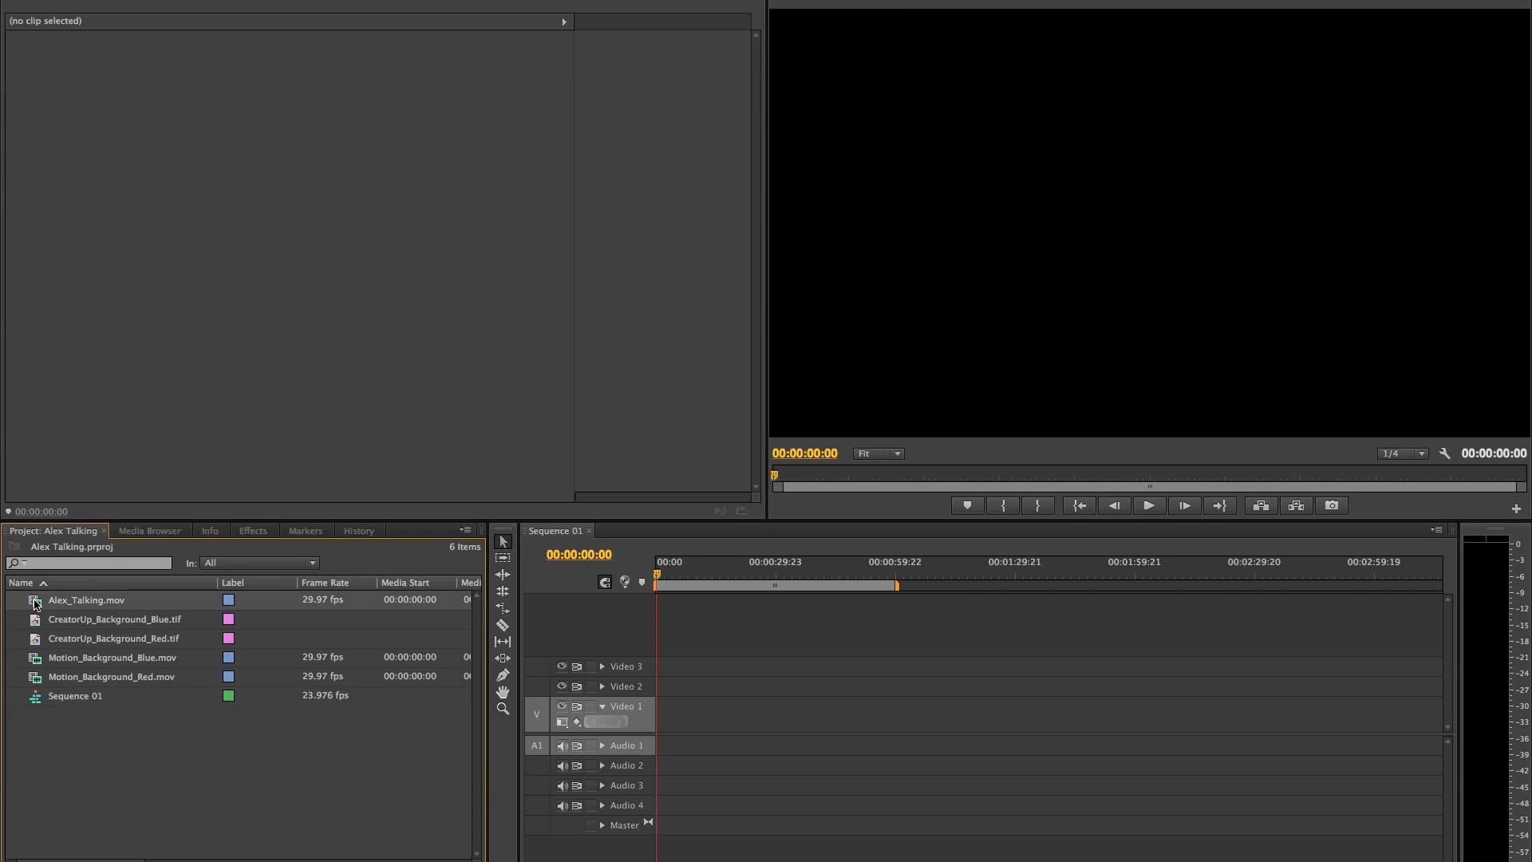
double_click(36, 604)
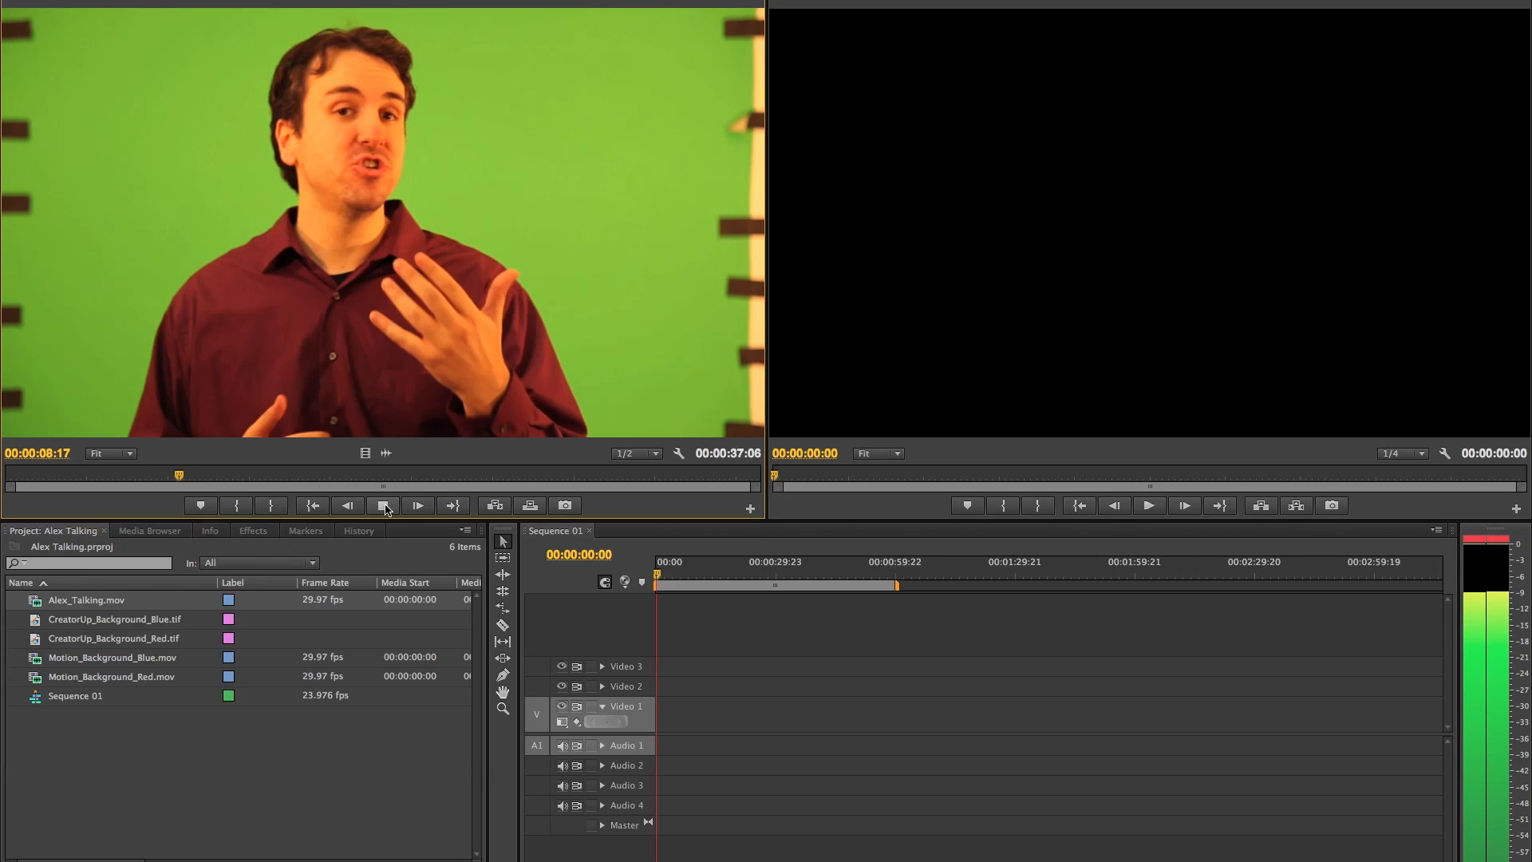
left_click(384, 507)
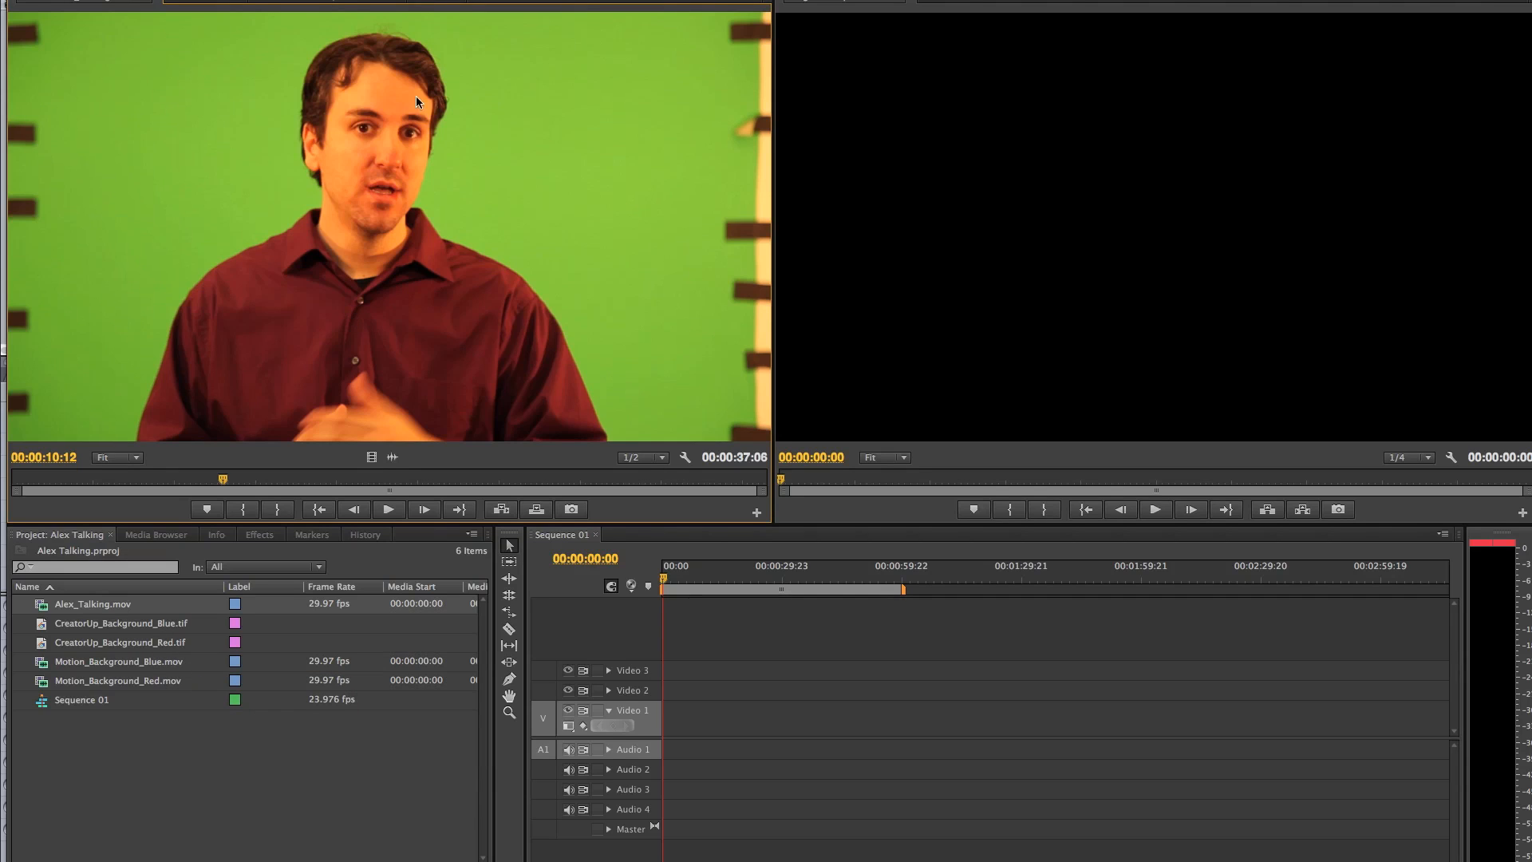
- View CreatorUp_Background_Blue.tif and CreatorUp_Background_Red.tif in the Source Monitor
left_click(44, 626)
double_click(44, 626)
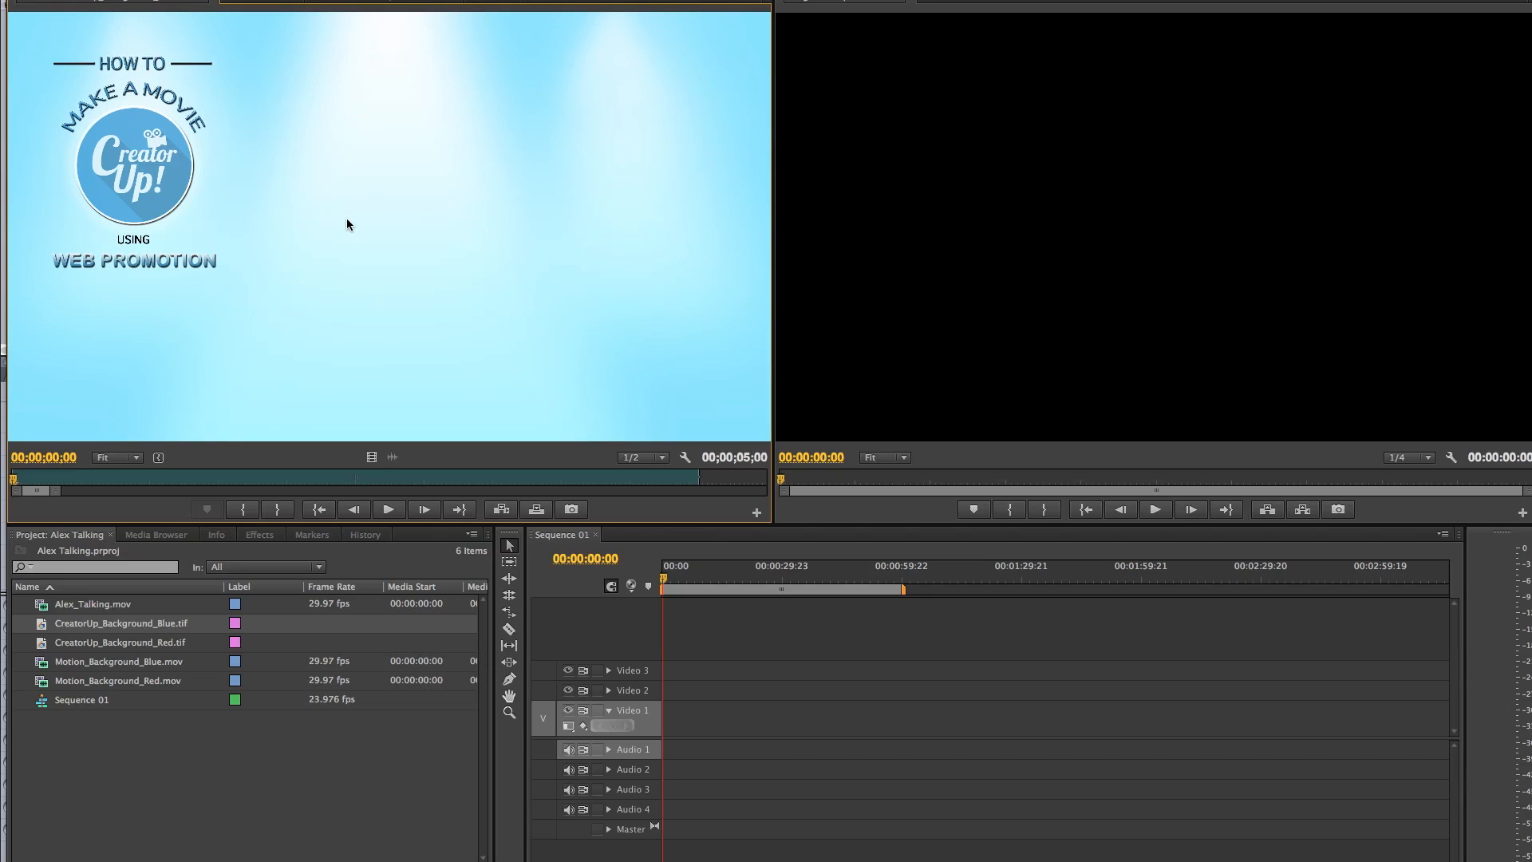
left_click(390, 512)
left_click(42, 645)
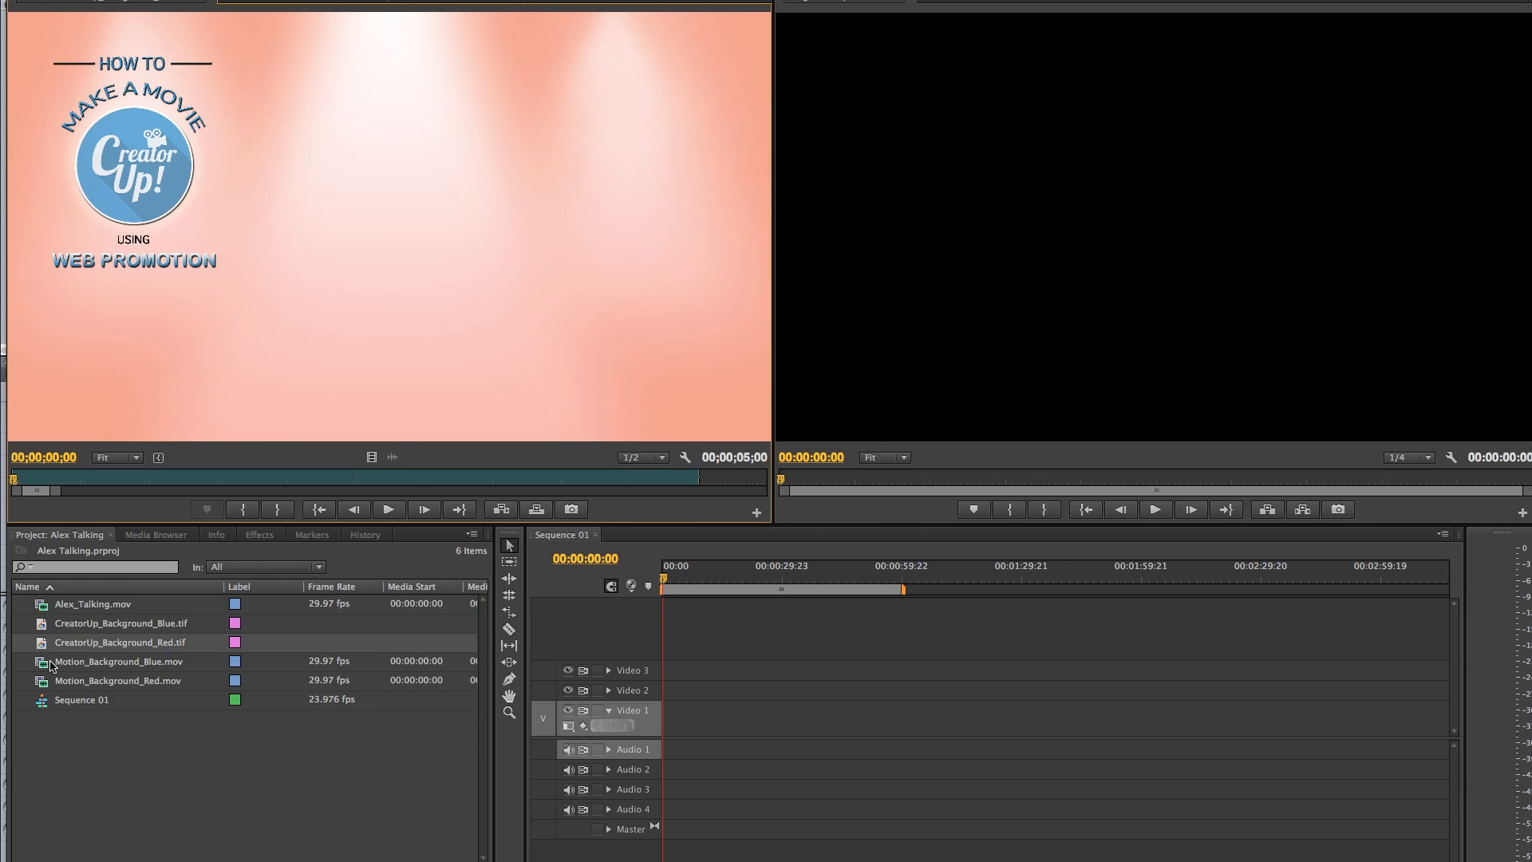
- Open Motion_Background_Blue.mov in the Source Monitor and play it with the system sound muted
left_click(53, 664)
double_click(53, 664)
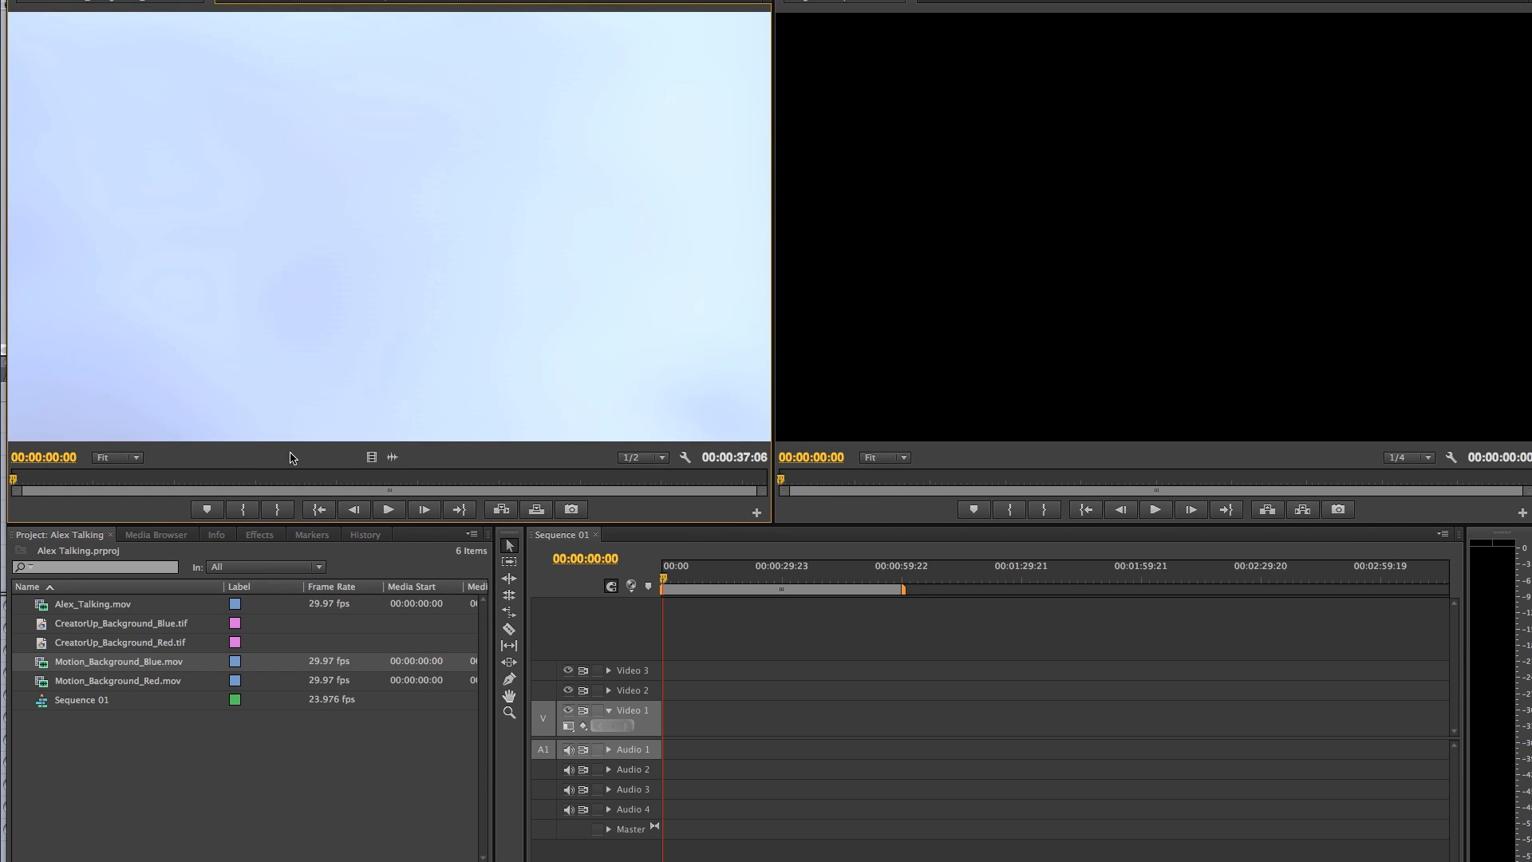
key("space")
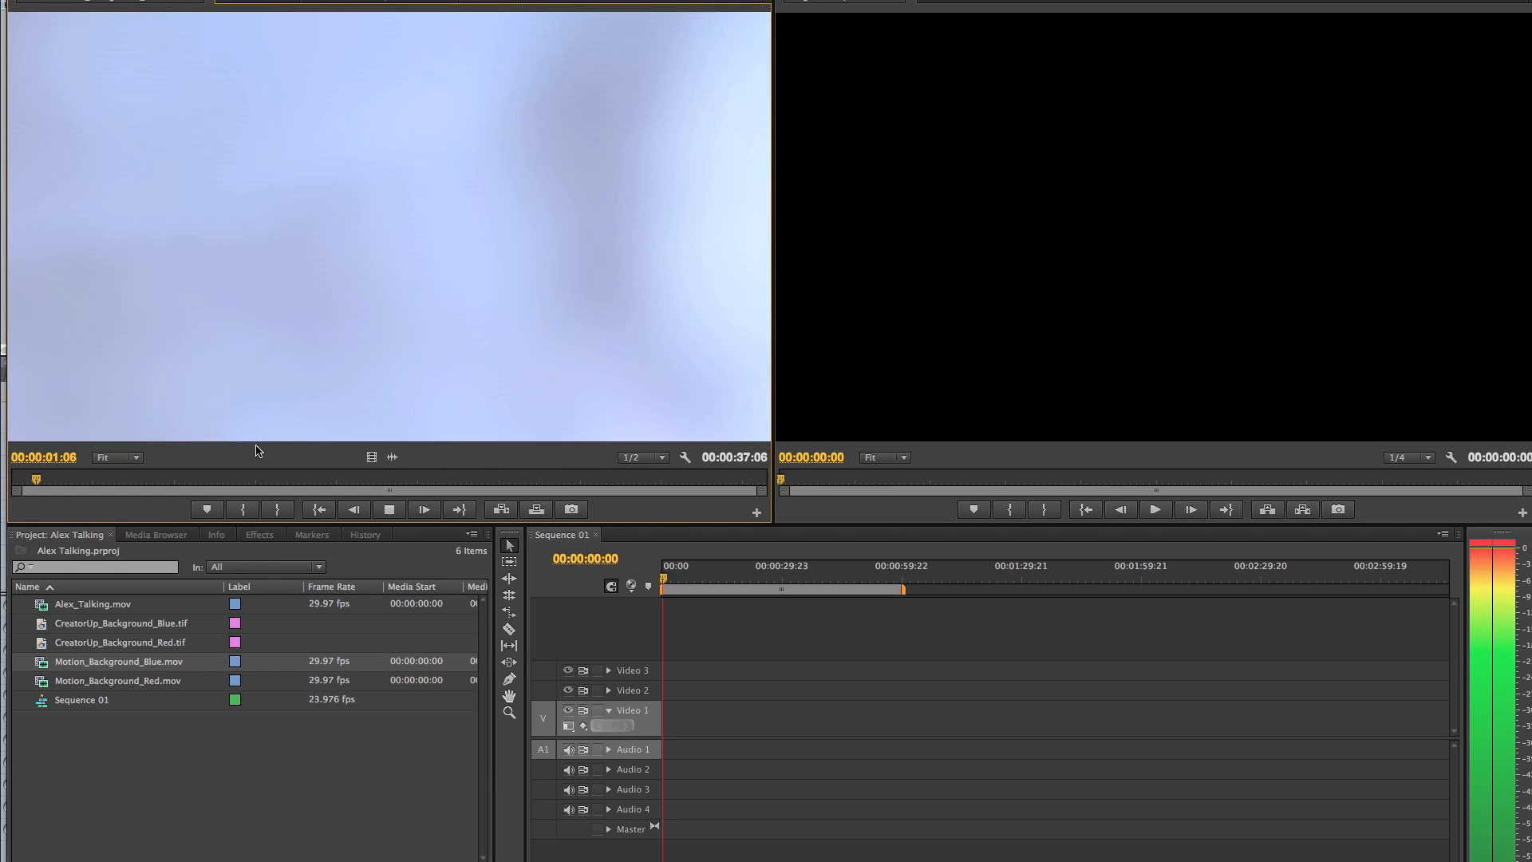
key("XF86AudioRaiseVolume")
key("space")
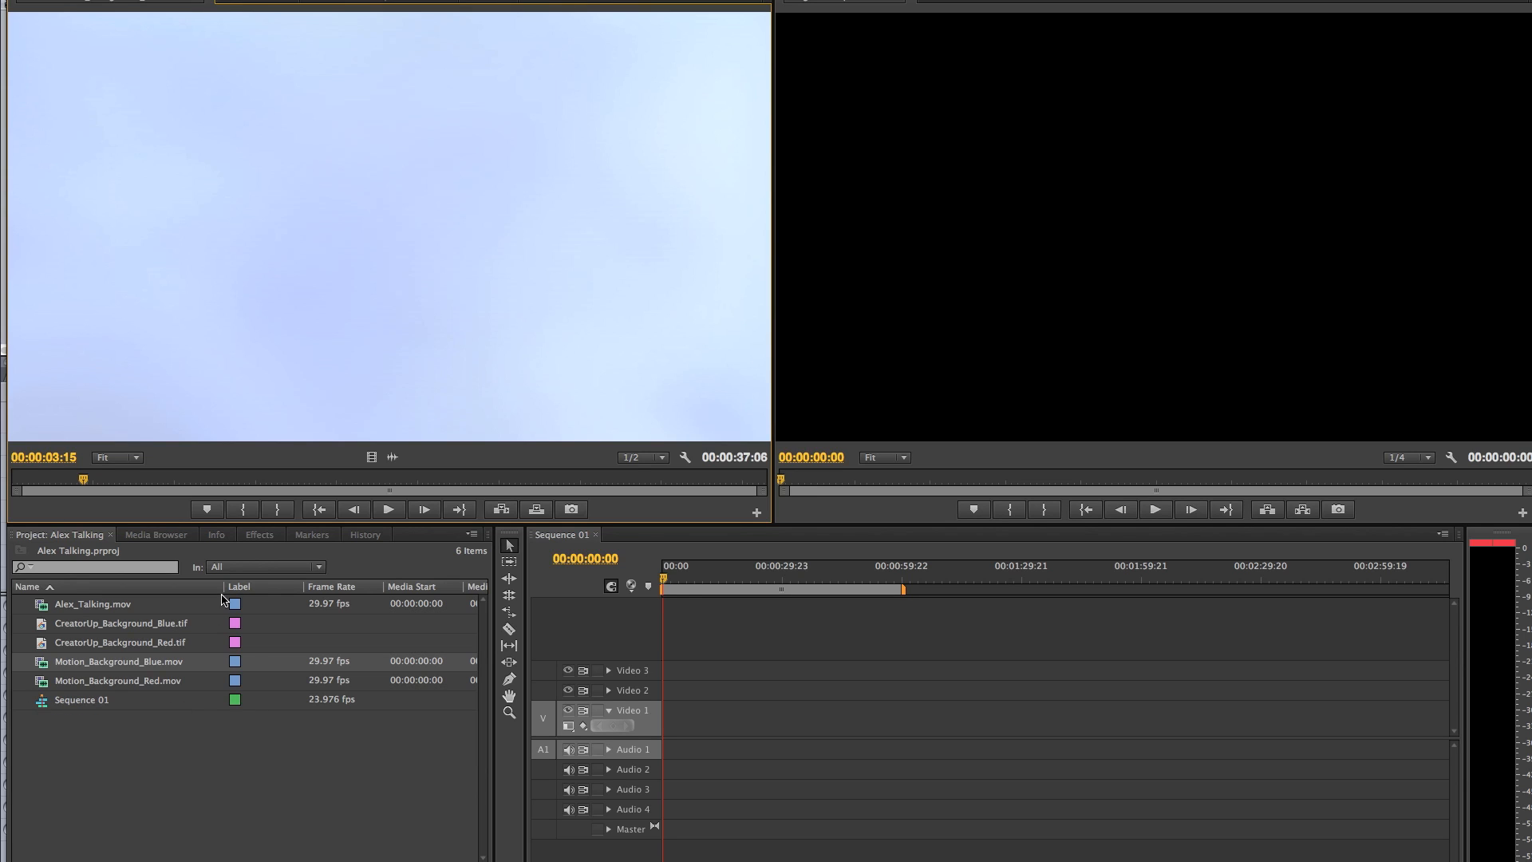
key("XF86AudioMute")
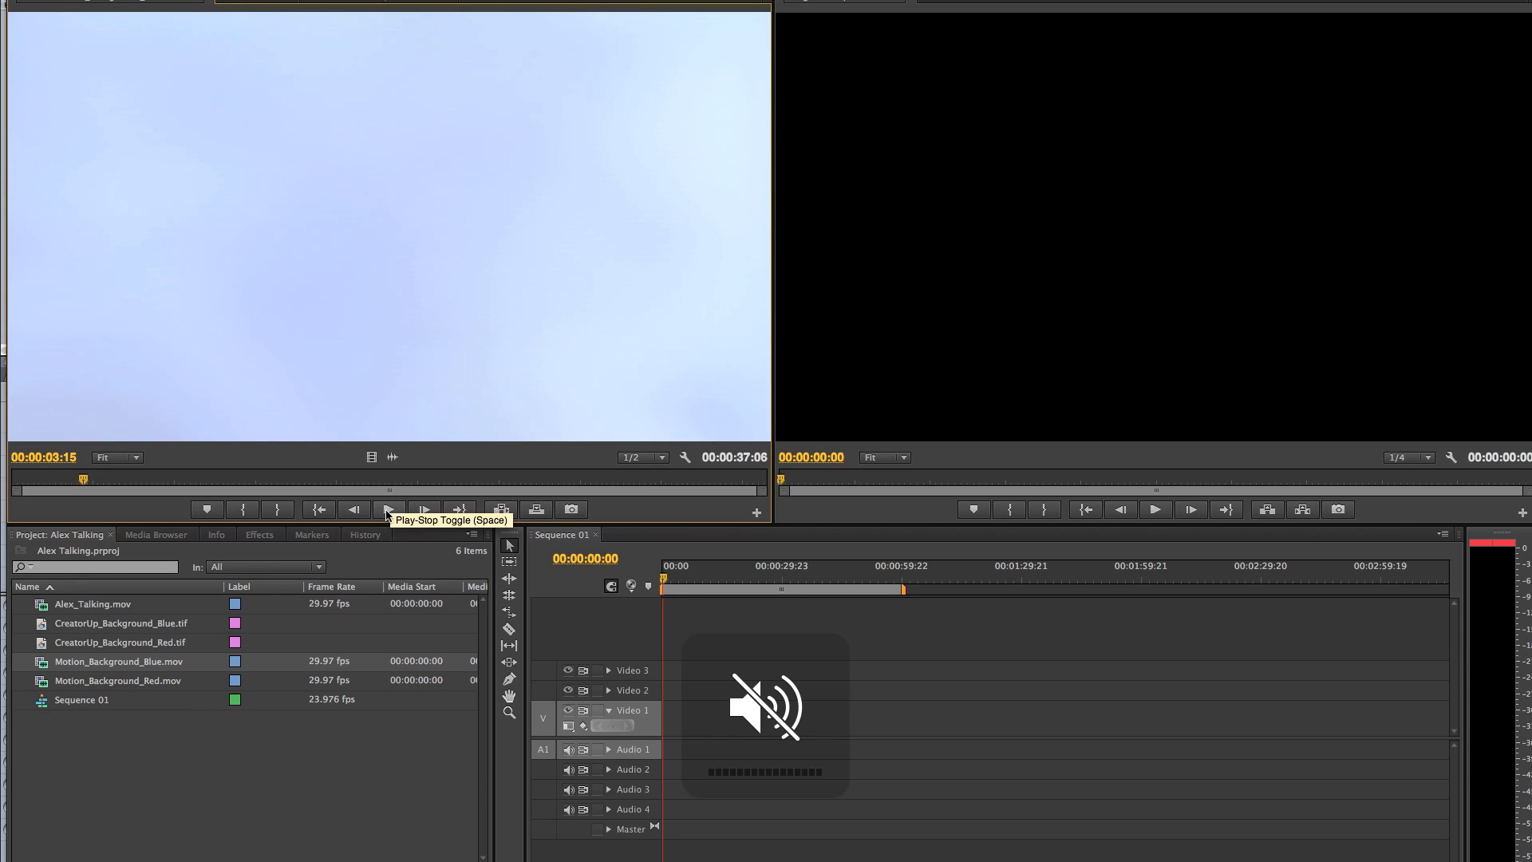
left_click(388, 511)
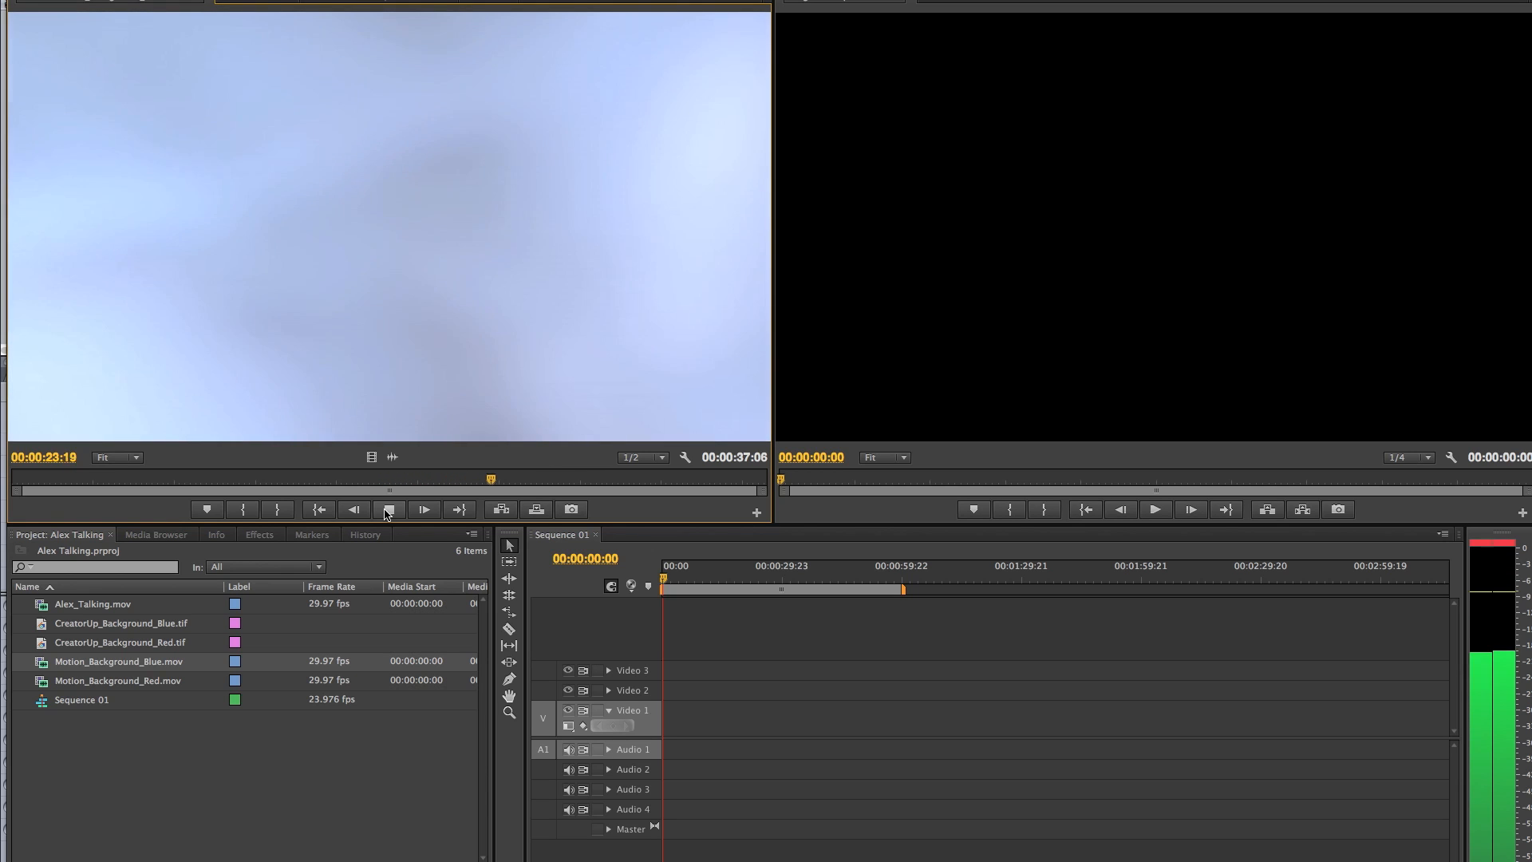
- Open Motion_Background_Red.mov in the Source Monitor to view the animated red background
left_click(45, 687)
double_click(44, 686)
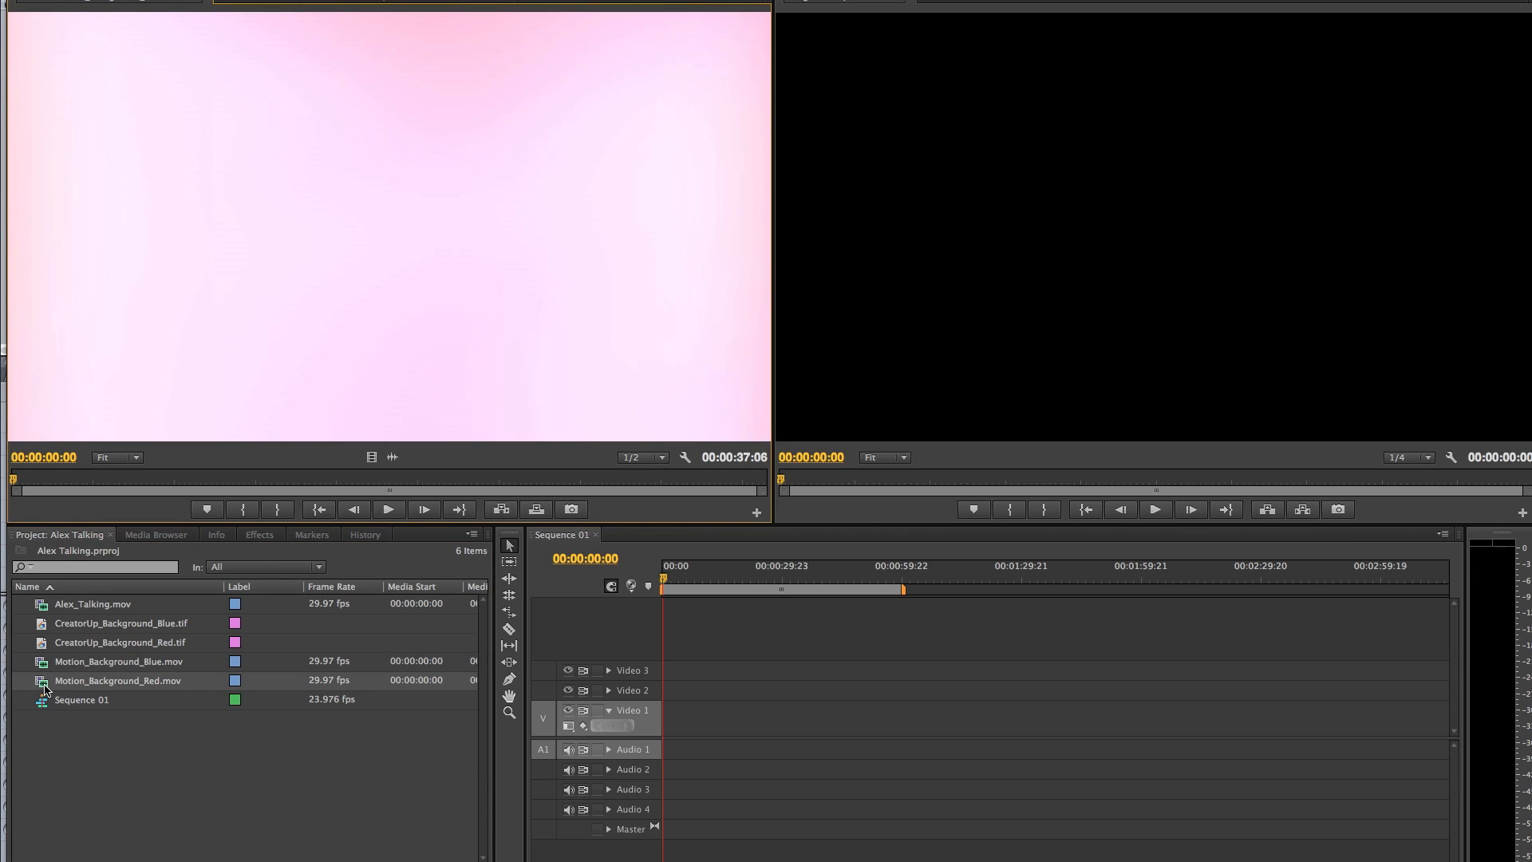
- Play part of Motion_Background_Red.mov in the Source Monitor, stop playback and raise the system volume
left_click(389, 509)
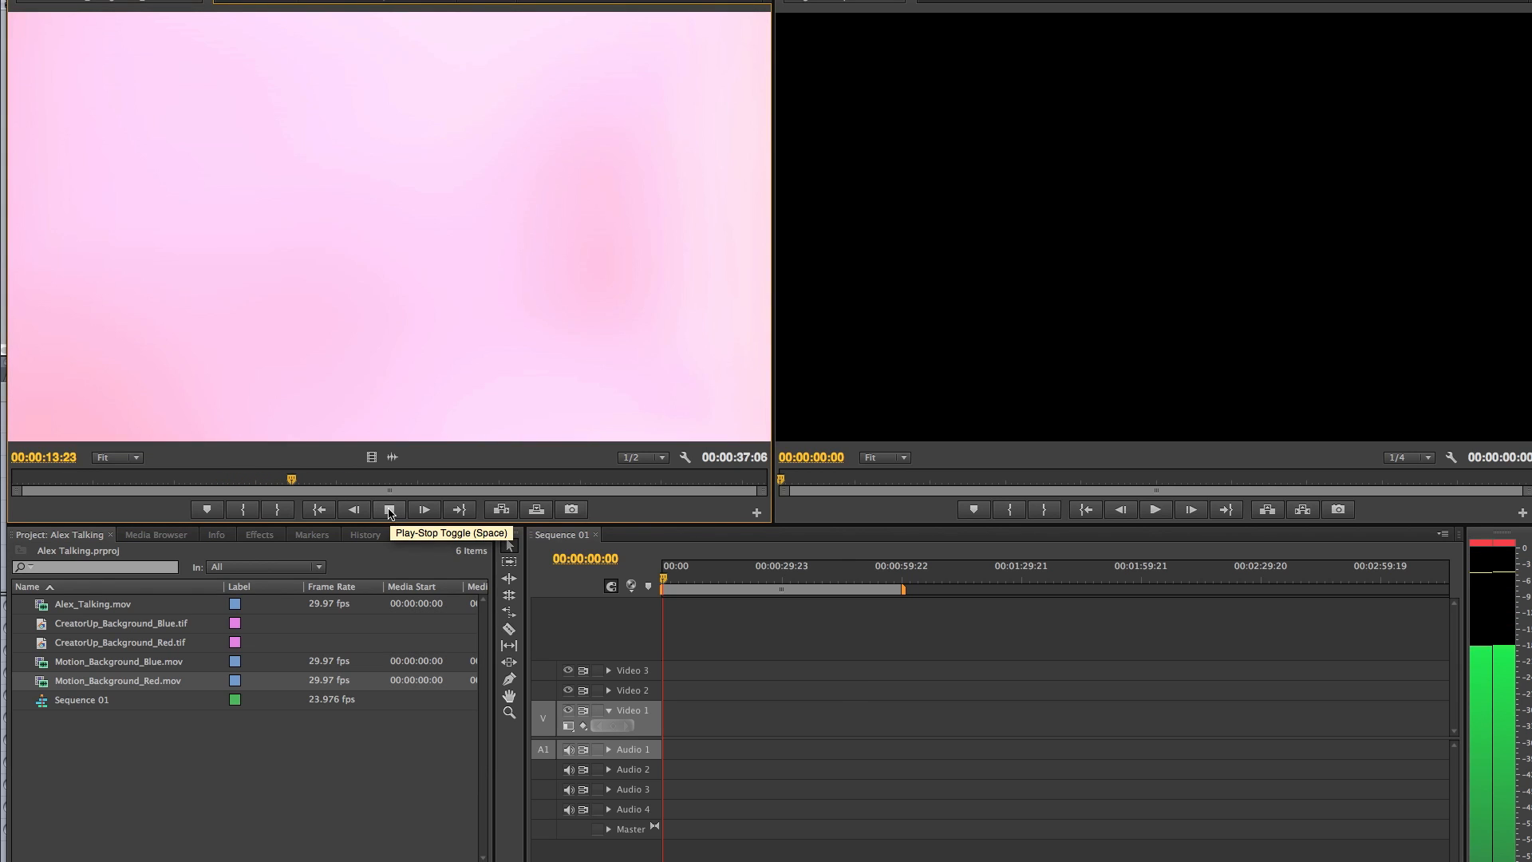
left_click(390, 511)
key("XF86AudioRaiseVolume")
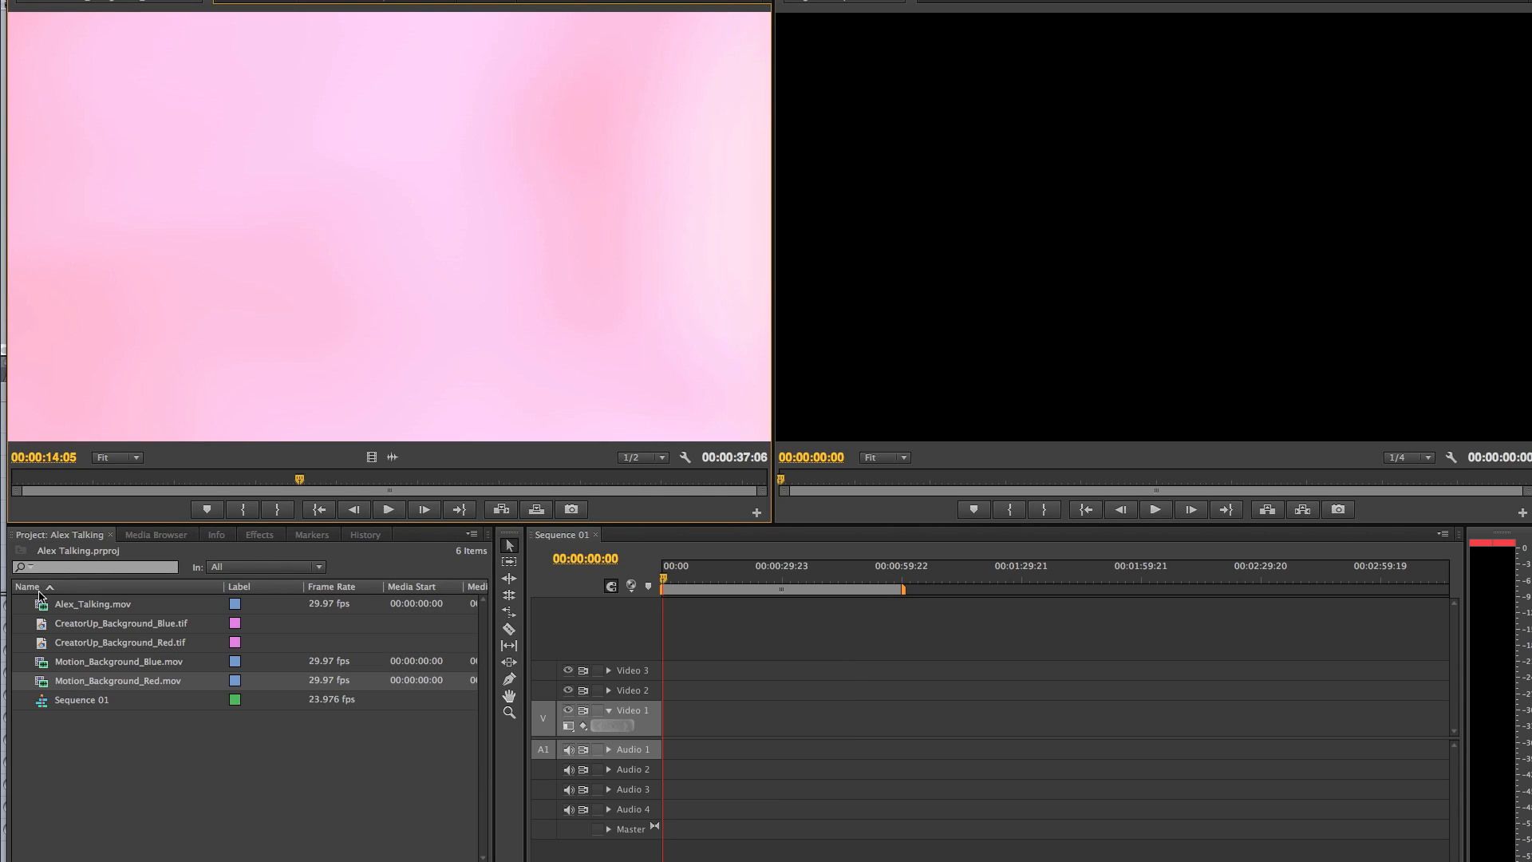
- Place Alex_Talking.mov from its first frame at the start of Video 1, changing the sequence settings to match the clip
mouse_move(42, 609)
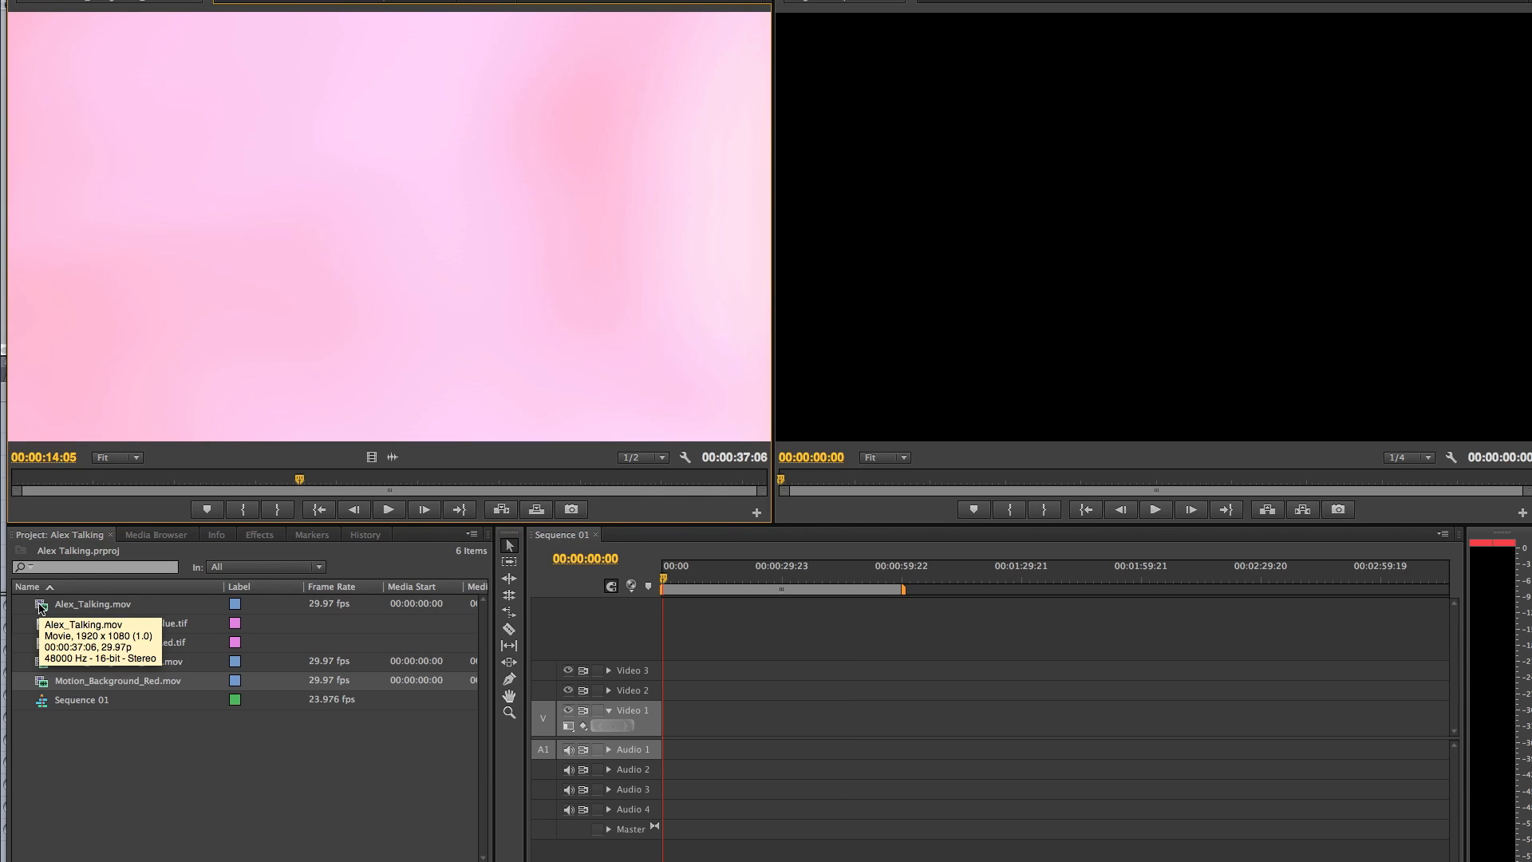
double_click(42, 609)
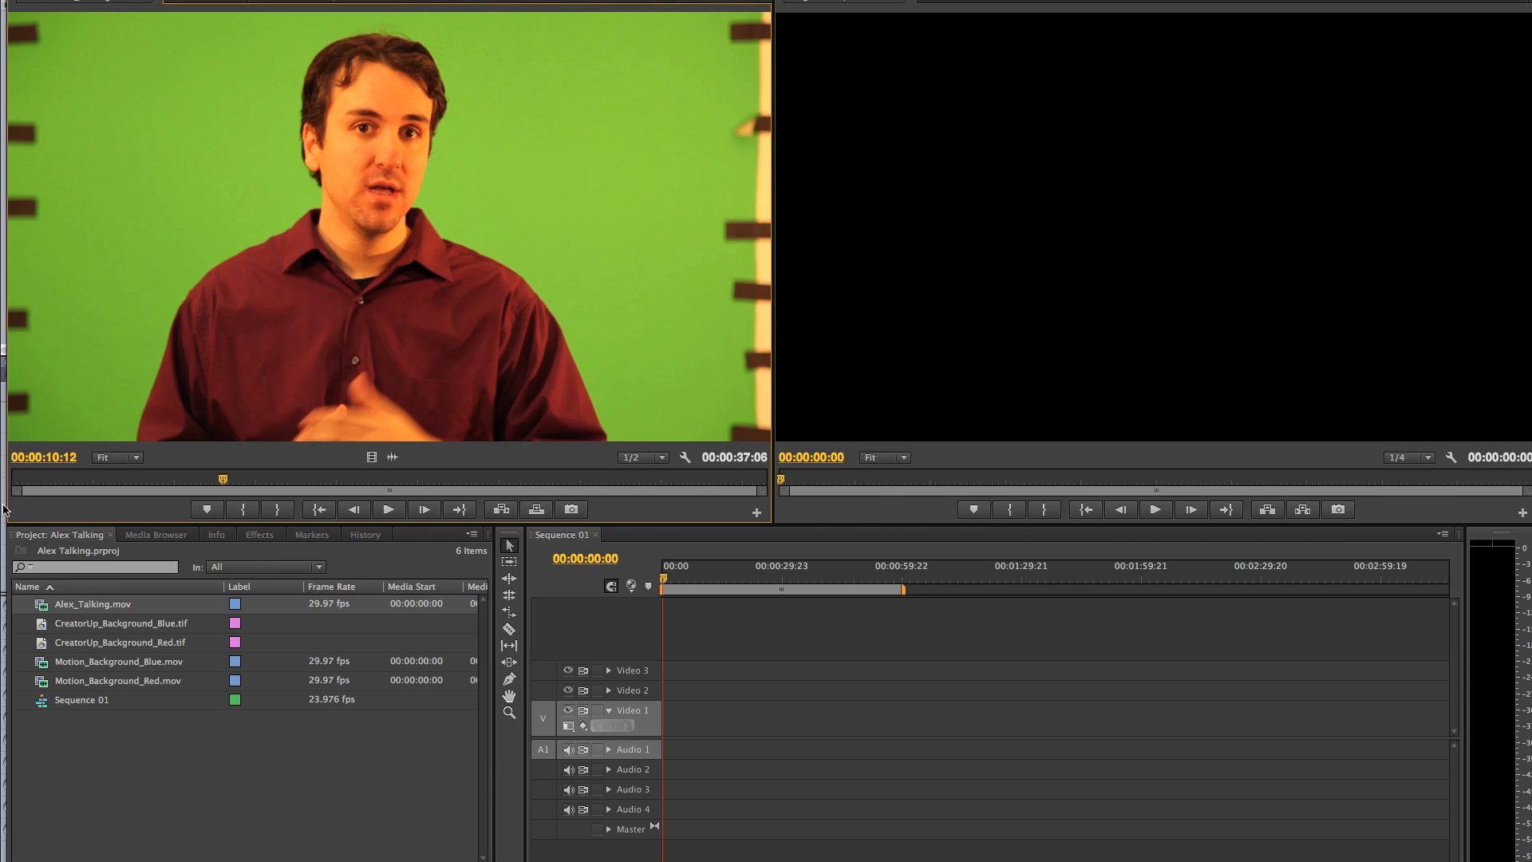
left_click_drag(98, 480, 22, 484)
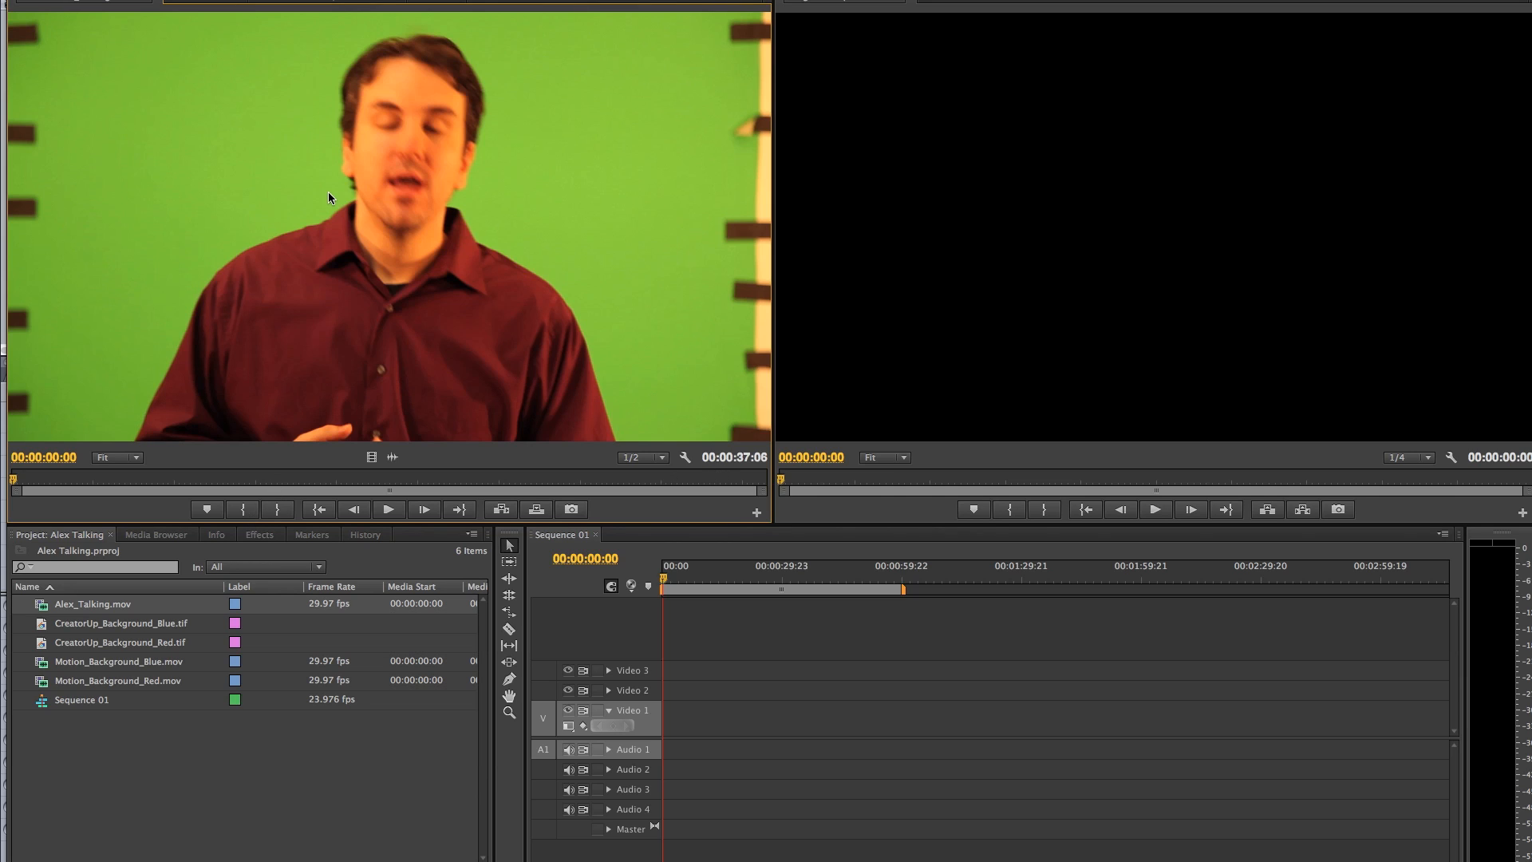
left_click_drag(276, 136, 656, 724)
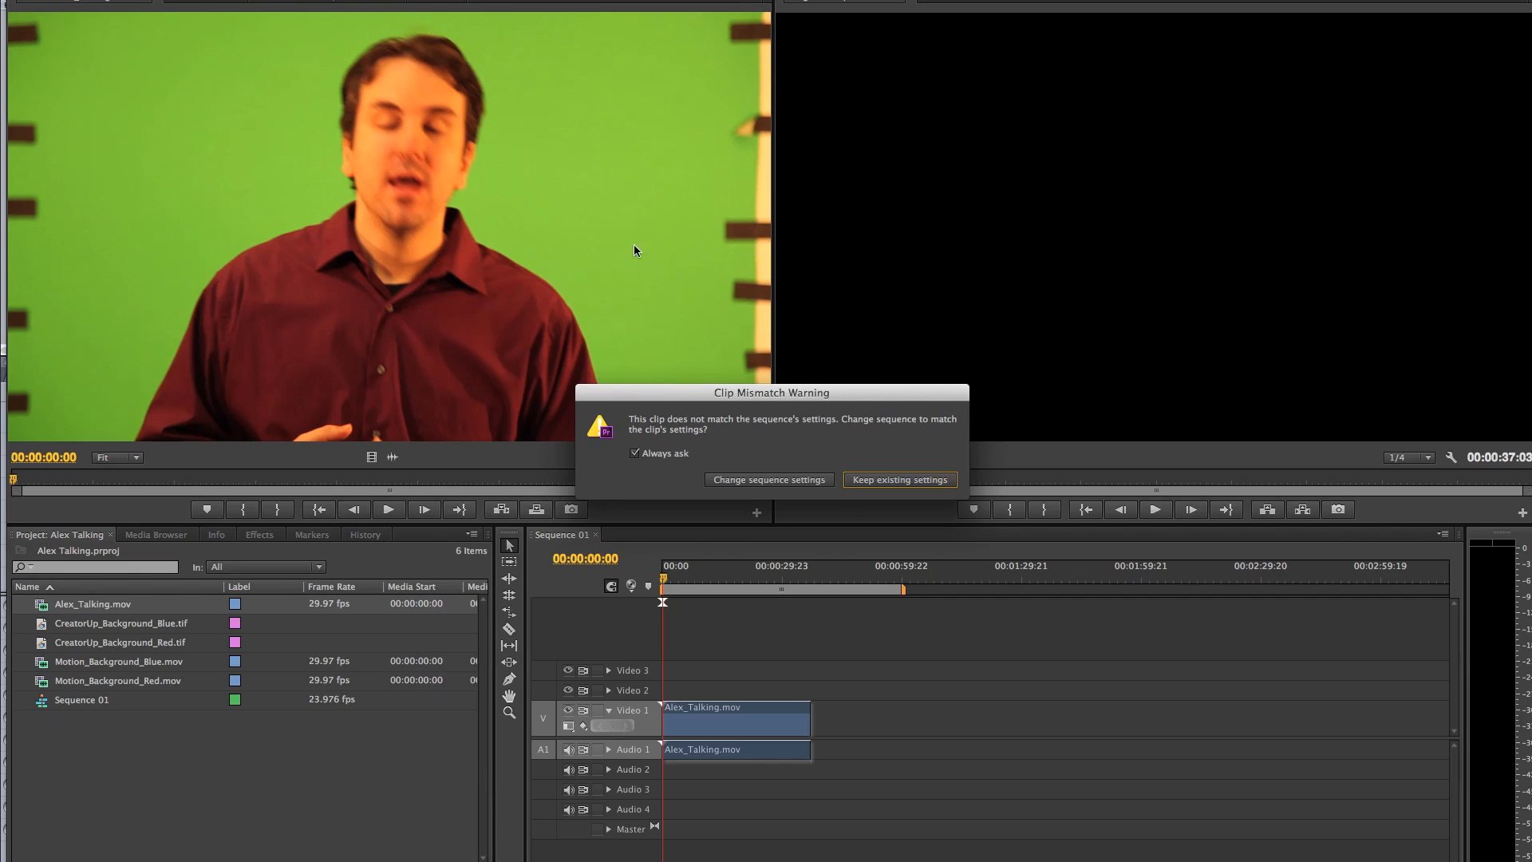
left_click_drag(822, 393, 1075, 355)
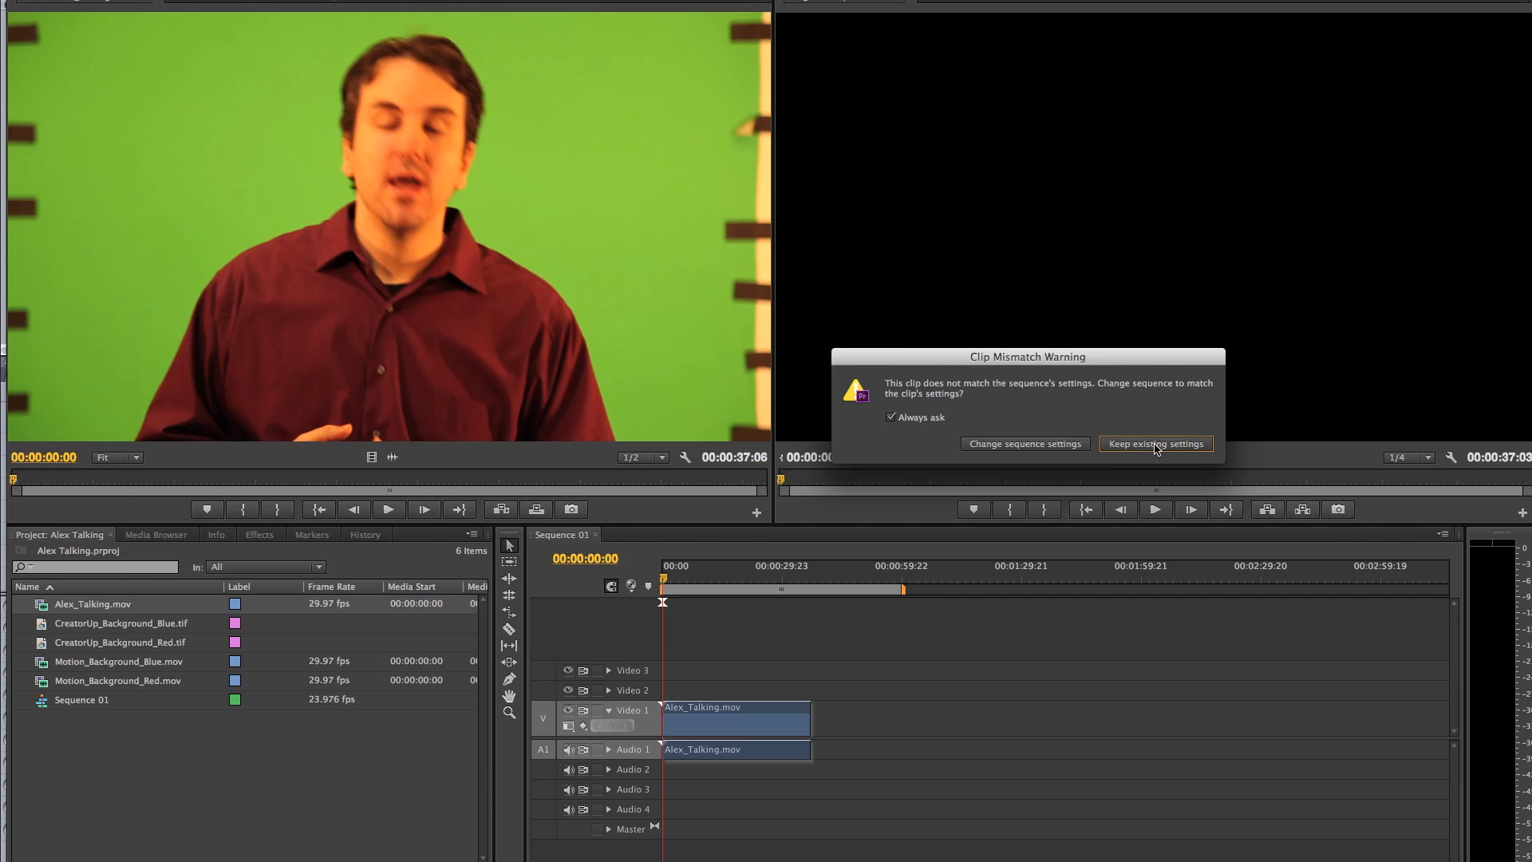
left_click(1023, 445)
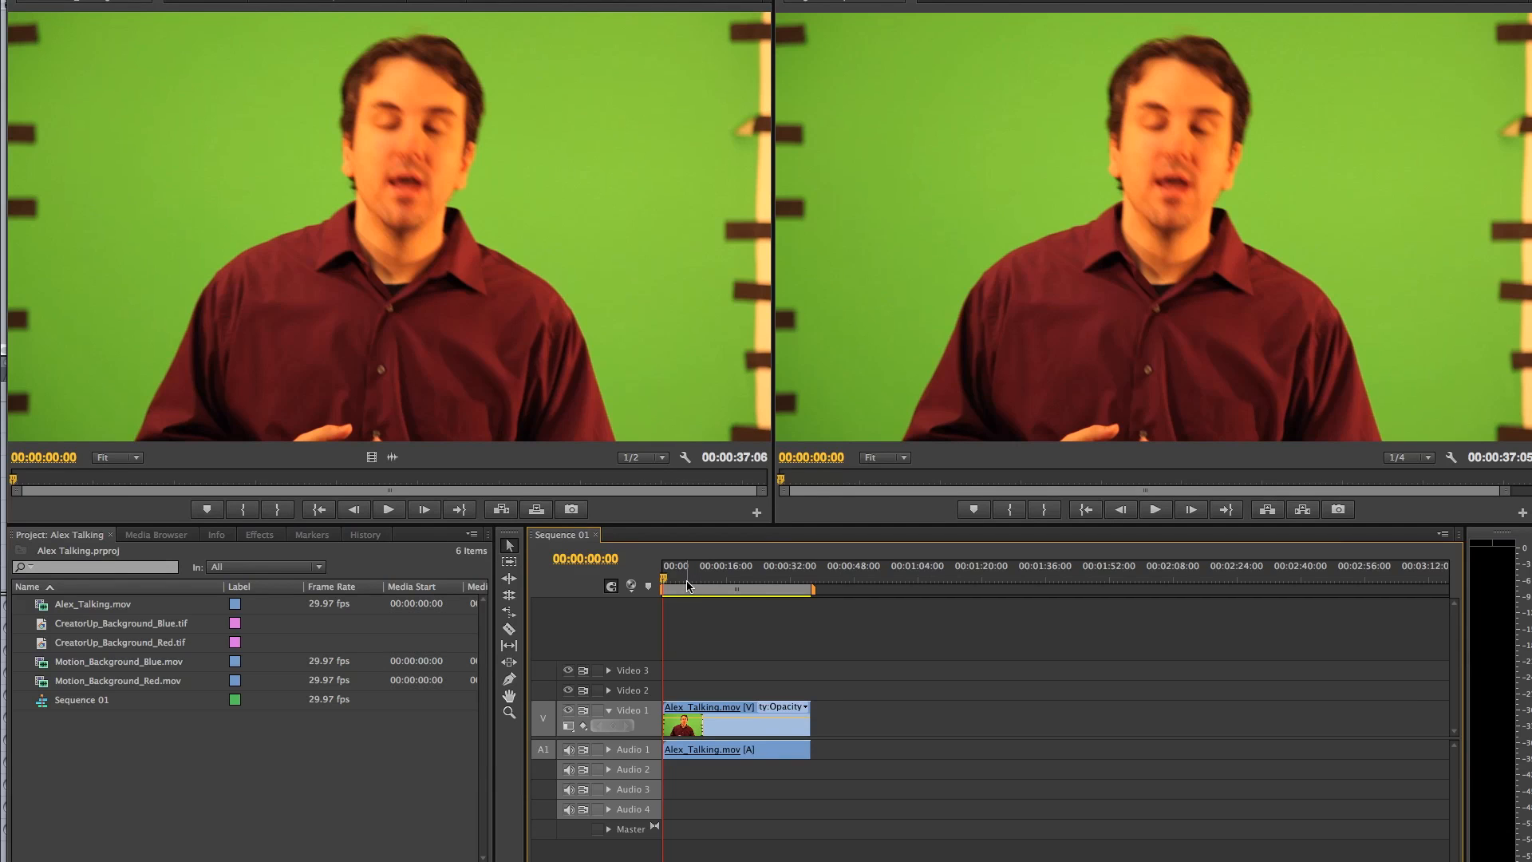
- Play the first few seconds of Sequence 01 with the system volume raised, and stop playback
key("space")
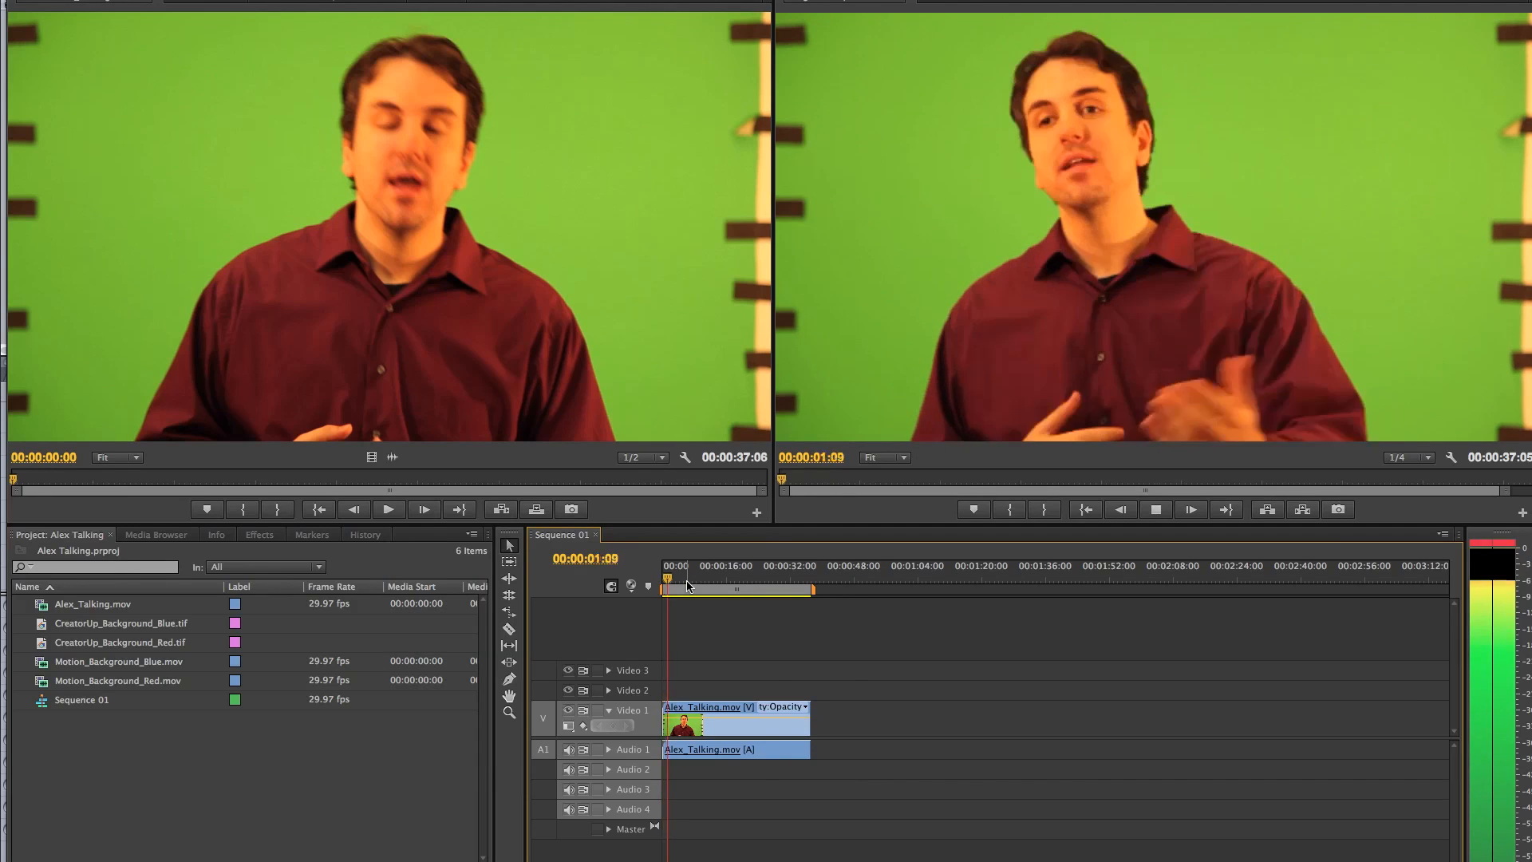
key("XF86AudioRaiseVolume")
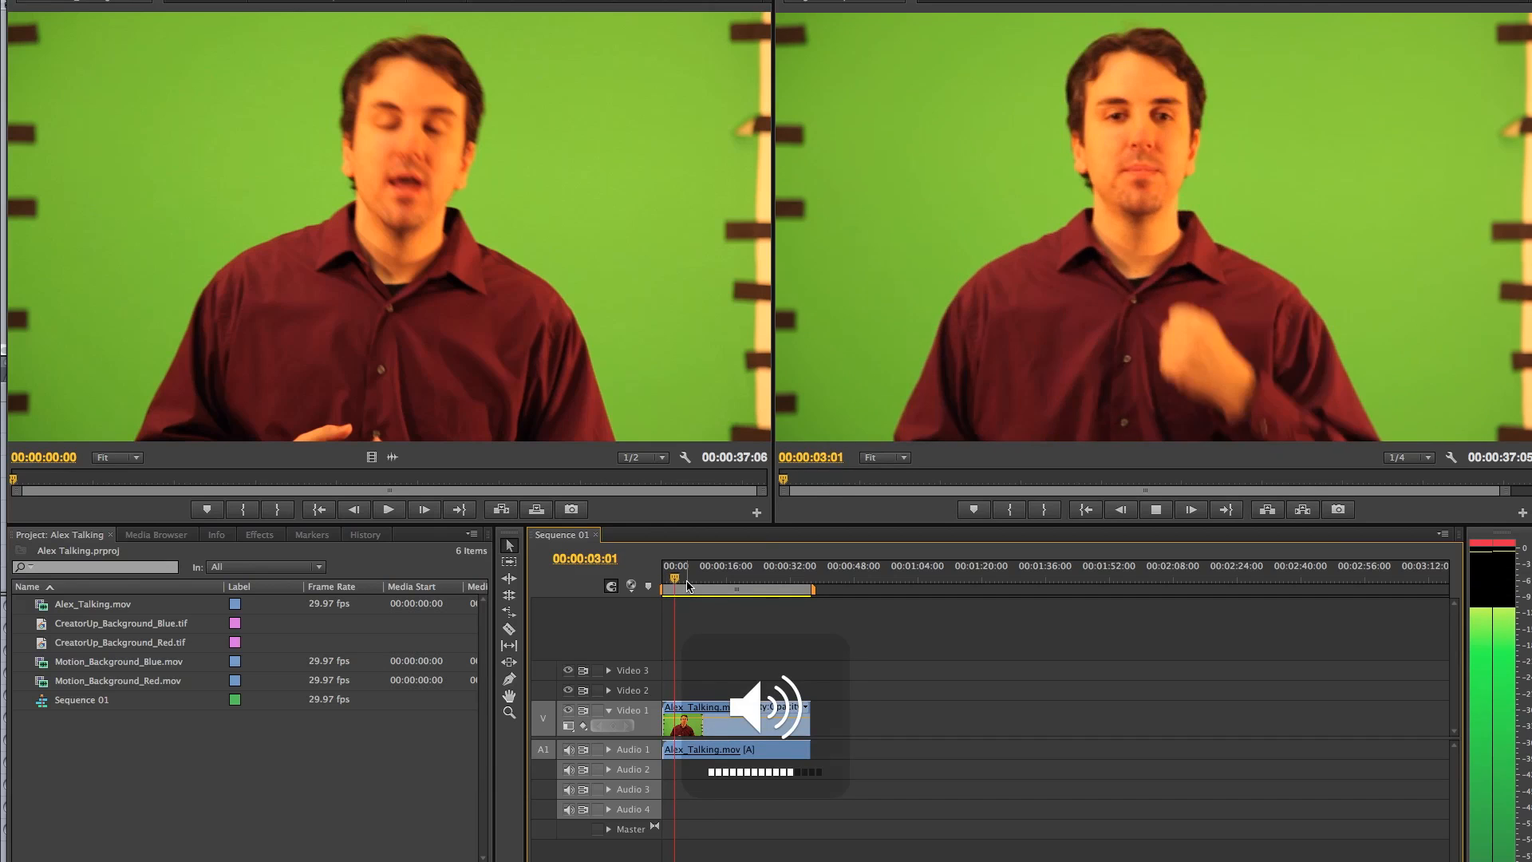
key("space")
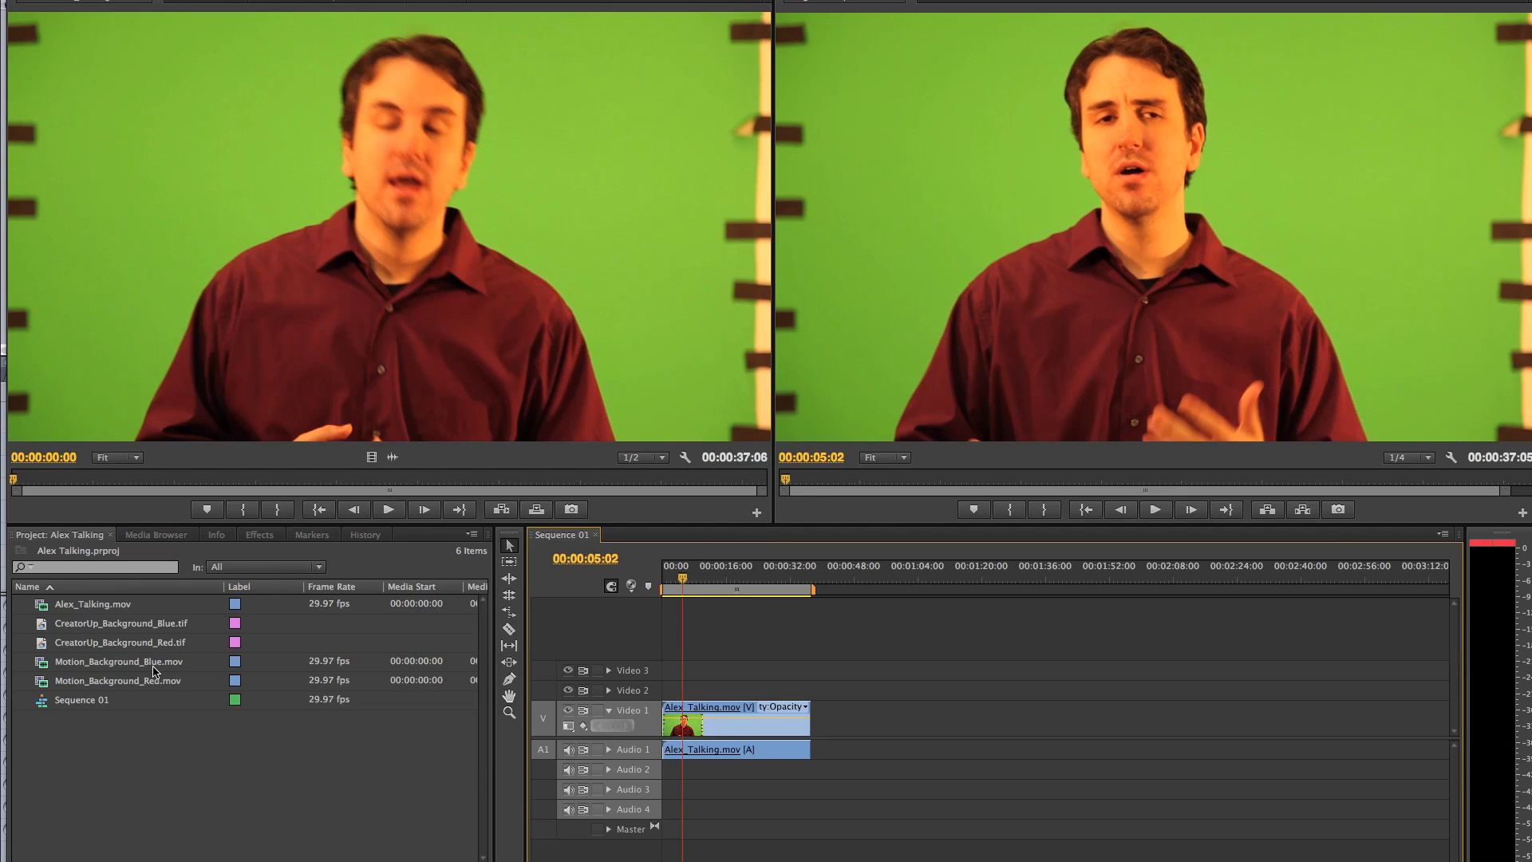
- Move the video portion of Alex_Talking.mov up to Video 2, keeping its start time, and save the project
left_click(774, 705)
left_click(716, 709)
left_click_drag(716, 709, 721, 691)
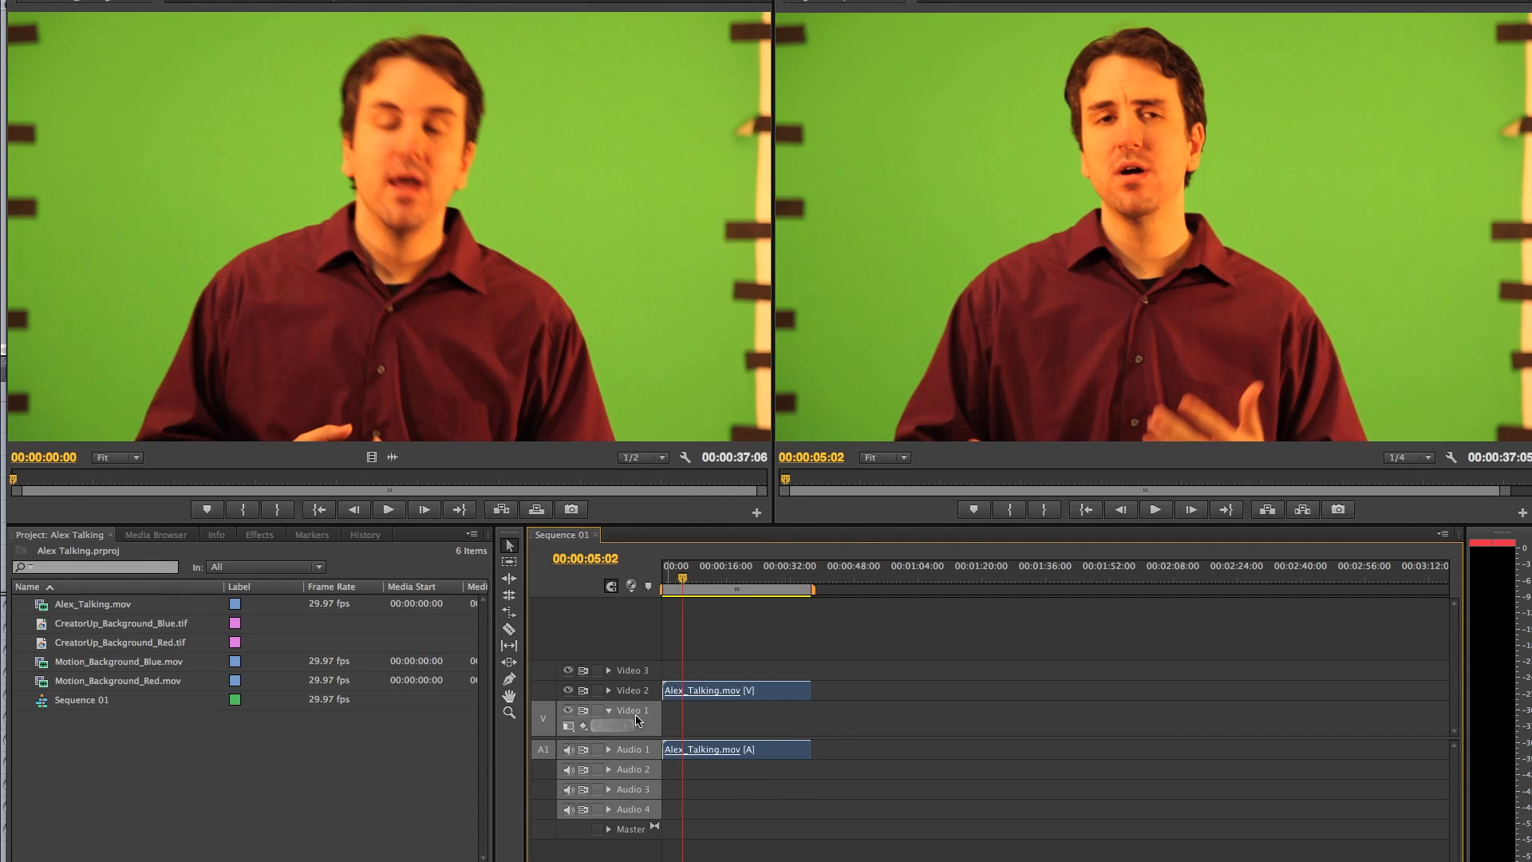
key("super+s")
- Place CreatorUp_Background_Blue.tif at the start of Video 1 and extend it to the end of the Alex_Talking.mov clip
double_click(44, 631)
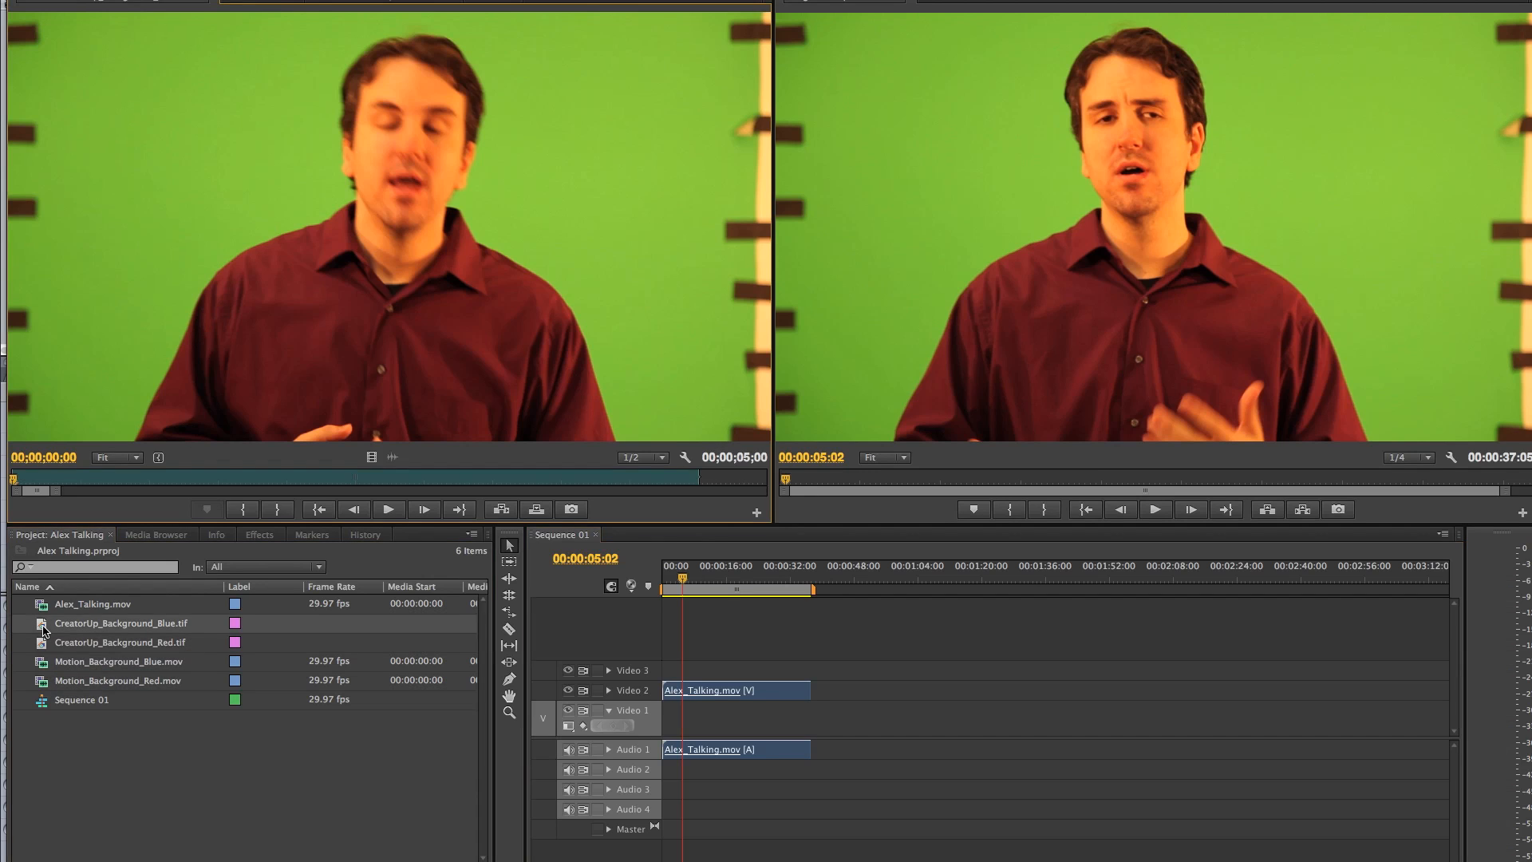
left_click_drag(205, 327, 688, 719)
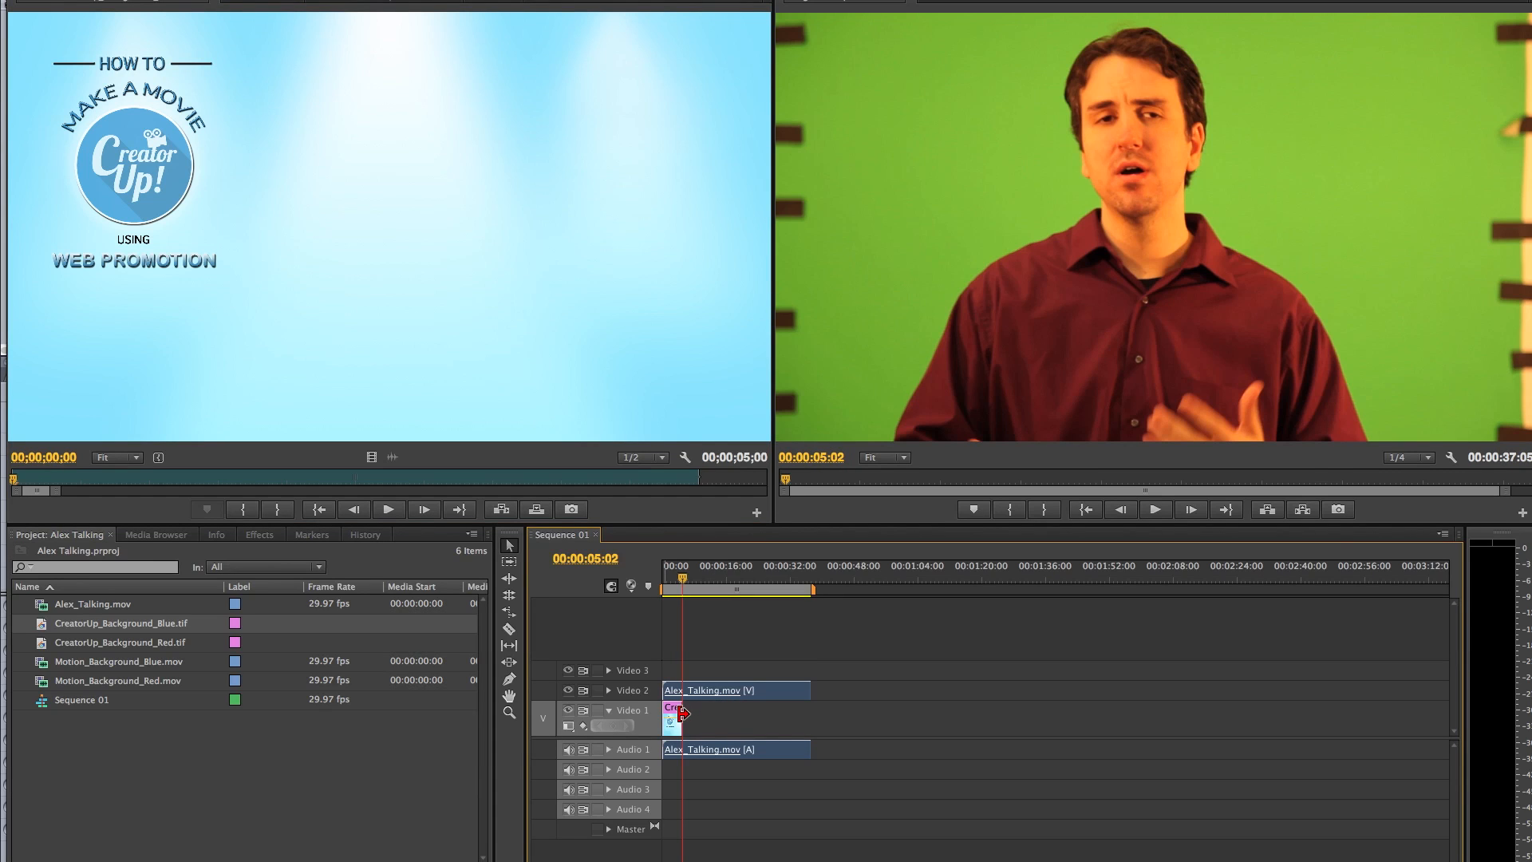
left_click_drag(683, 718, 820, 719)
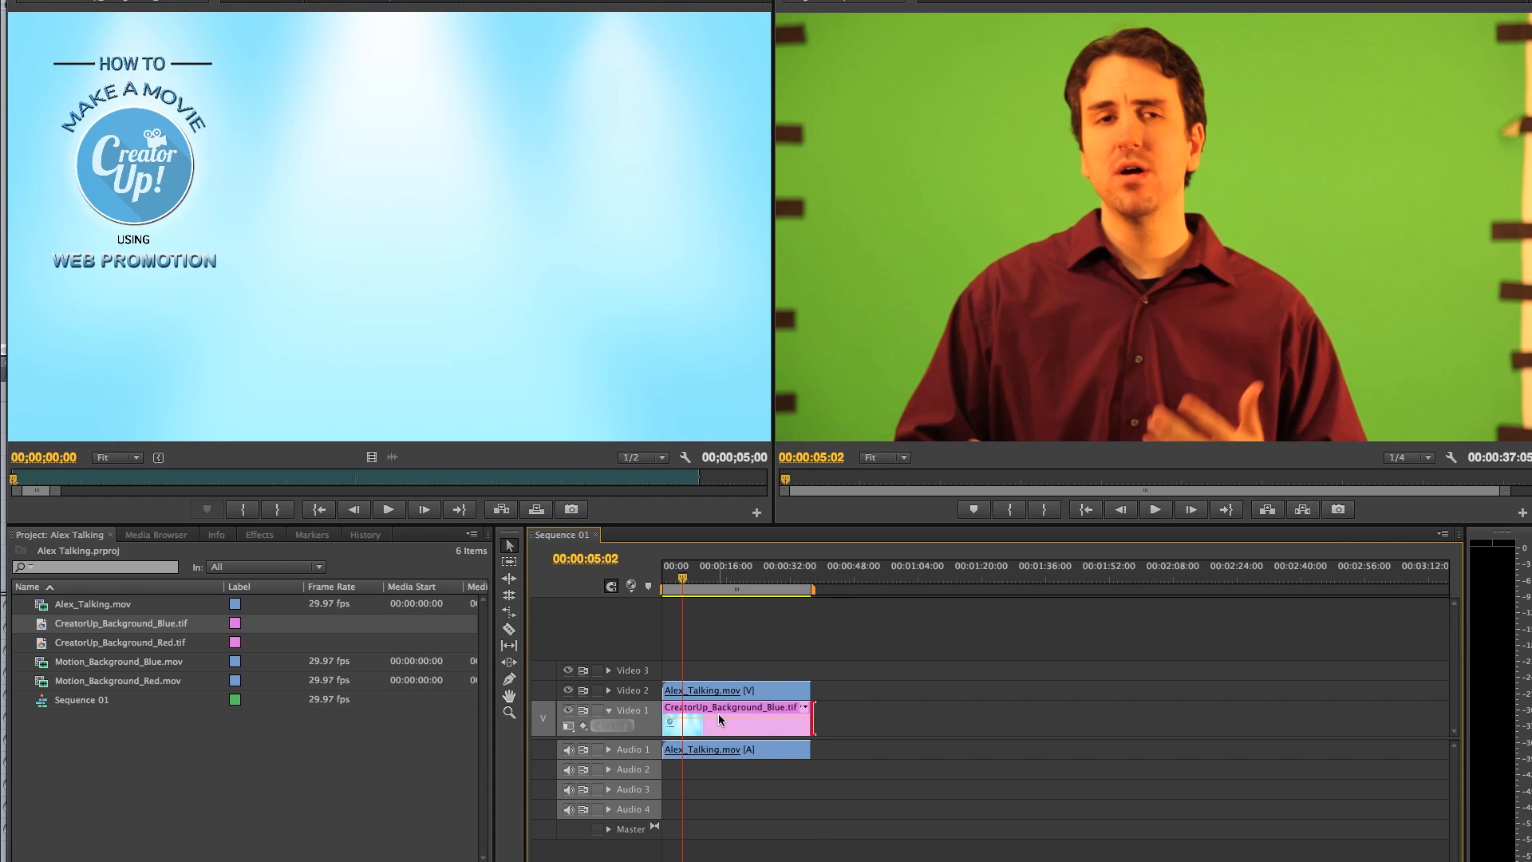
left_click(838, 675)
mouse_move(729, 695)
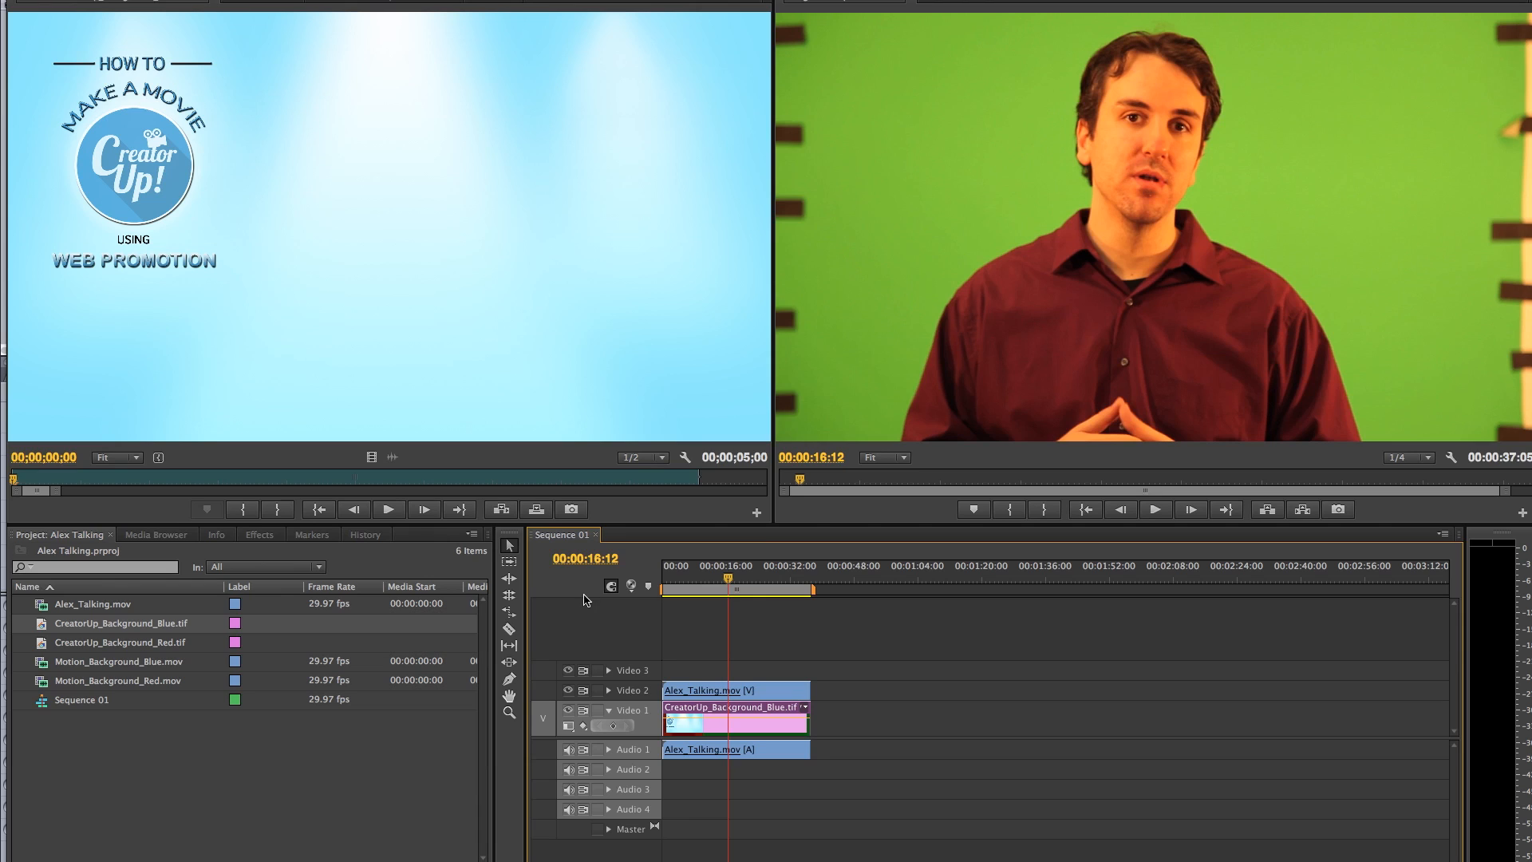
- Find Ultra Key among the Keying video effects and apply it to the Alex_Talking.mov clip on Video 2
left_click(763, 687)
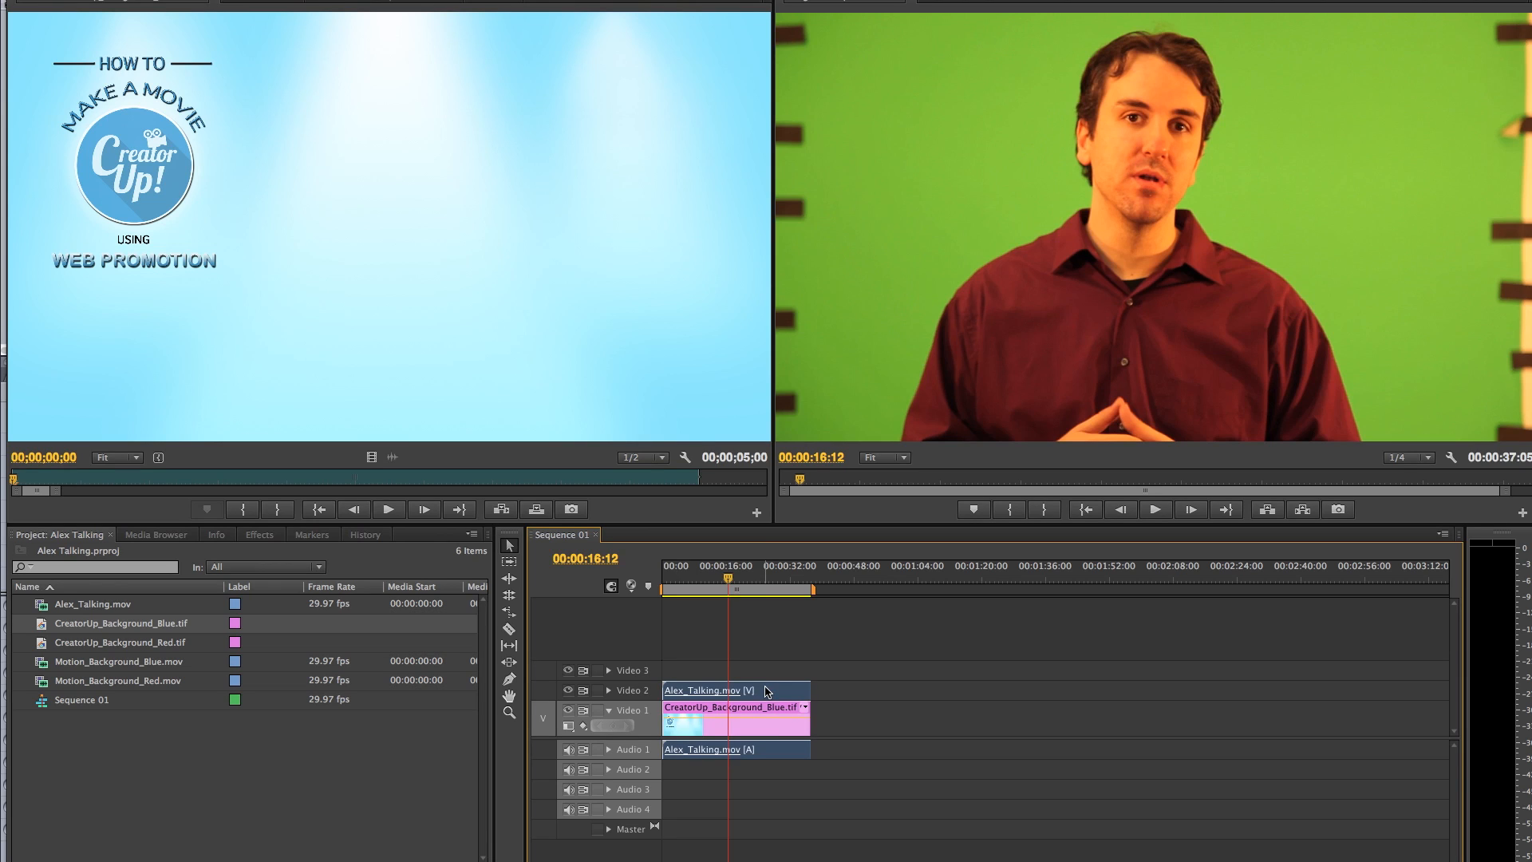
left_click(259, 542)
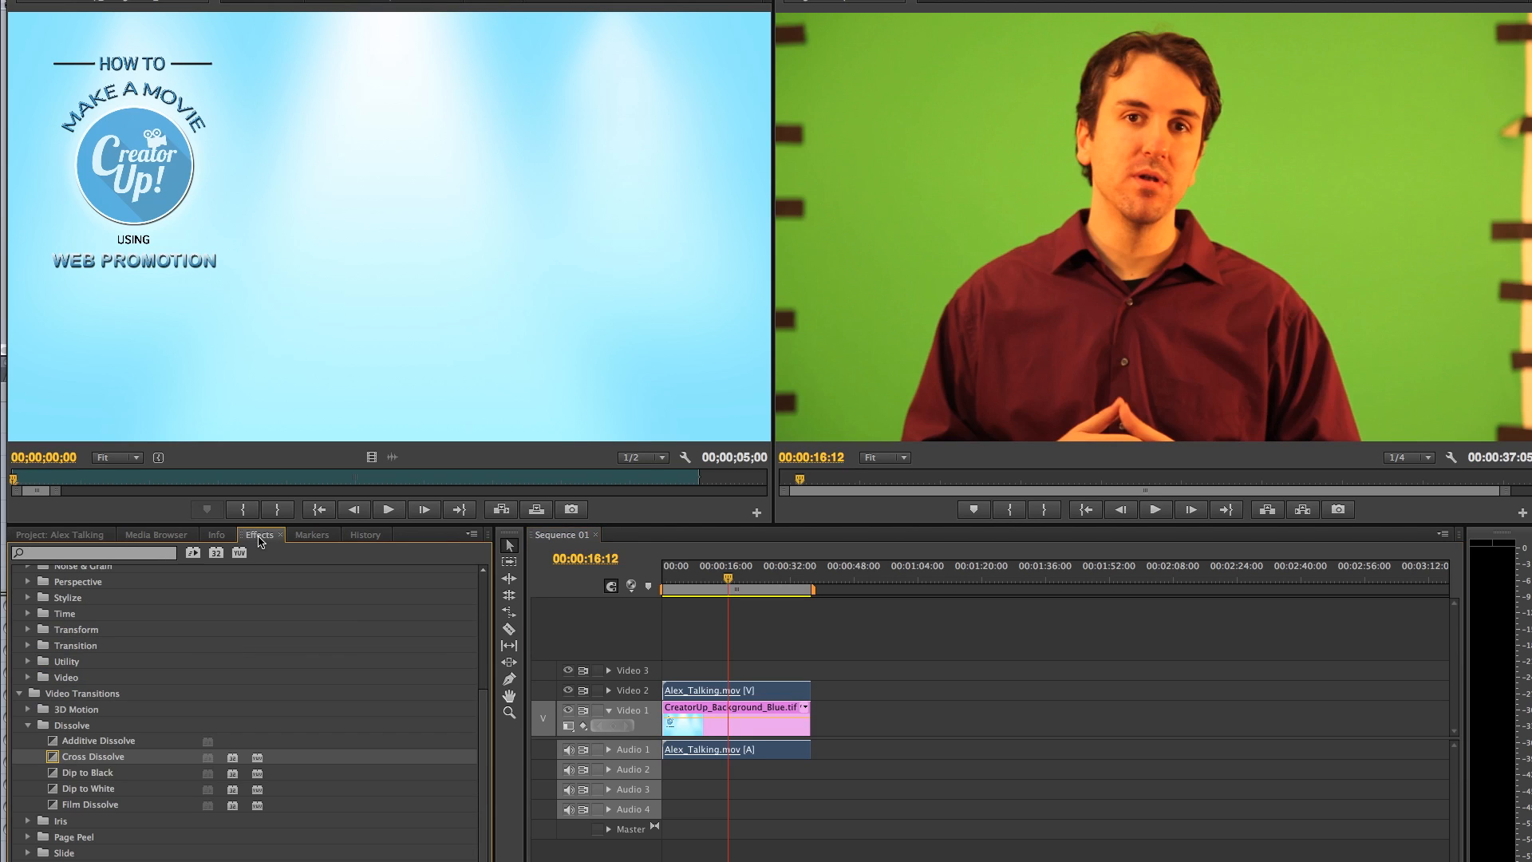
left_click(18, 693)
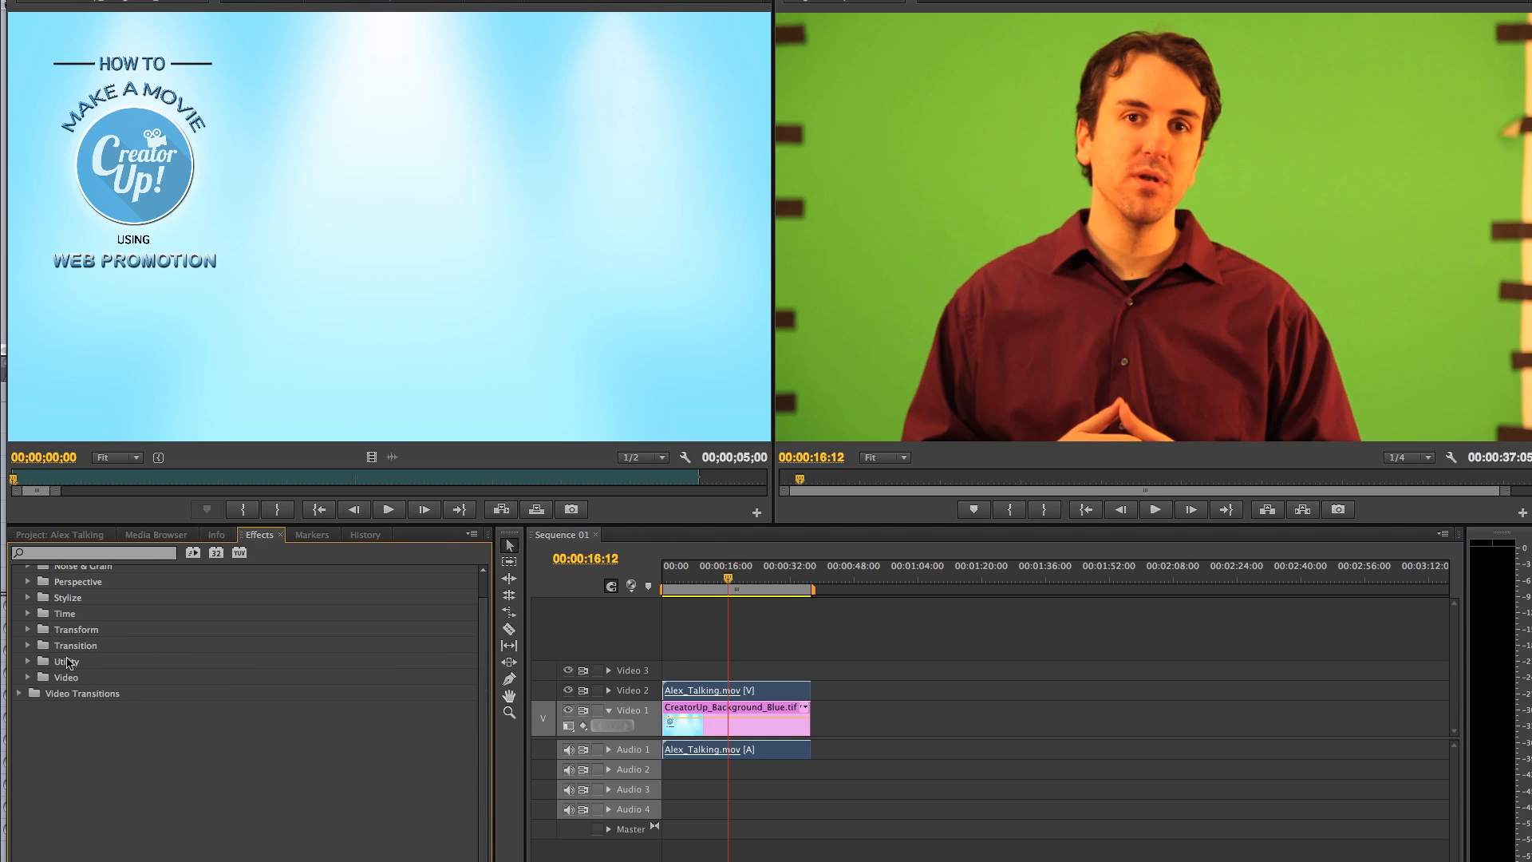
scroll(71, 662, "up", 5)
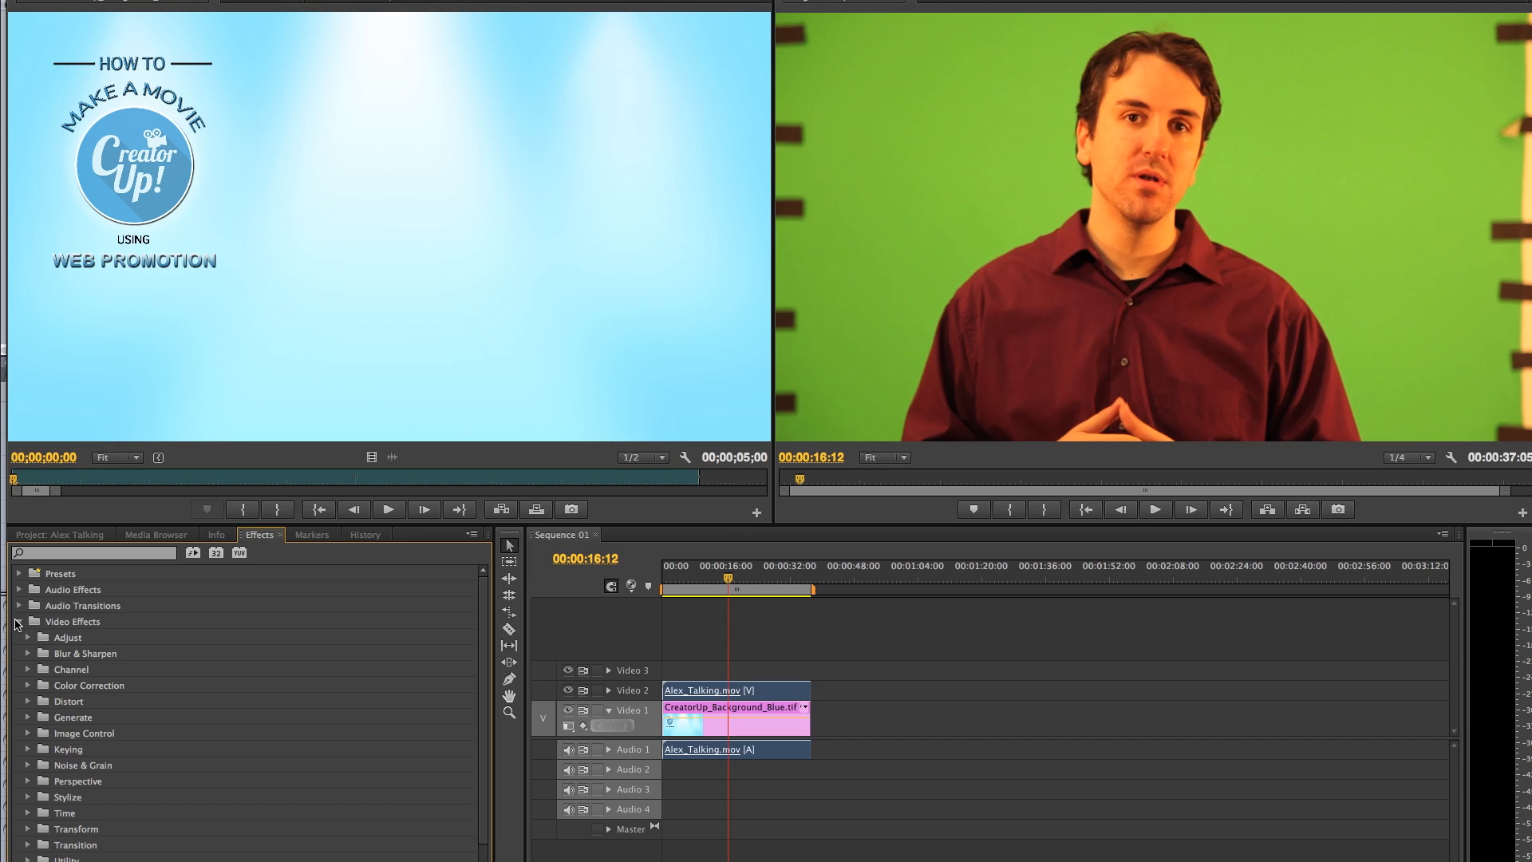
left_click(19, 622)
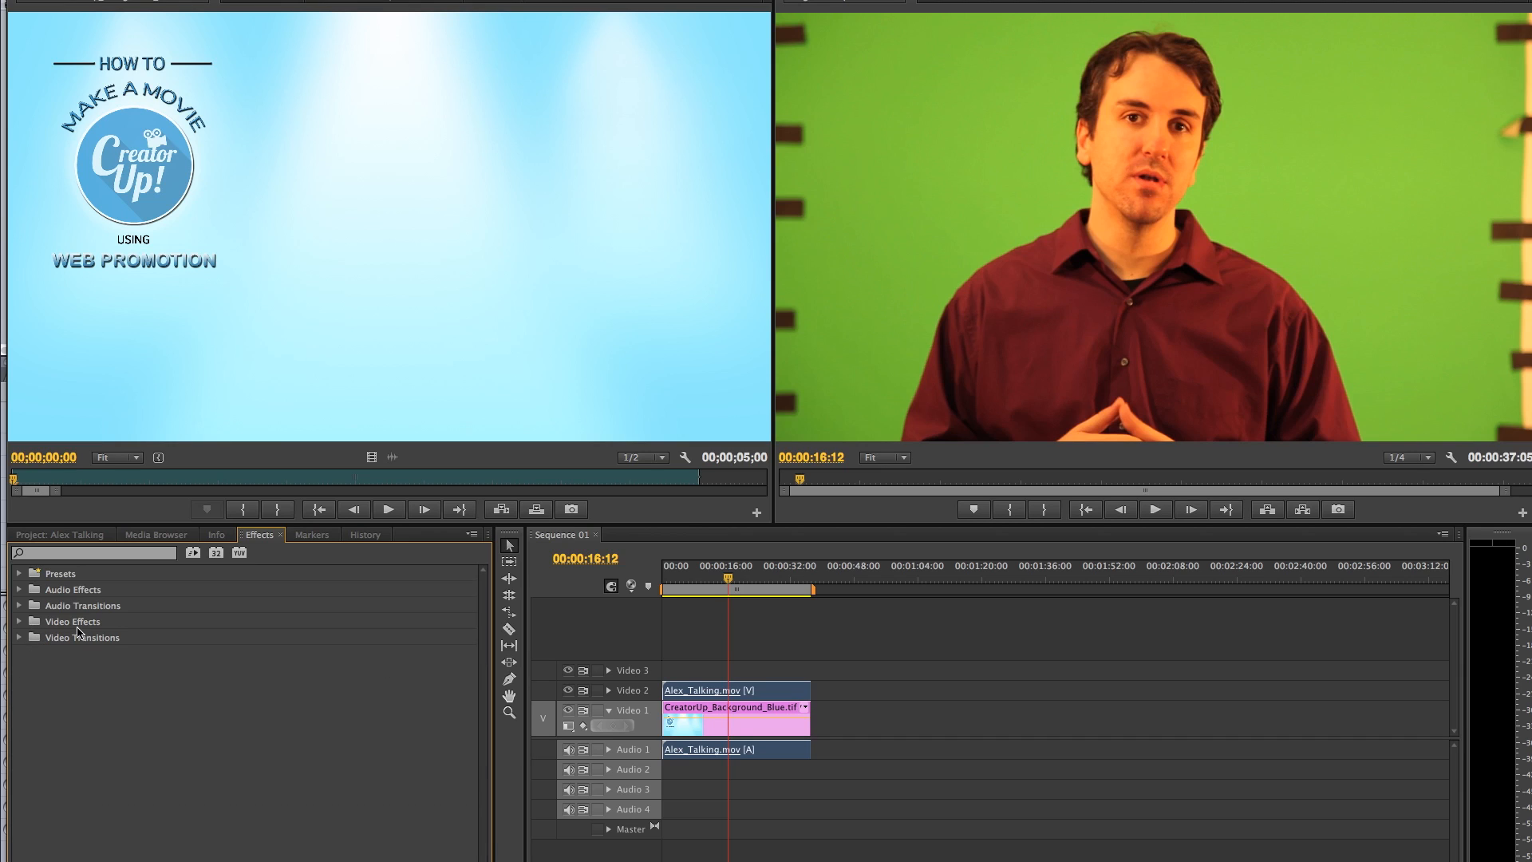
left_click(20, 621)
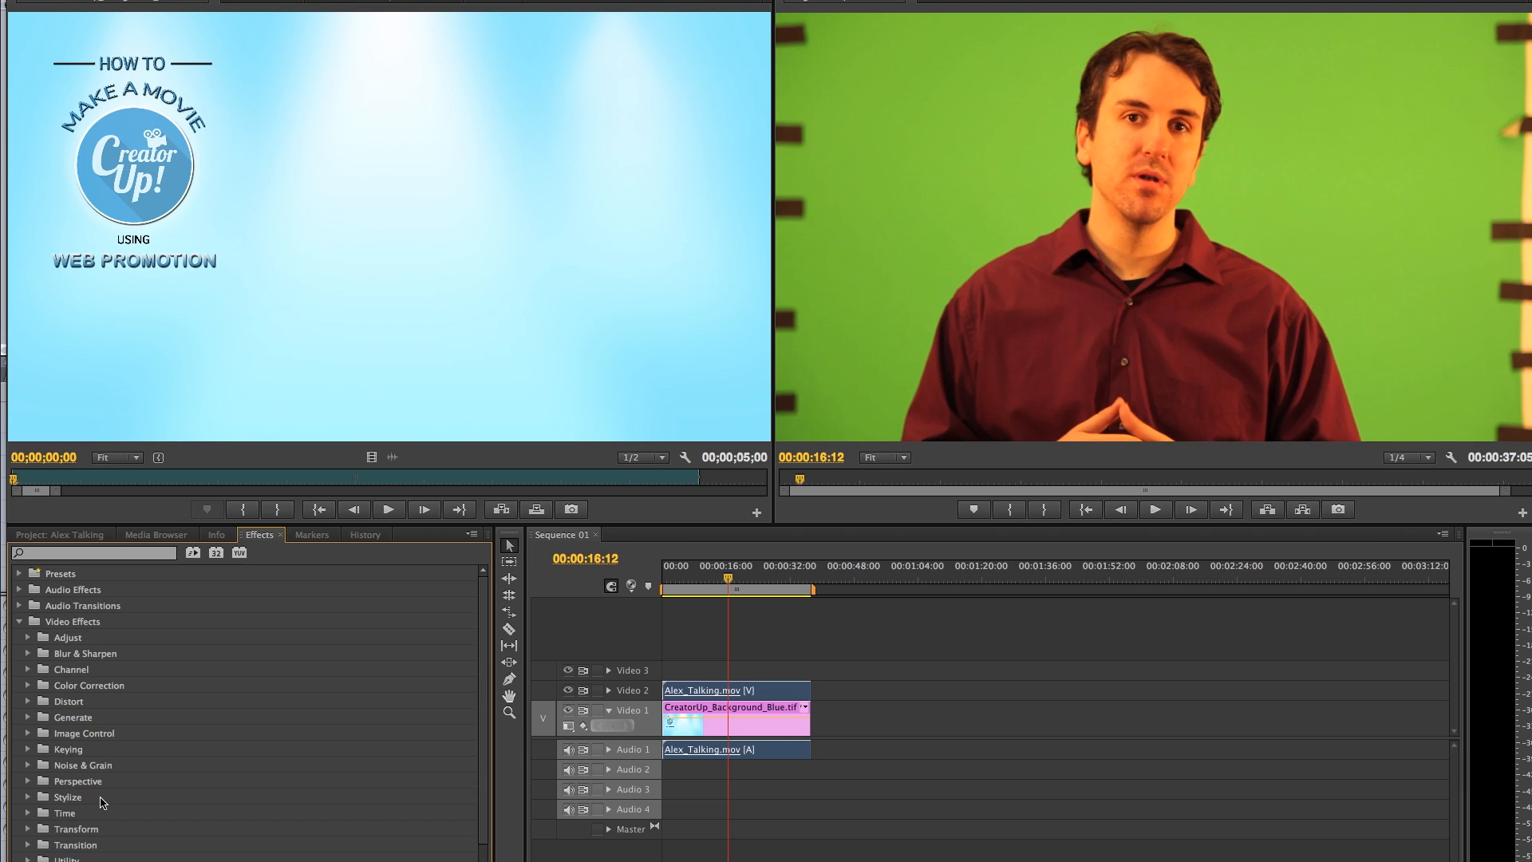
scroll(102, 804, "down", 1)
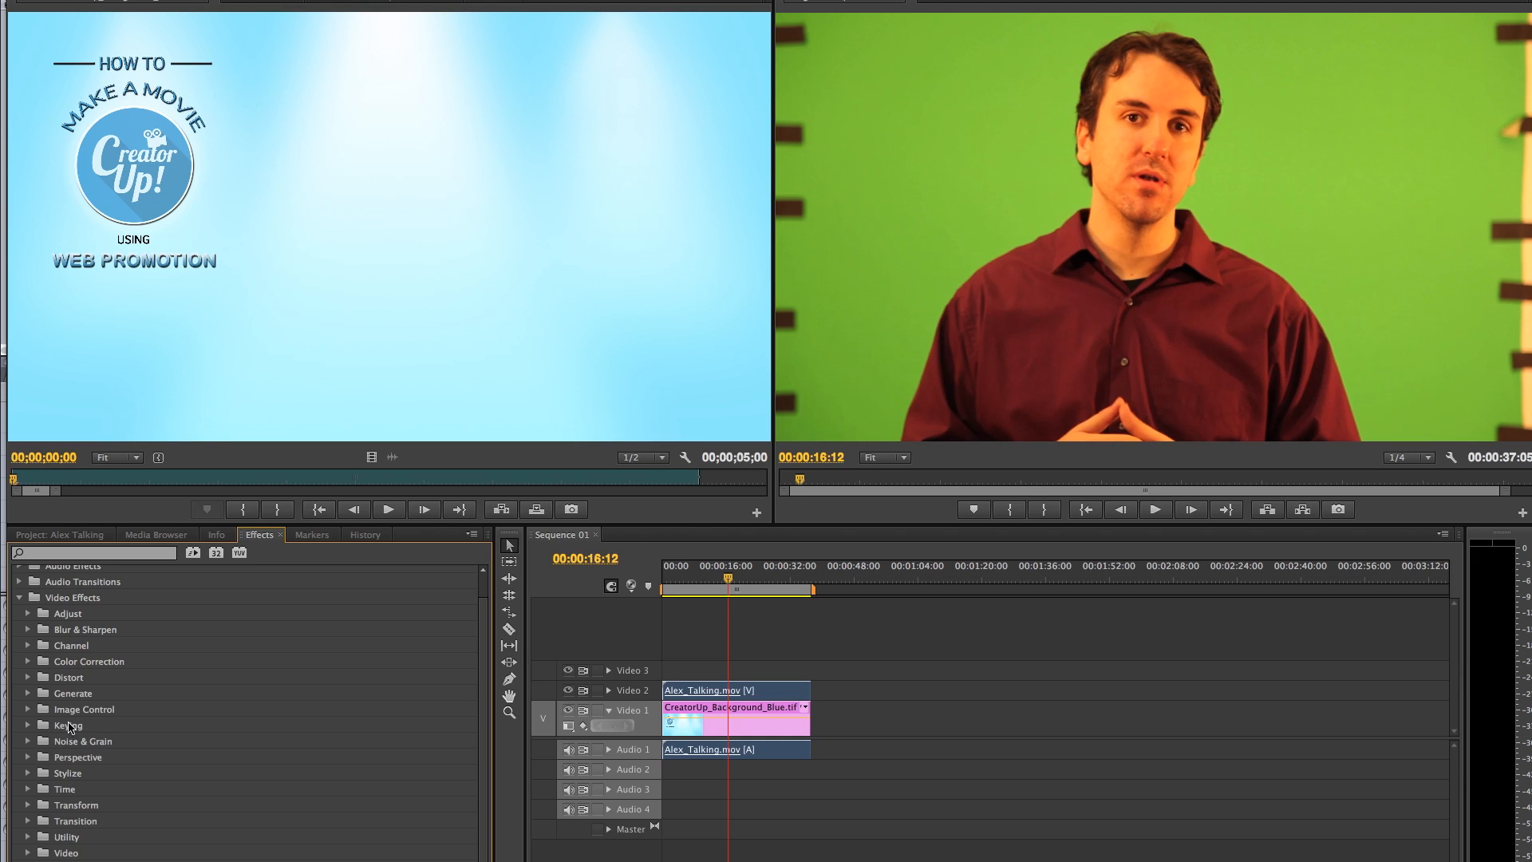
left_click(27, 726)
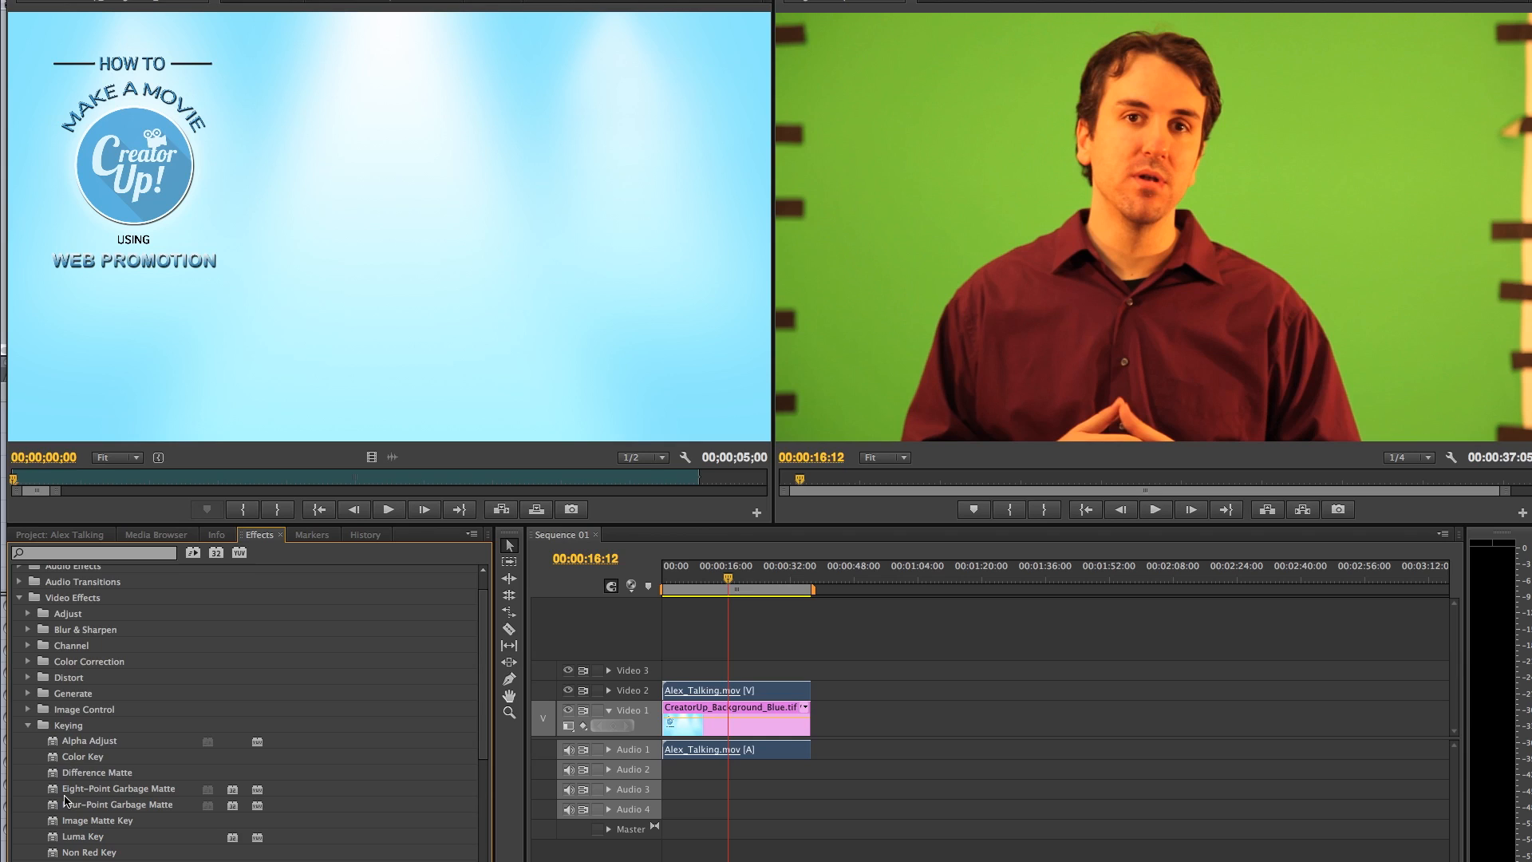
scroll(68, 688, "down", 4)
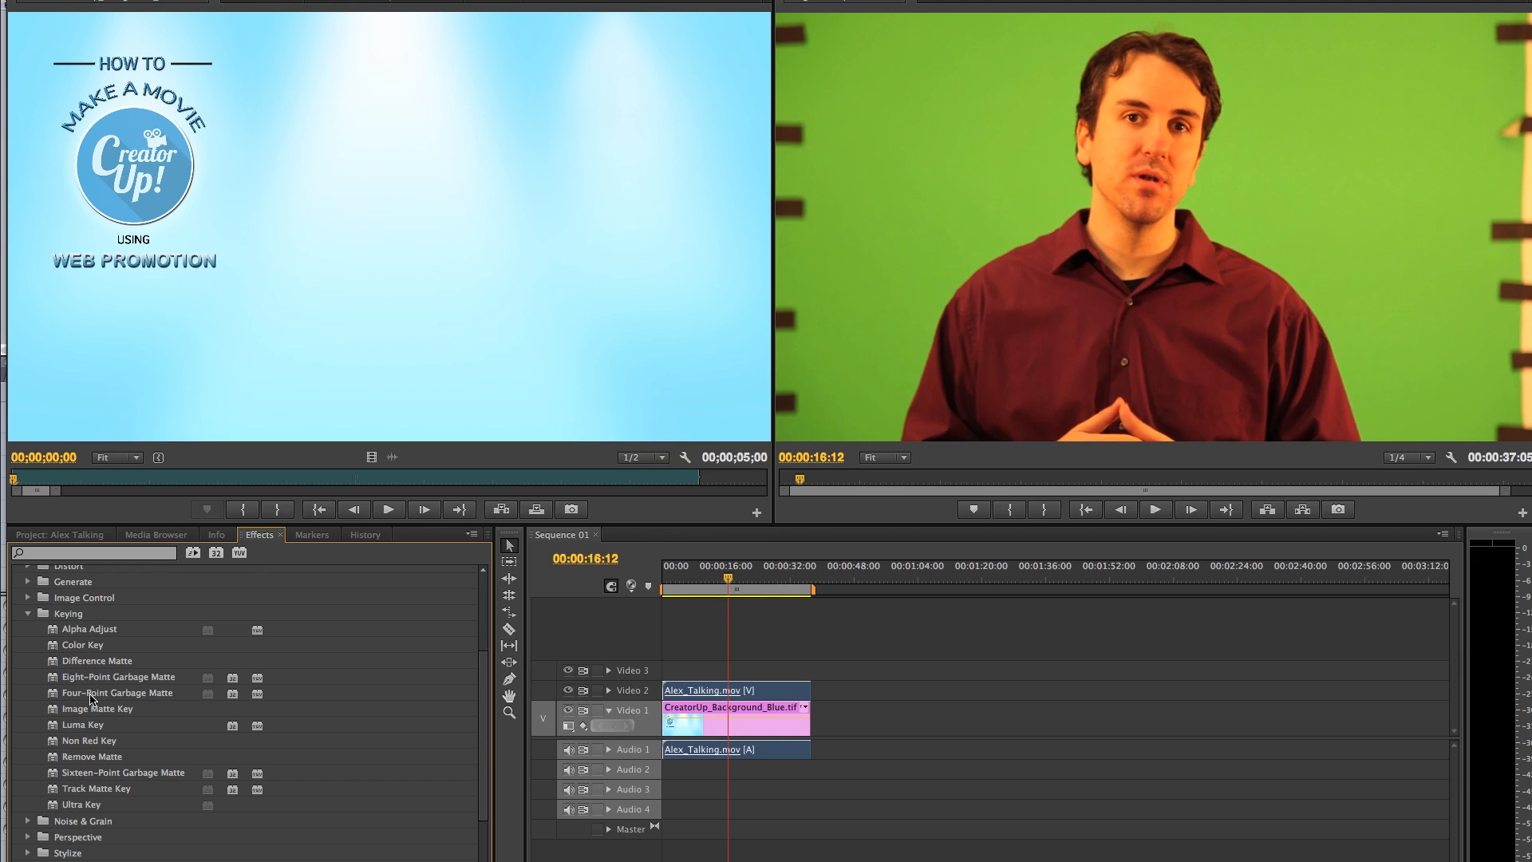
left_click(52, 808)
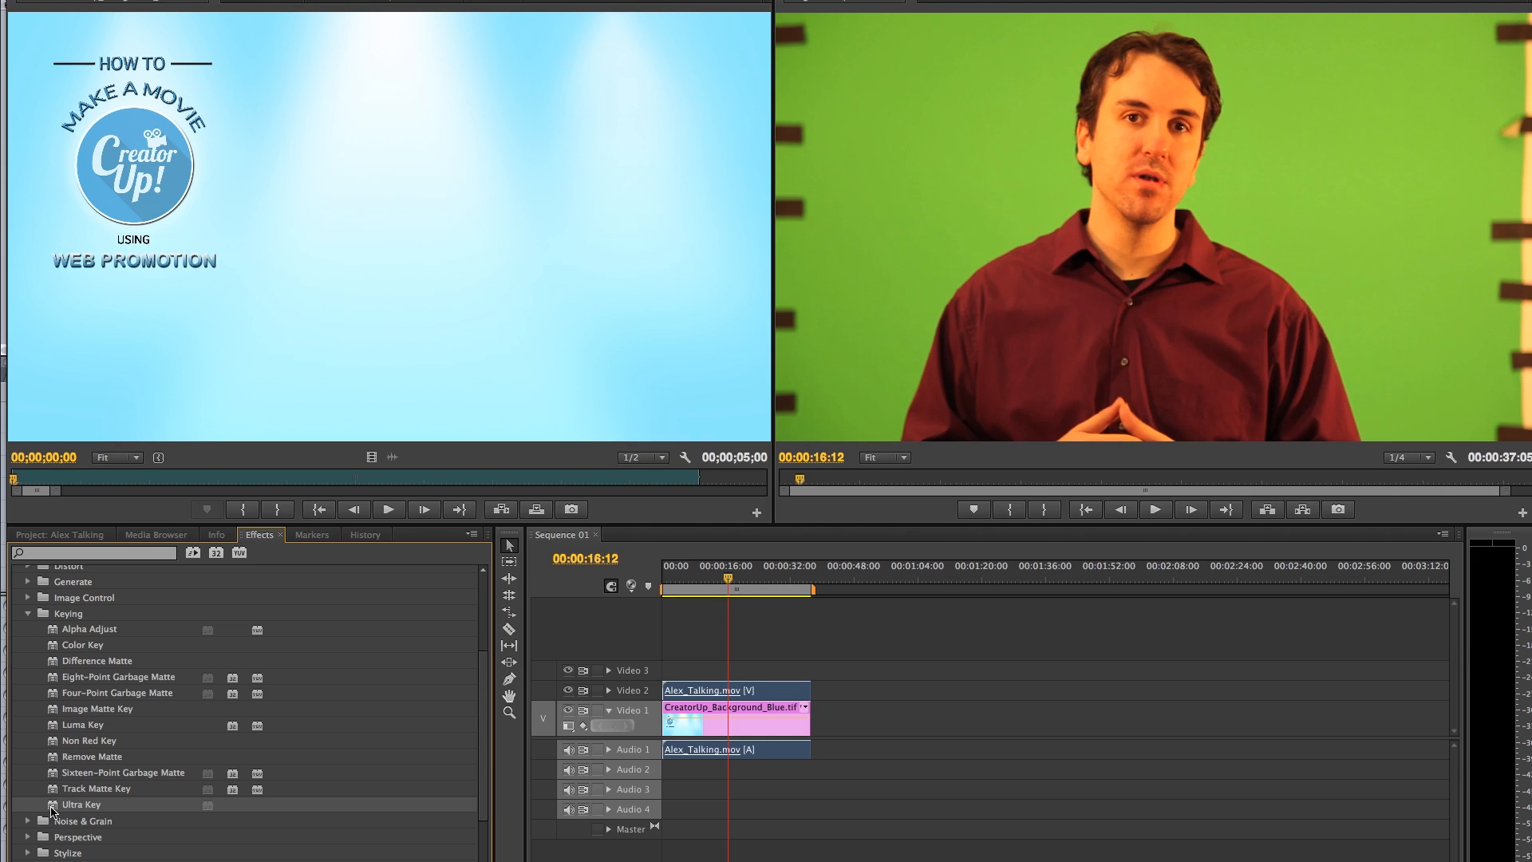
left_click_drag(52, 811, 713, 691)
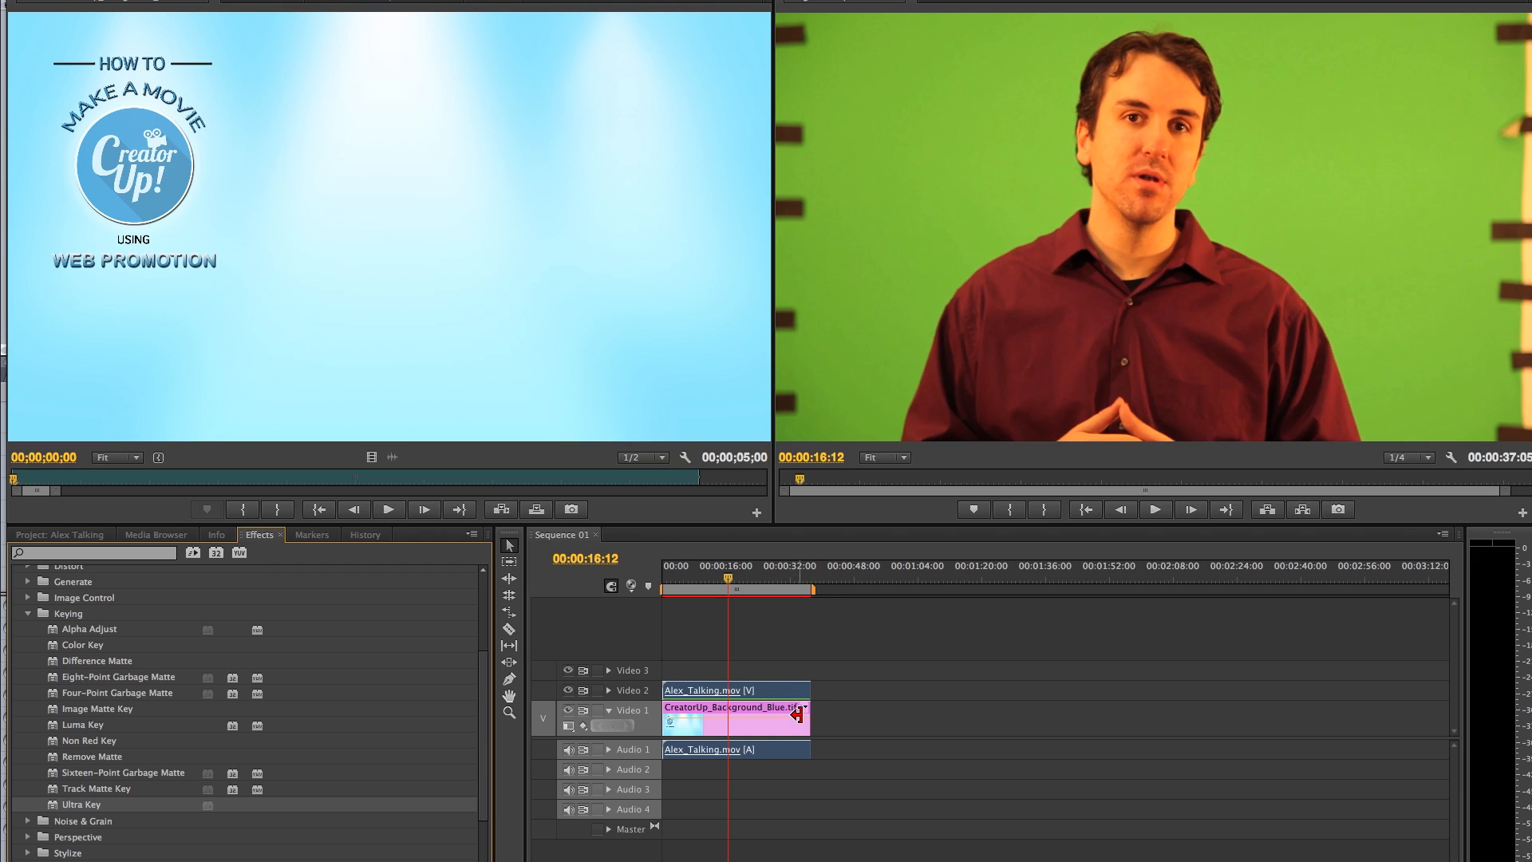
- At 00:00:28:23, open the Alex_Talking.mov clip's effect controls and sample the green backdrop as Ultra Key's key color
left_click(754, 692)
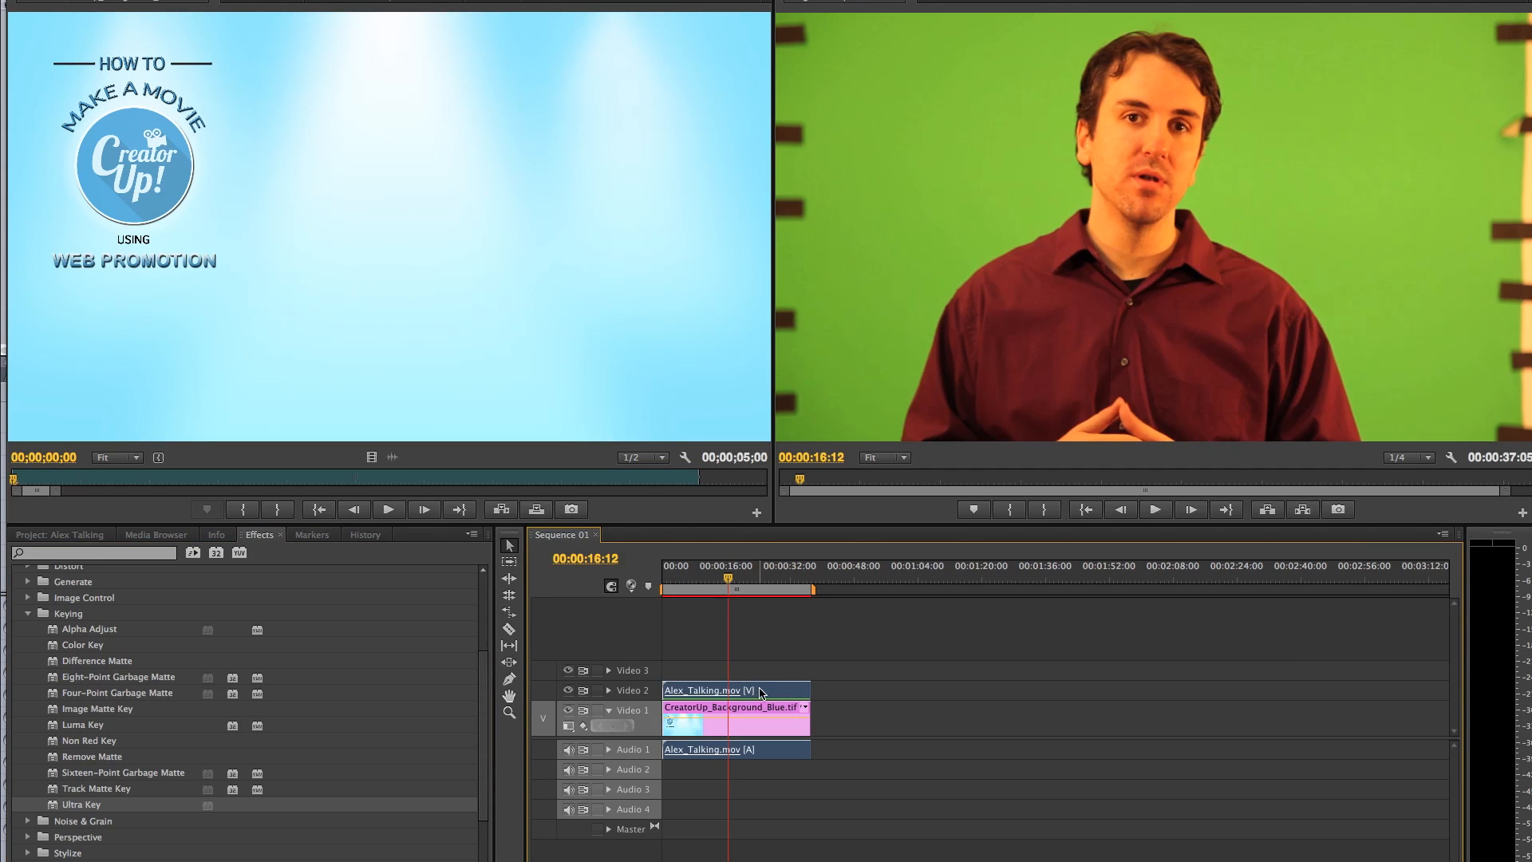
left_click(687, 579)
left_click_drag(686, 585, 780, 586)
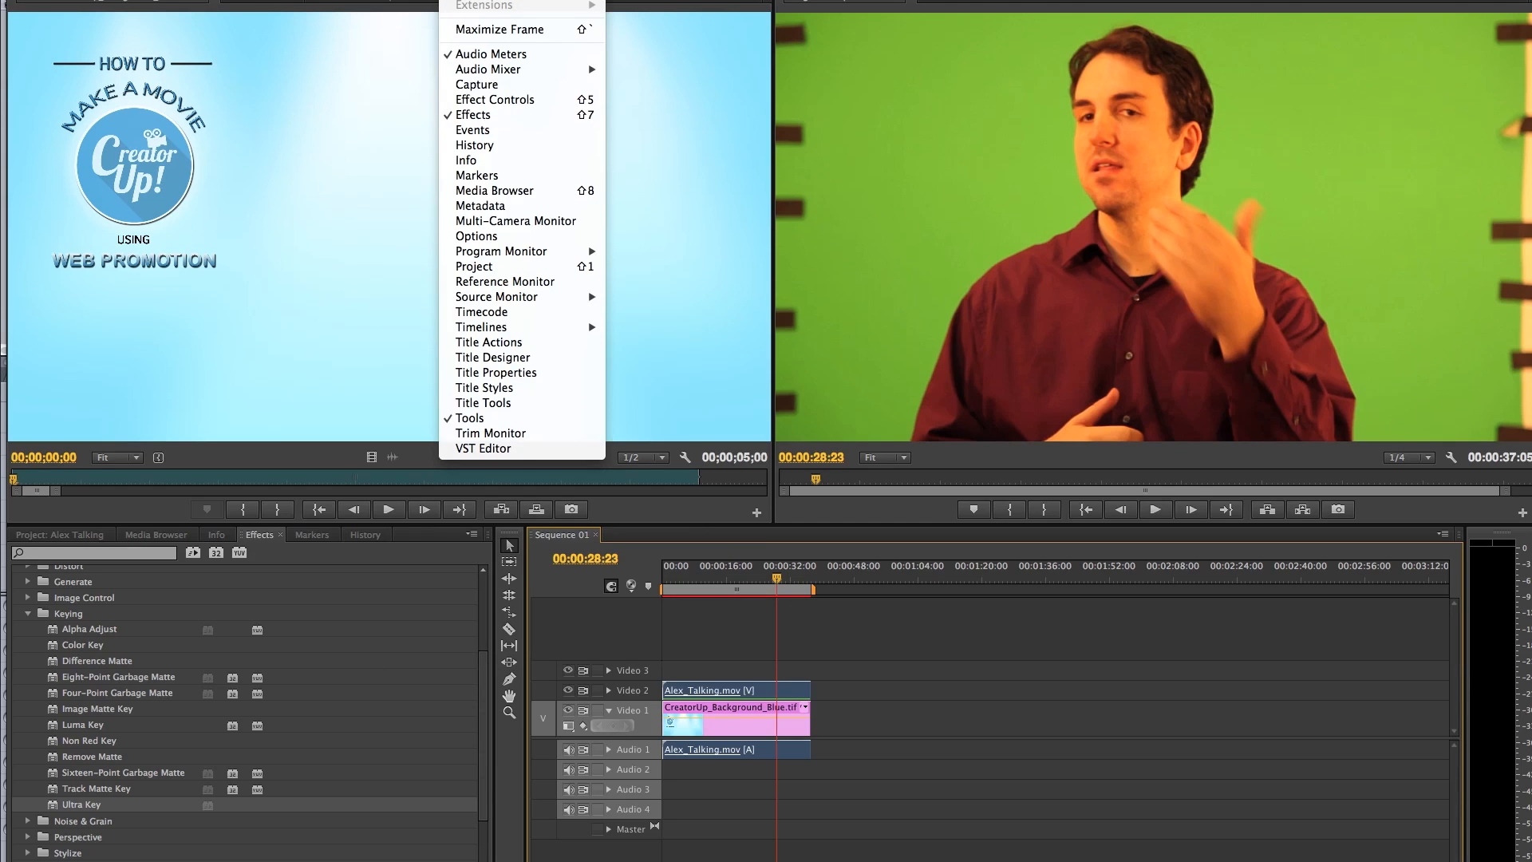
left_click(512, 102)
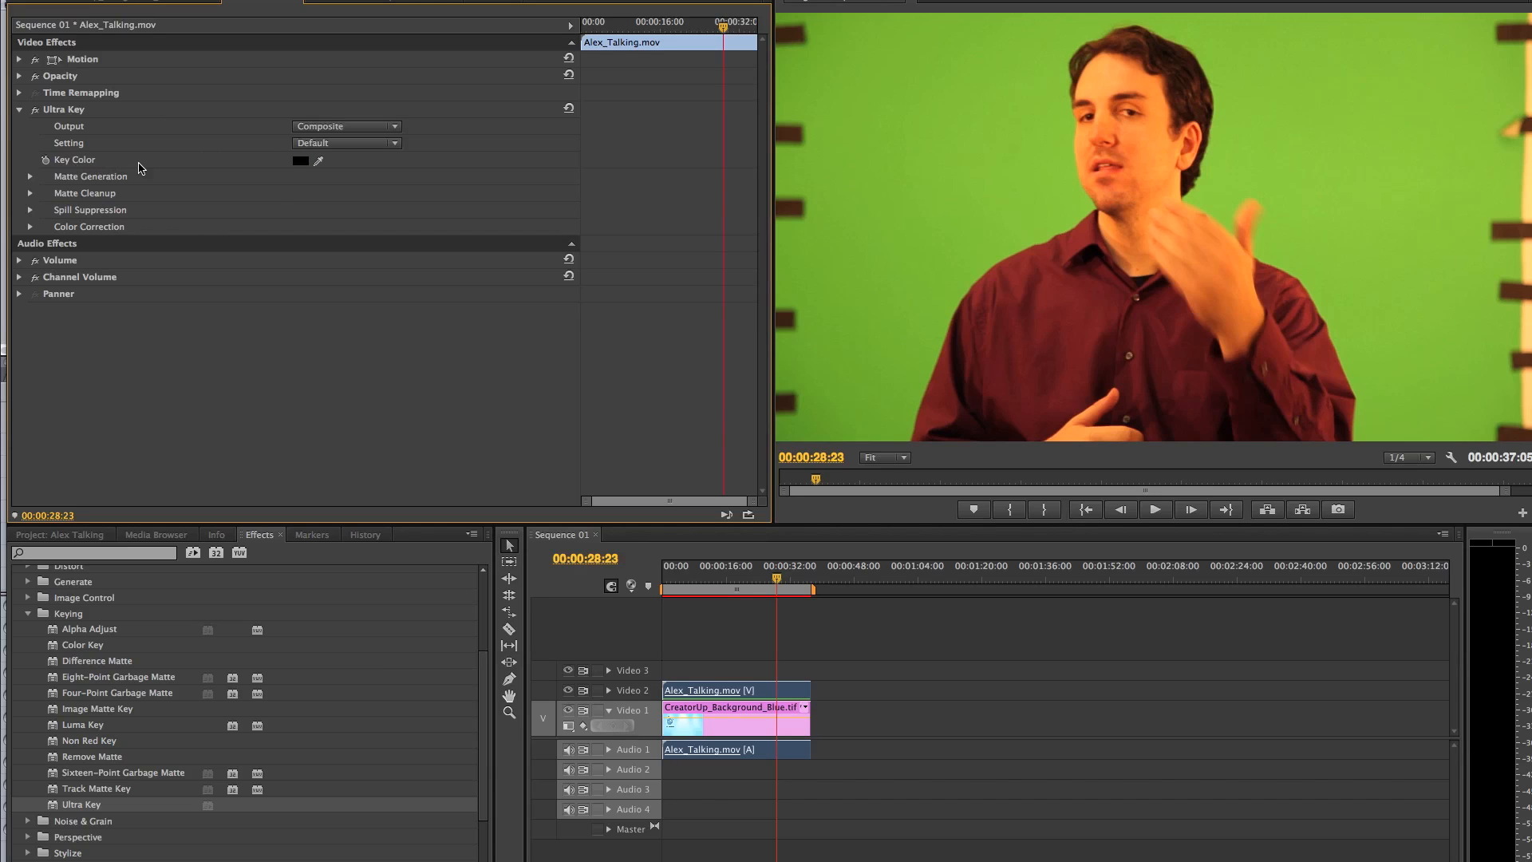
left_click(322, 162)
left_click(894, 418)
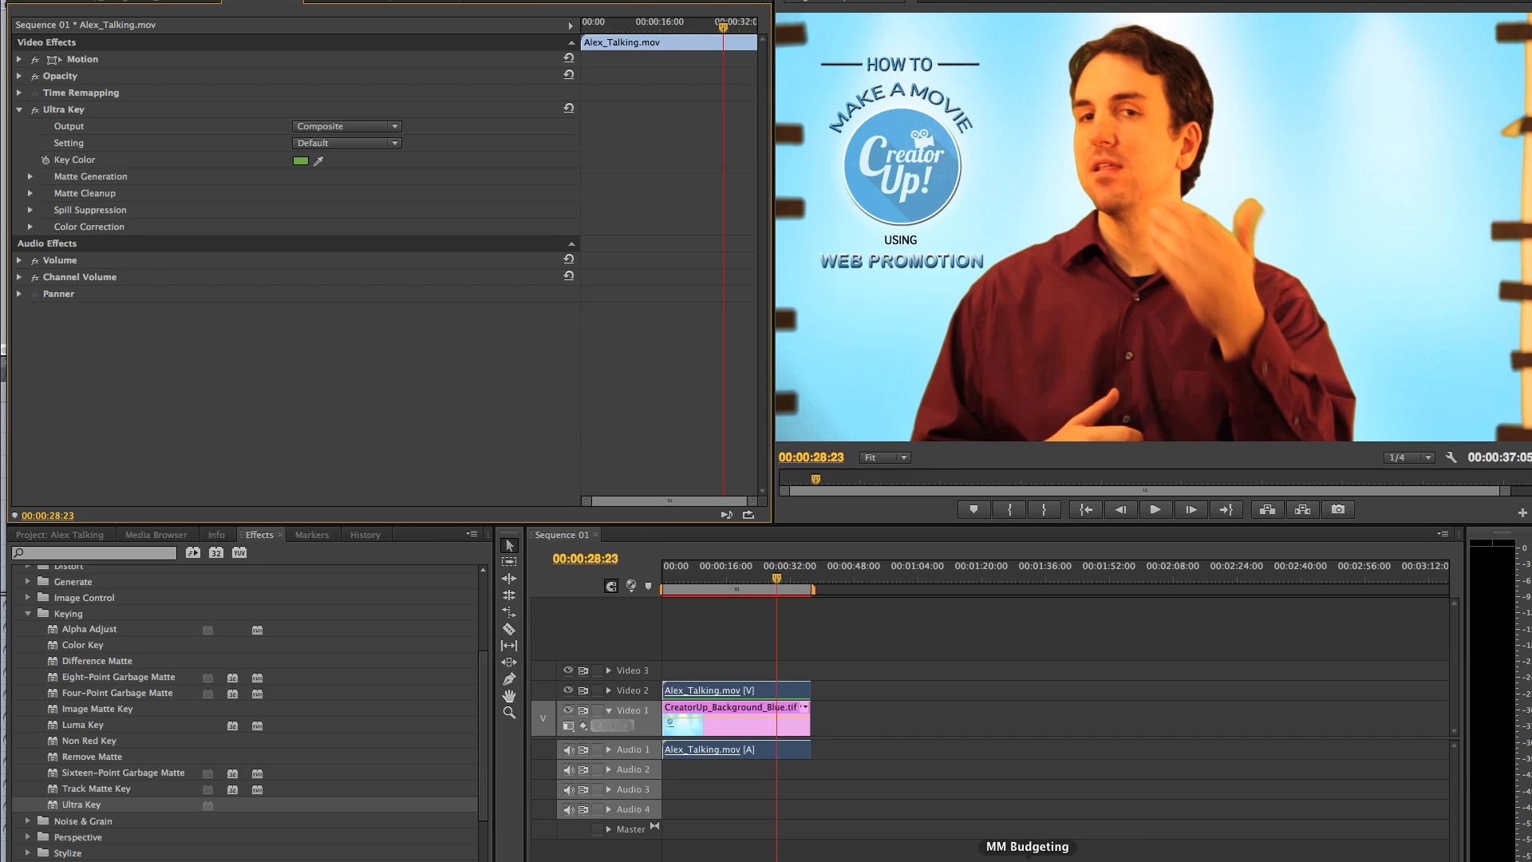
- Hide the Video 1 background track and set Soften to 100 in Ultra Key's Matte Cleanup settings
left_click(568, 711)
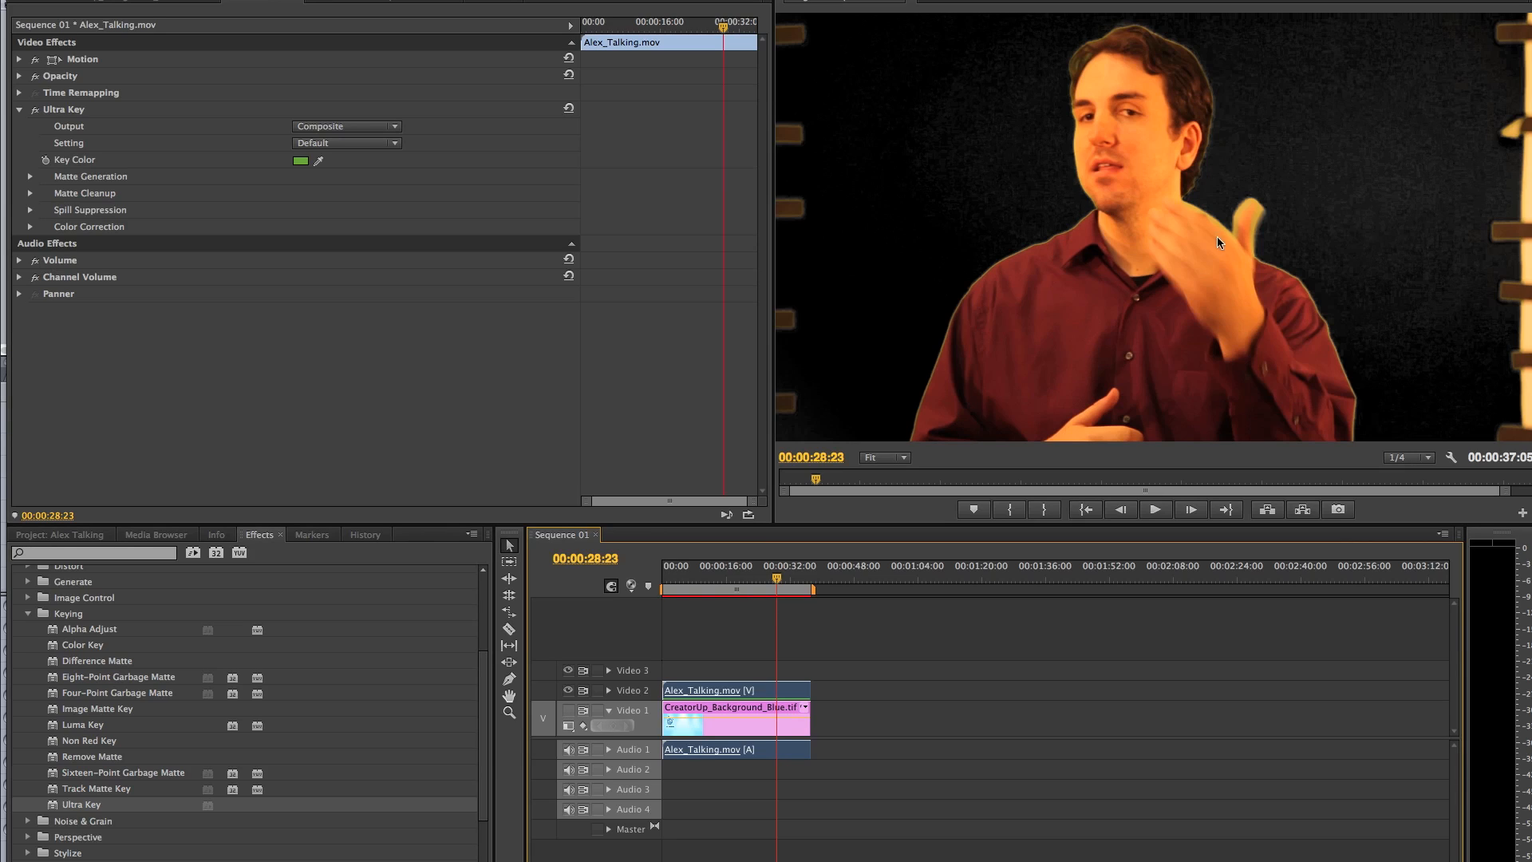
left_click(30, 194)
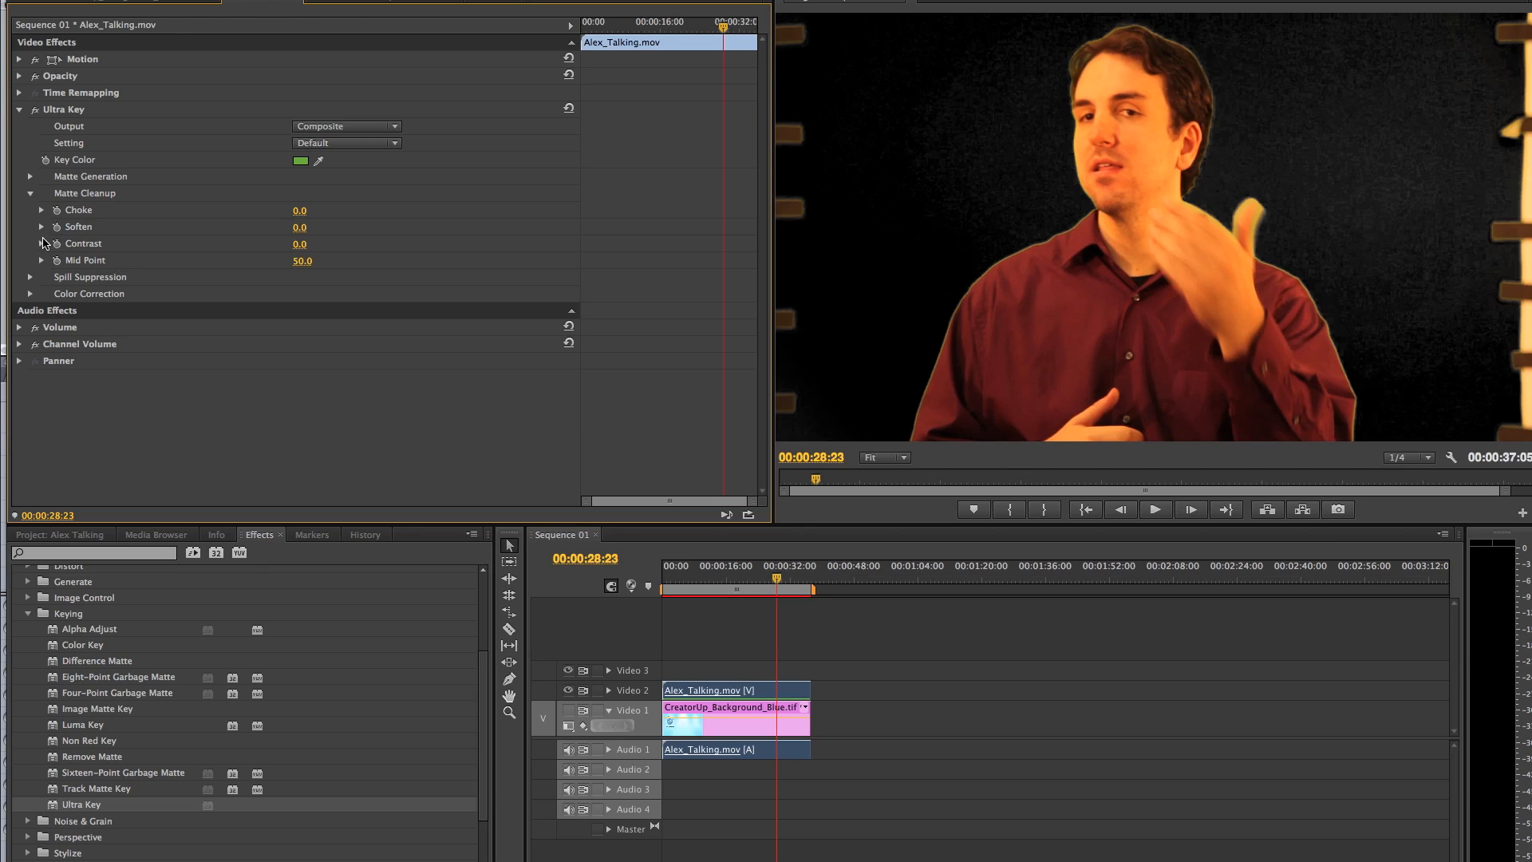
left_click(41, 228)
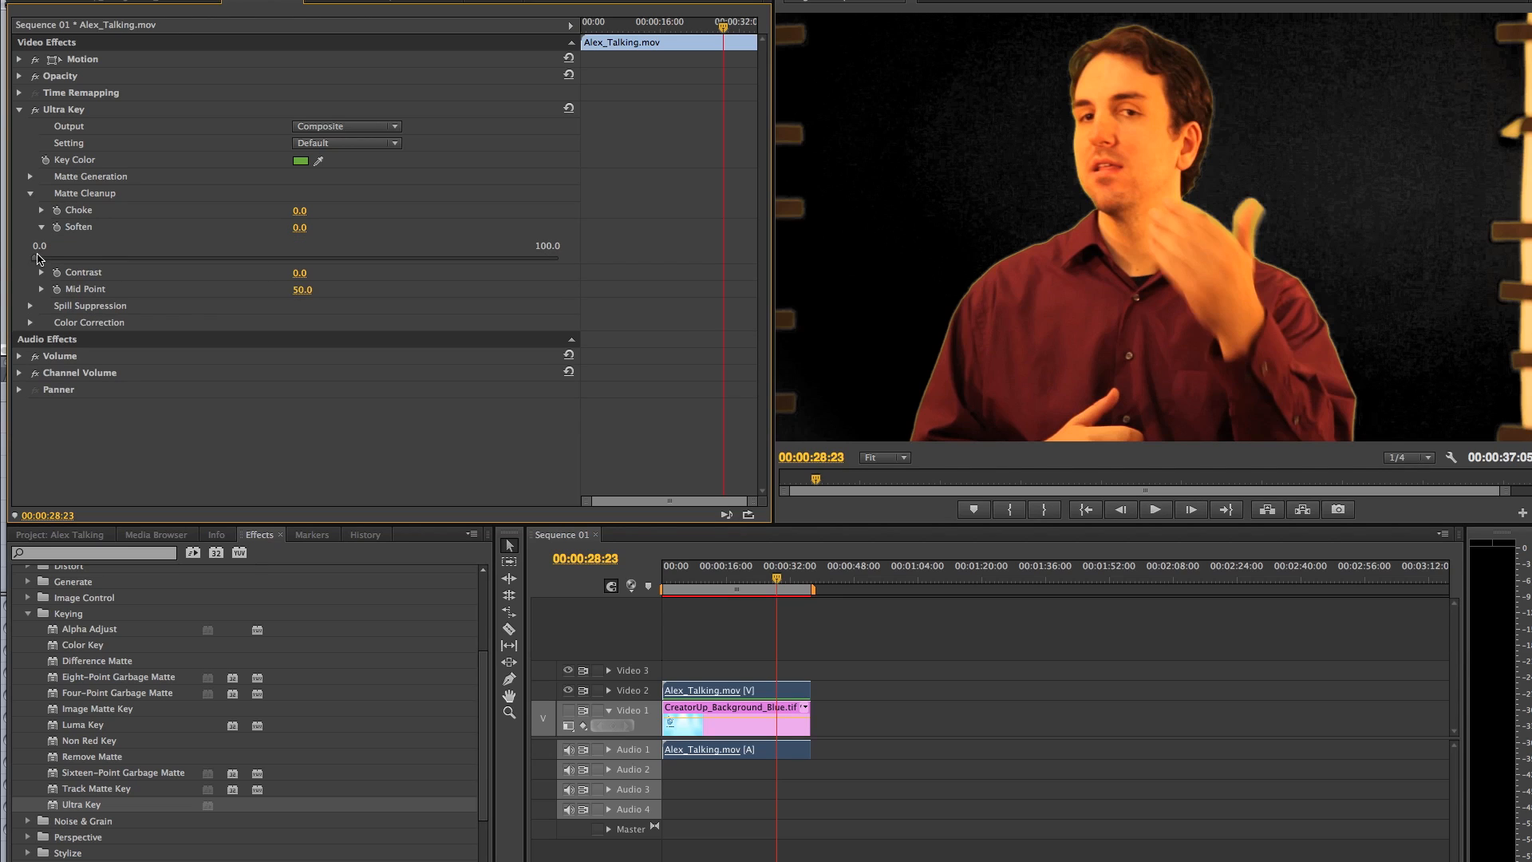
left_click_drag(42, 260, 616, 269)
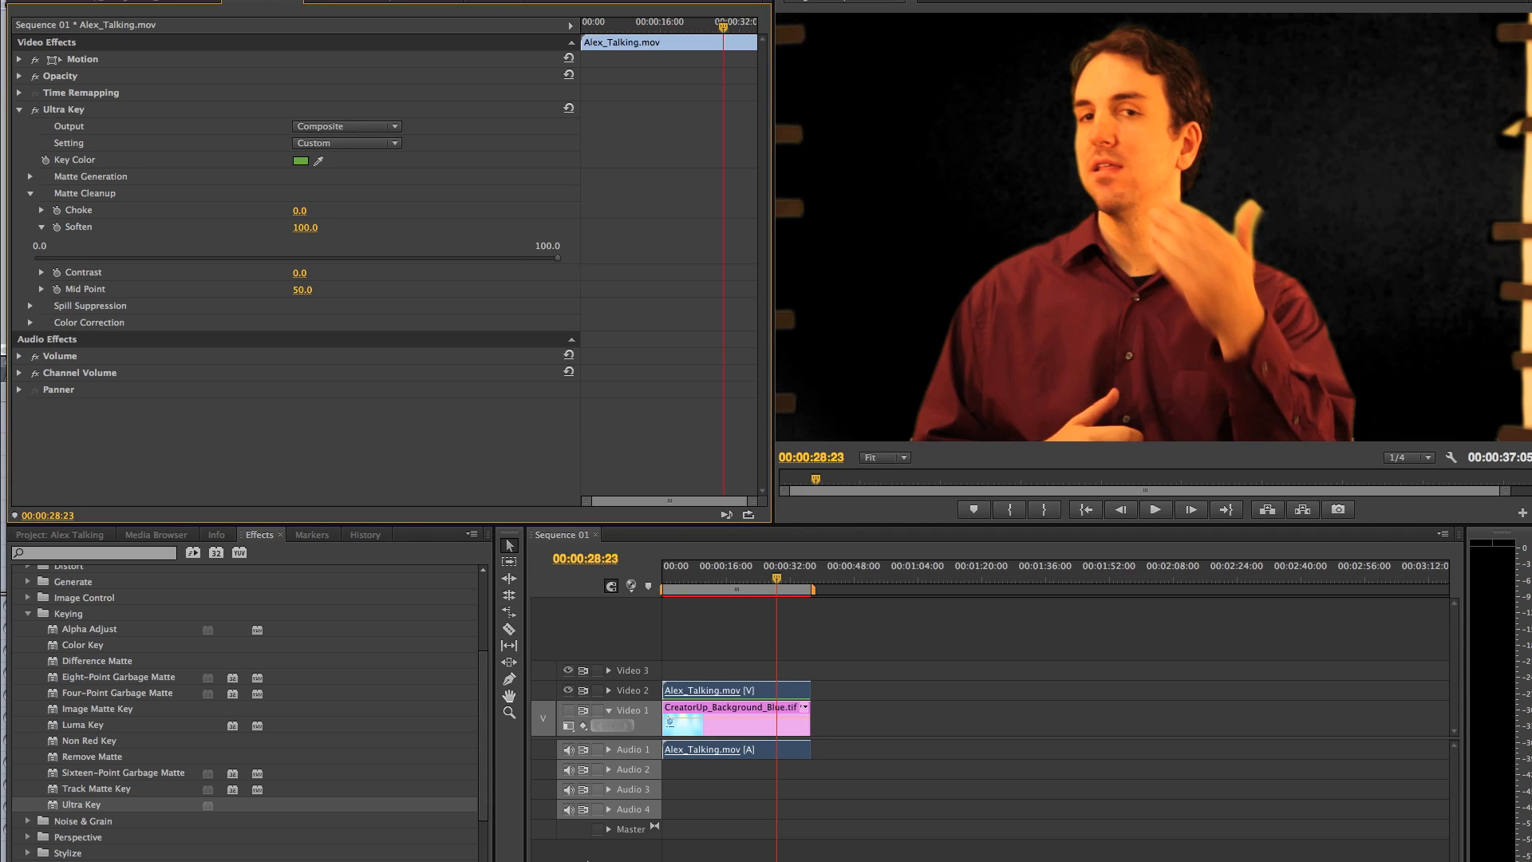
- Show the Video 1 background track and set Ultra Key's Matte Cleanup to Soften 17.5 and Choke 57
left_click(570, 711)
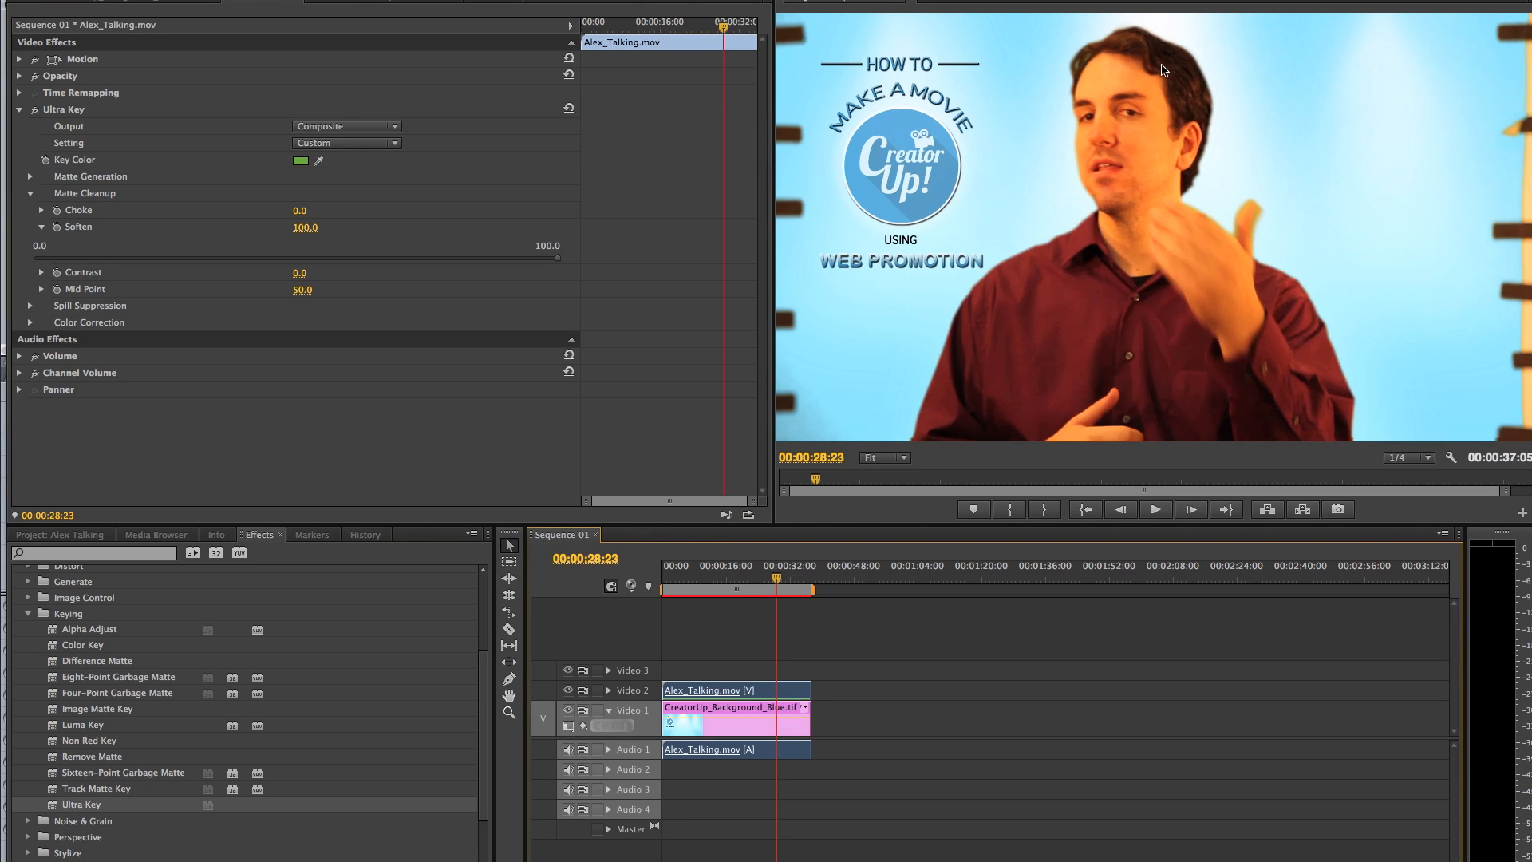
left_click_drag(503, 260, 128, 266)
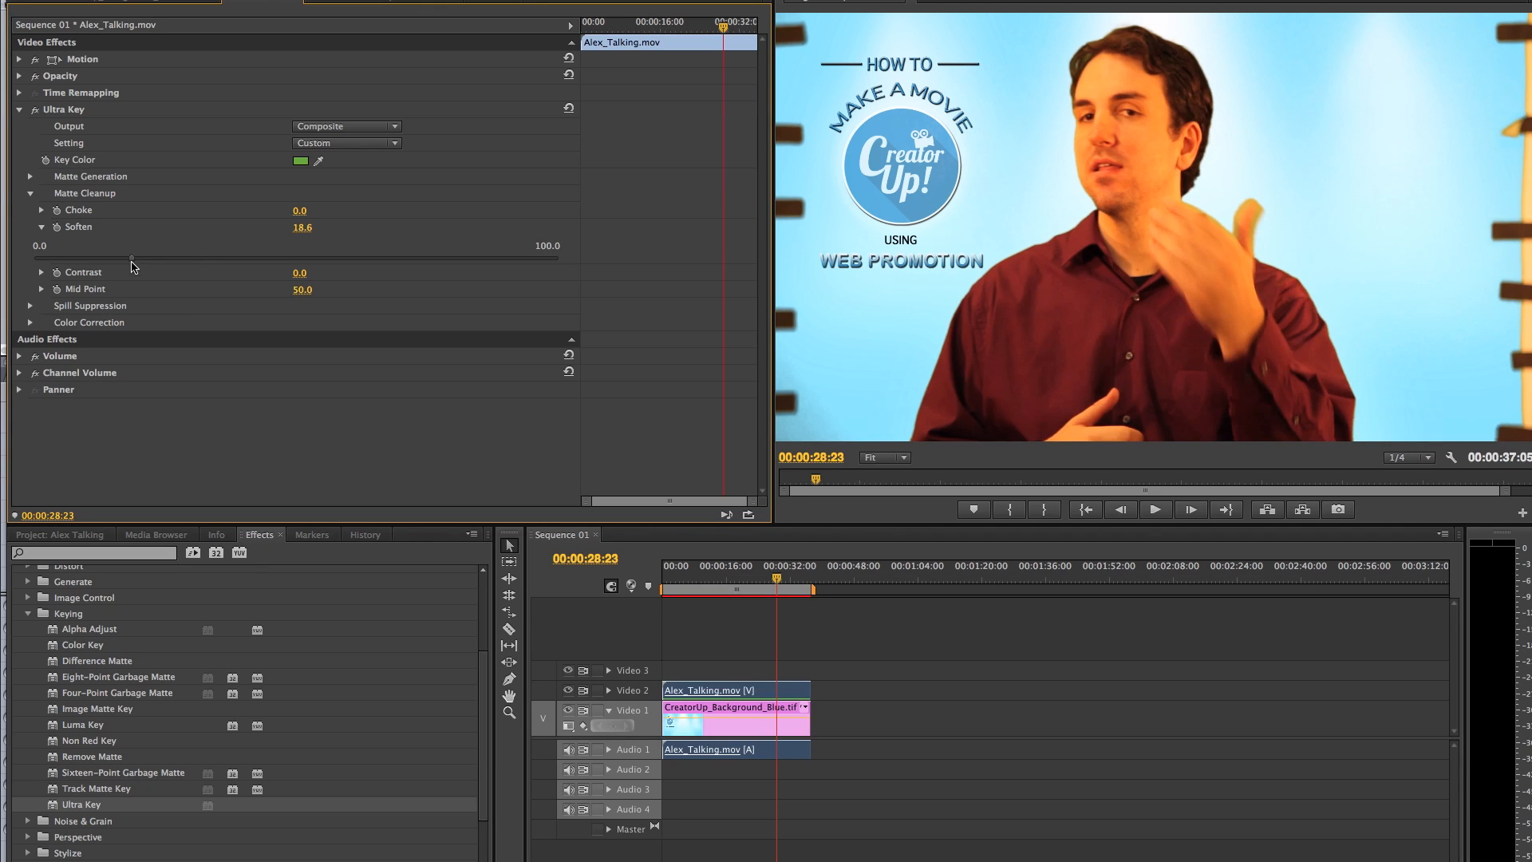
left_click(41, 212)
left_click_drag(89, 241, 332, 247)
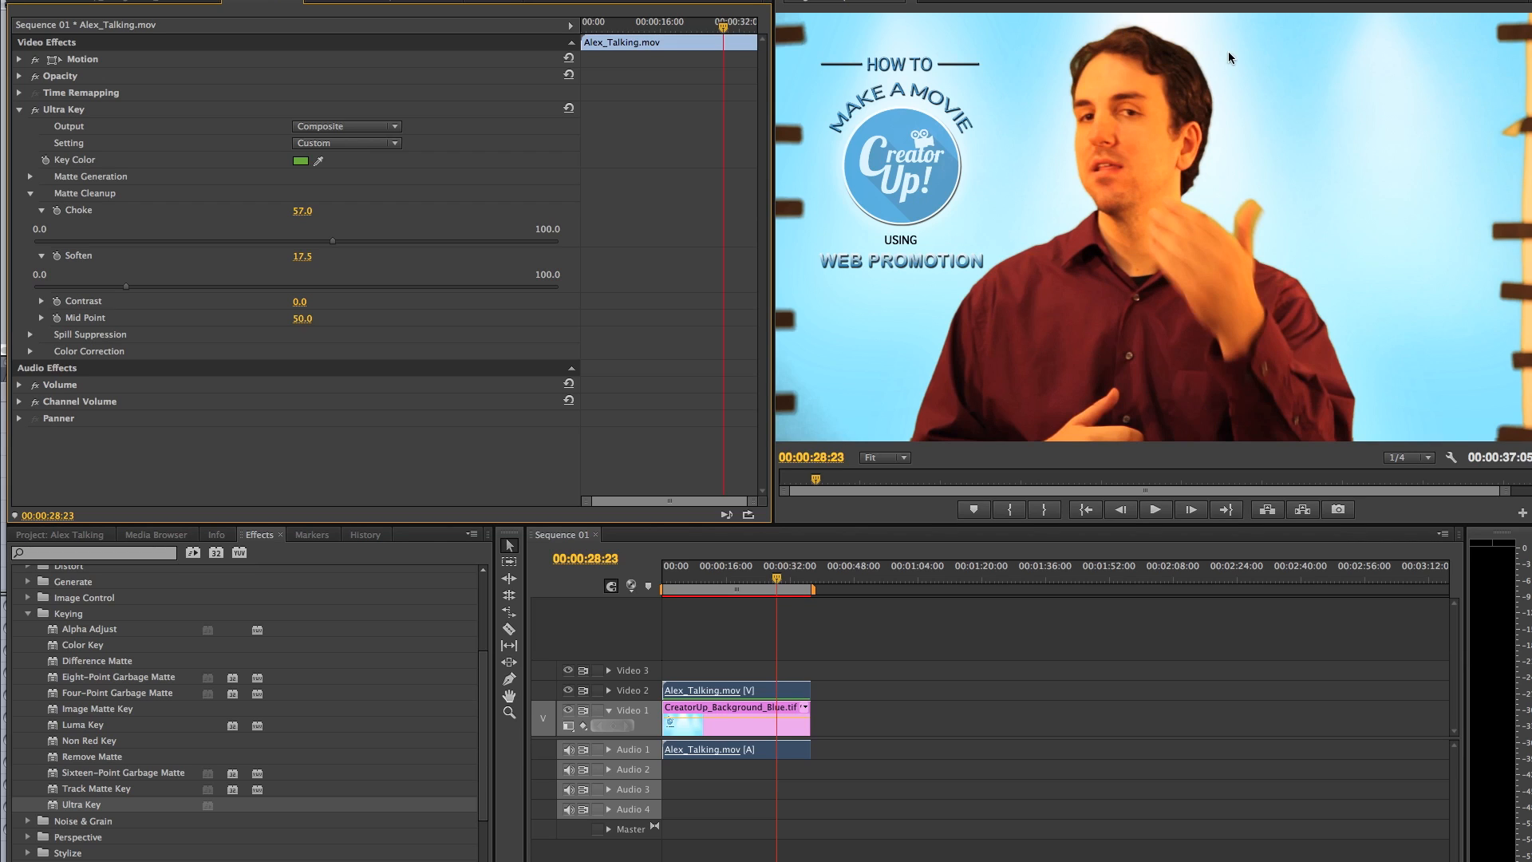
- Play the composite from 00:00:08:12 and reduce Ultra Key's Choke to 54
left_click(696, 590)
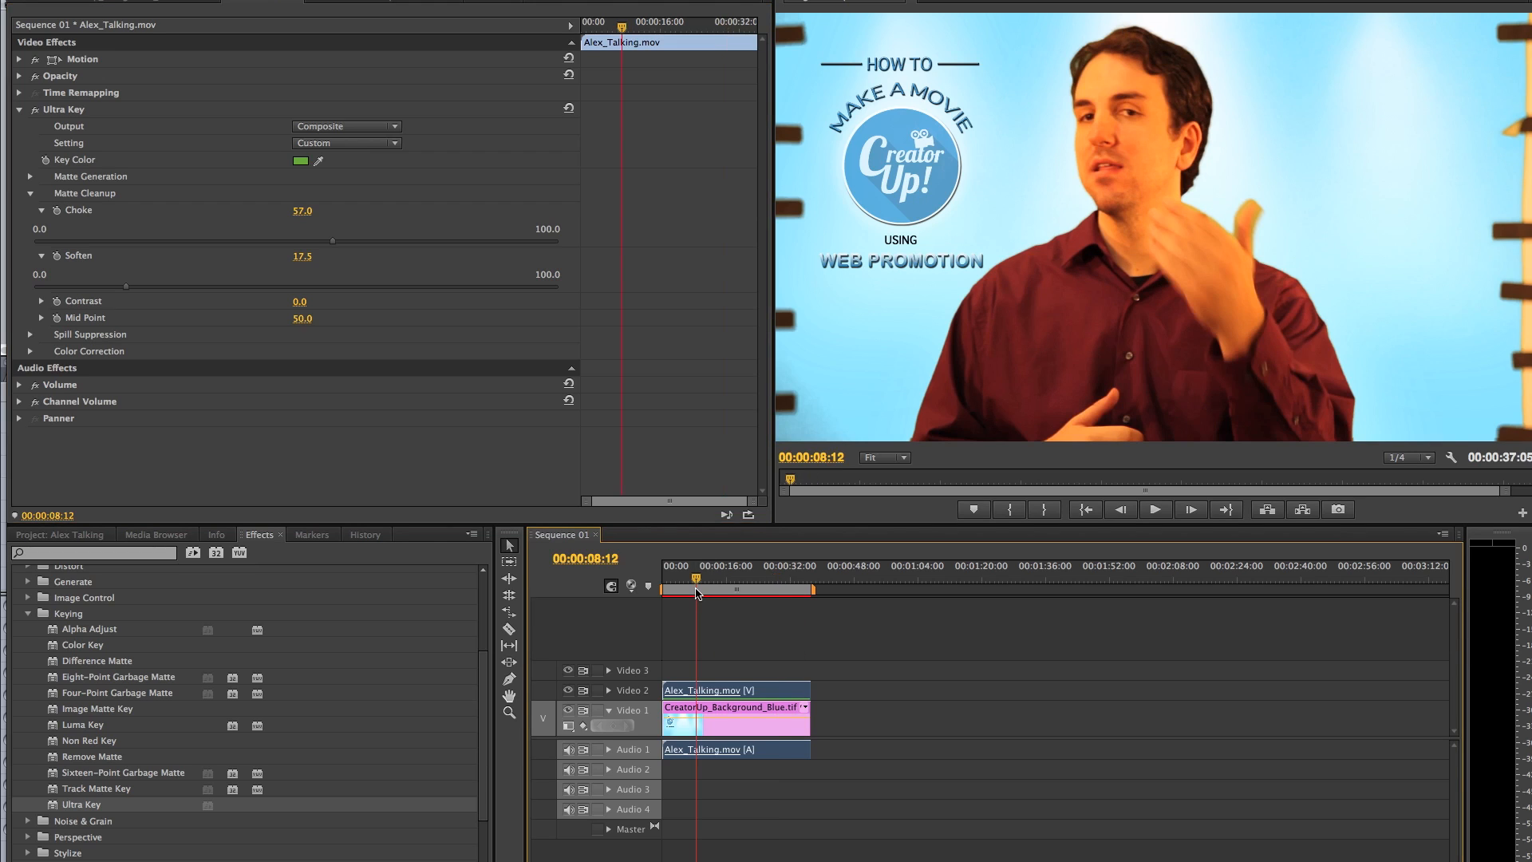
key("space")
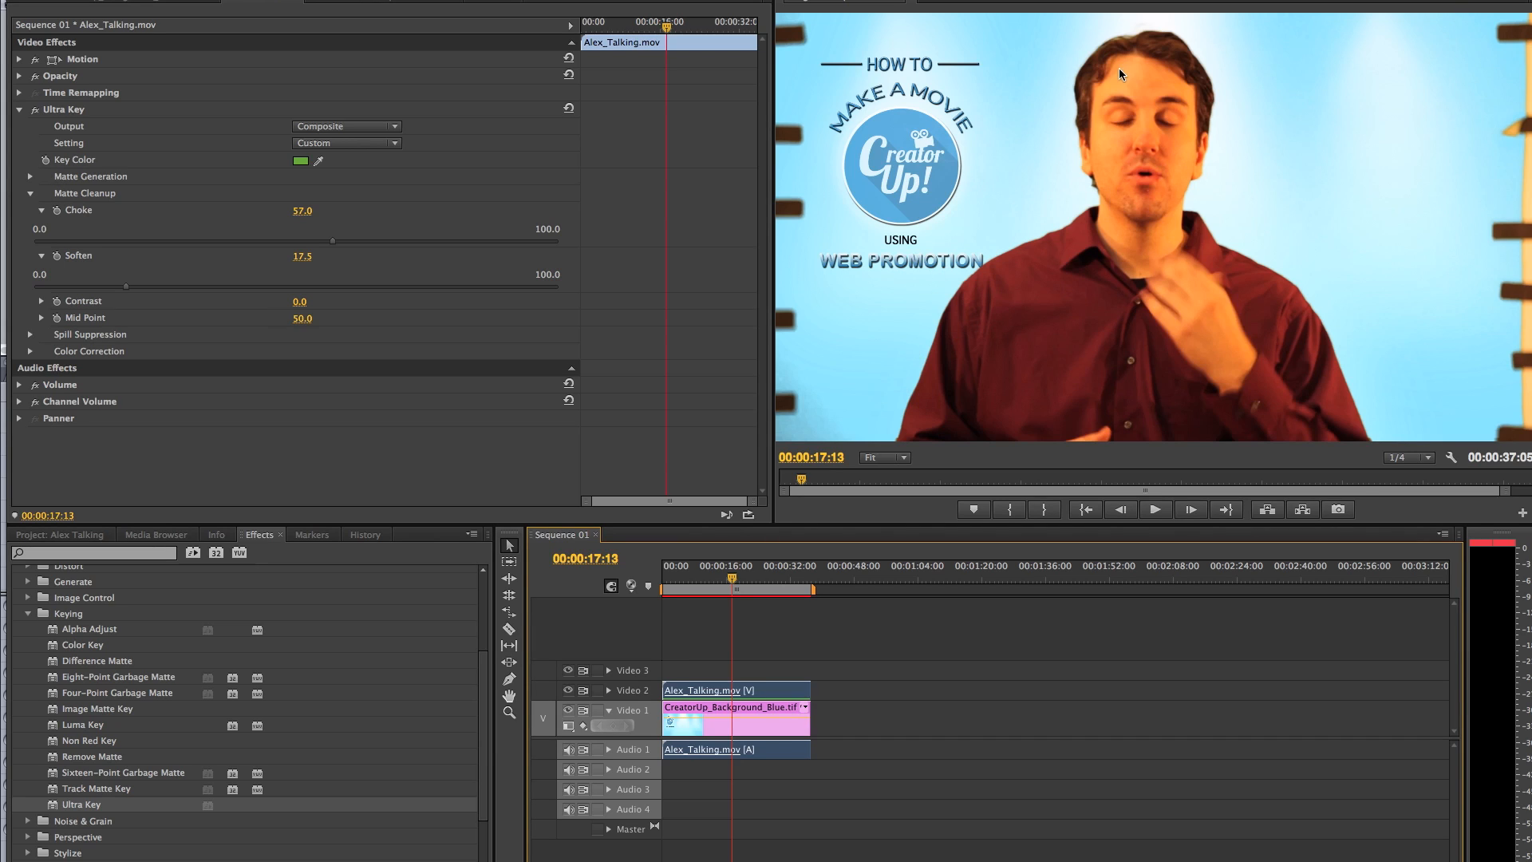
mouse_move(335, 241)
left_mouse_down()
mouse_move(282, 241)
mouse_move(343, 243)
mouse_move(317, 242)
left_mouse_up()
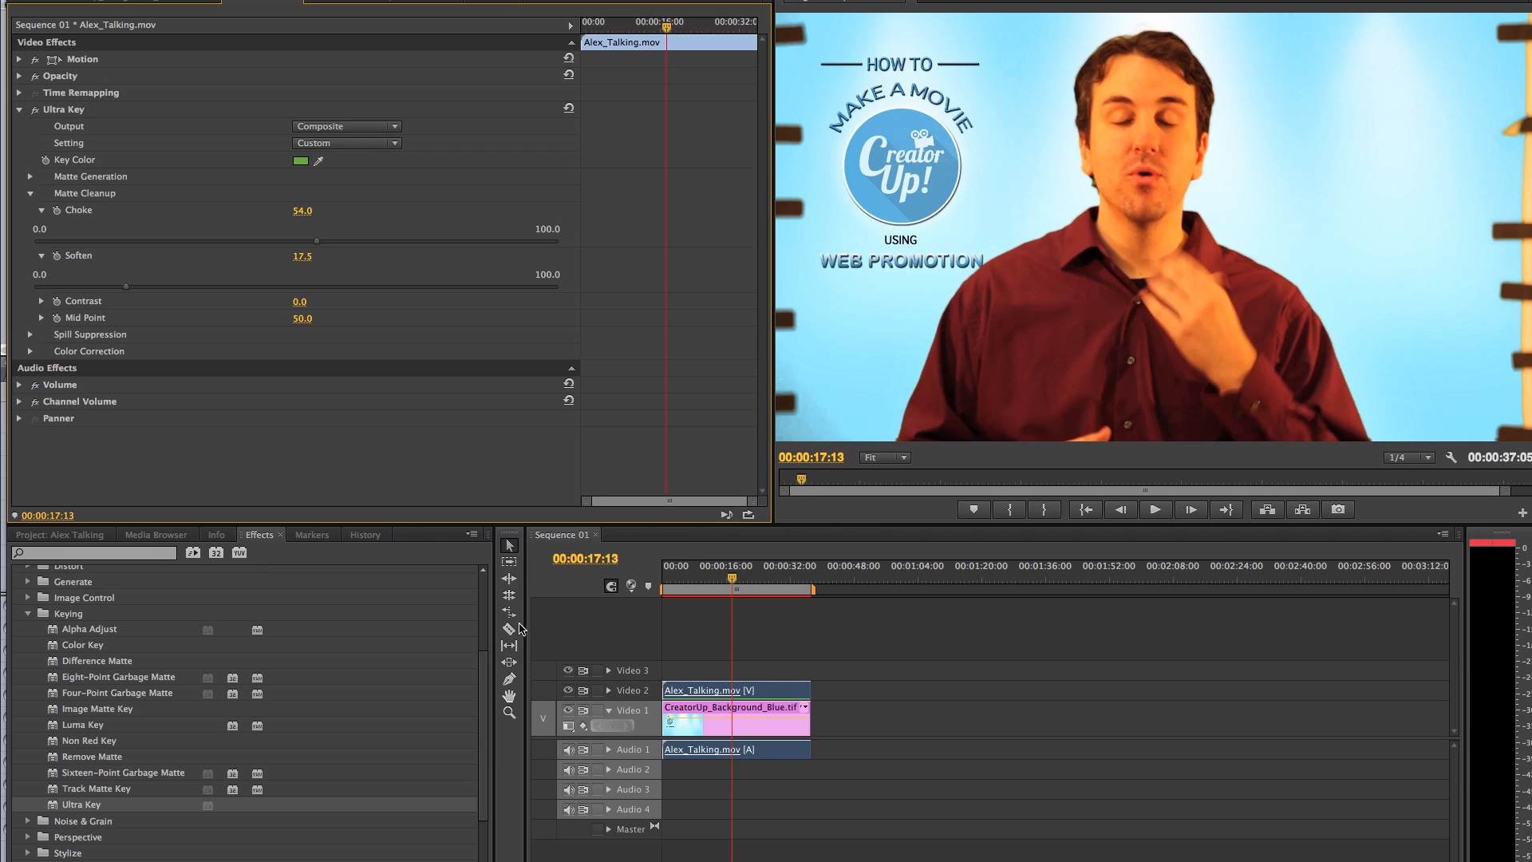
- Check the key with the Video 1 background hidden and with Ultra Key's Alpha Channel output, restoring the background and Composite output
left_click(568, 711)
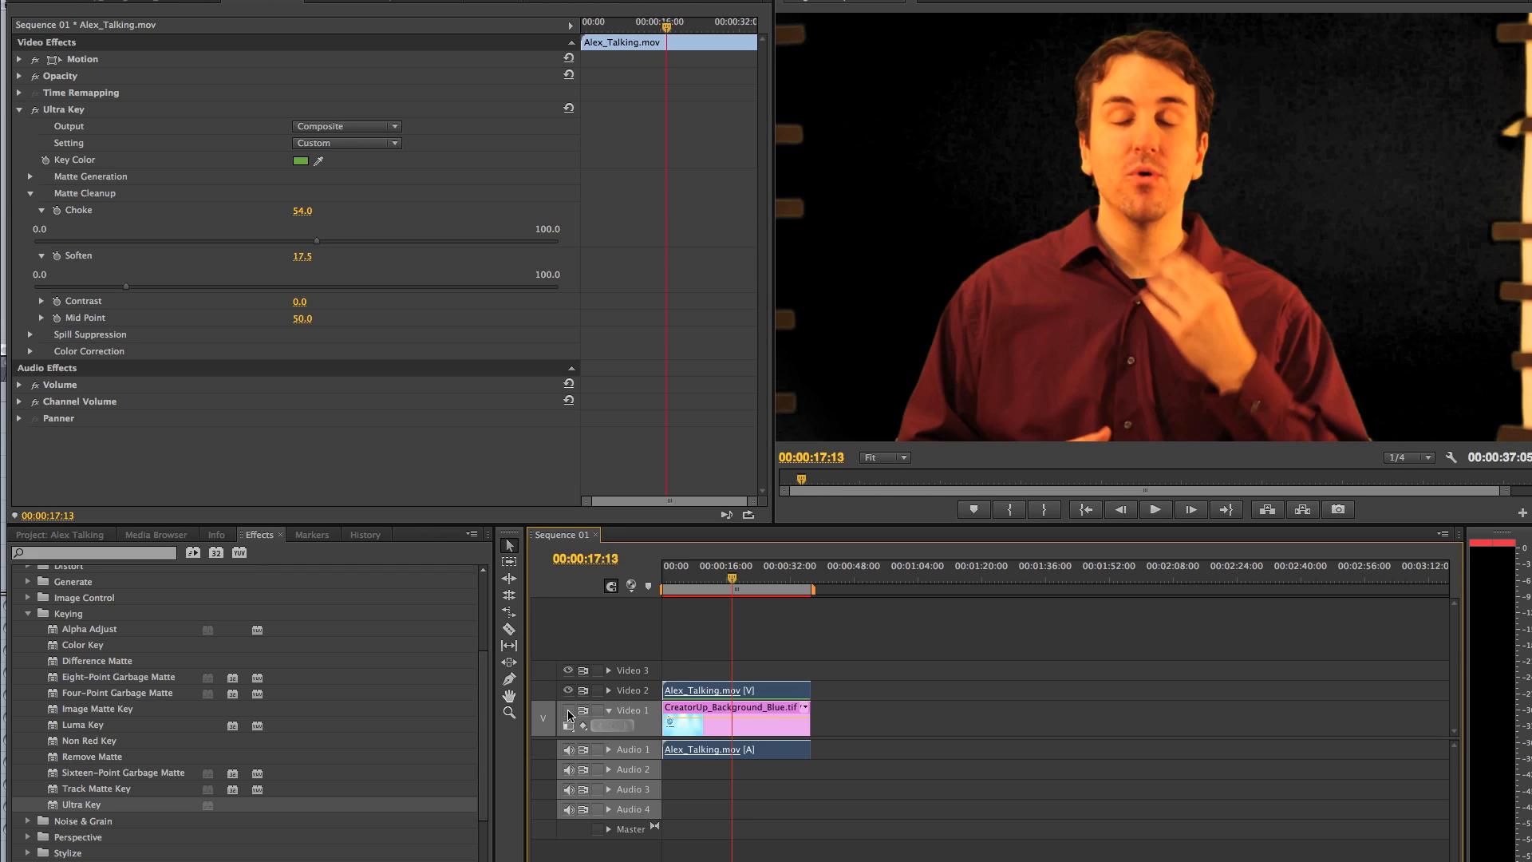
left_click(569, 712)
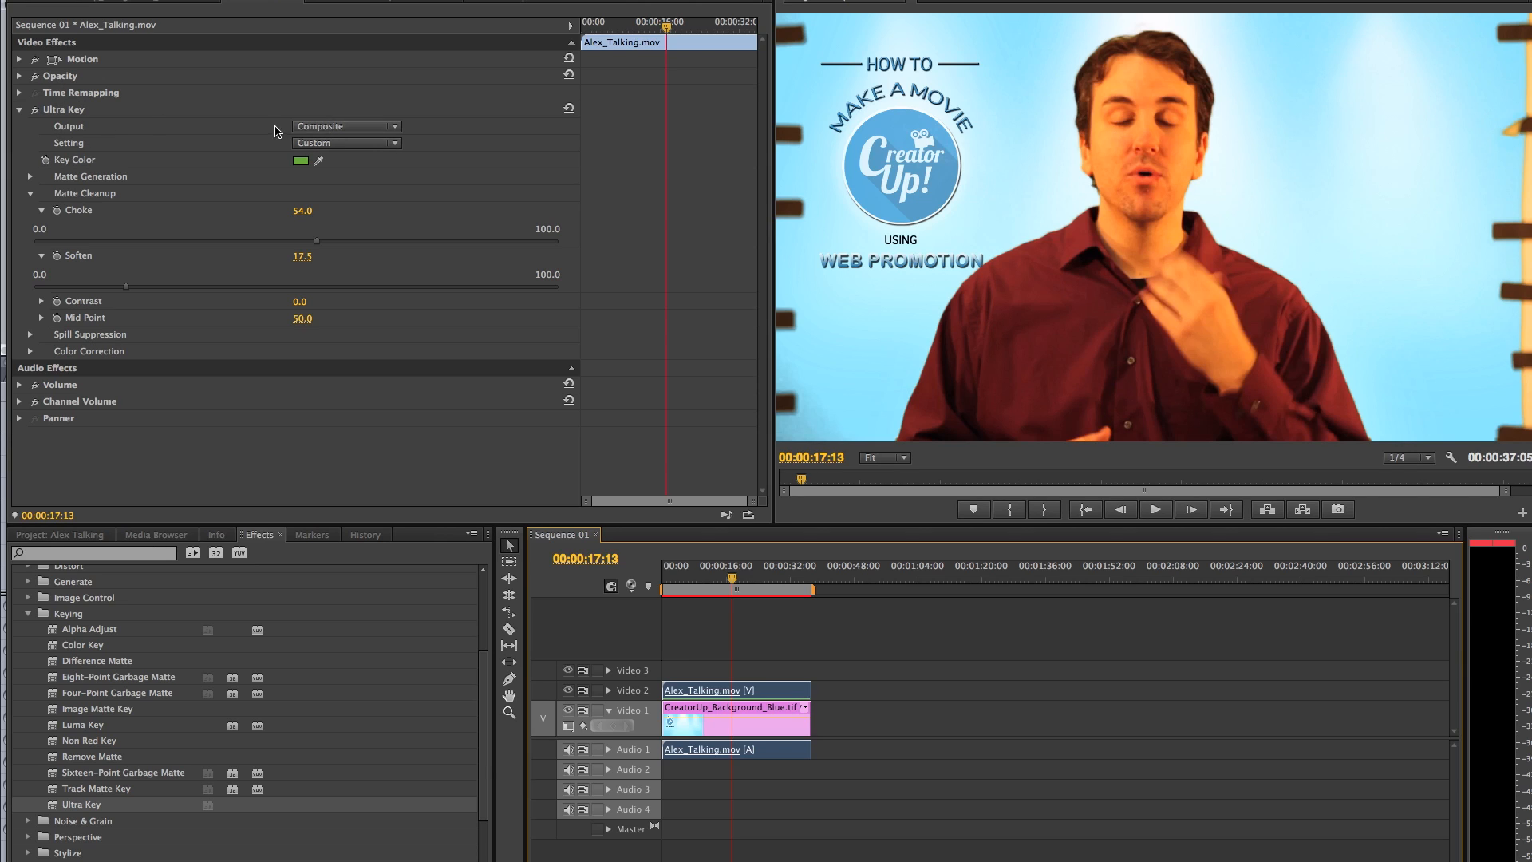
left_click(395, 130)
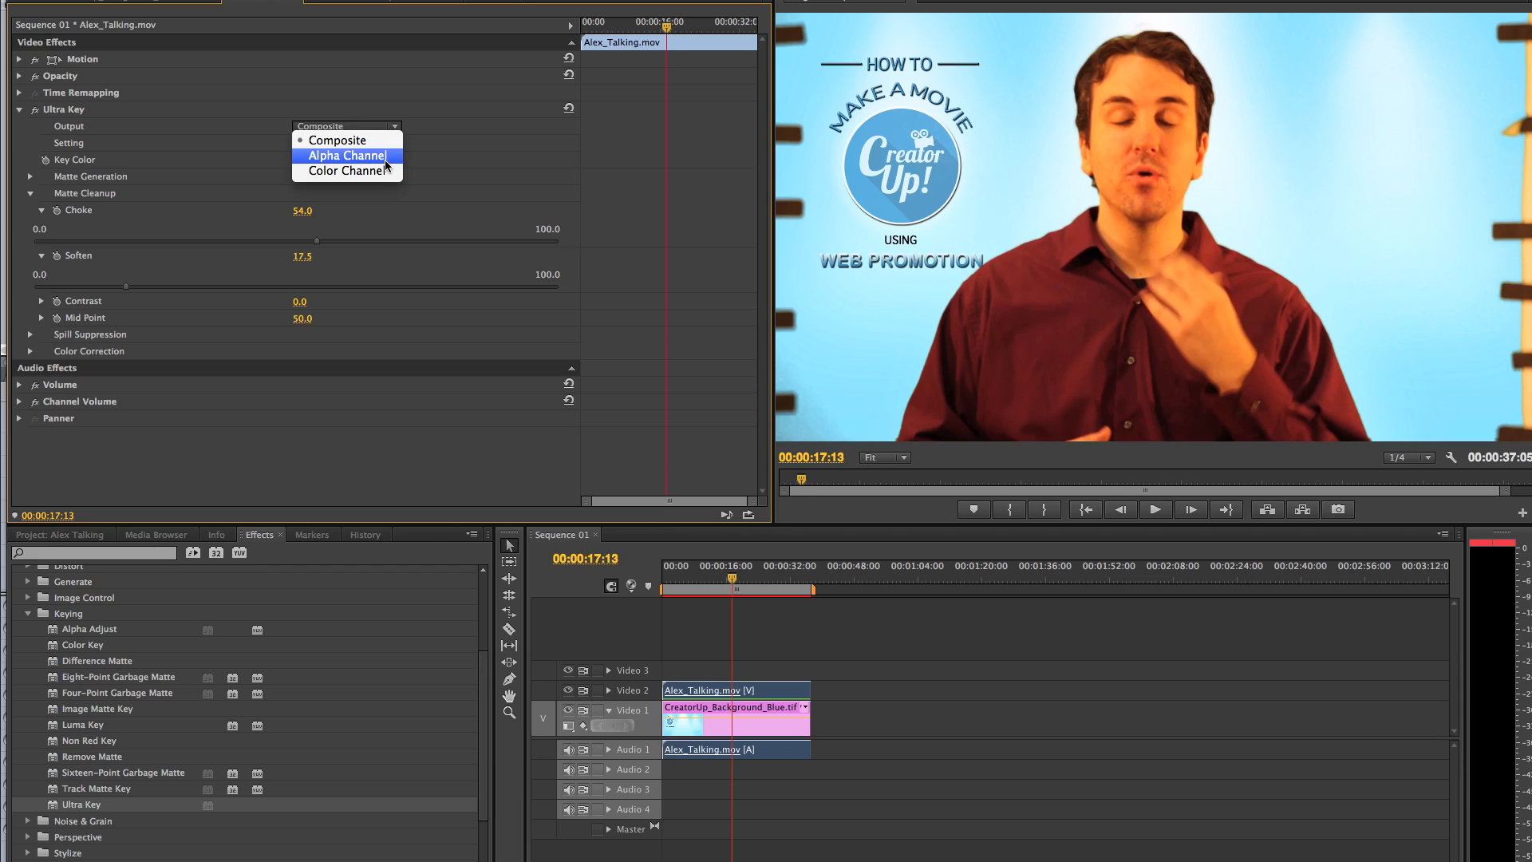
left_click(385, 163)
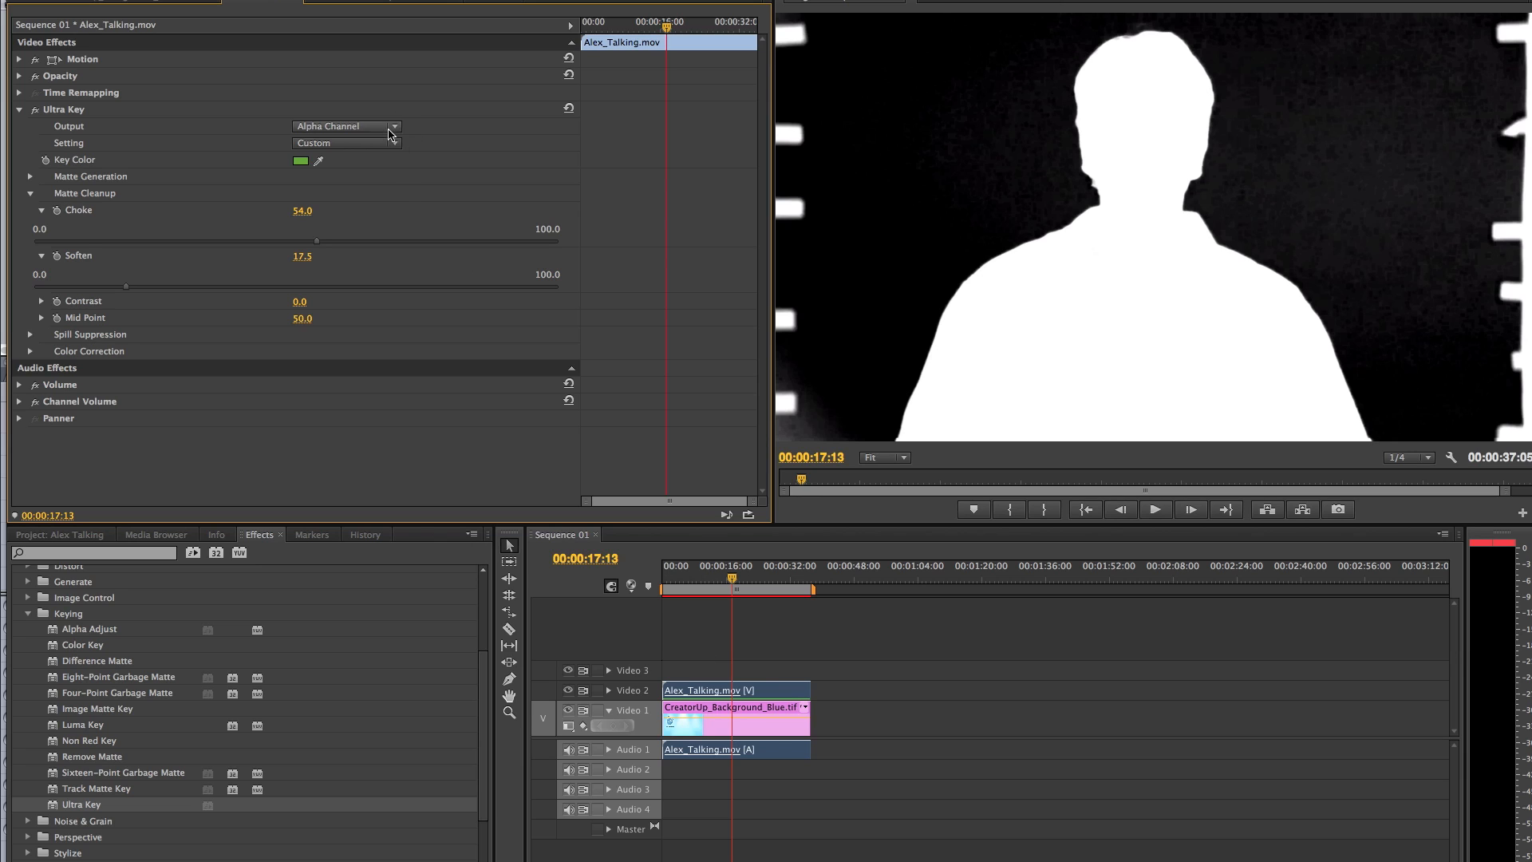
left_click(391, 127)
left_click(337, 140)
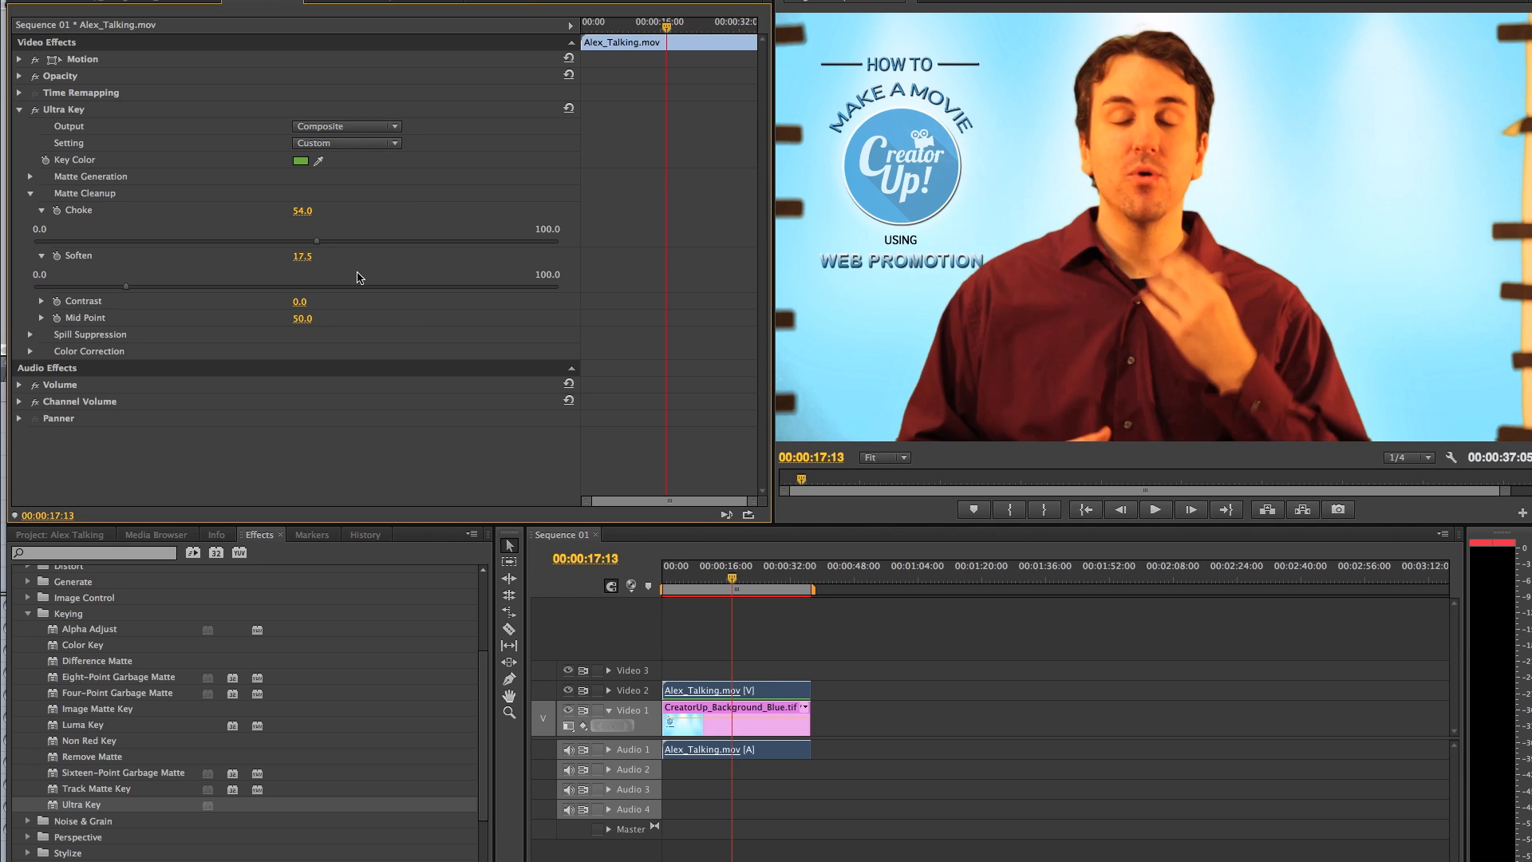
- Examine Ultra Key's Matte Generation and Spill Suppression settings and collapse the setting groups
left_click(29, 194)
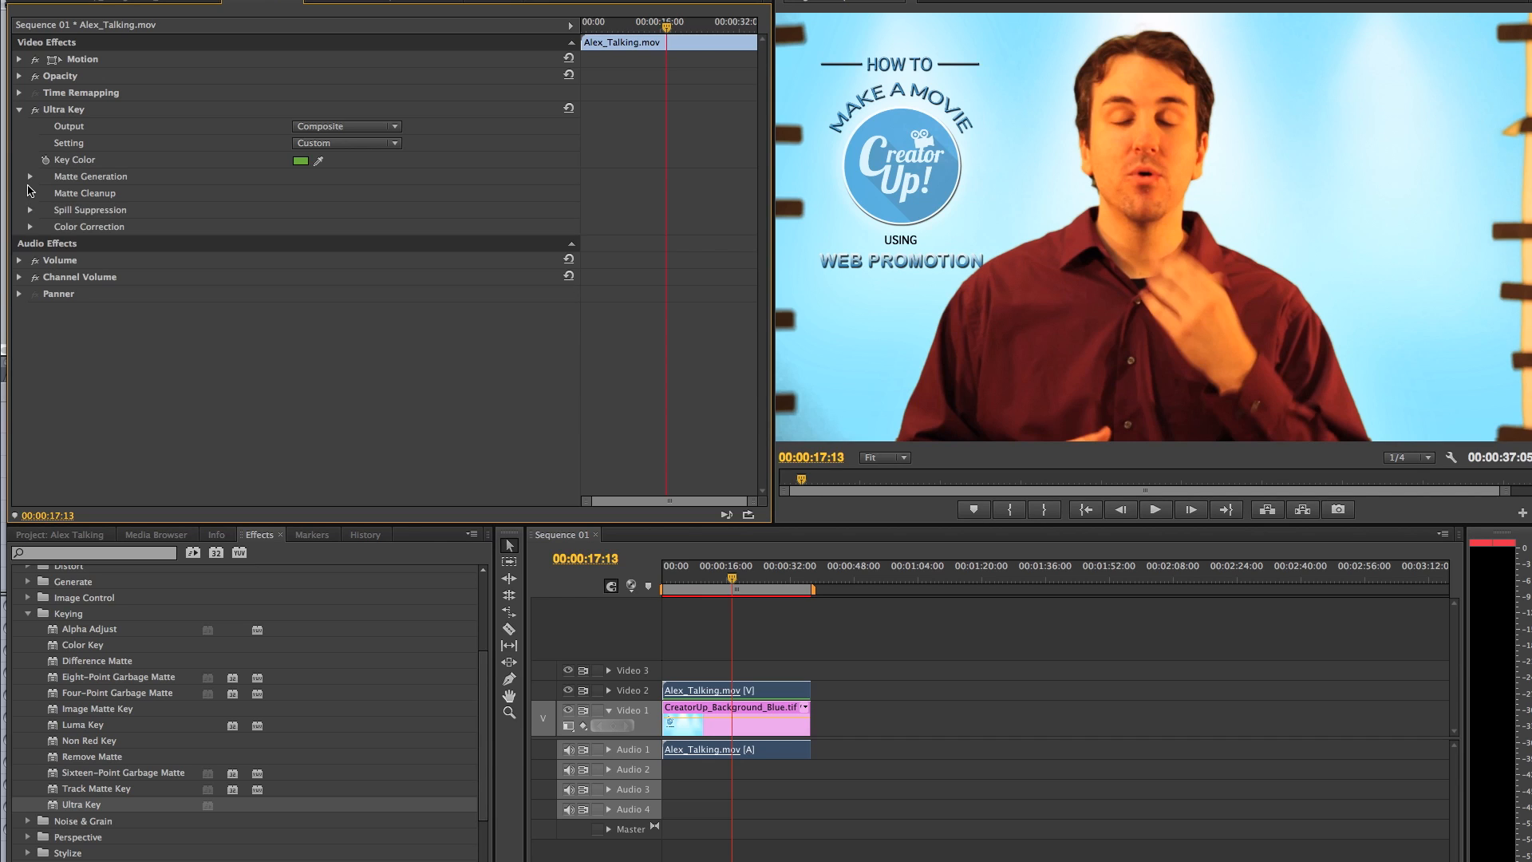
left_click(29, 177)
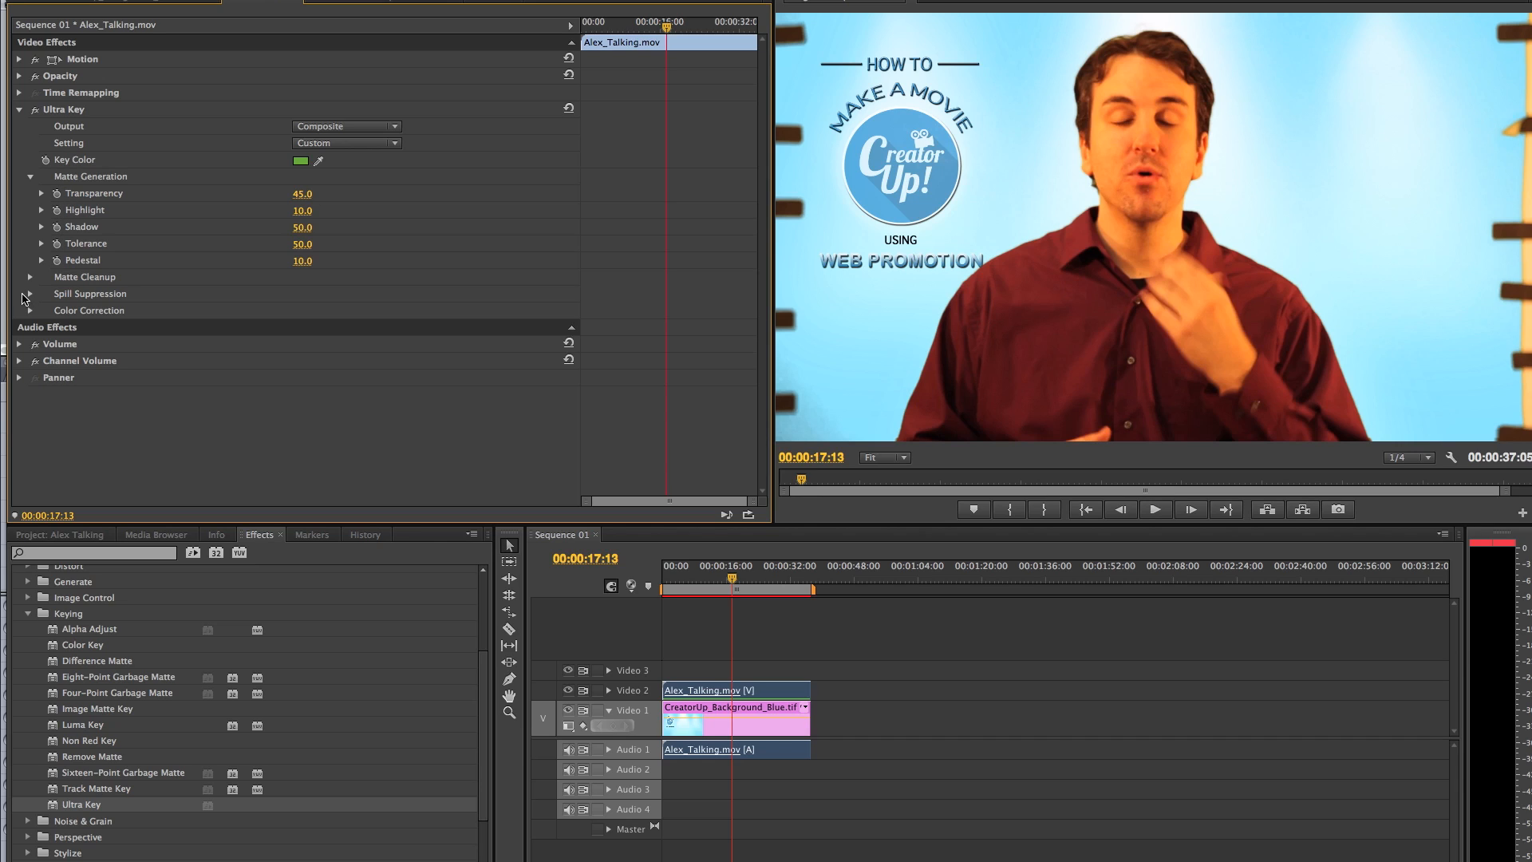
left_click(32, 295)
left_click(31, 295)
left_click(32, 178)
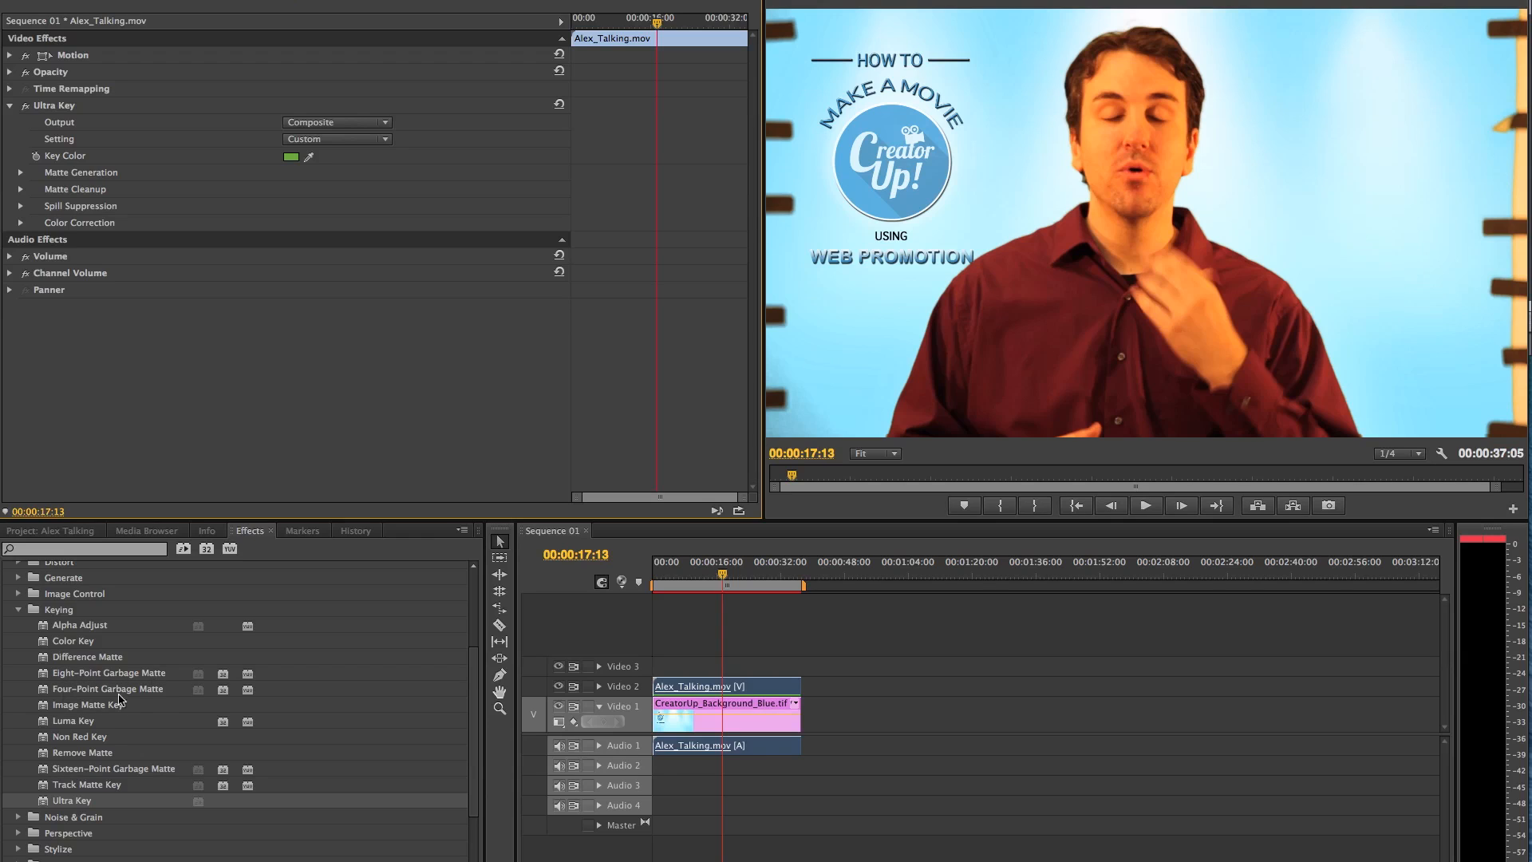
- Apply the Four-Point Garbage Matte effect to the Alex_Talking.mov clip on Video 2
left_click(45, 691)
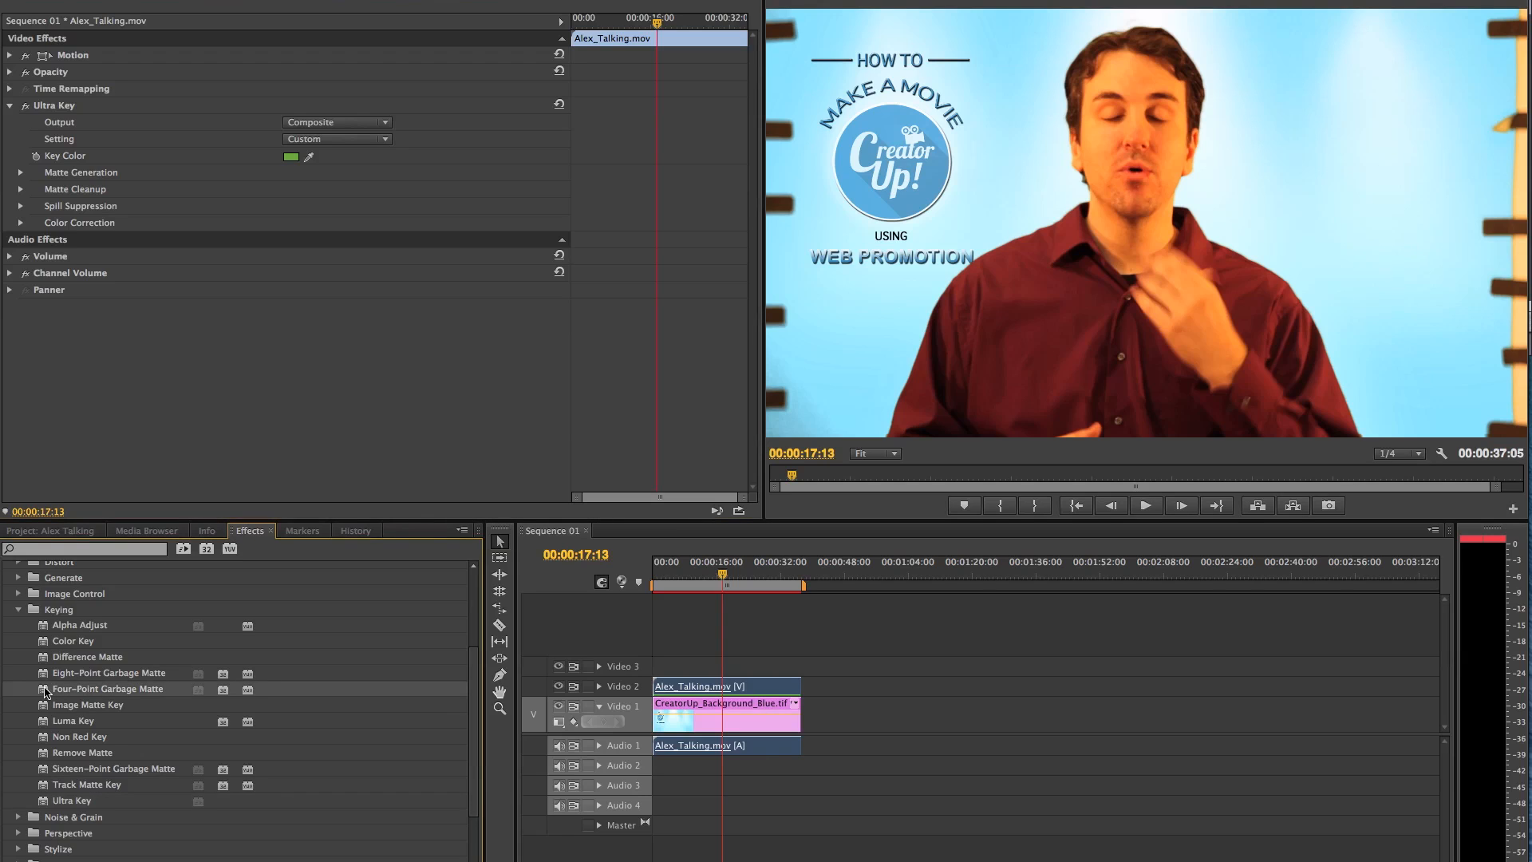
left_click_drag(46, 691, 740, 688)
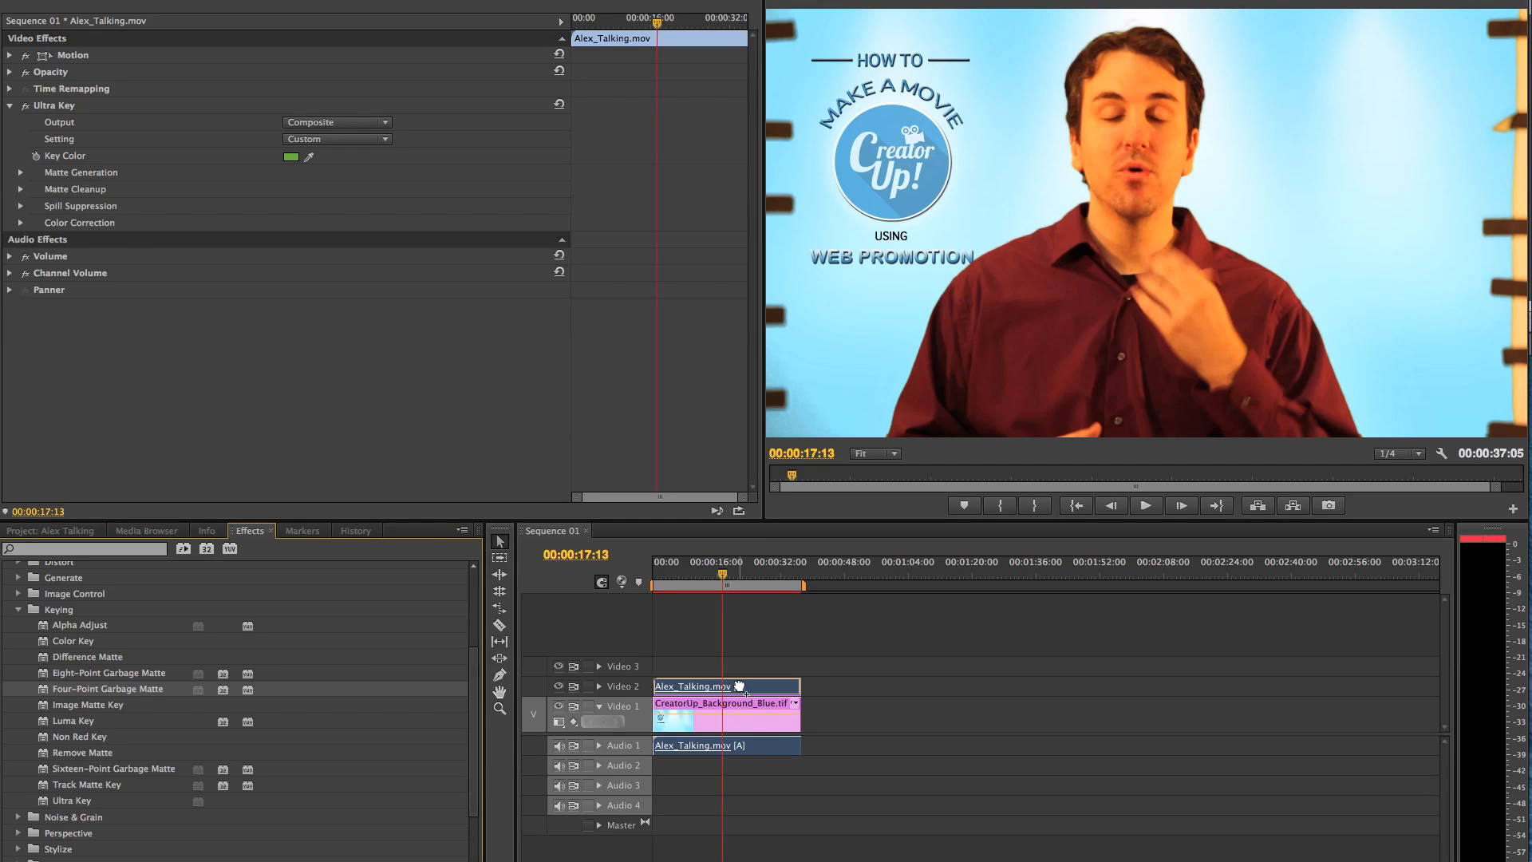
left_click_drag(739, 687, 740, 687)
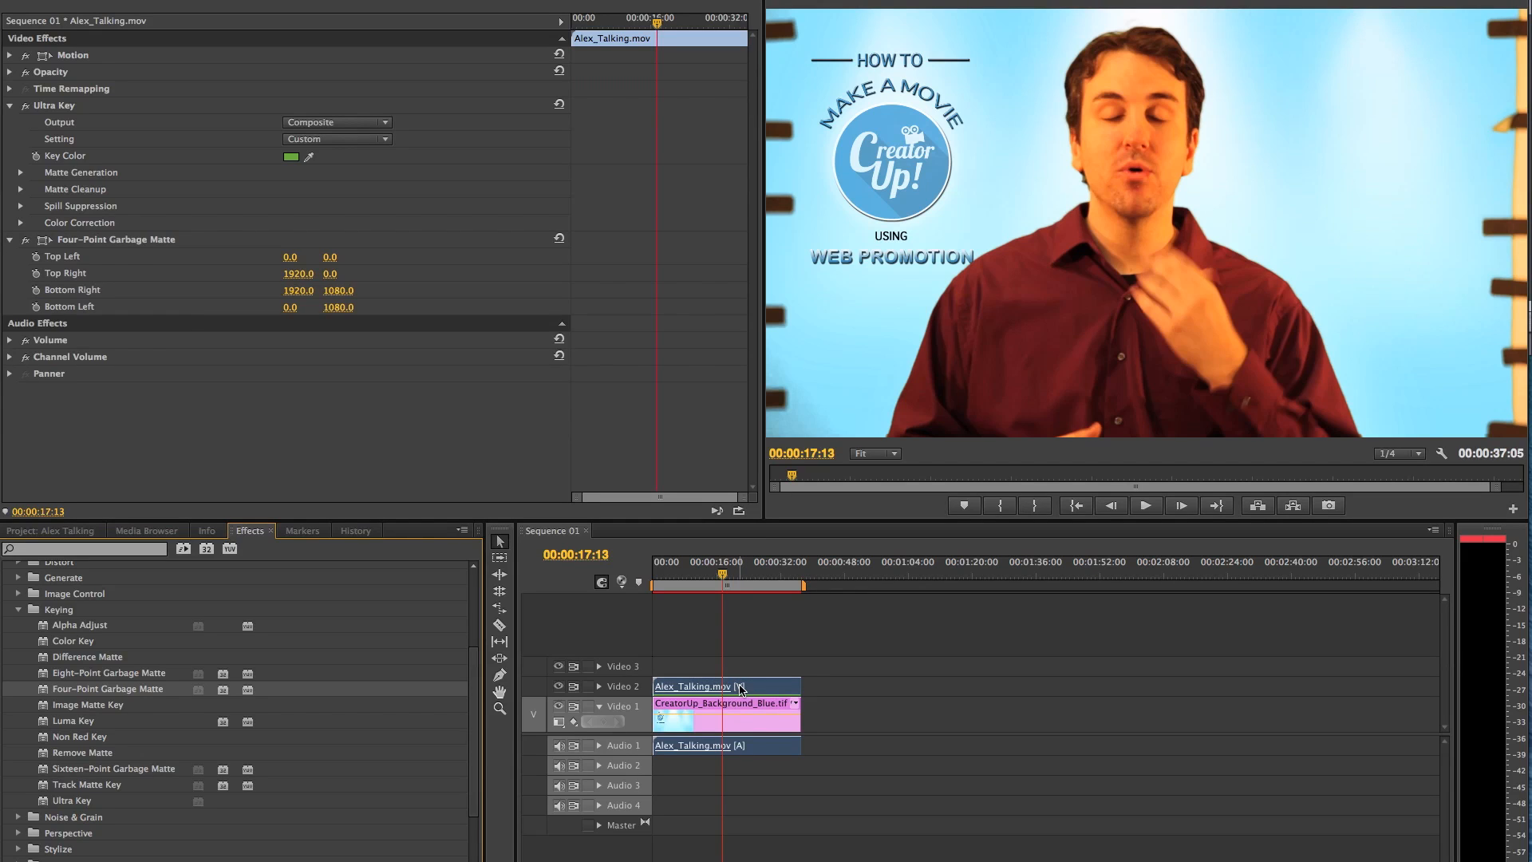
- Pull the garbage matte's corners inside the side markers: Top Left about 102.6, 4; Top Right 1775.1, 12.1; Bottom Right 1753, 1108.2; Bottom Left 78.5, 1108.2
left_click(9, 106)
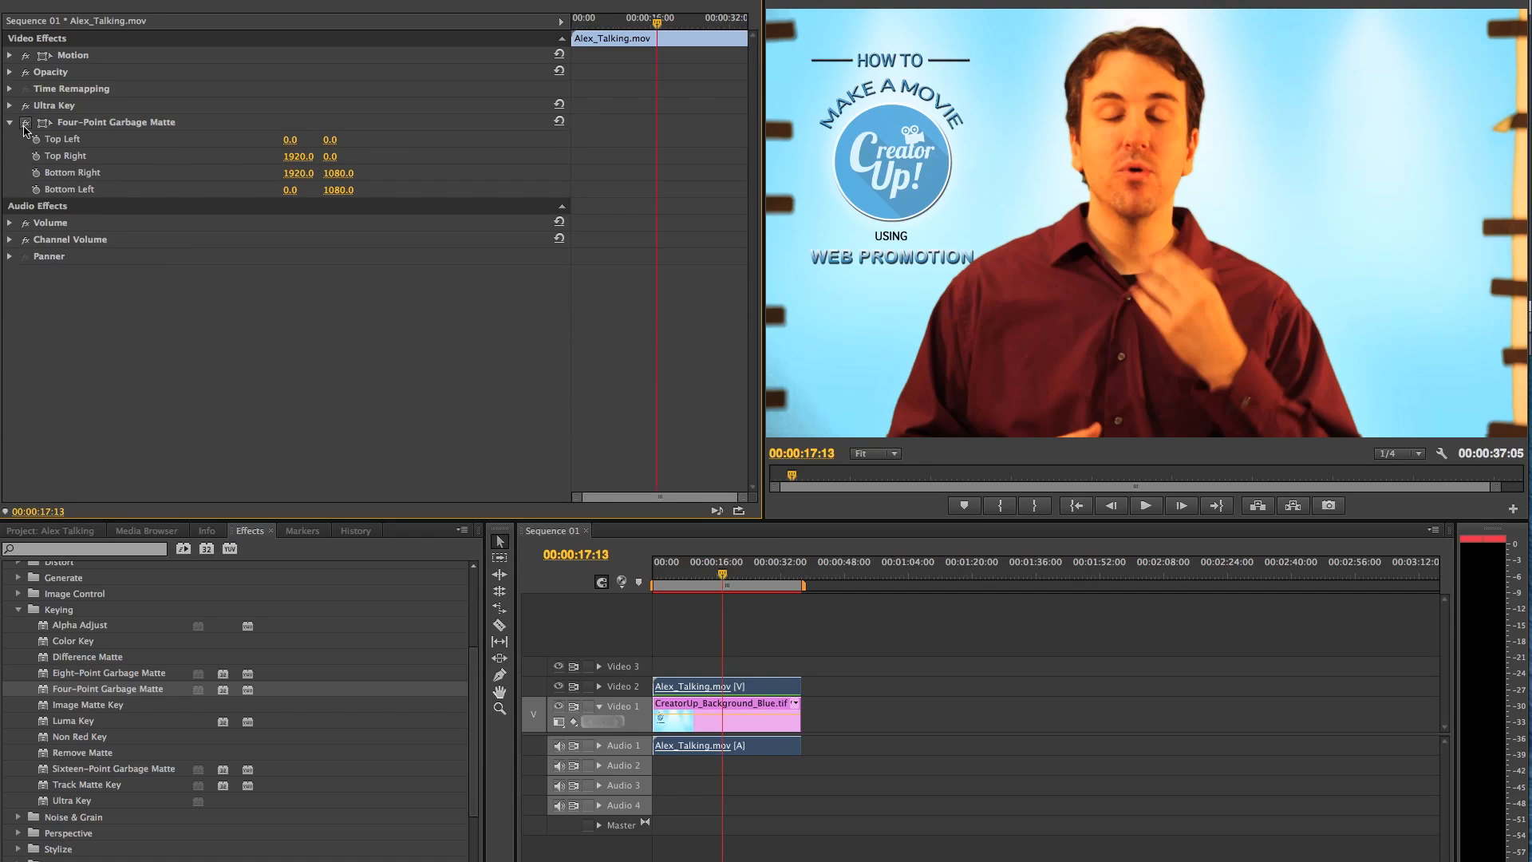
left_click(116, 125)
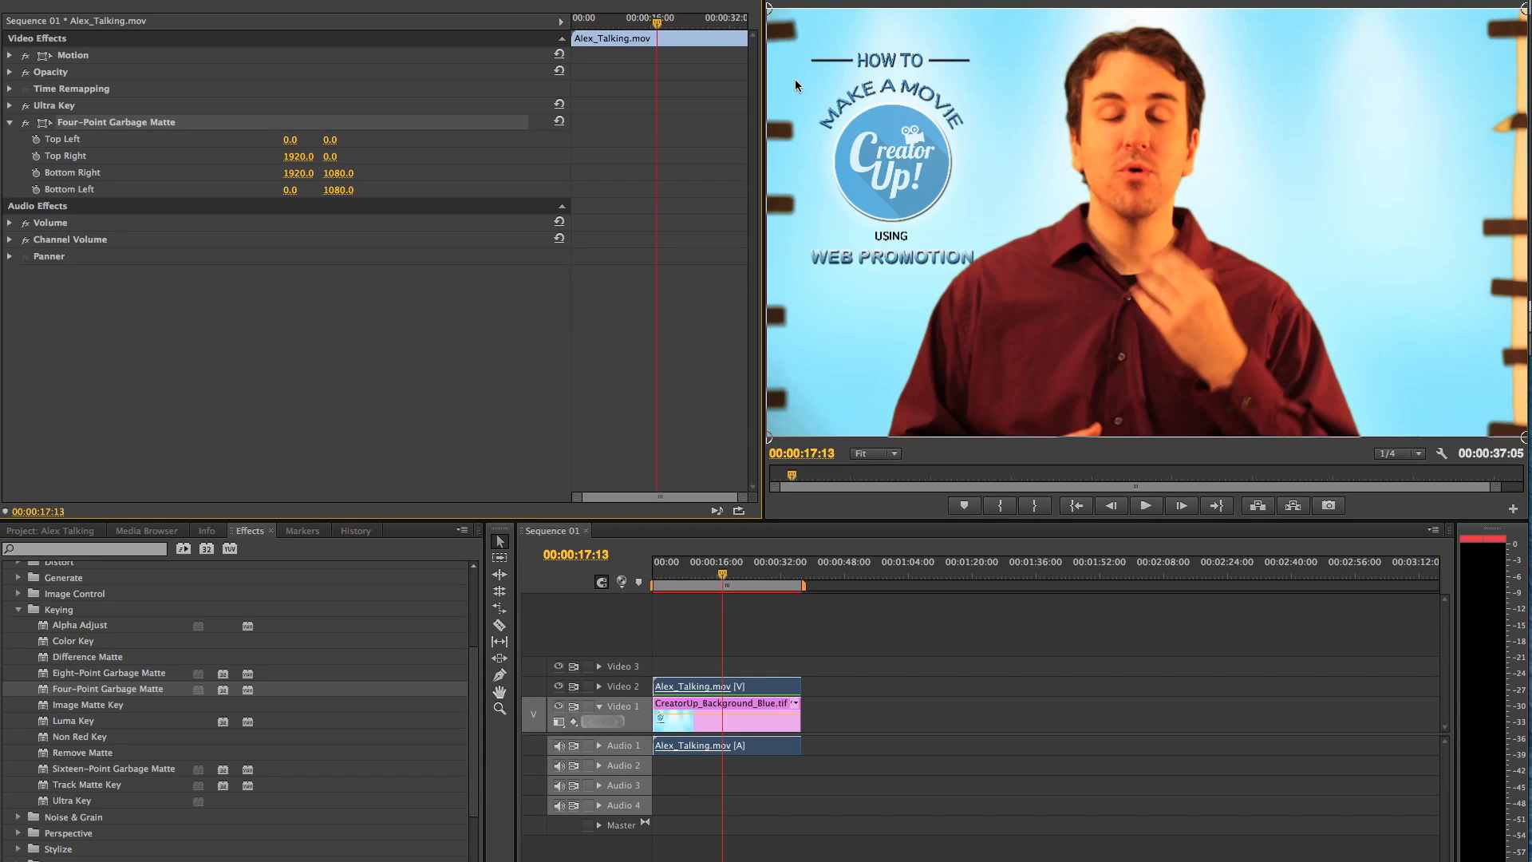
left_click_drag(771, 8, 807, 10)
mouse_move(771, 437)
left_mouse_down()
mouse_move(785, 425)
mouse_move(798, 441)
left_mouse_up()
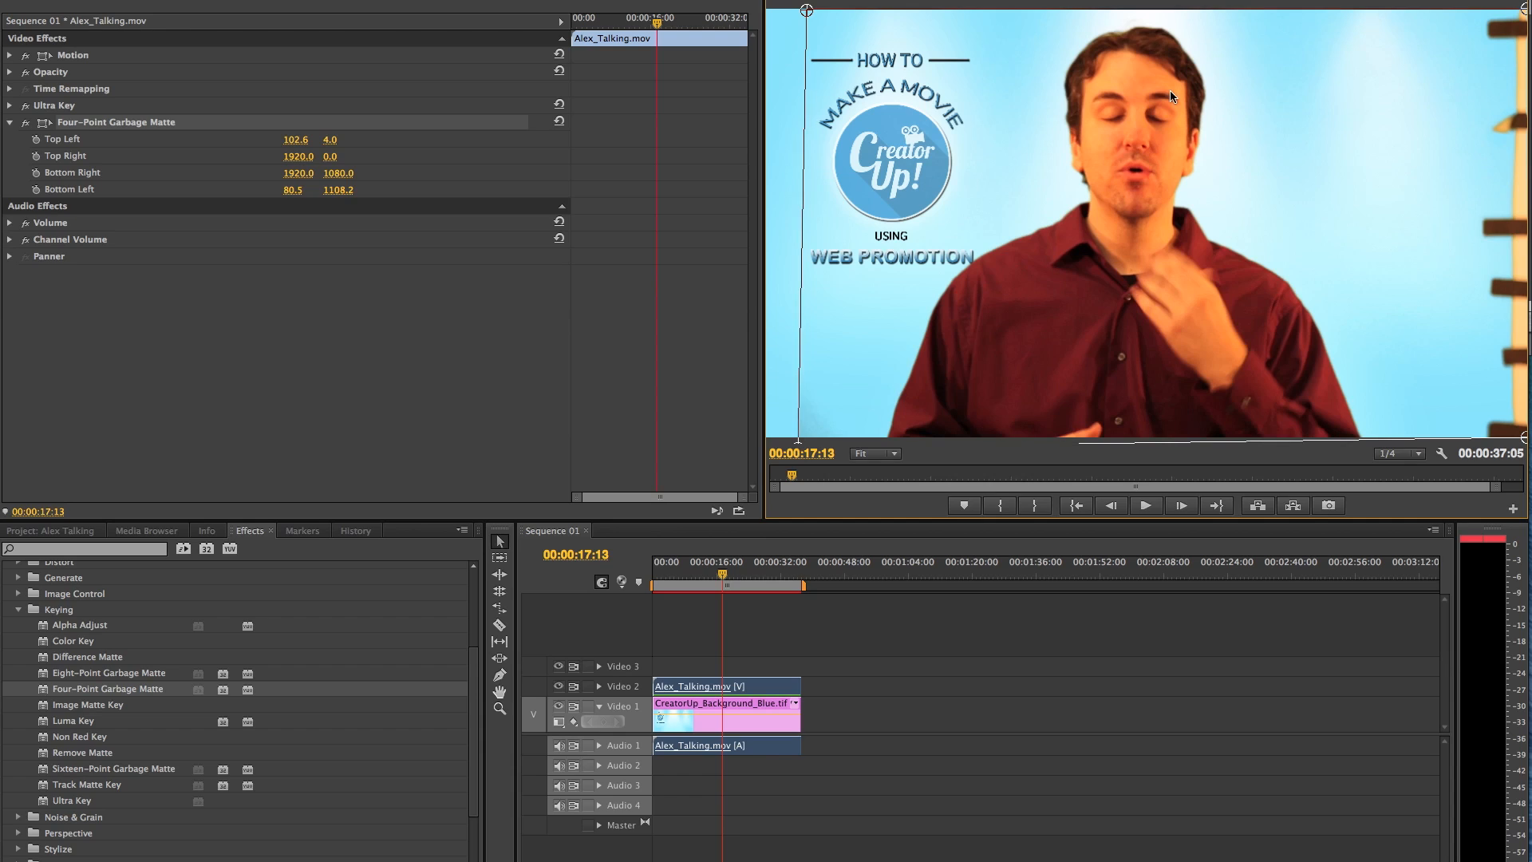
left_click_drag(1517, 14, 1472, 17)
left_click_drag(1523, 438, 1463, 452)
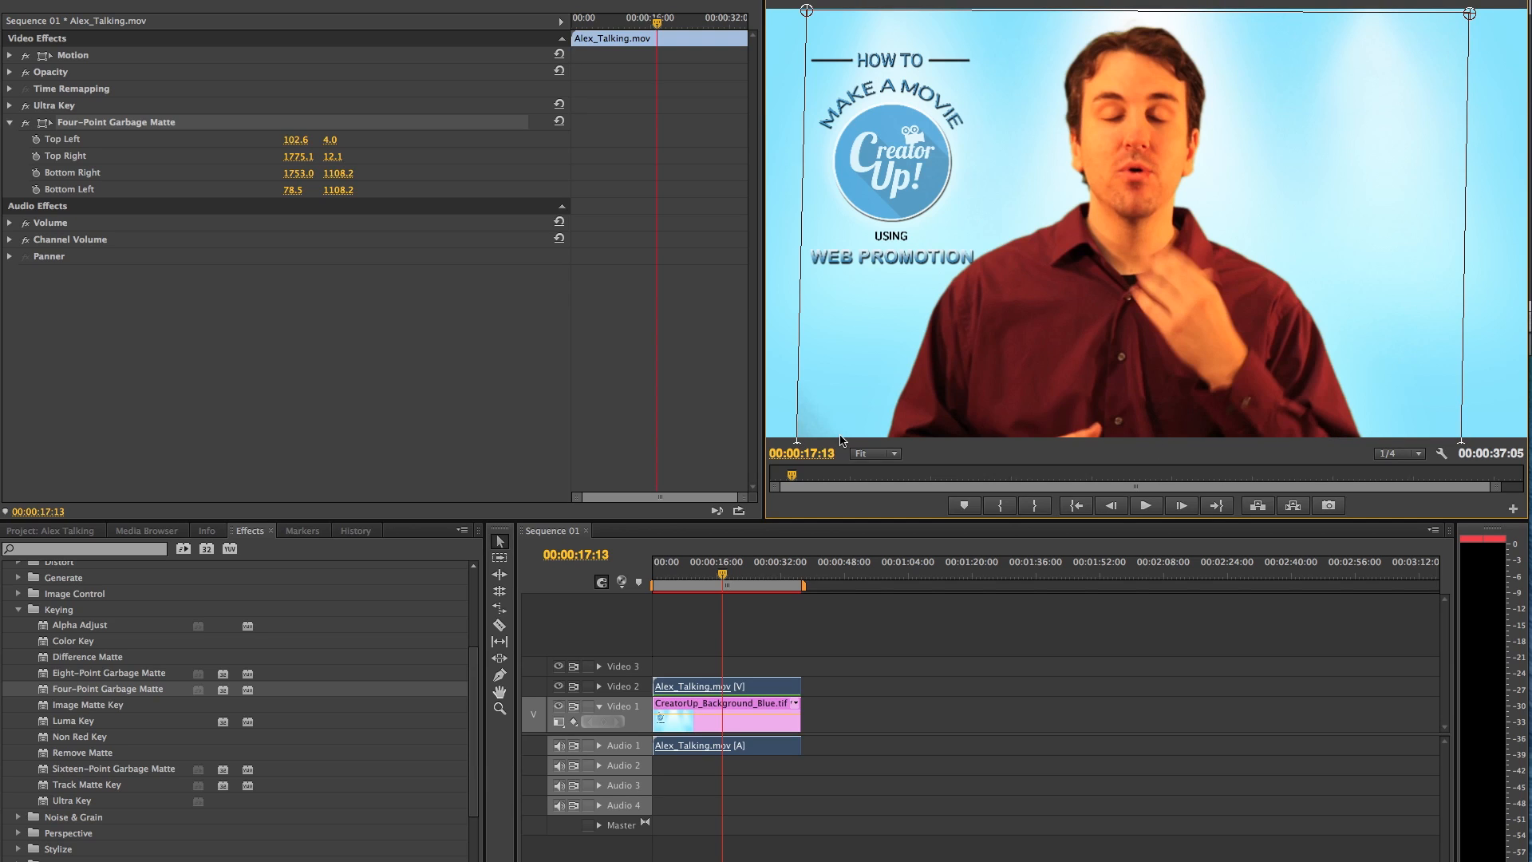
- Reposition the garbage matte's Bottom Left corner to about 191.2, 1138.3 and play the composite up to 00:00:12:00
left_click_drag(799, 444, 980, 392)
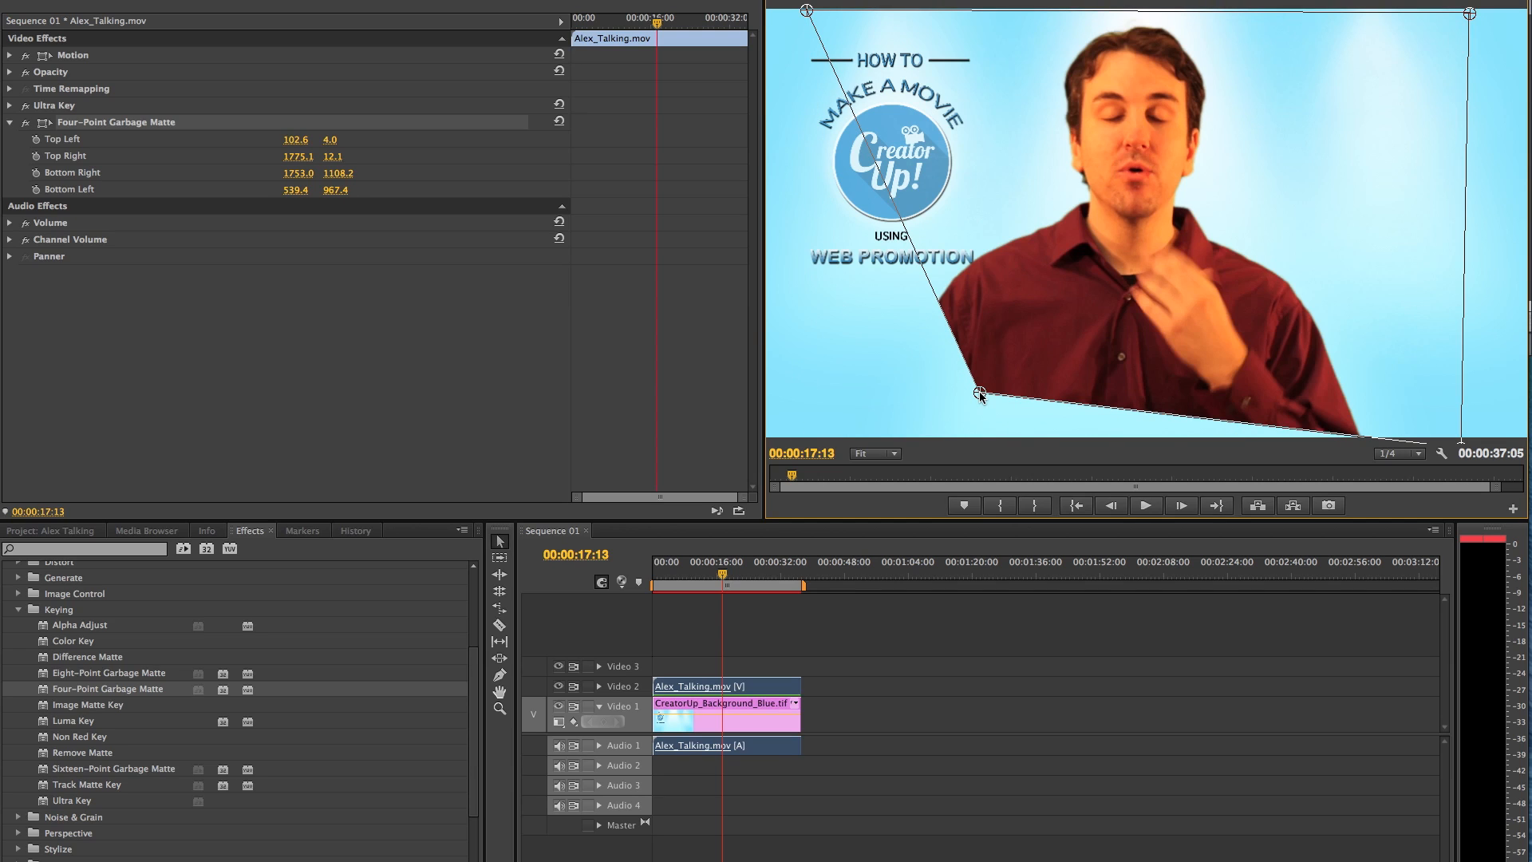
left_click_drag(981, 394, 843, 462)
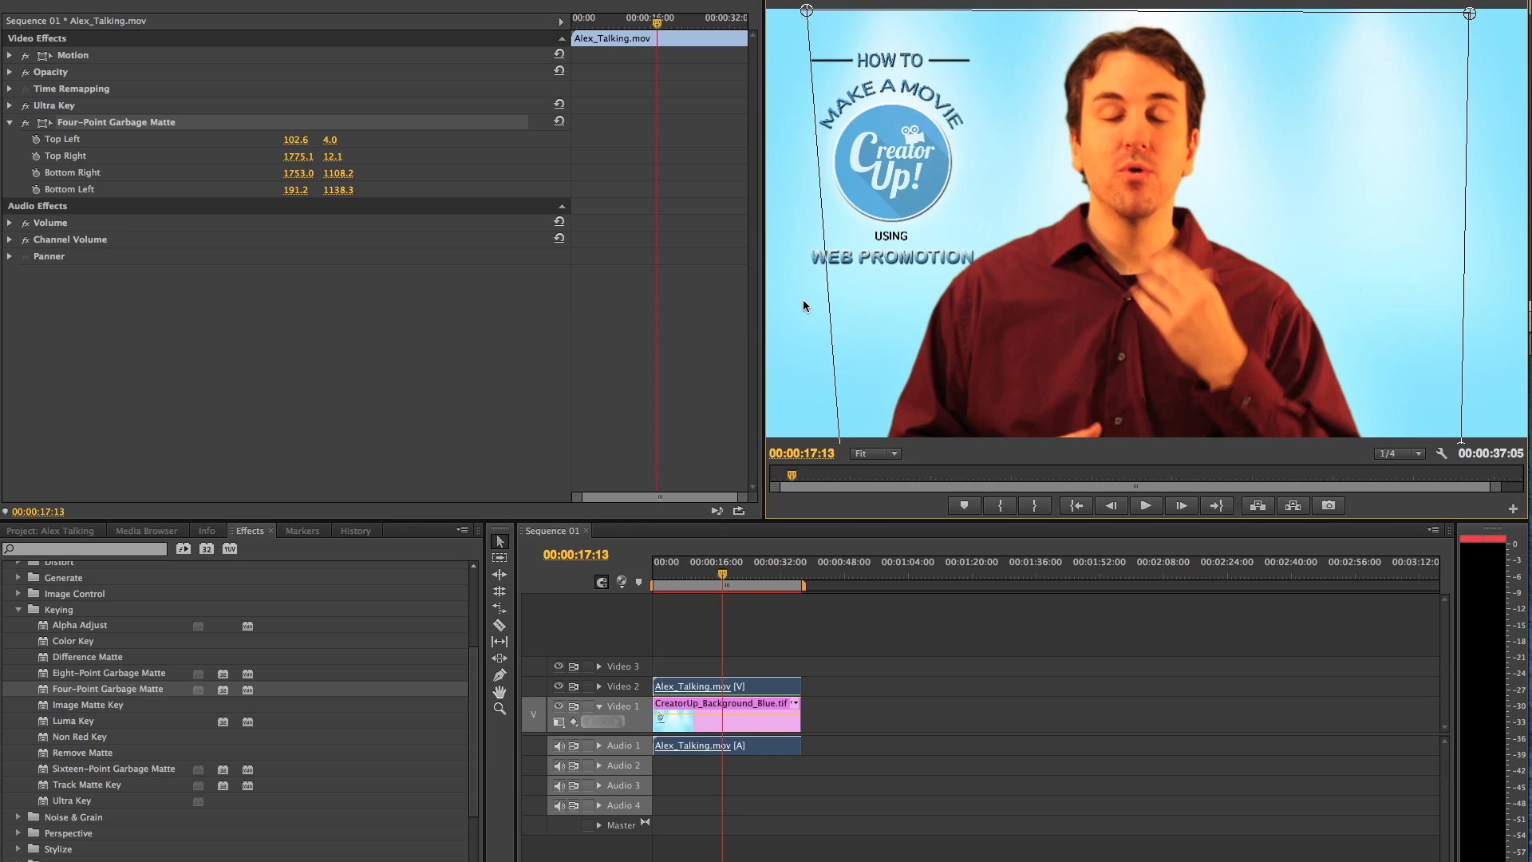
key("space")
left_click(682, 574)
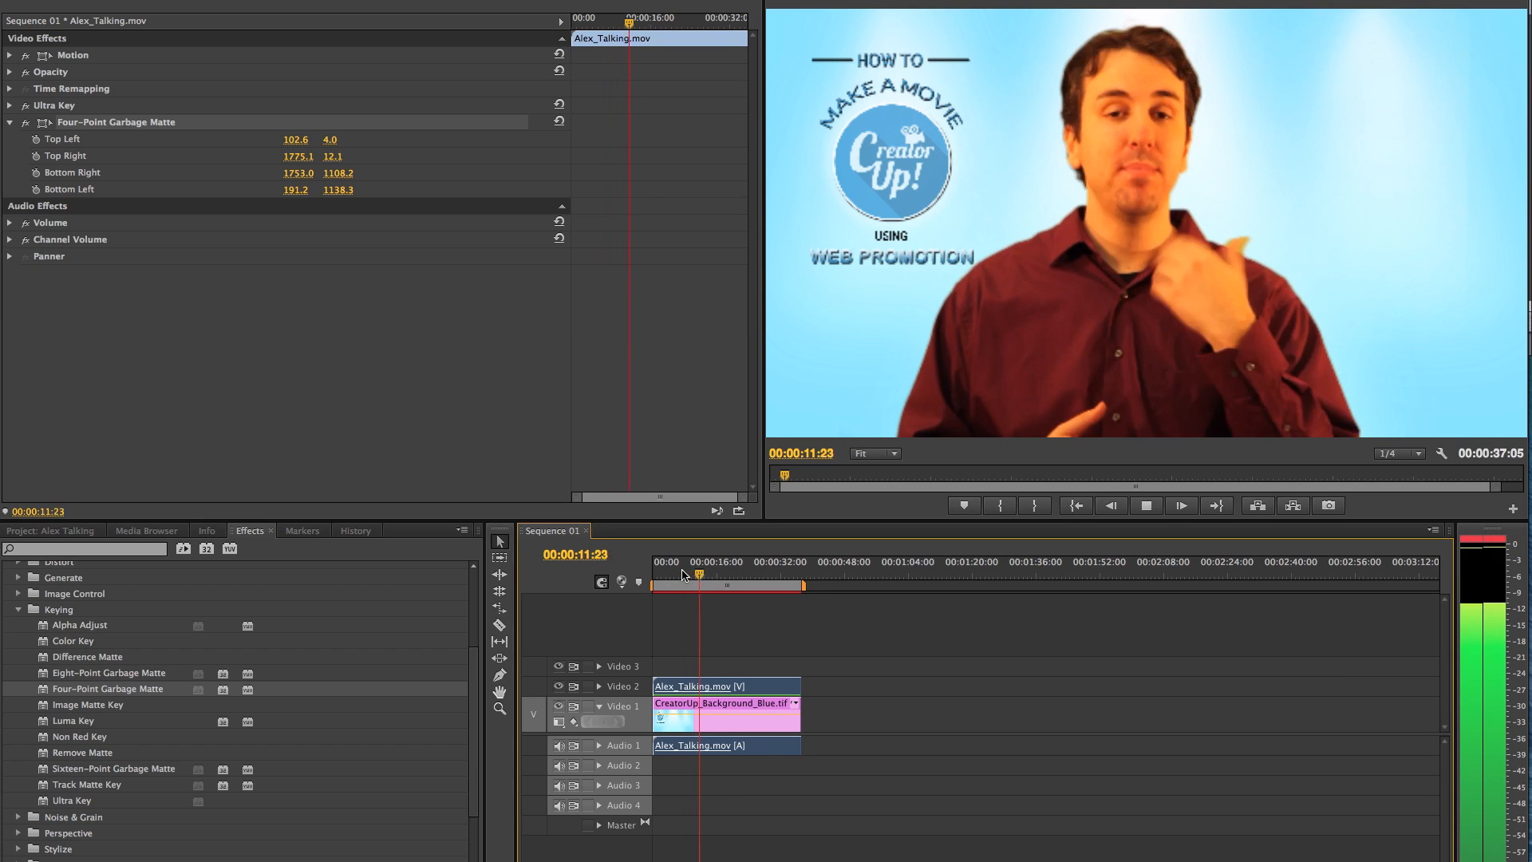
key("space")
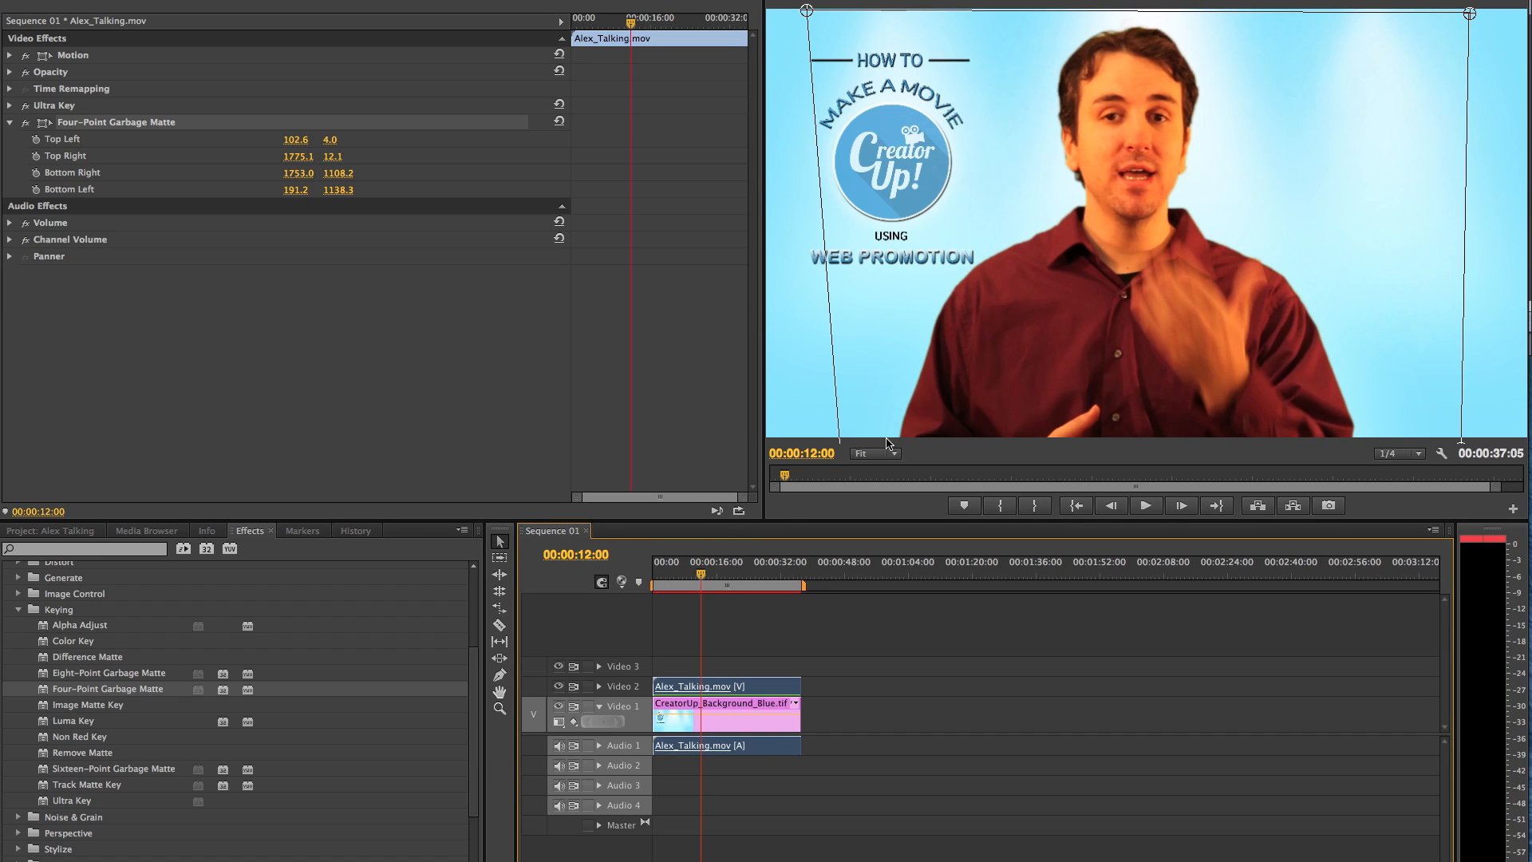
left_click(898, 648)
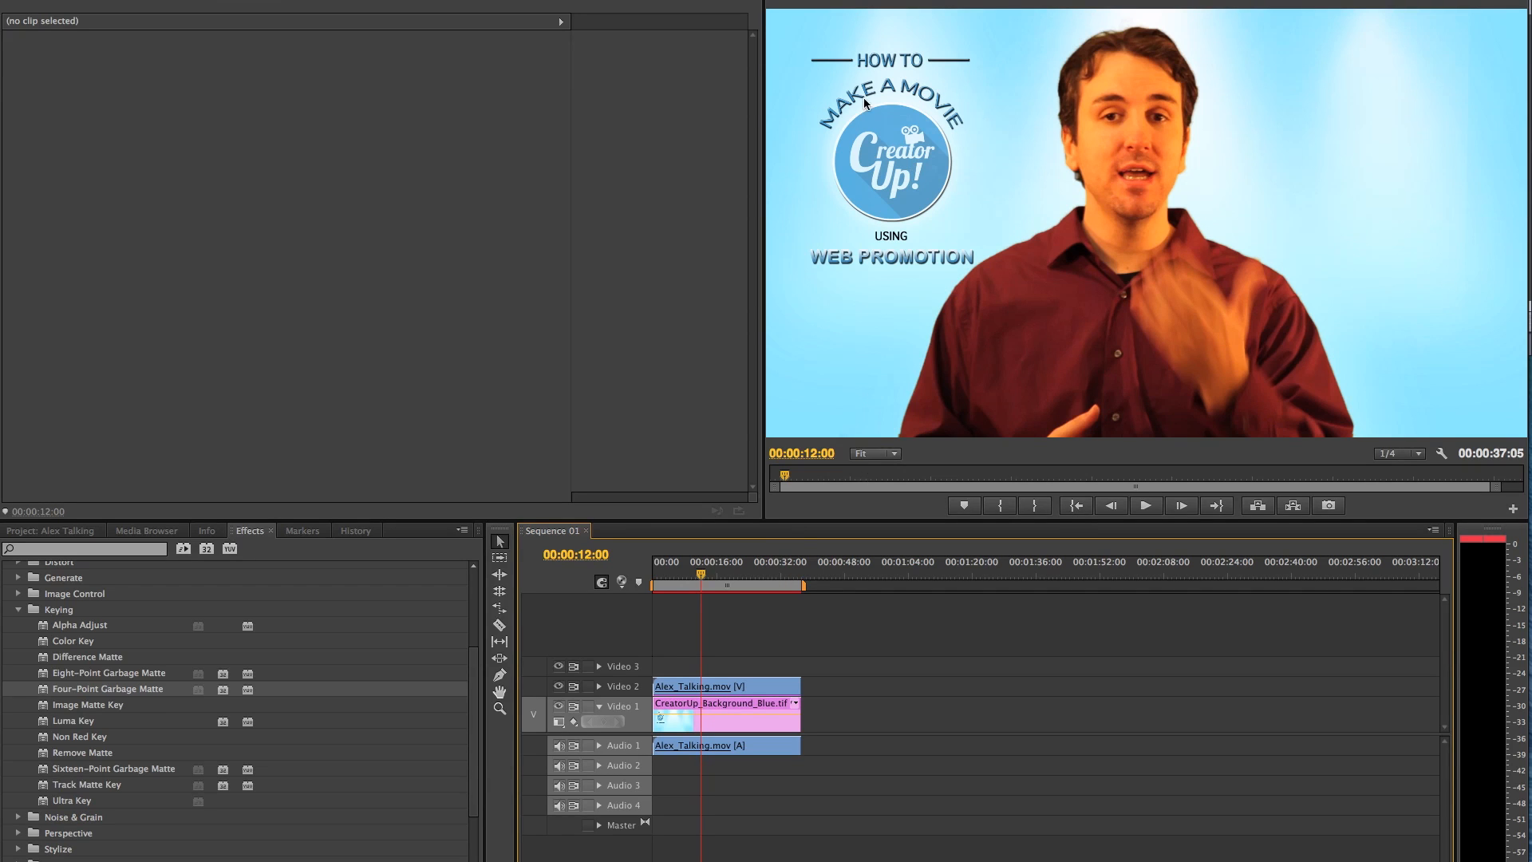
- Resample Ultra Key's key color on the Alex_Talking.mov clip, settling on the green backdrop beside the man's lower shirt edge
left_click(740, 688)
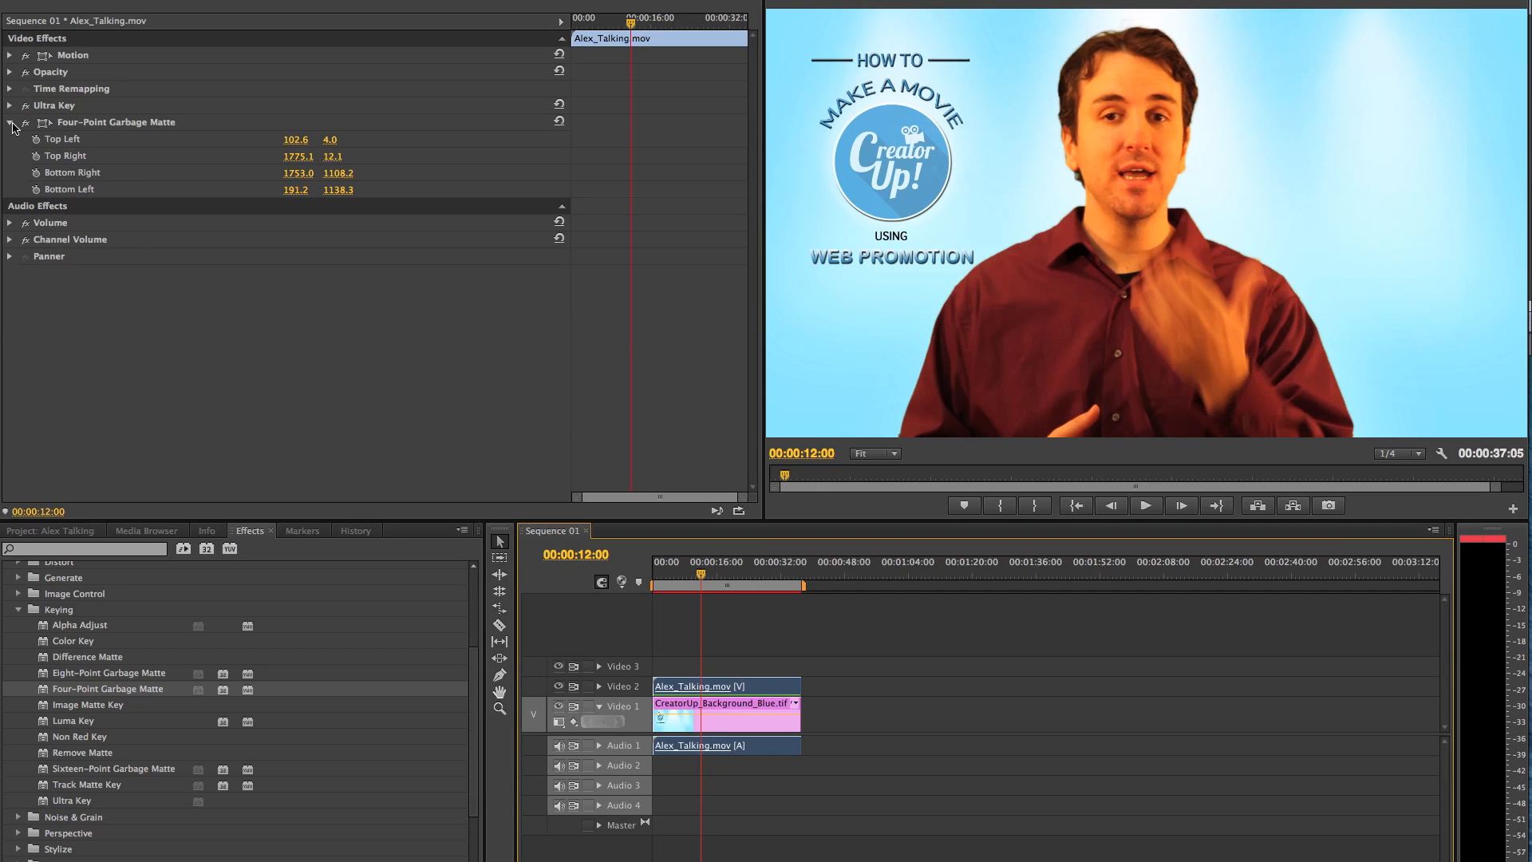
left_click(10, 106)
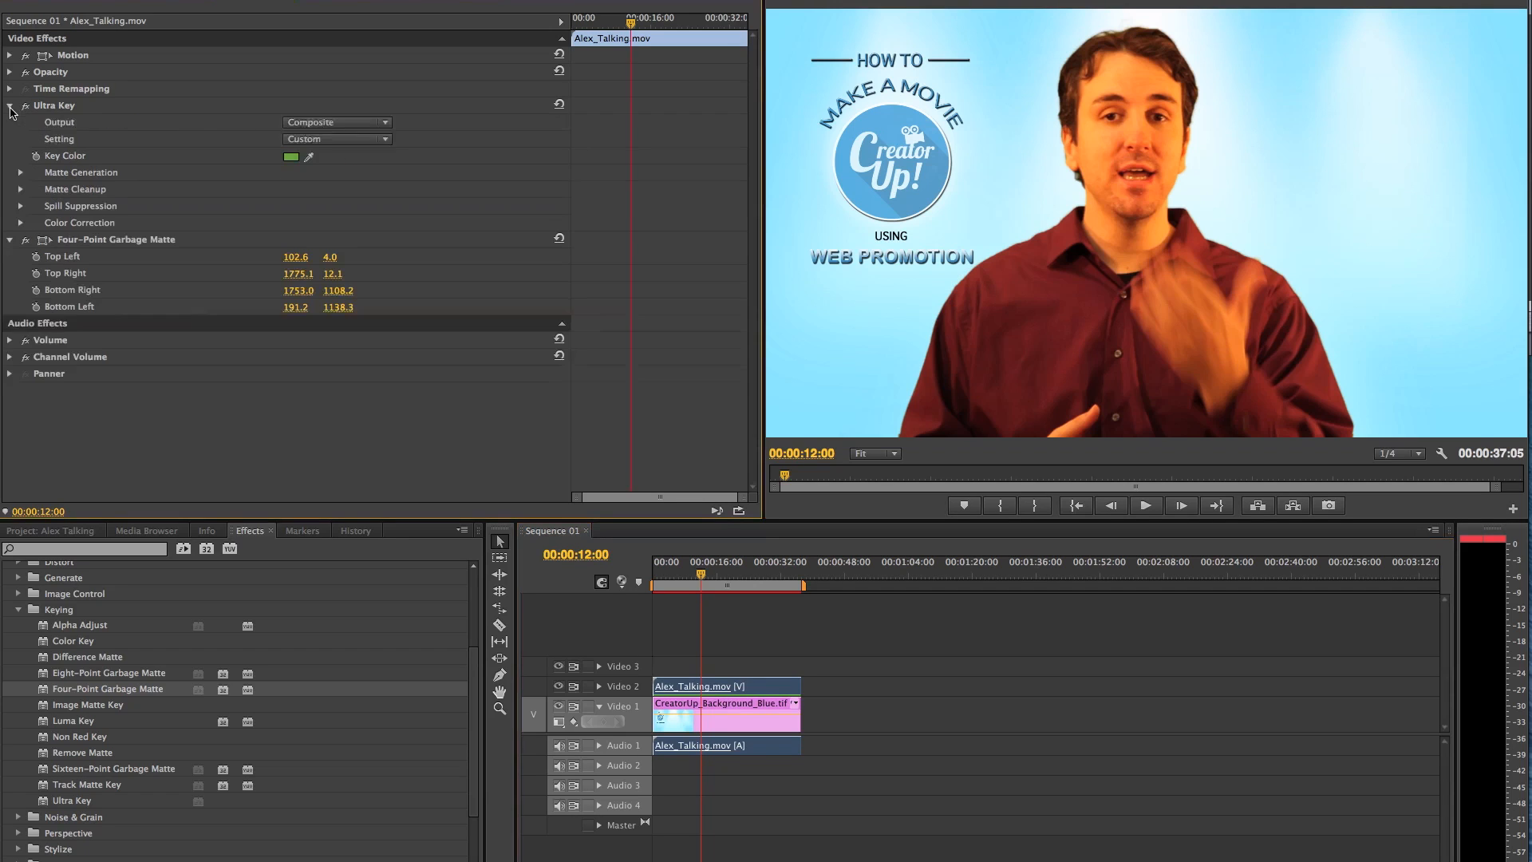
left_click(291, 157)
left_click(944, 194)
left_click(308, 157)
left_click_drag(313, 154, 1022, 129)
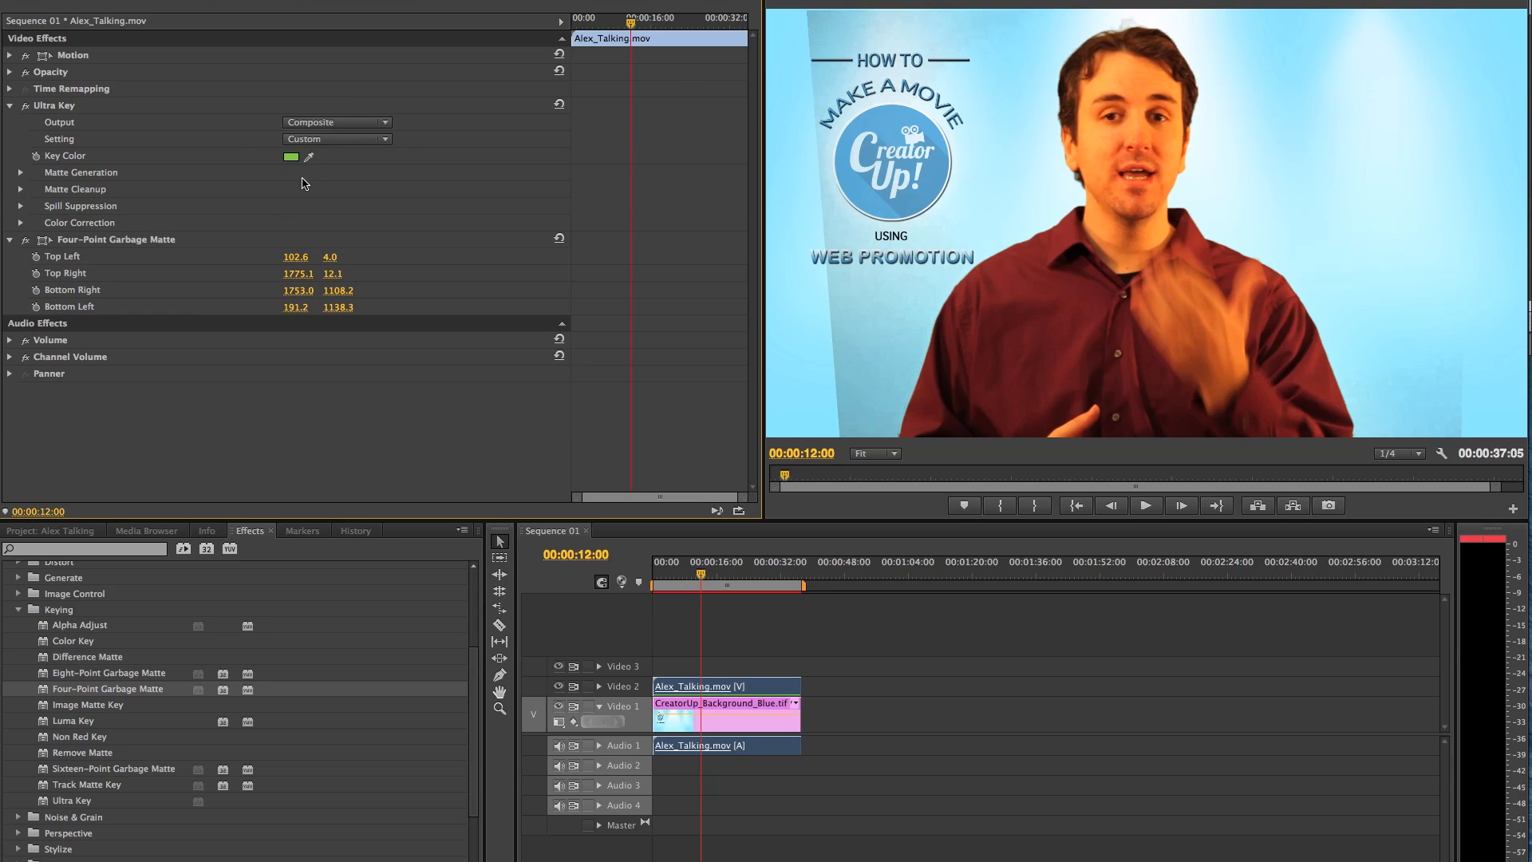
left_click_drag(315, 153, 894, 416)
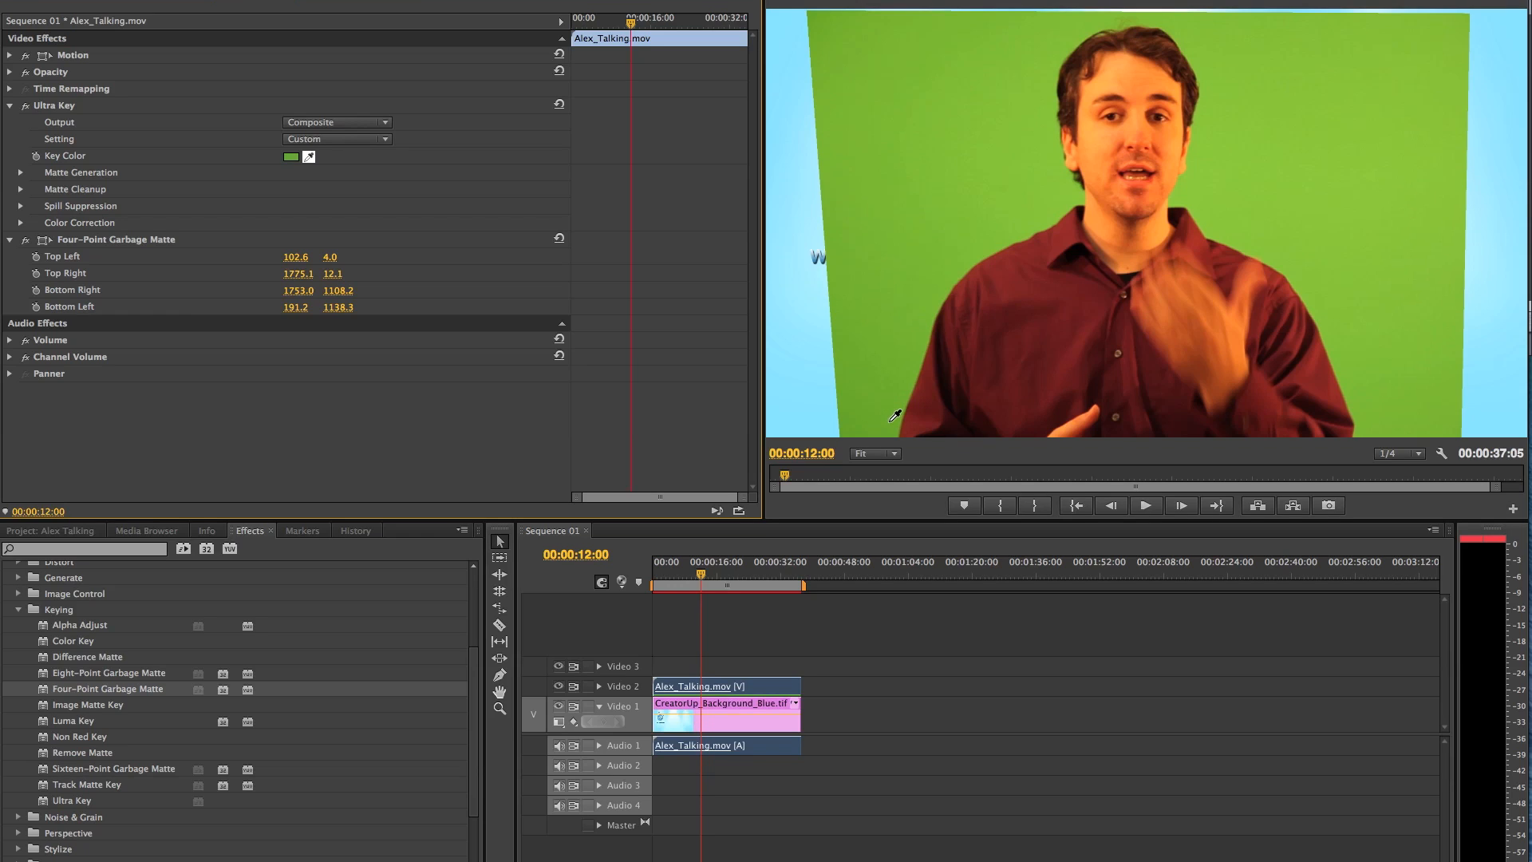
left_click_drag(893, 416, 895, 419)
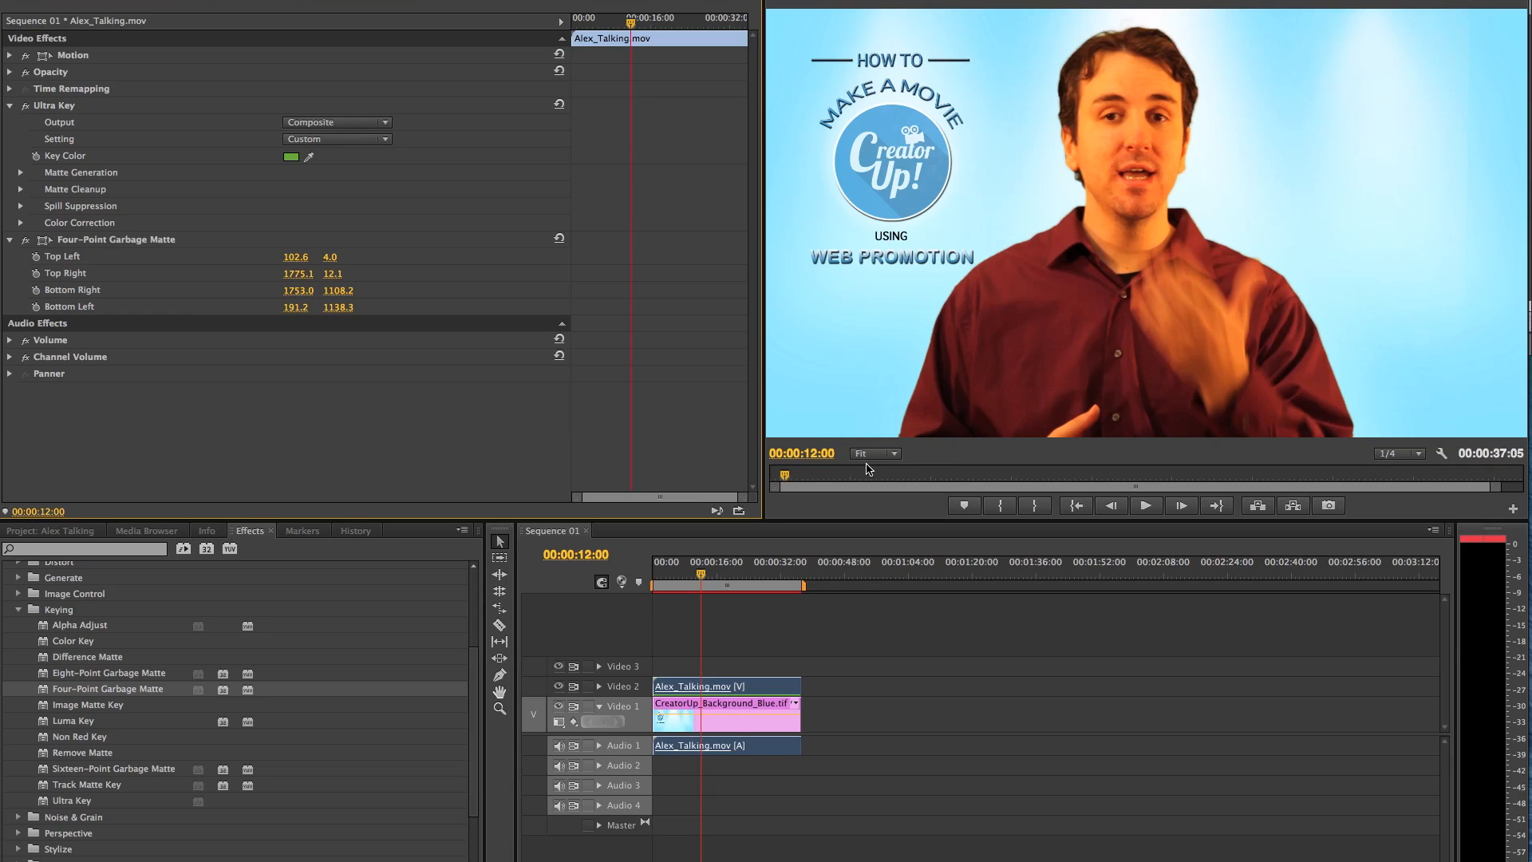
- Collapse the Keying effects, show the project's media and move the Alex_Talking.mov video clip from Video 2 to Video 3
left_click(19, 610)
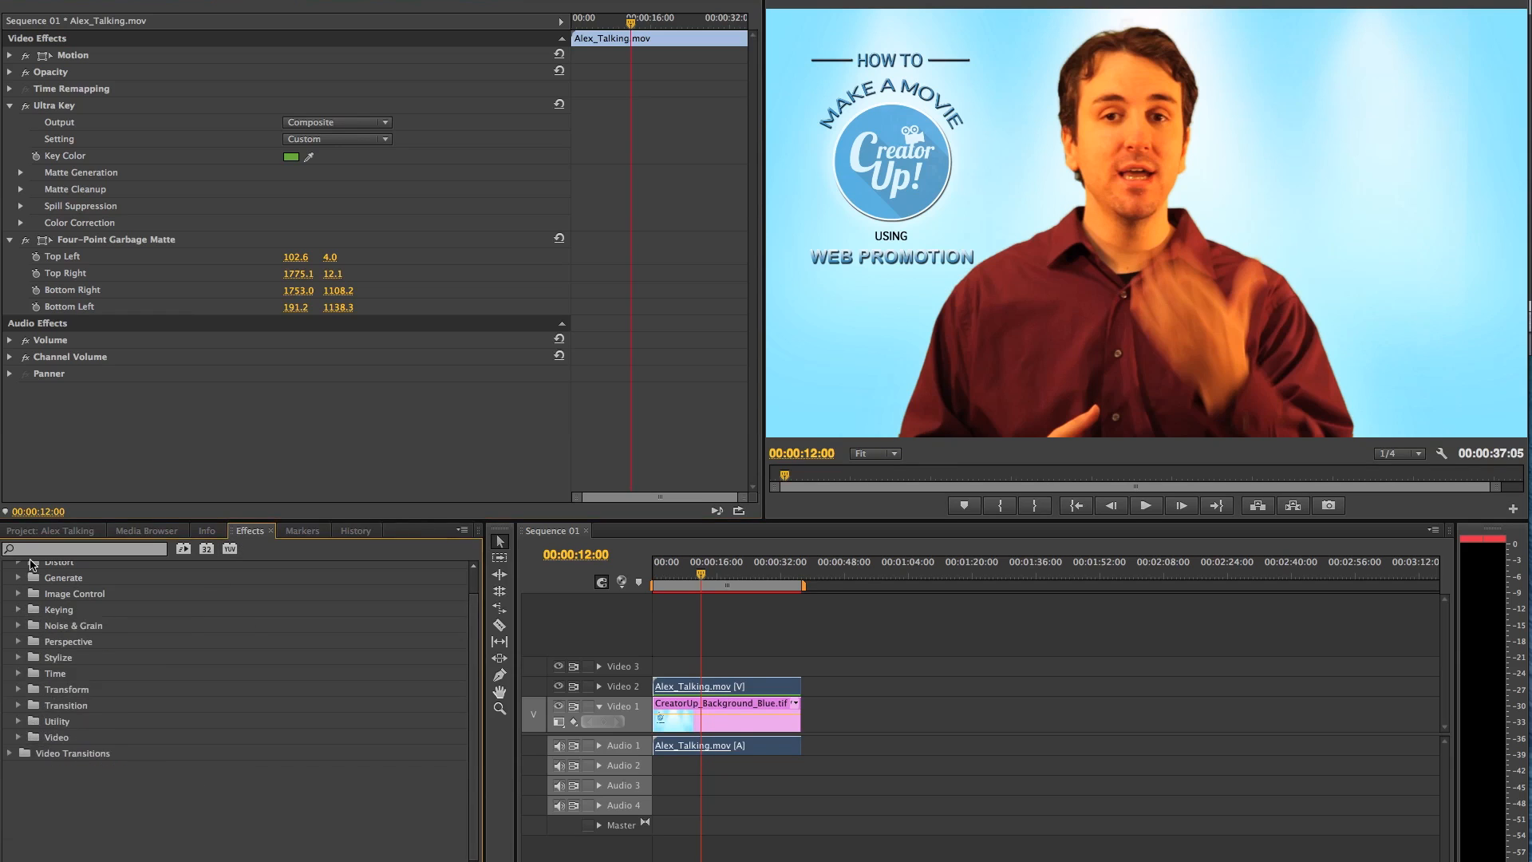
left_click(71, 537)
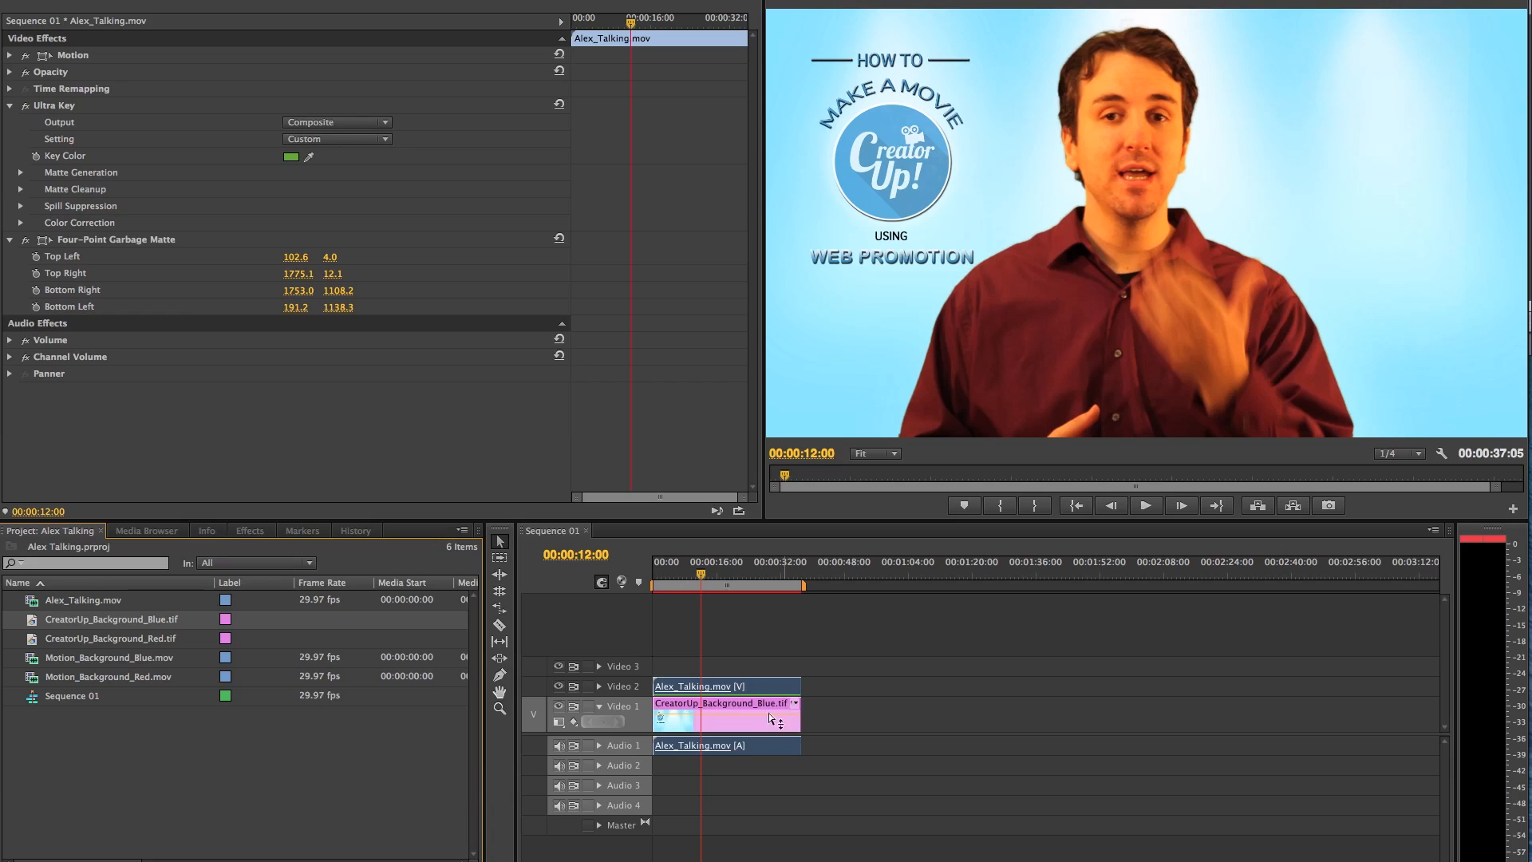
left_click(742, 688)
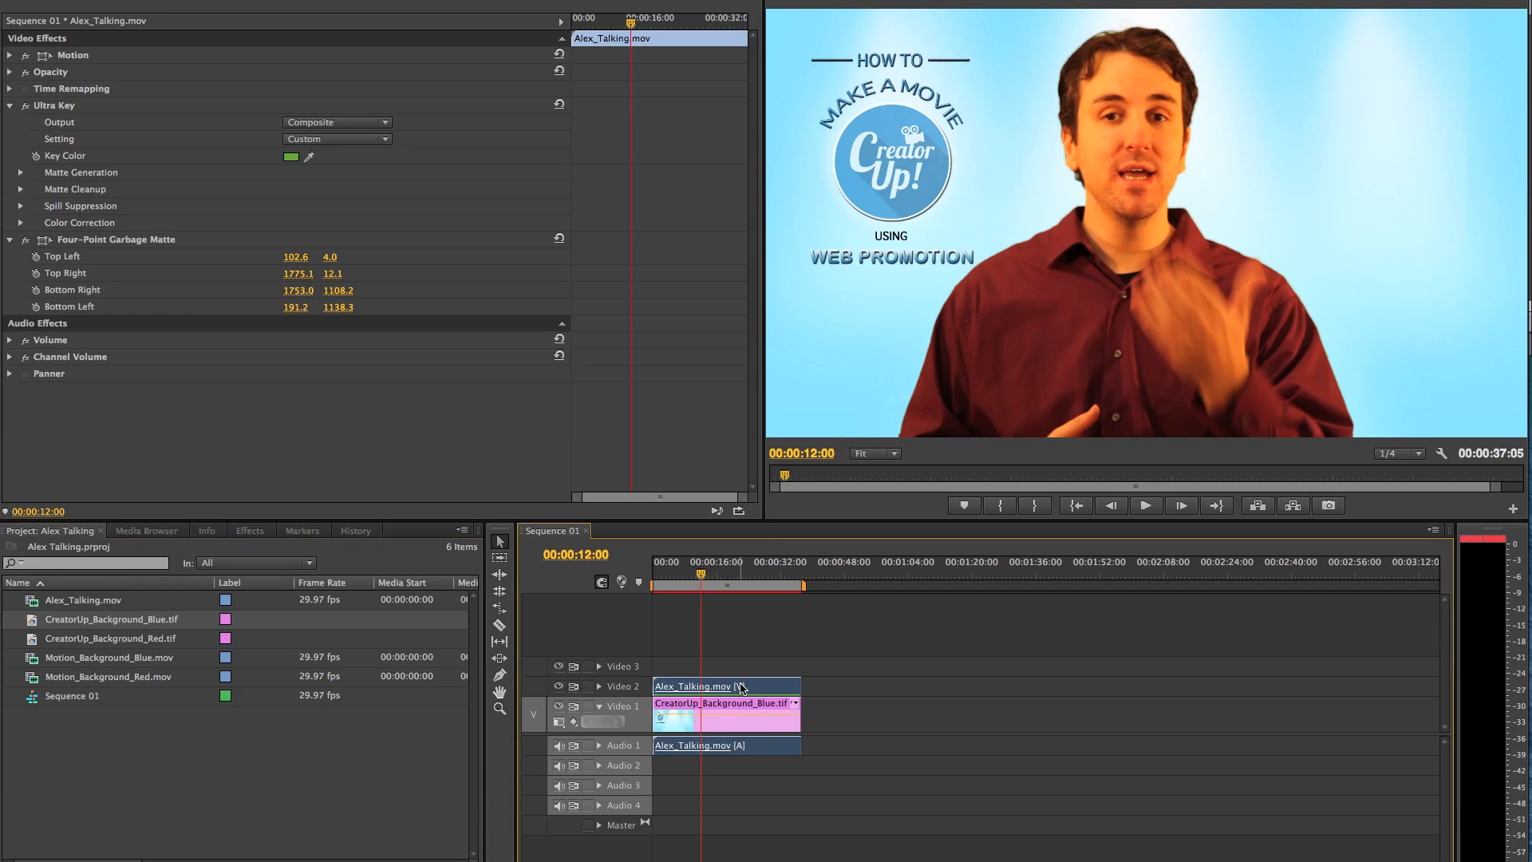
left_click_drag(741, 688, 743, 669)
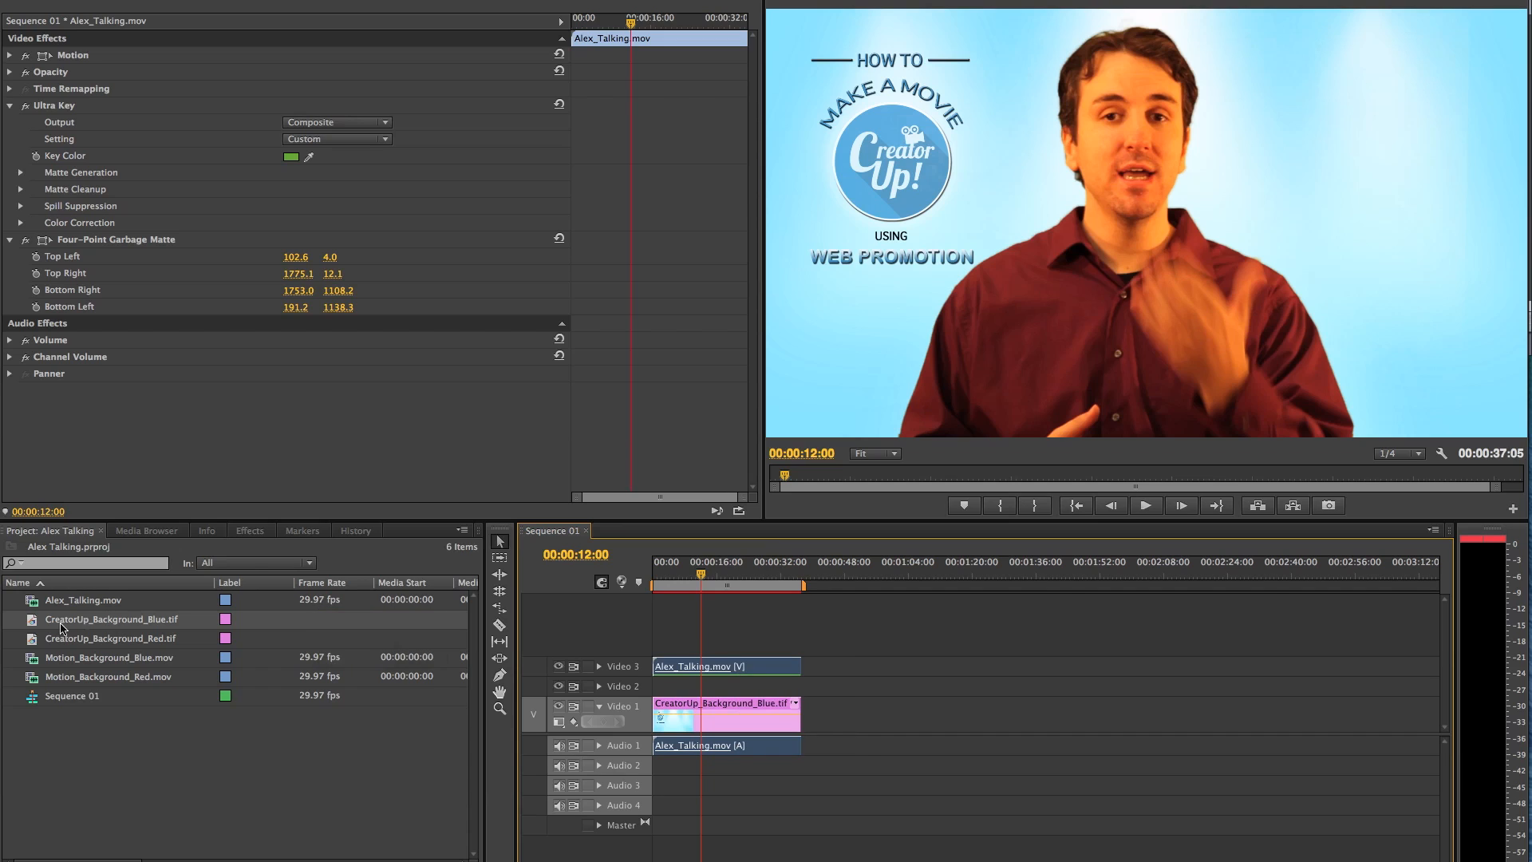
- Place CreatorUp_Background_Red.tif at the start of Video 2 and match its length to the Alex_Talking.mov clip
left_click_drag(31, 641, 806, 685)
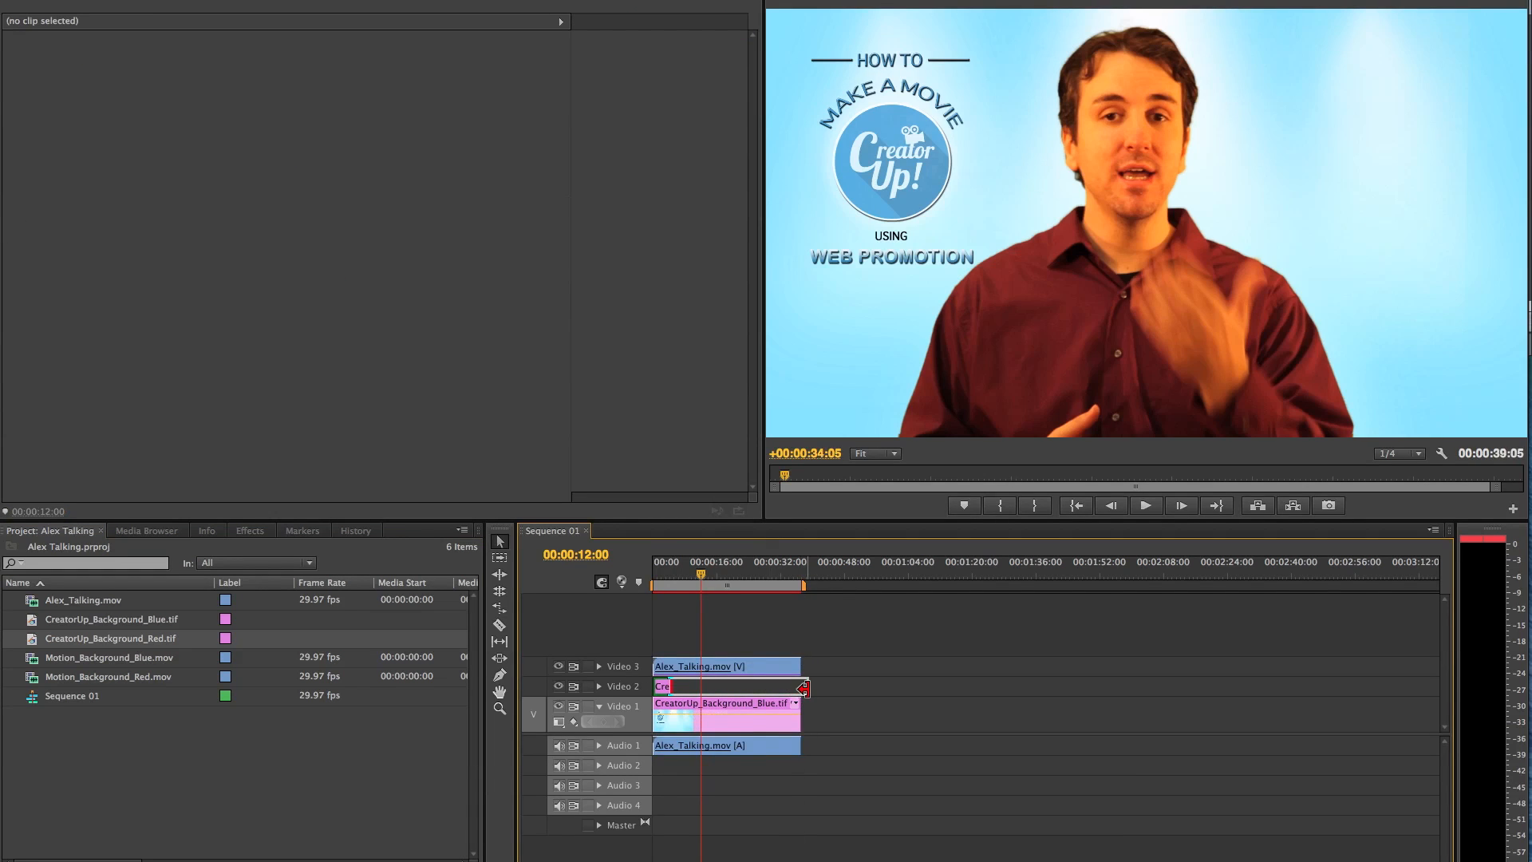
left_click(735, 580)
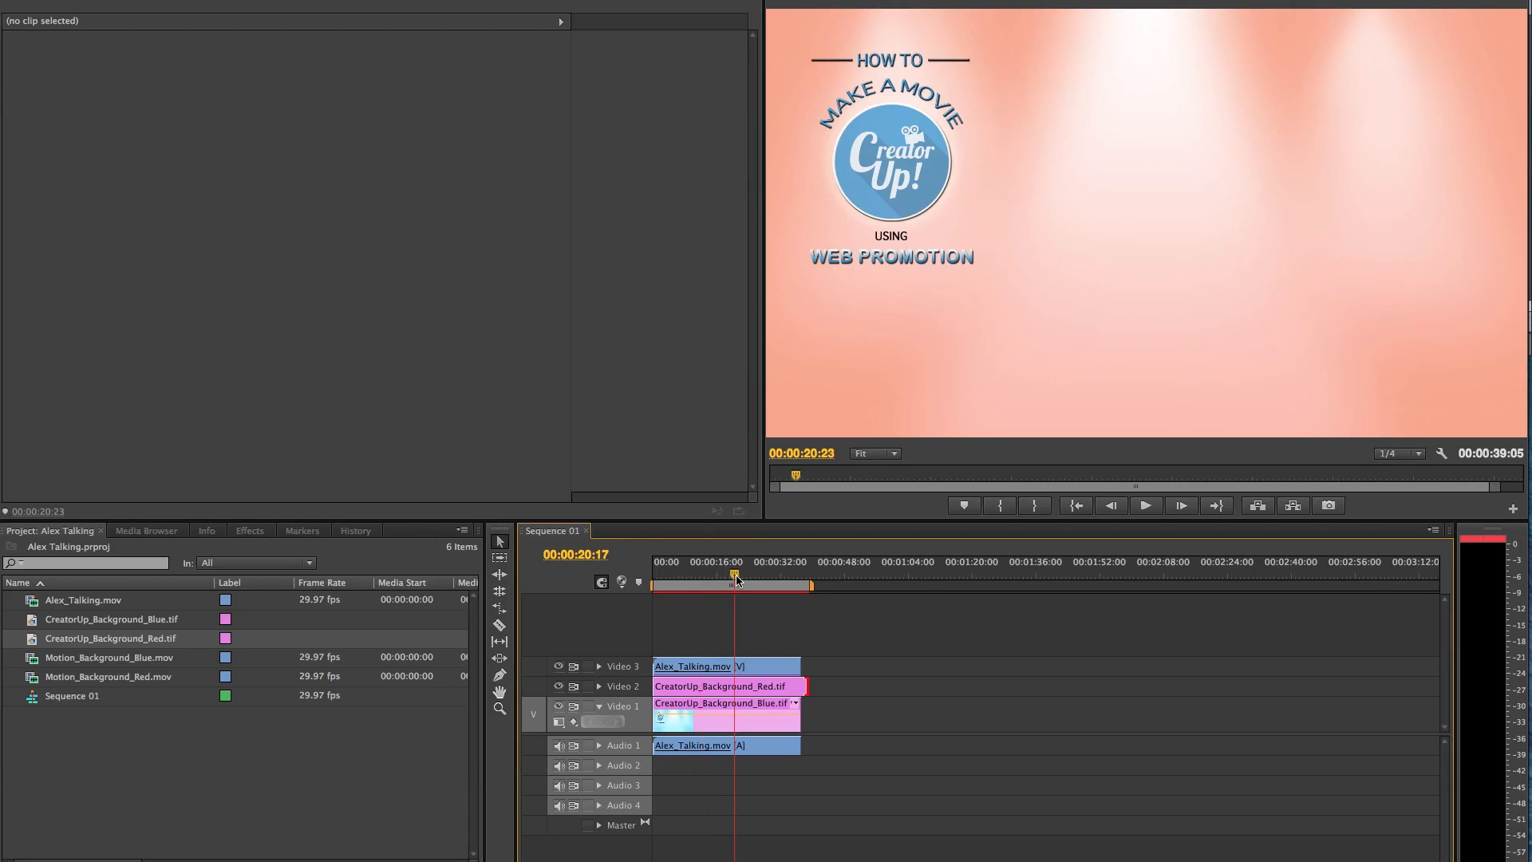
left_click_drag(735, 580, 718, 580)
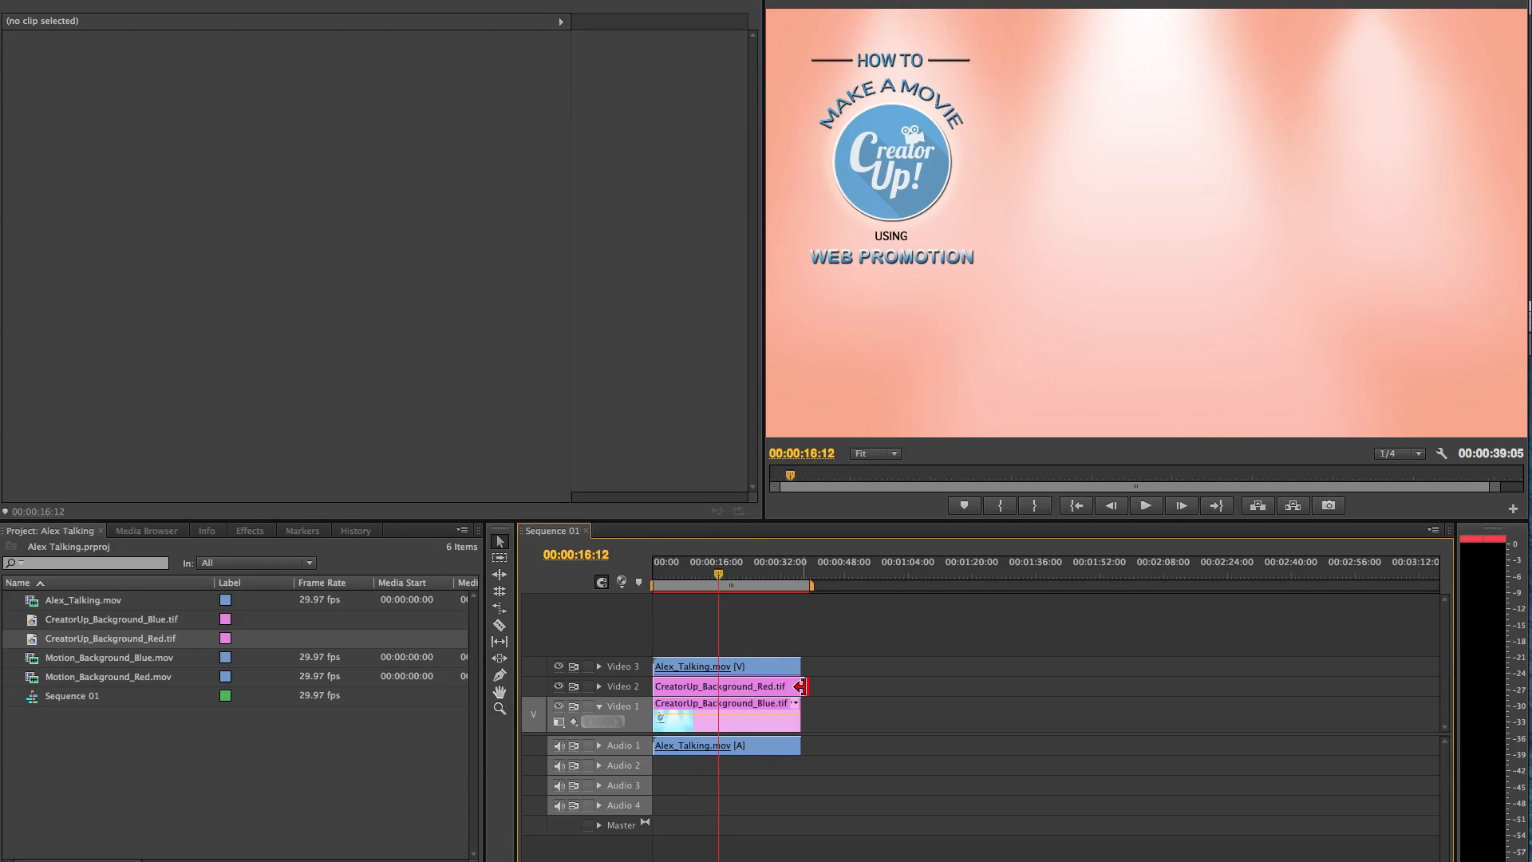
left_click_drag(801, 686, 795, 686)
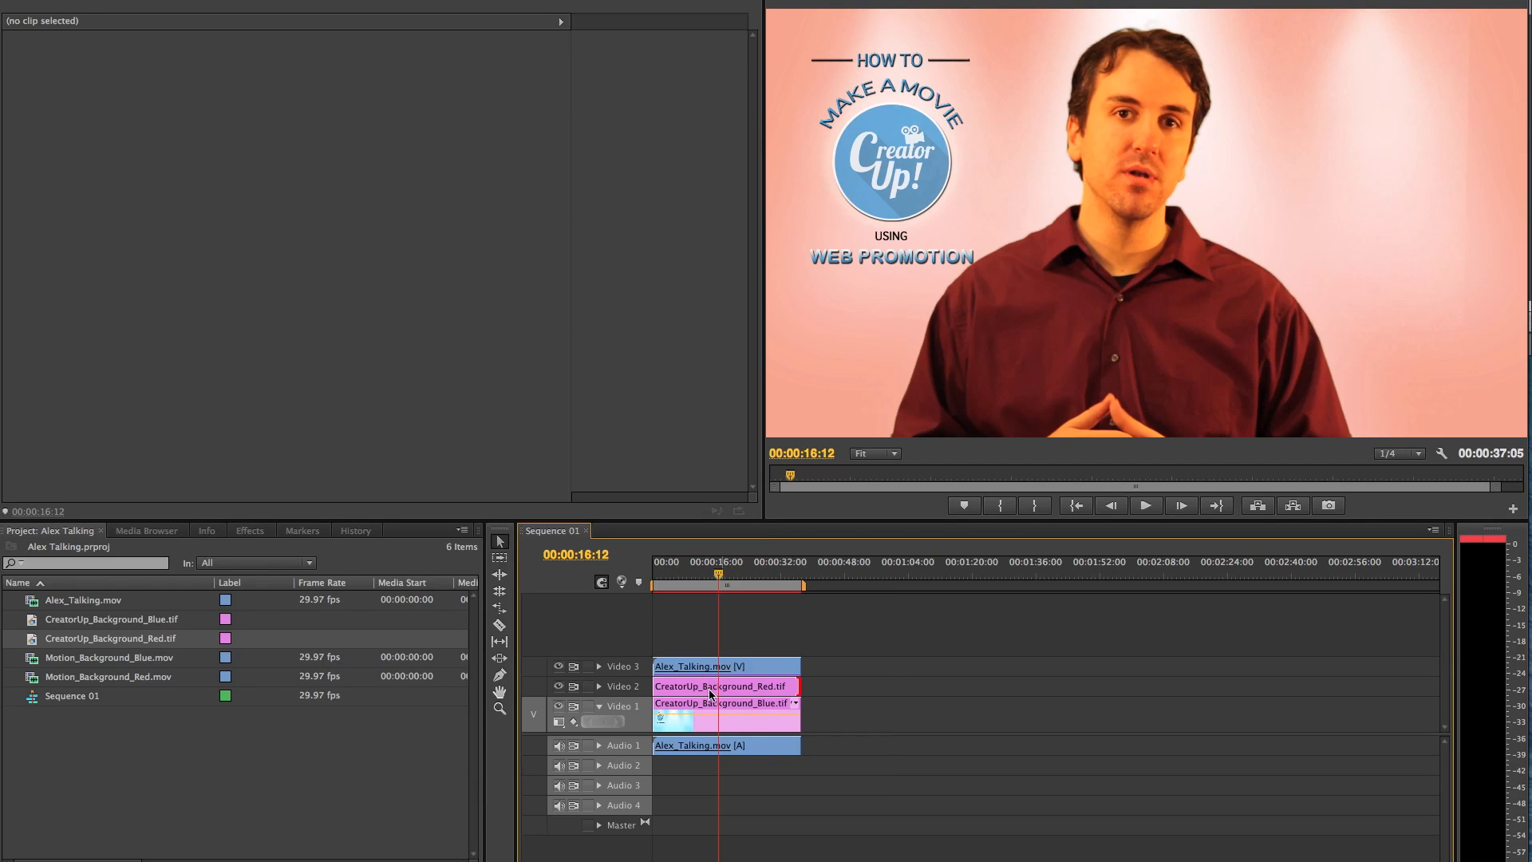
- Move the Alex_Talking.mov video clip up to Video 4 and place Motion_Background_Blue.mov at the start of Video 3
left_click(750, 668)
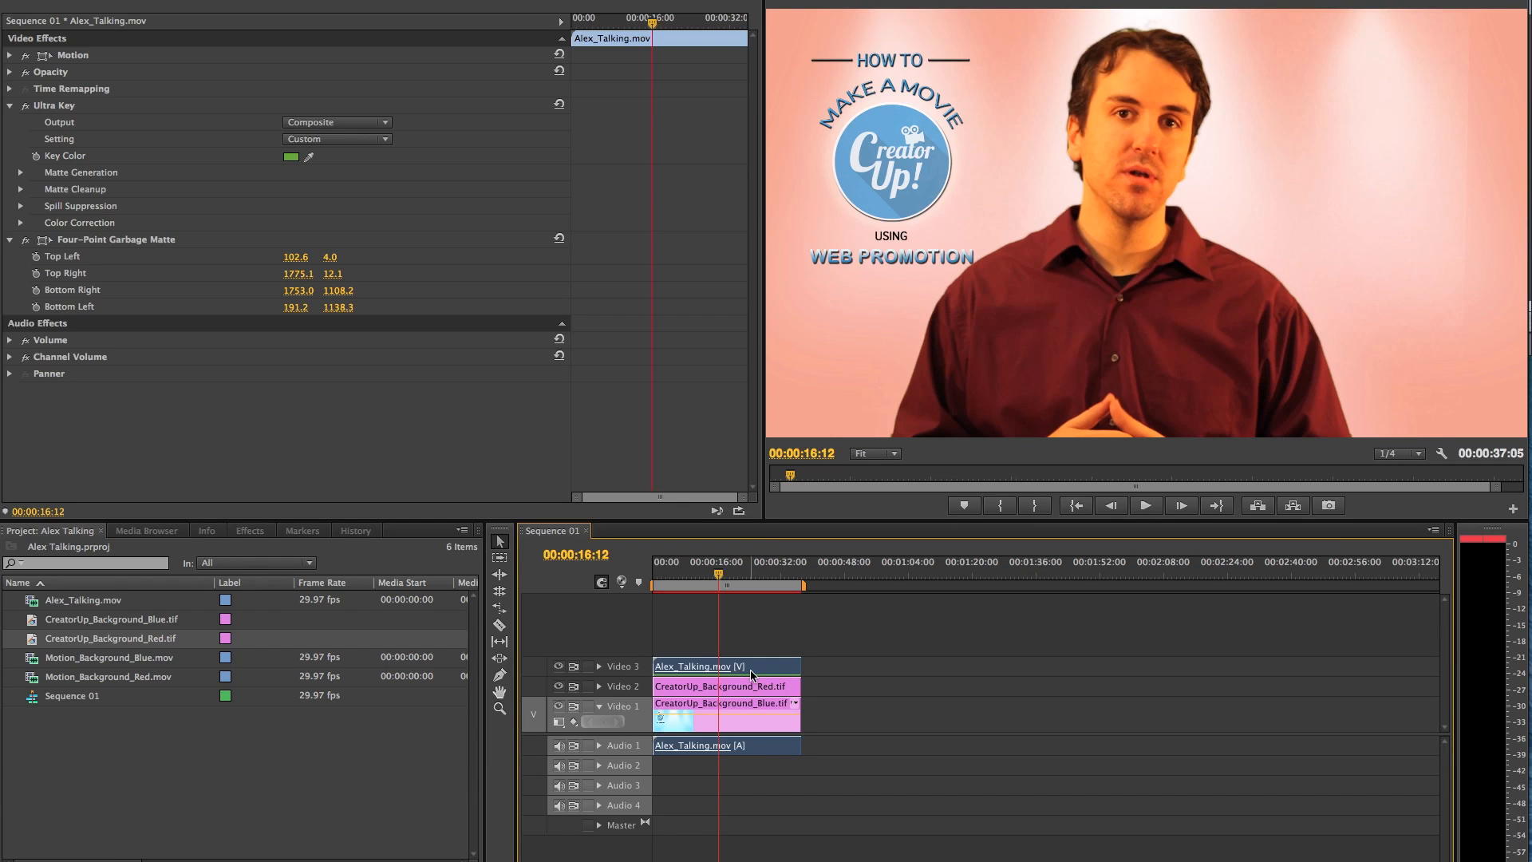
left_click_drag(750, 669, 752, 649)
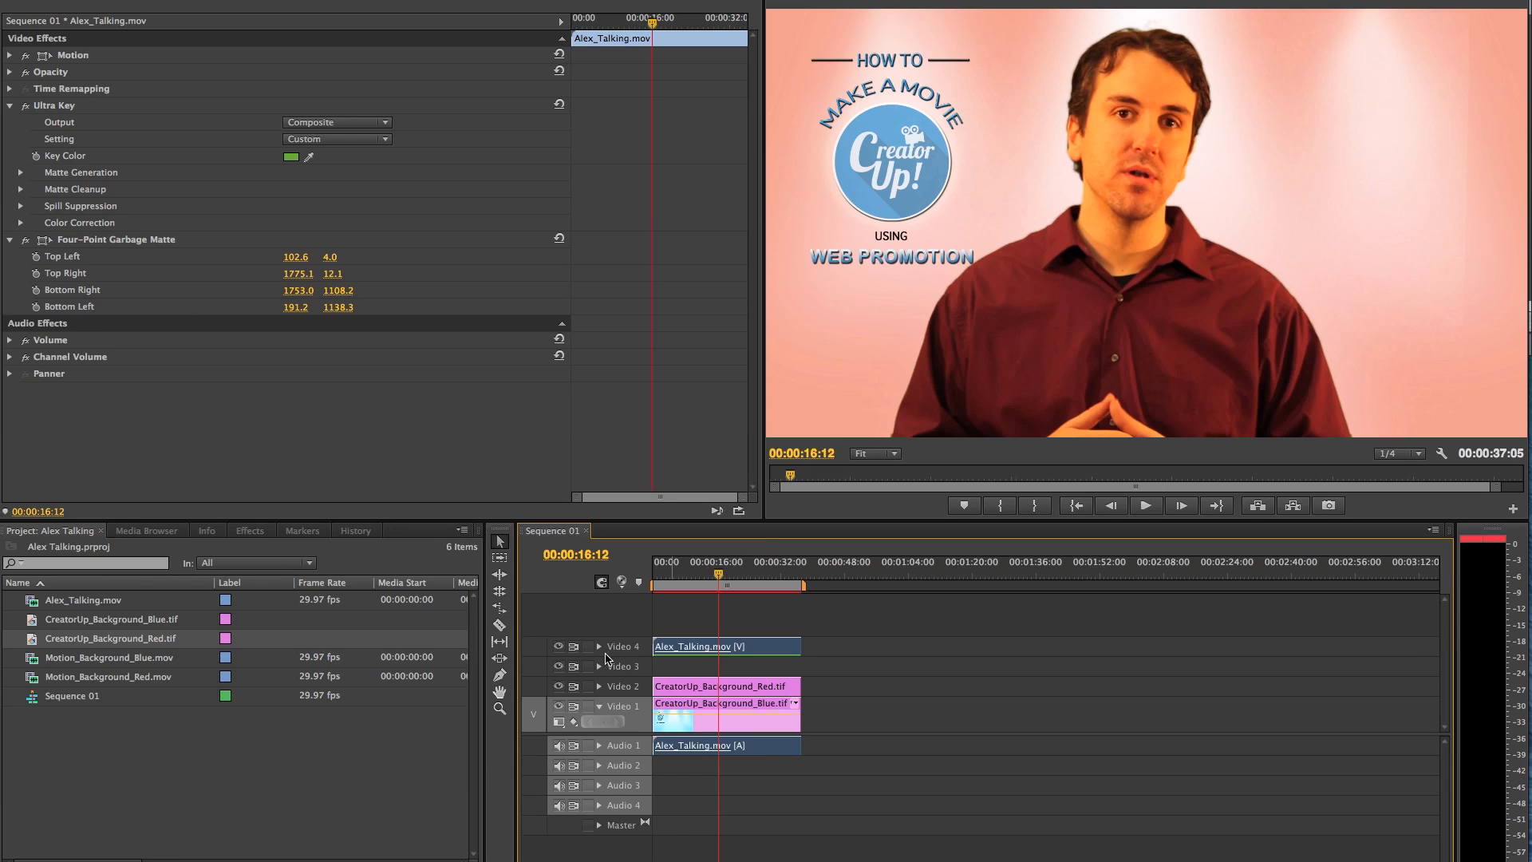
left_click(33, 661)
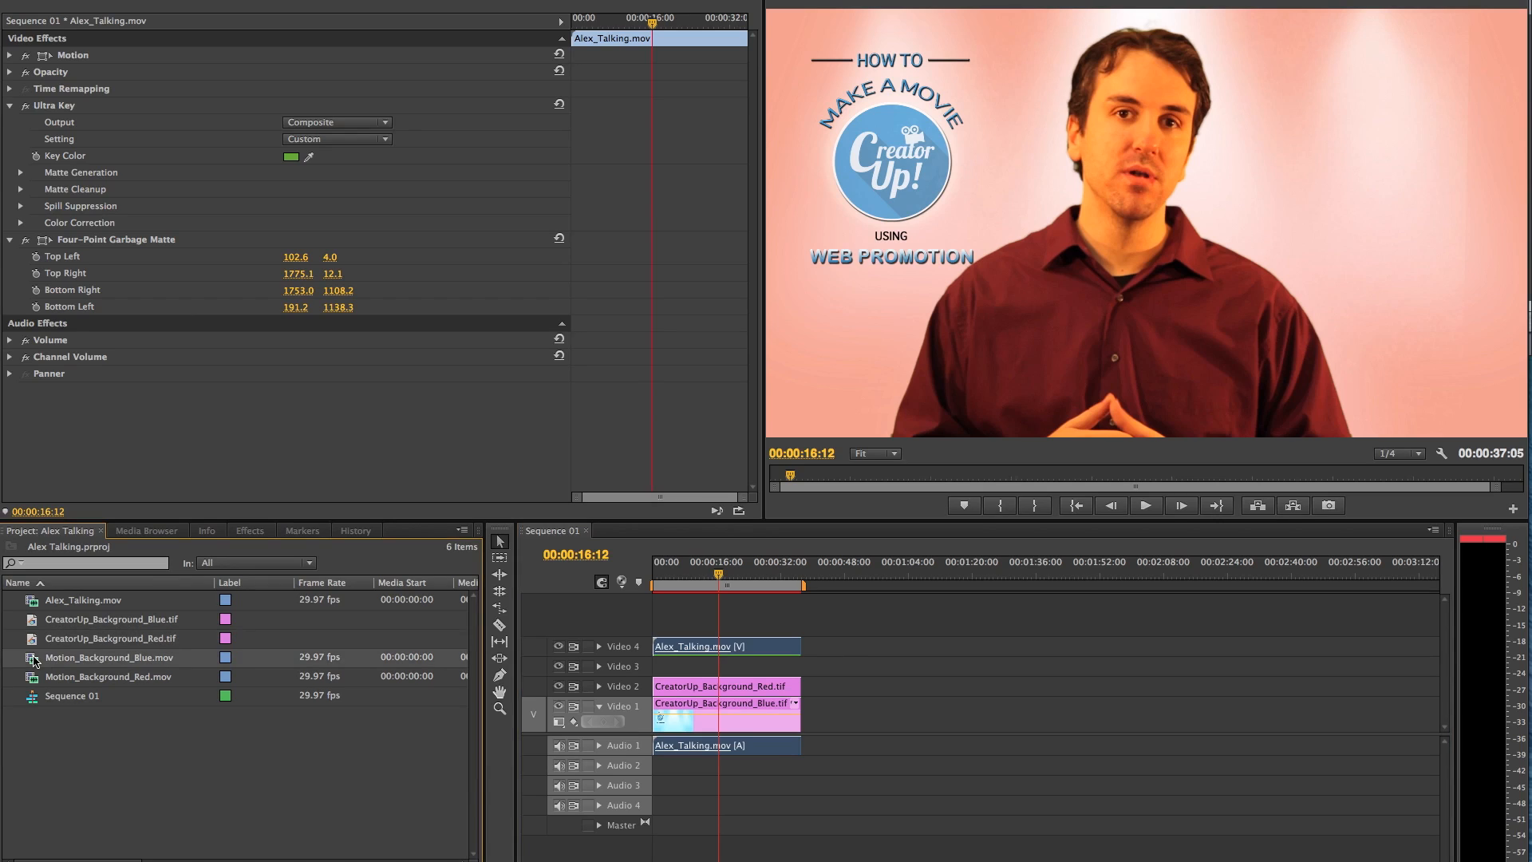
left_click_drag(32, 660, 664, 672)
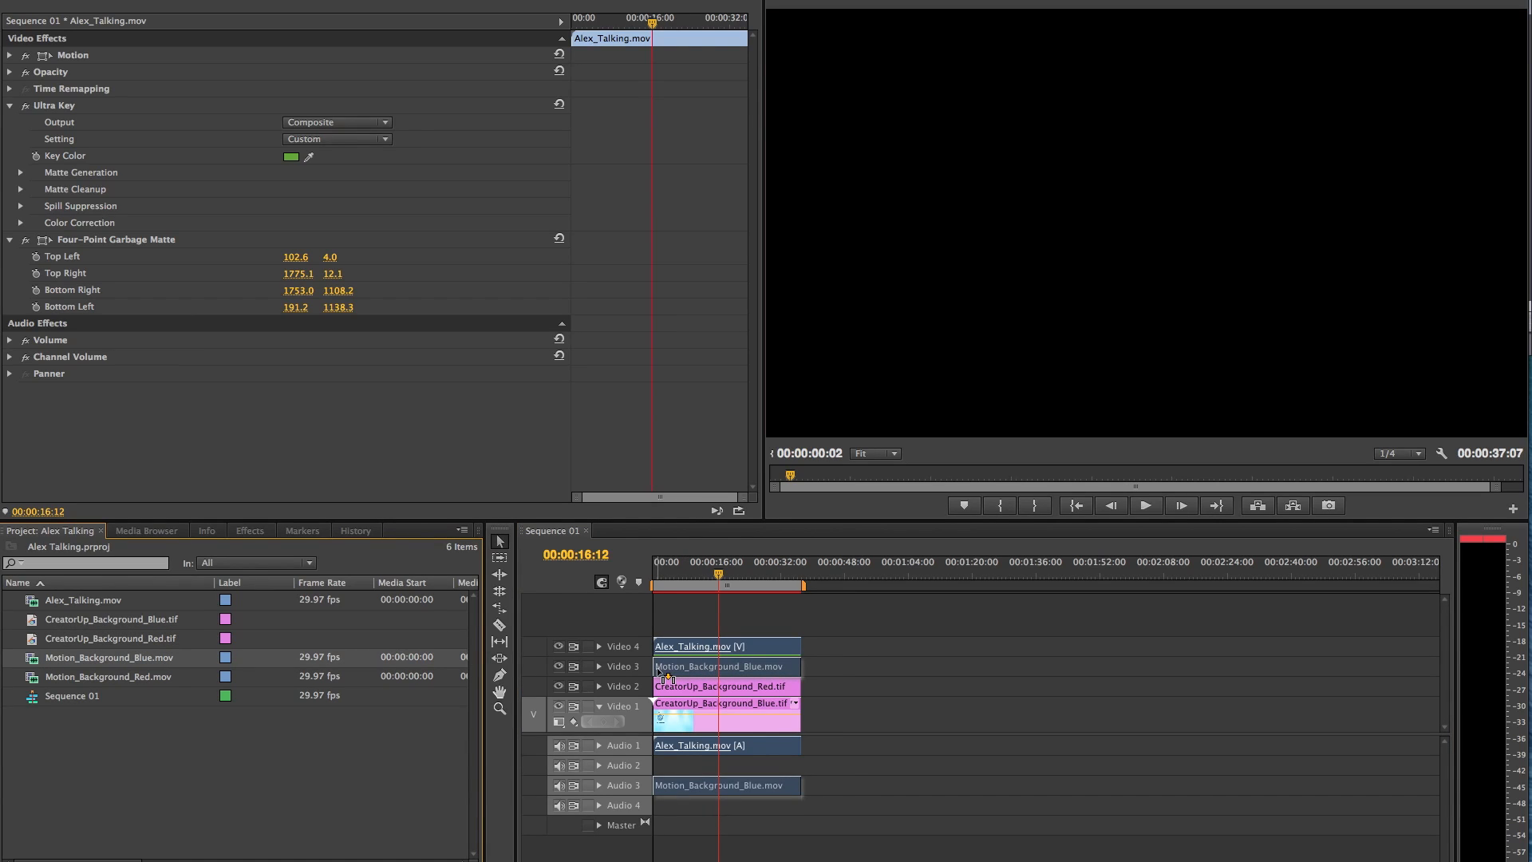
left_click_drag(664, 672, 664, 673)
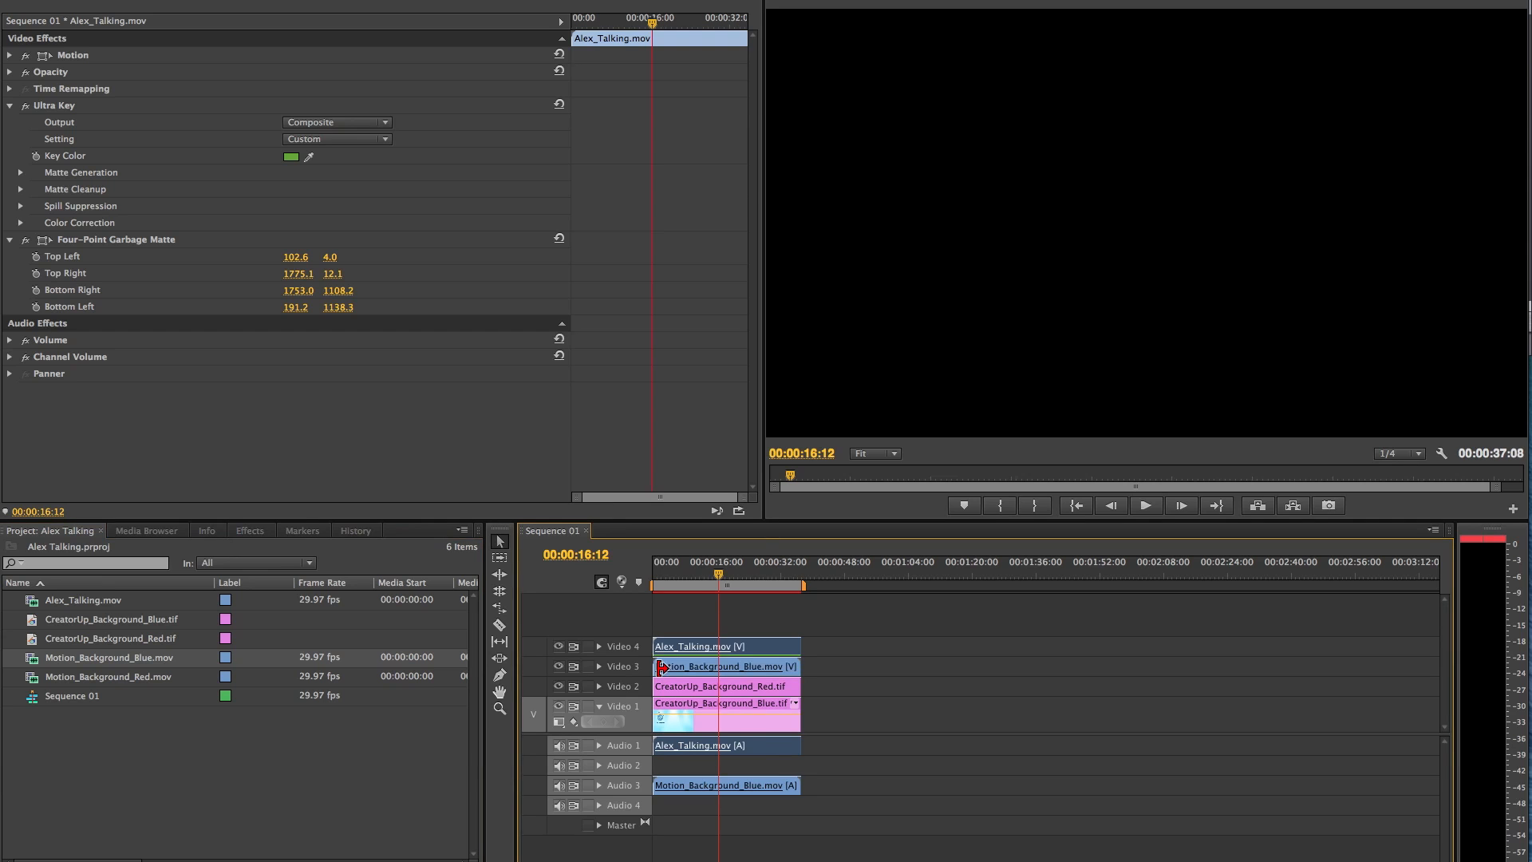
- Mute the system sound and play the composite over the blue motion background from 00:00:08:06 to 00:00:14:12
left_click(687, 574)
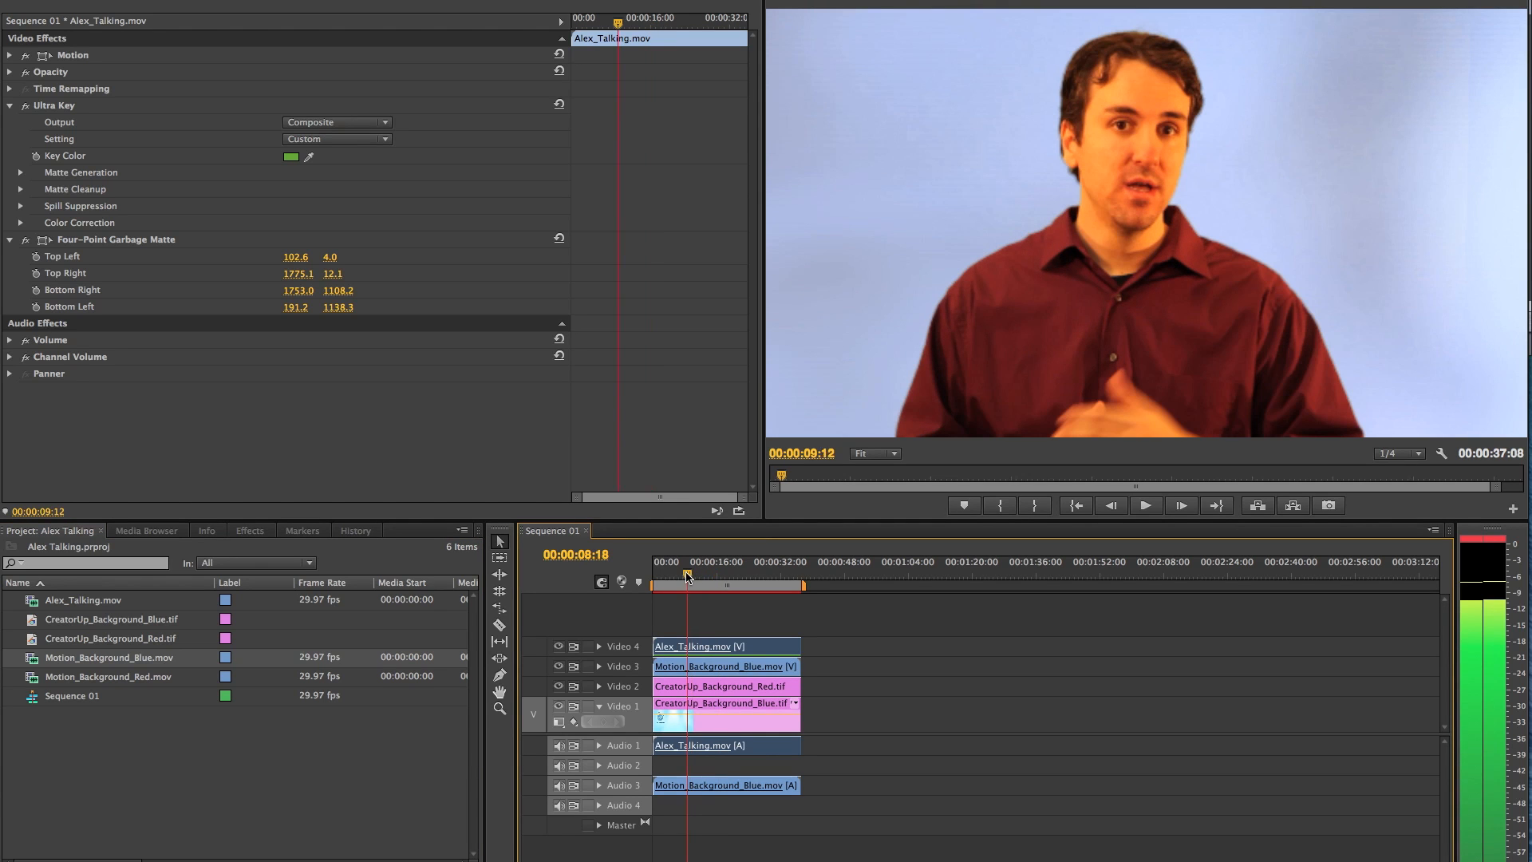
key("XF86AudioMute")
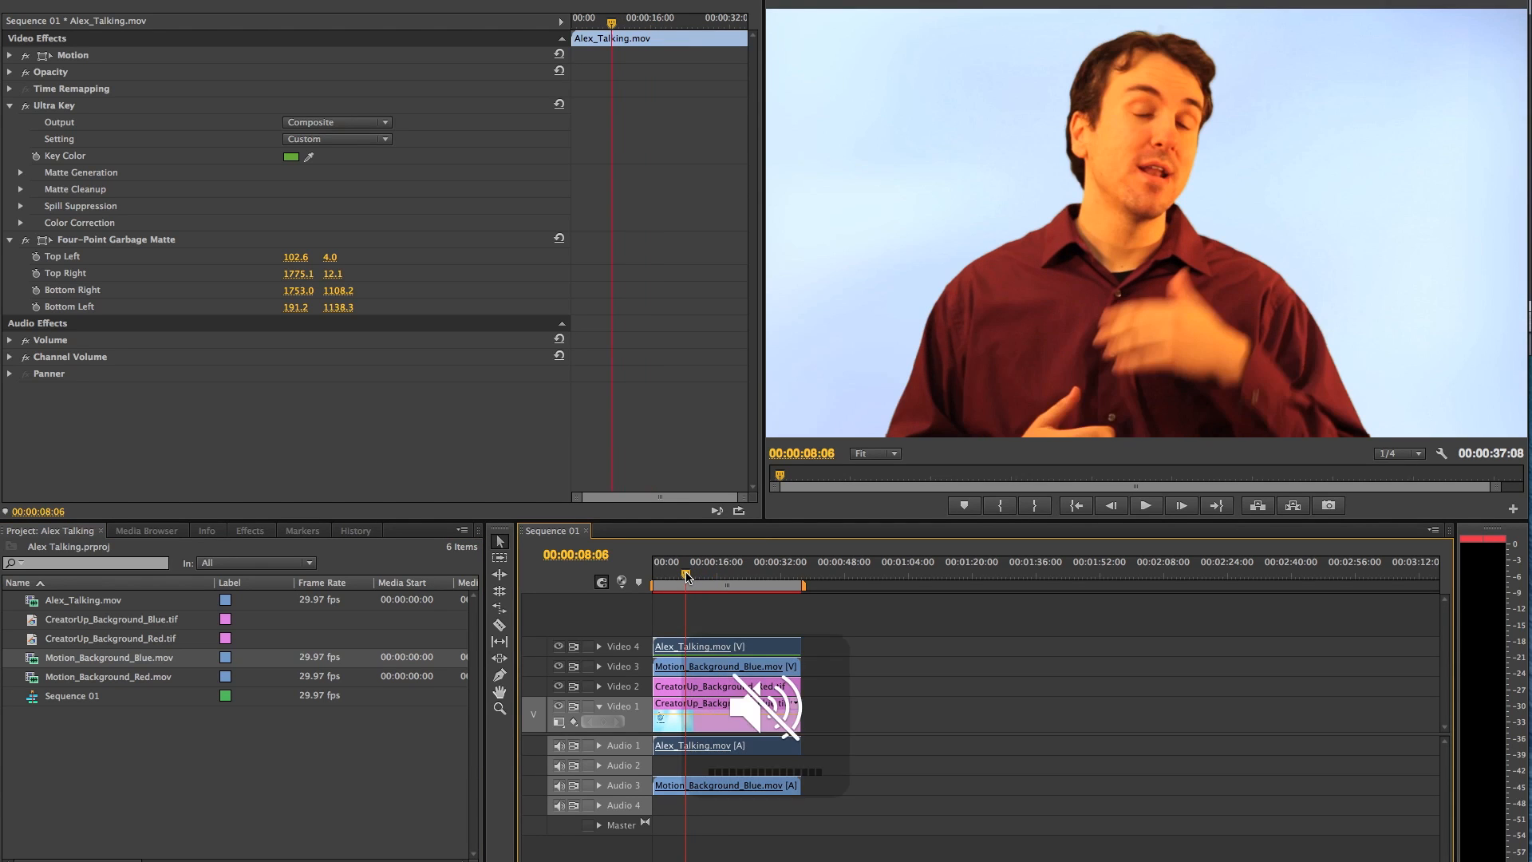
key("space")
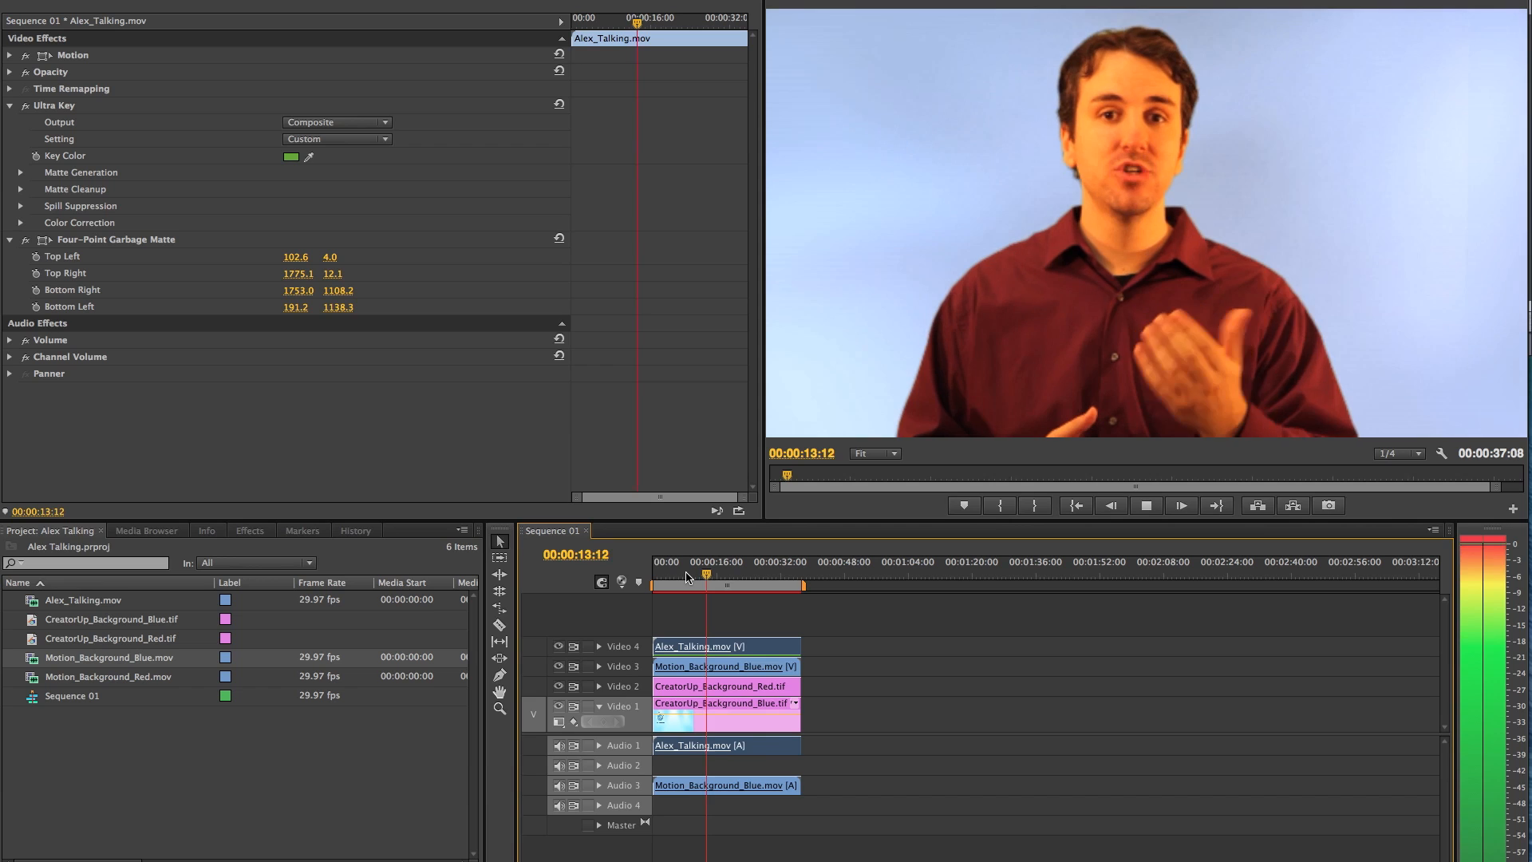
key("space")
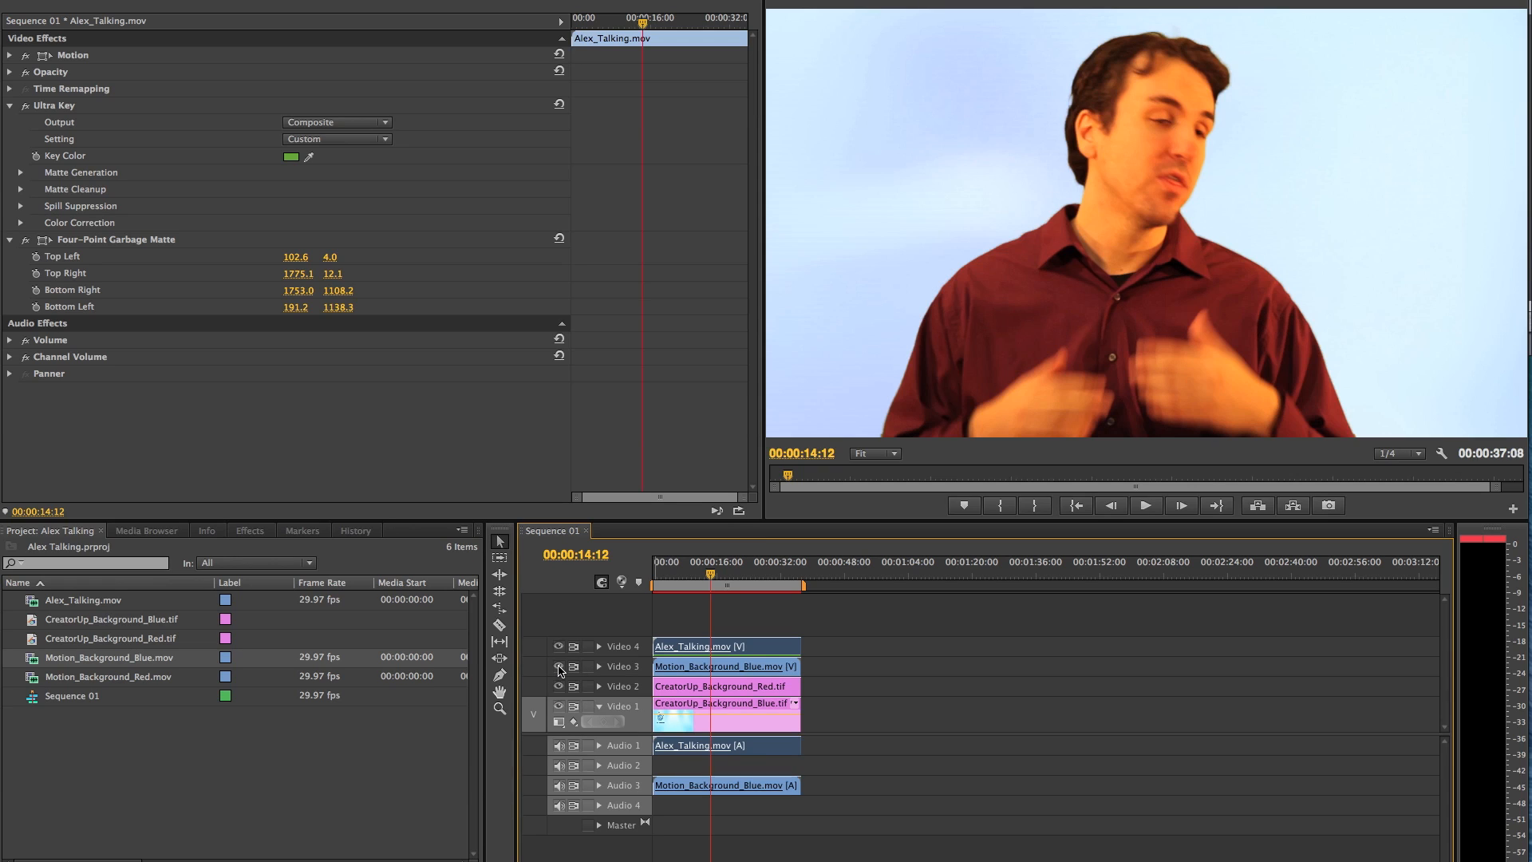
- Temporarily hide the Video 3 and Video 2 track outputs to preview the red and blue still backgrounds
left_click(560, 667)
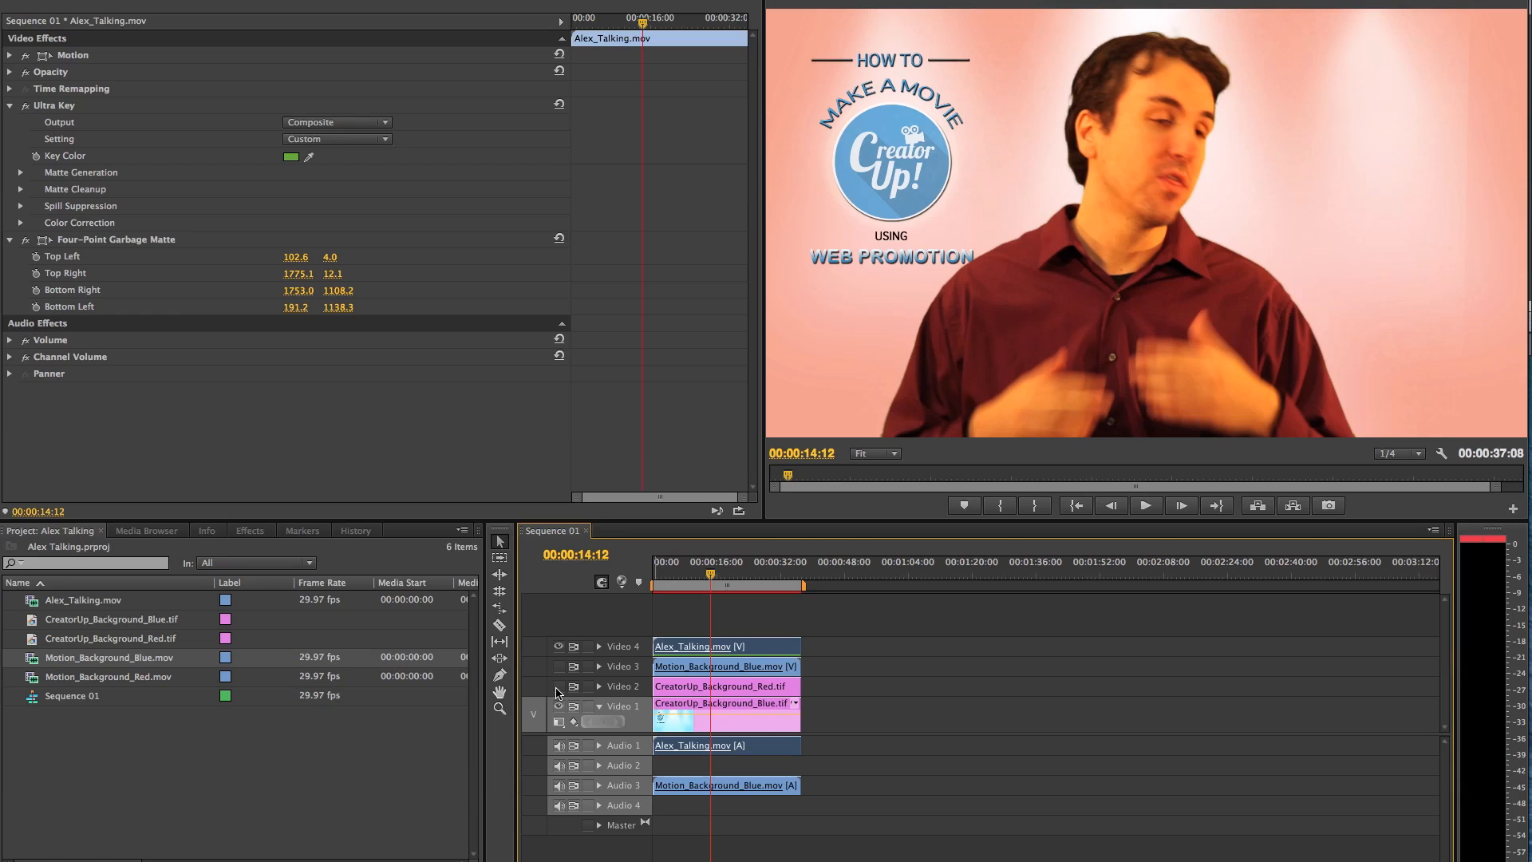
left_click(558, 688)
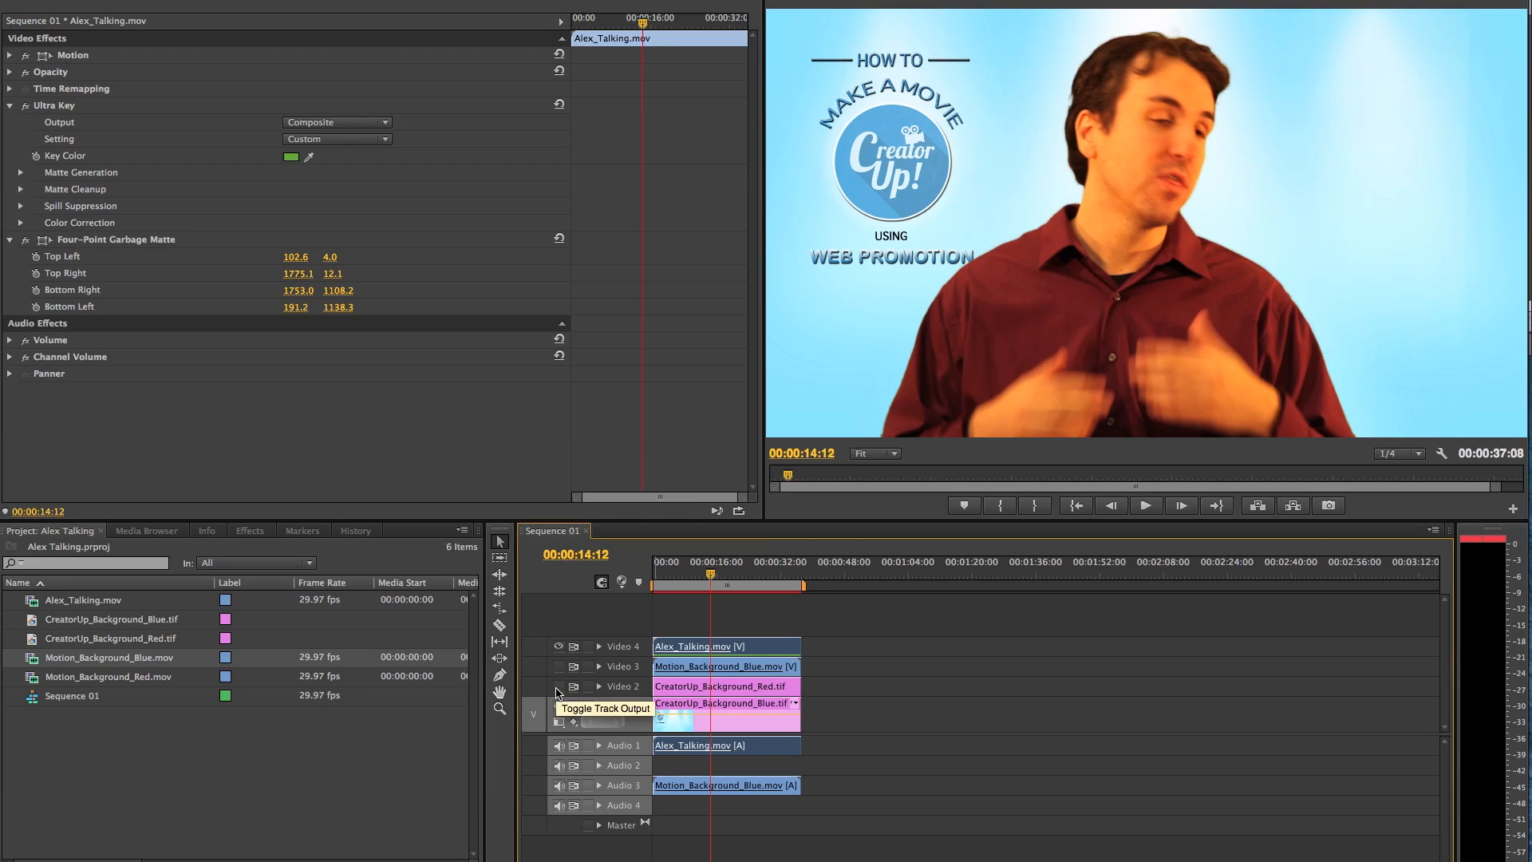
left_click(558, 687)
left_click(558, 666)
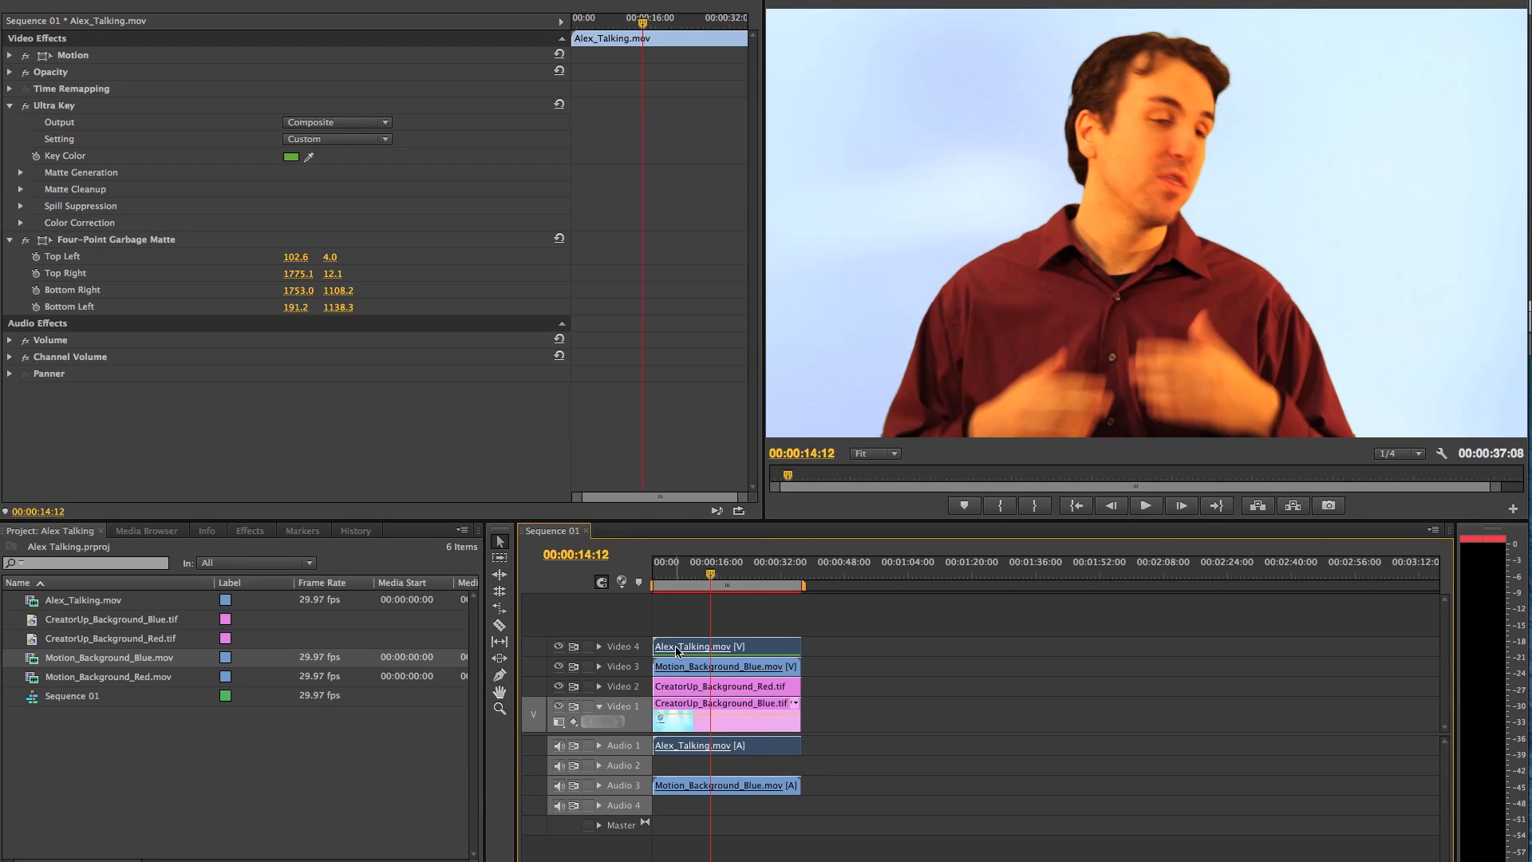
- Compare the backgrounds by switching off the outputs of Video 3, Video 2 and Video 1 in turn, and switch all tracks back on
left_click(558, 666)
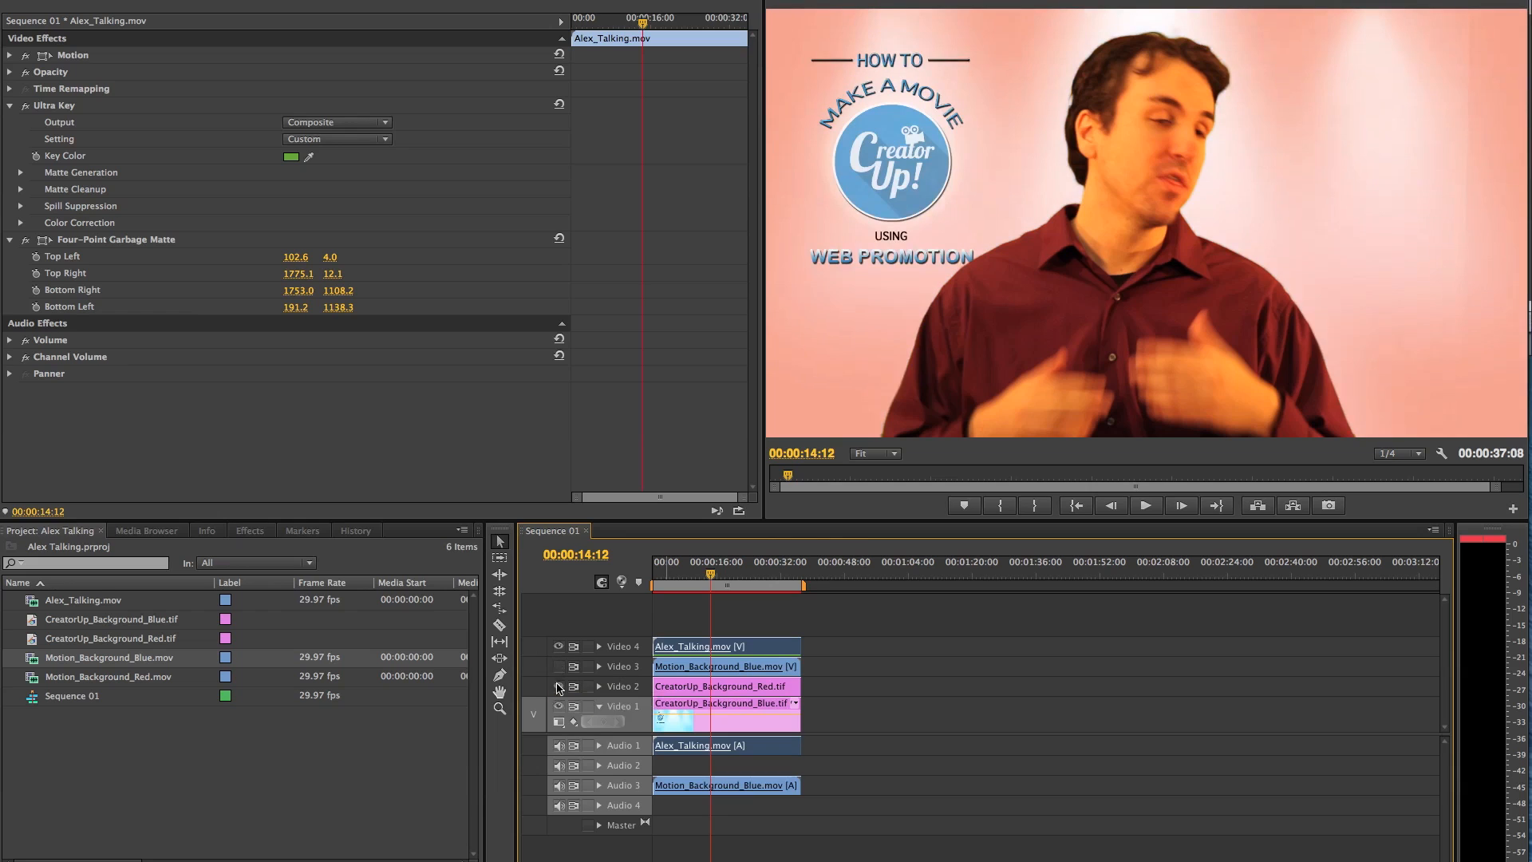
left_click(559, 687)
left_click(558, 707)
left_click(558, 704)
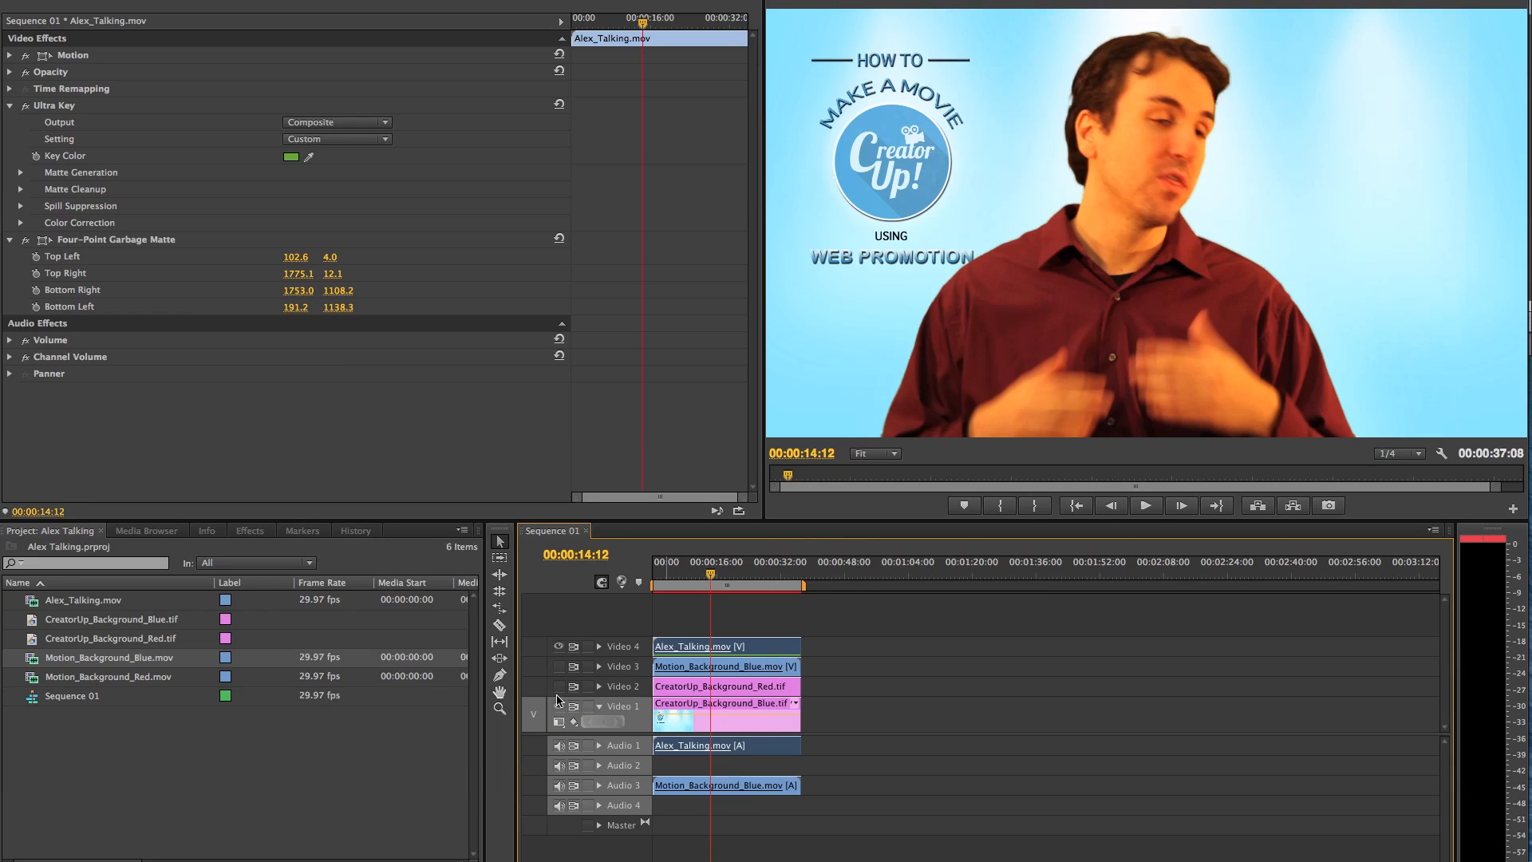
left_click(559, 686)
left_click(558, 686)
left_click(558, 687)
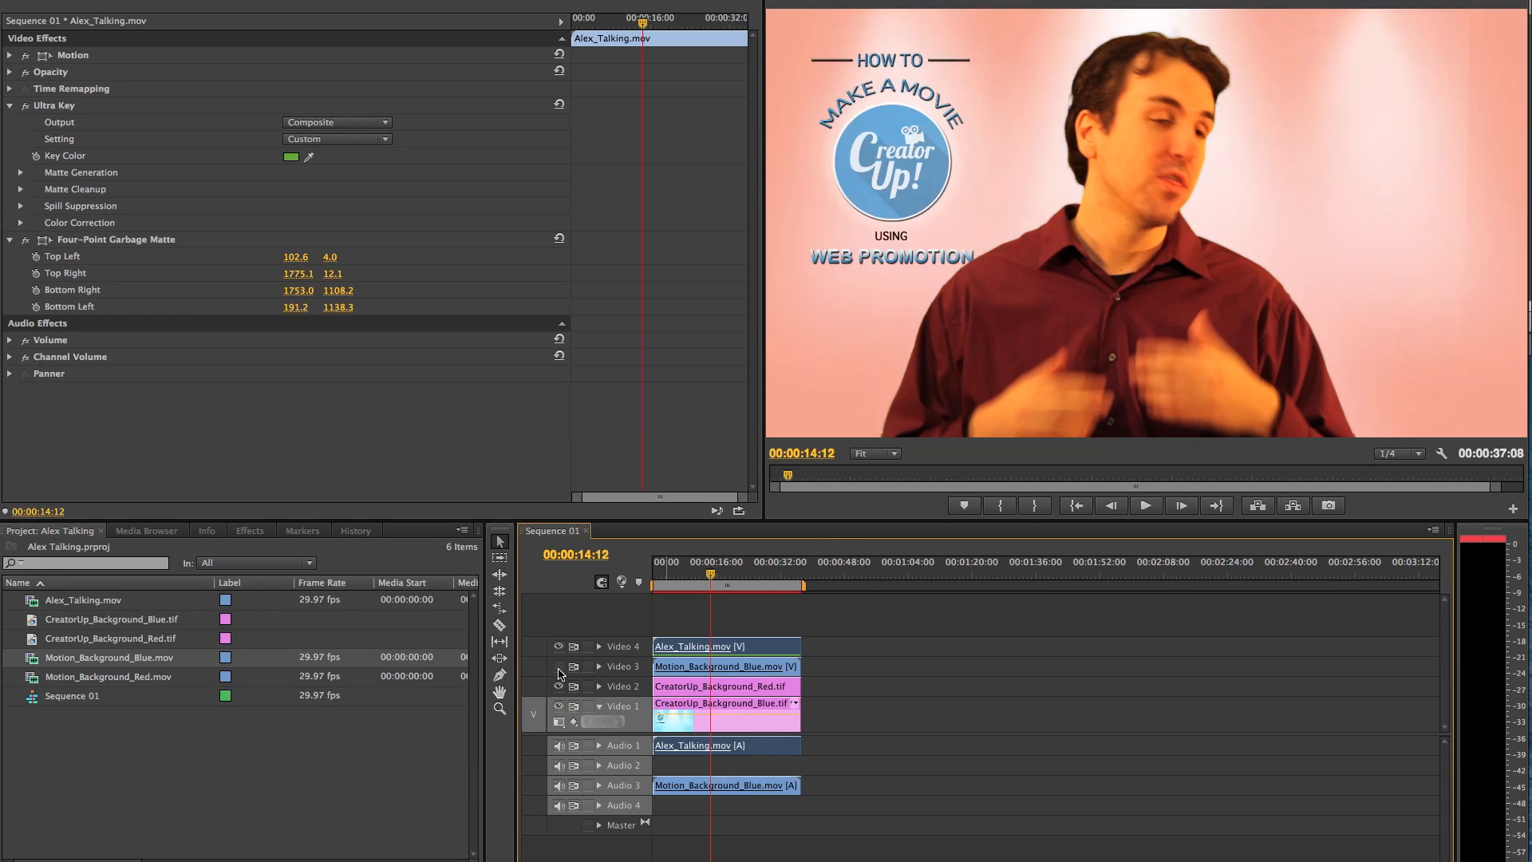
left_click(560, 687)
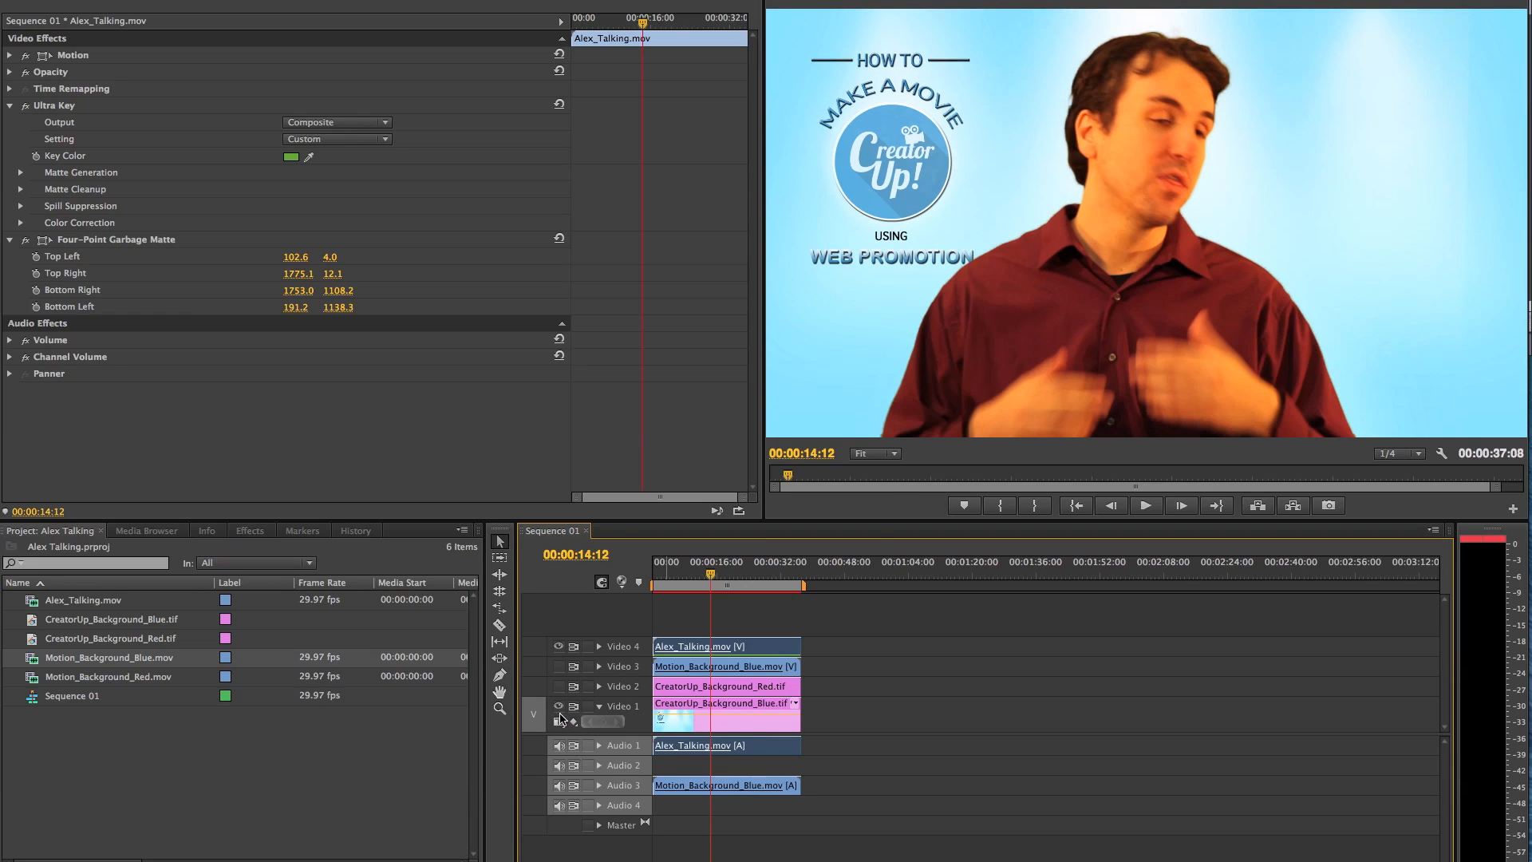
left_click(560, 707)
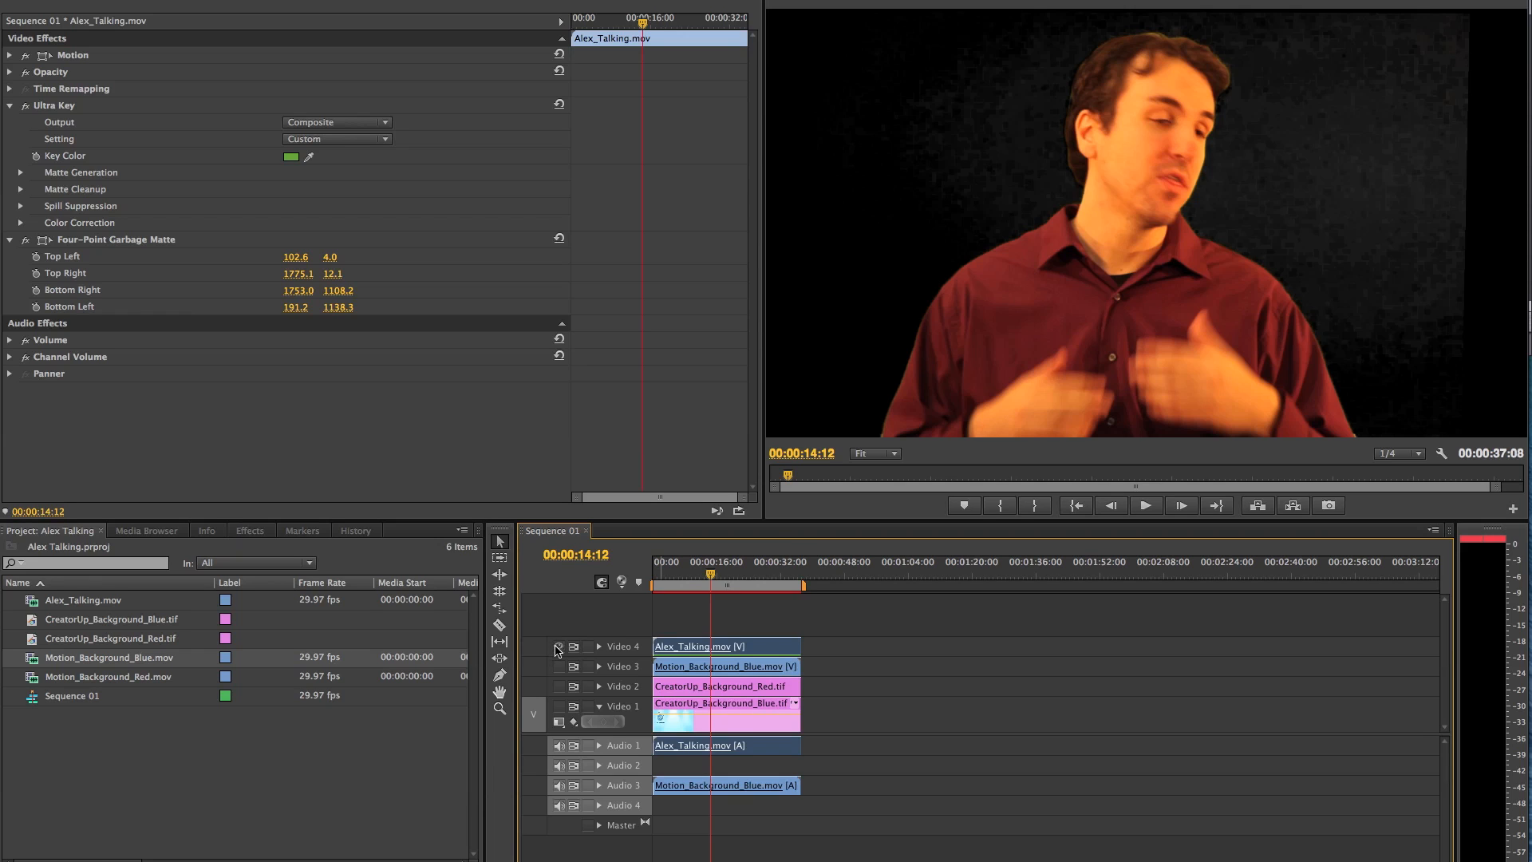
left_click(558, 647)
left_click(558, 666)
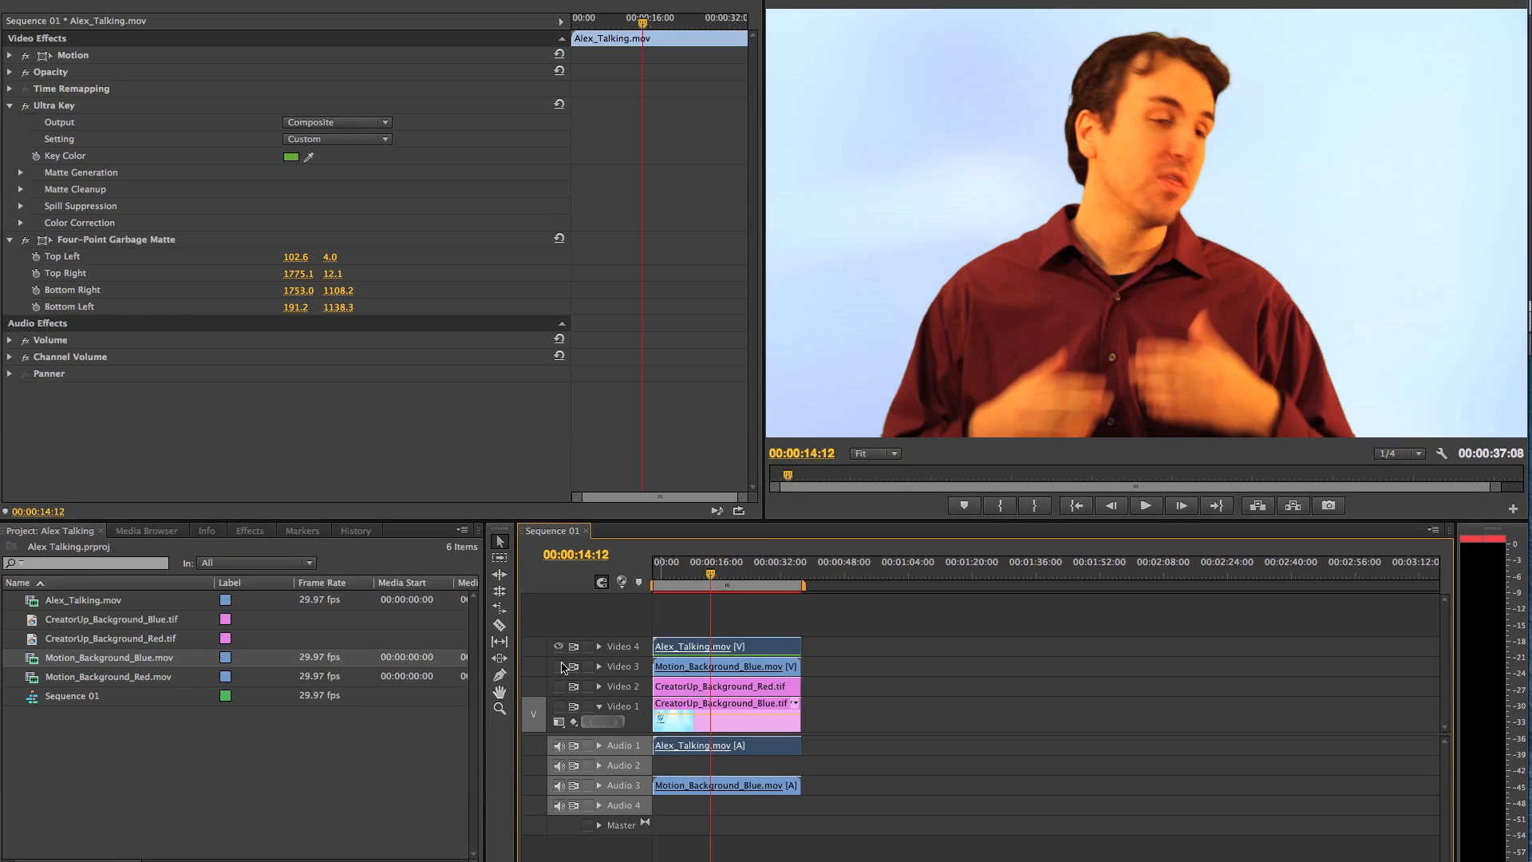
left_click(558, 686)
left_click(559, 706)
- Move the Alex_Talking.mov video clip up to Video 5 and place Motion_Background_Red.mov at the start of Video 4
left_click_drag(746, 648, 747, 631)
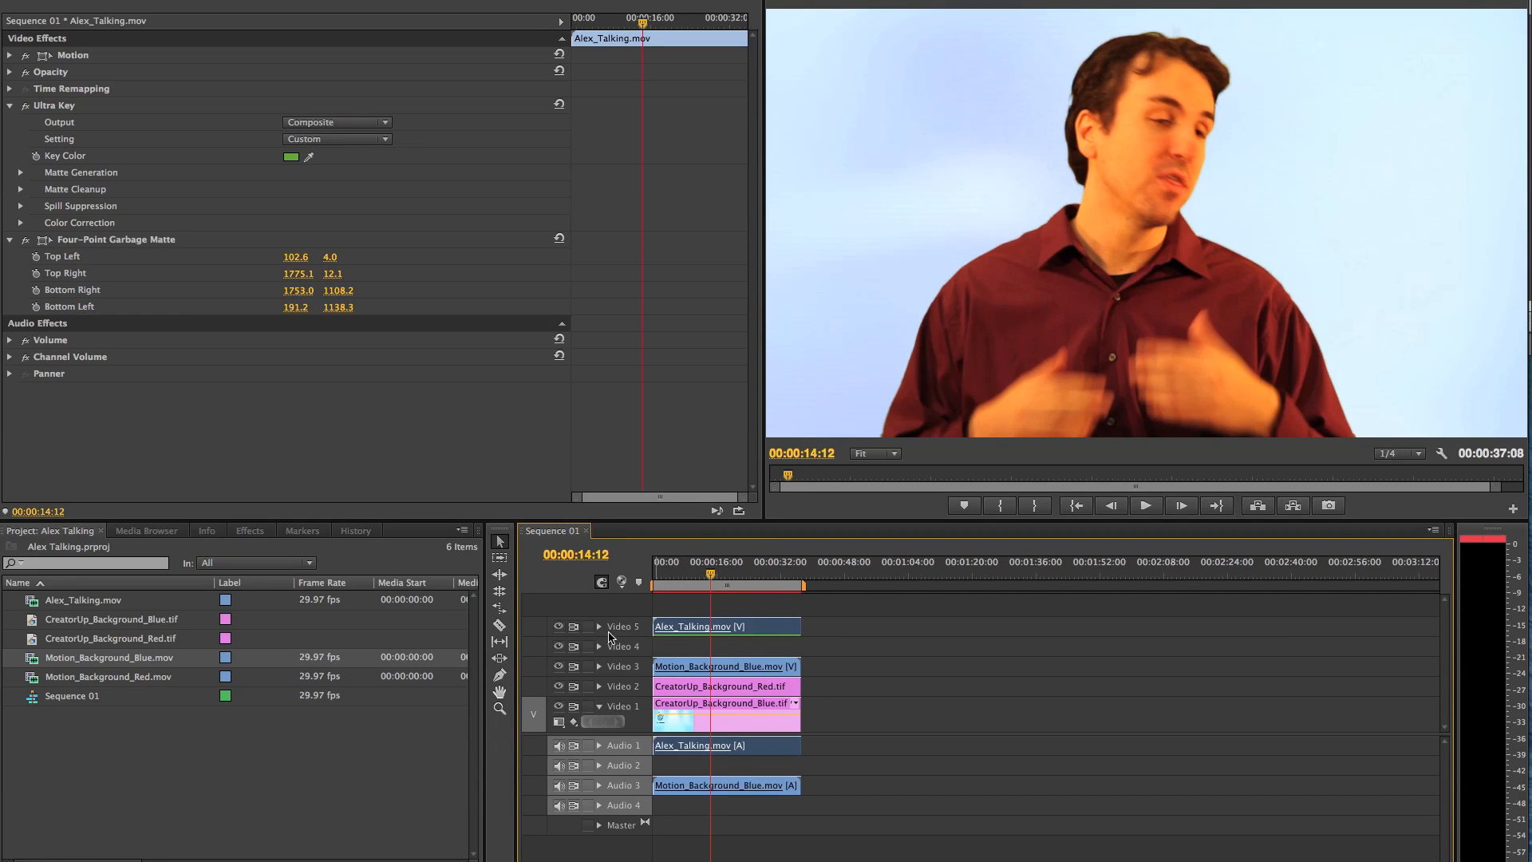
left_click(30, 679)
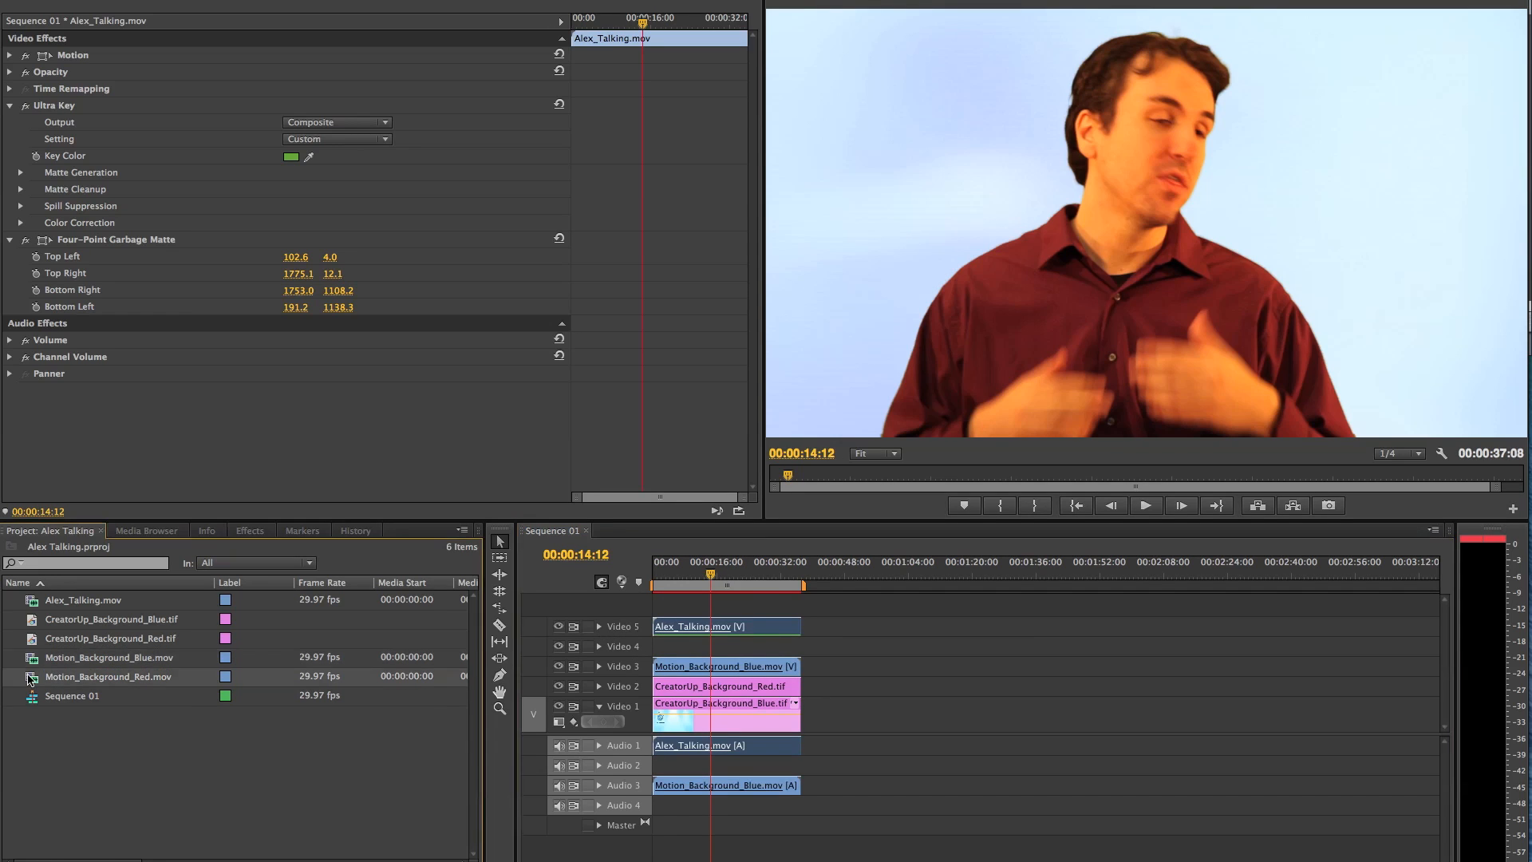
left_click_drag(30, 679, 663, 646)
- Unlink the Motion_Background_Red.mov clip and delete its audio from Audio 4
left_click(780, 808)
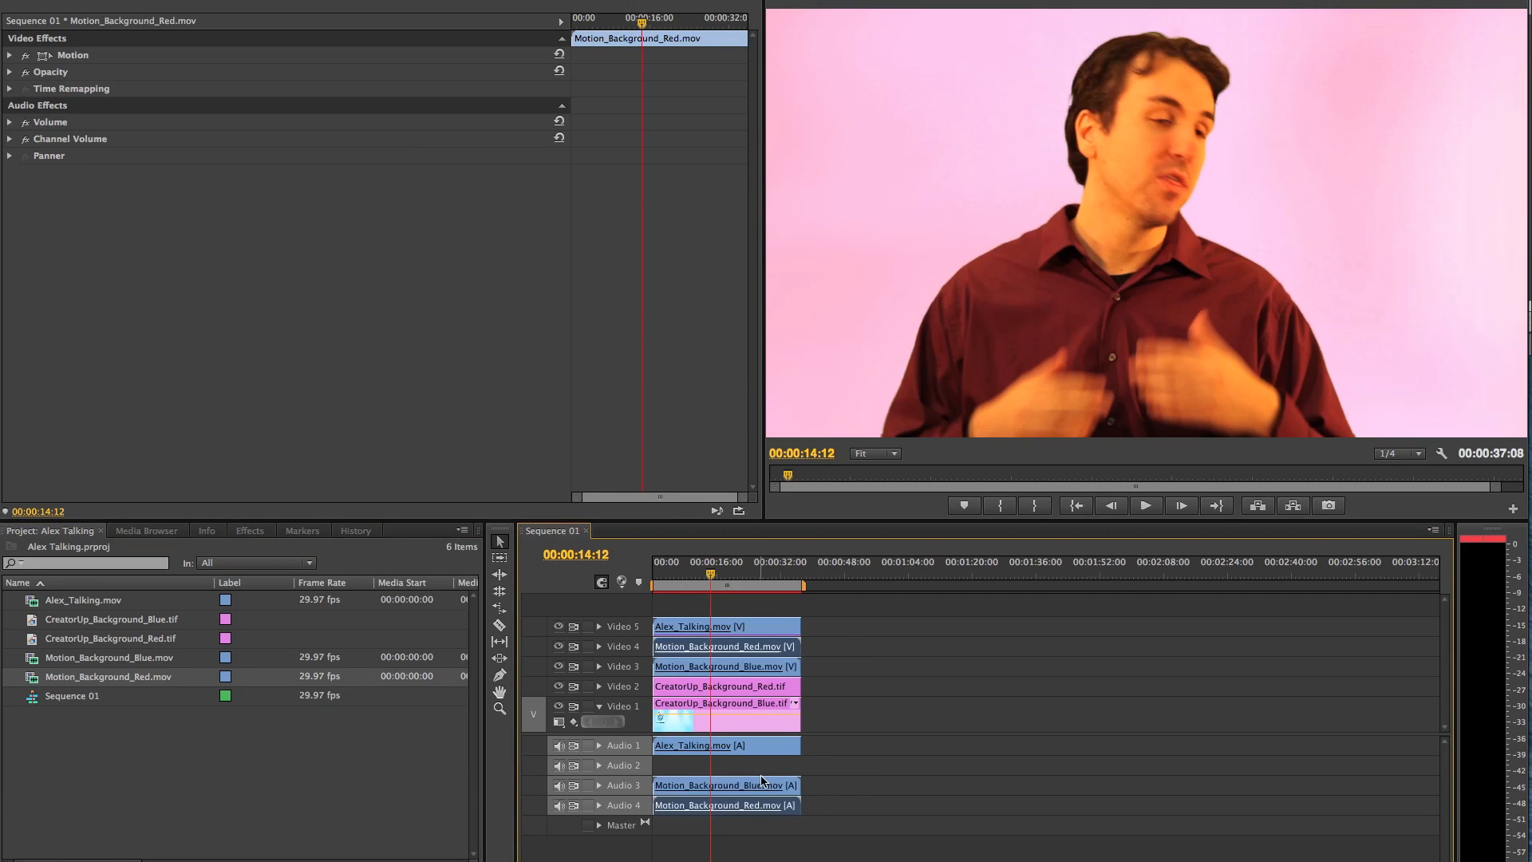
left_click(759, 790)
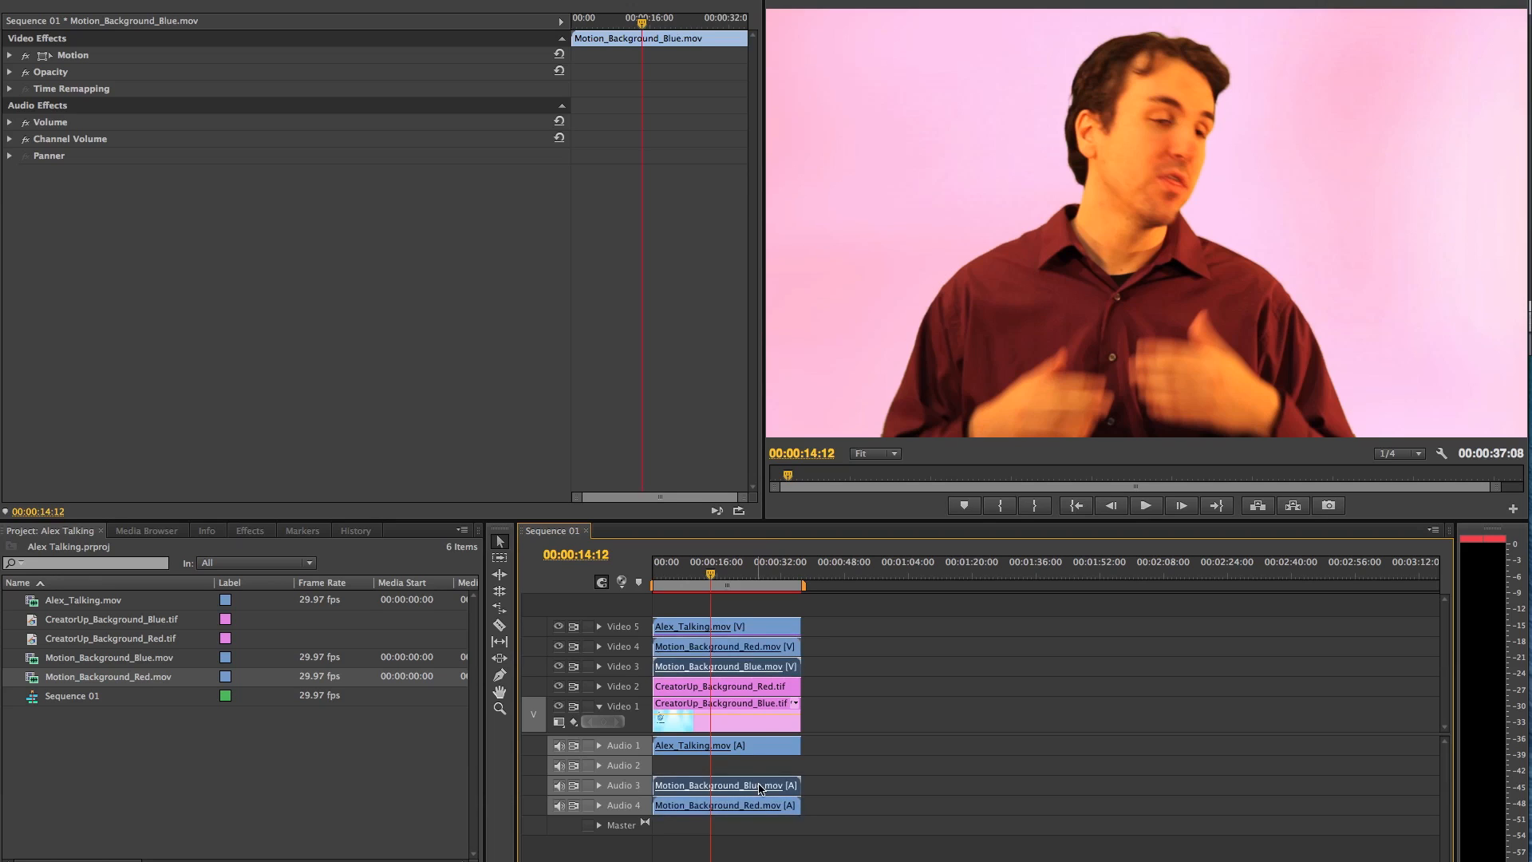
left_click(757, 802)
left_click(753, 786)
left_click(754, 810)
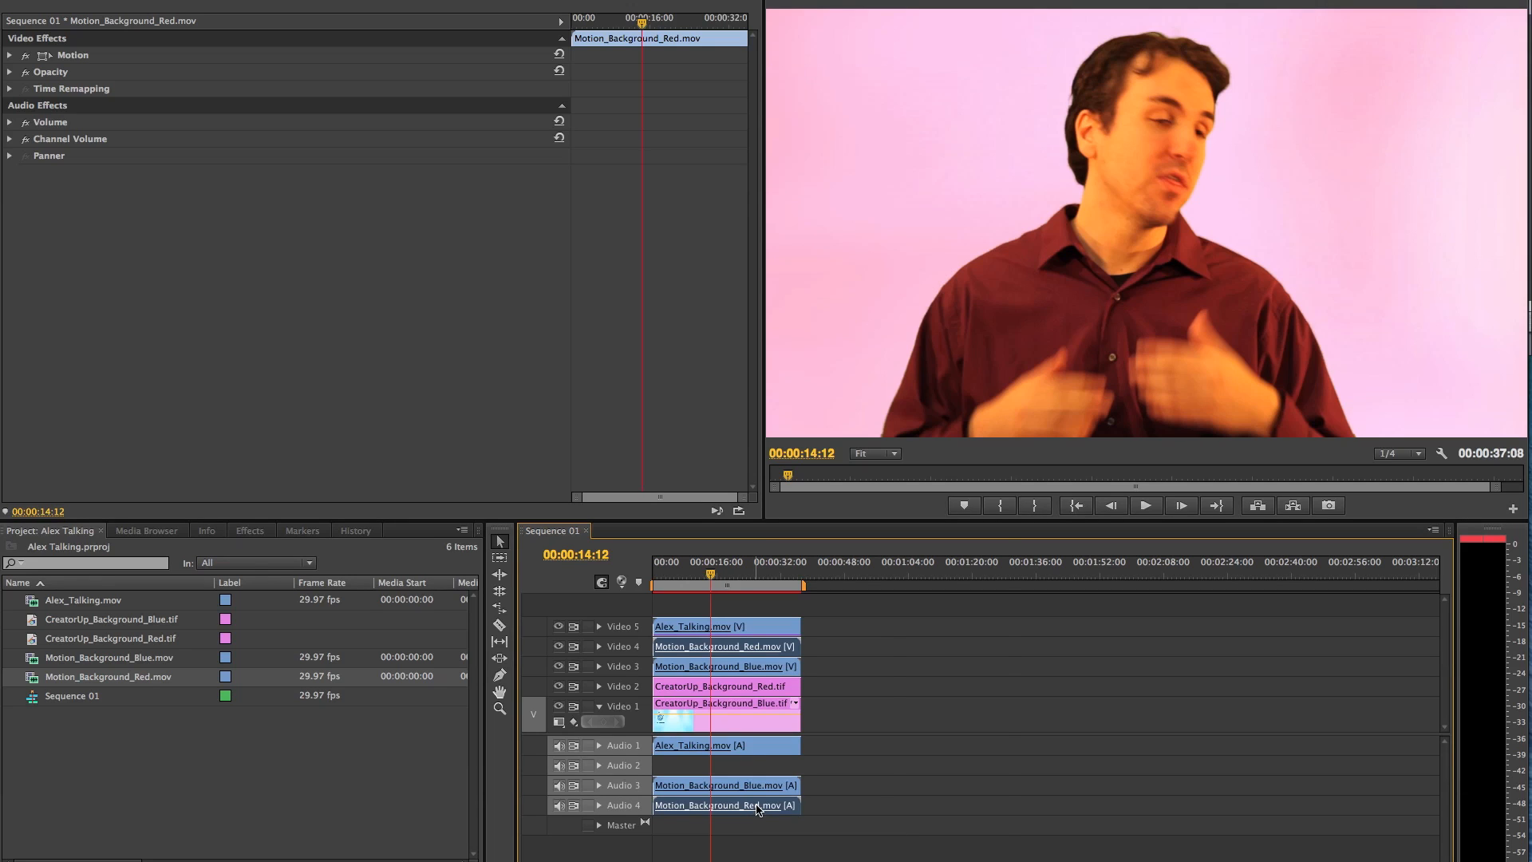
right_click(757, 810)
left_click(820, 469)
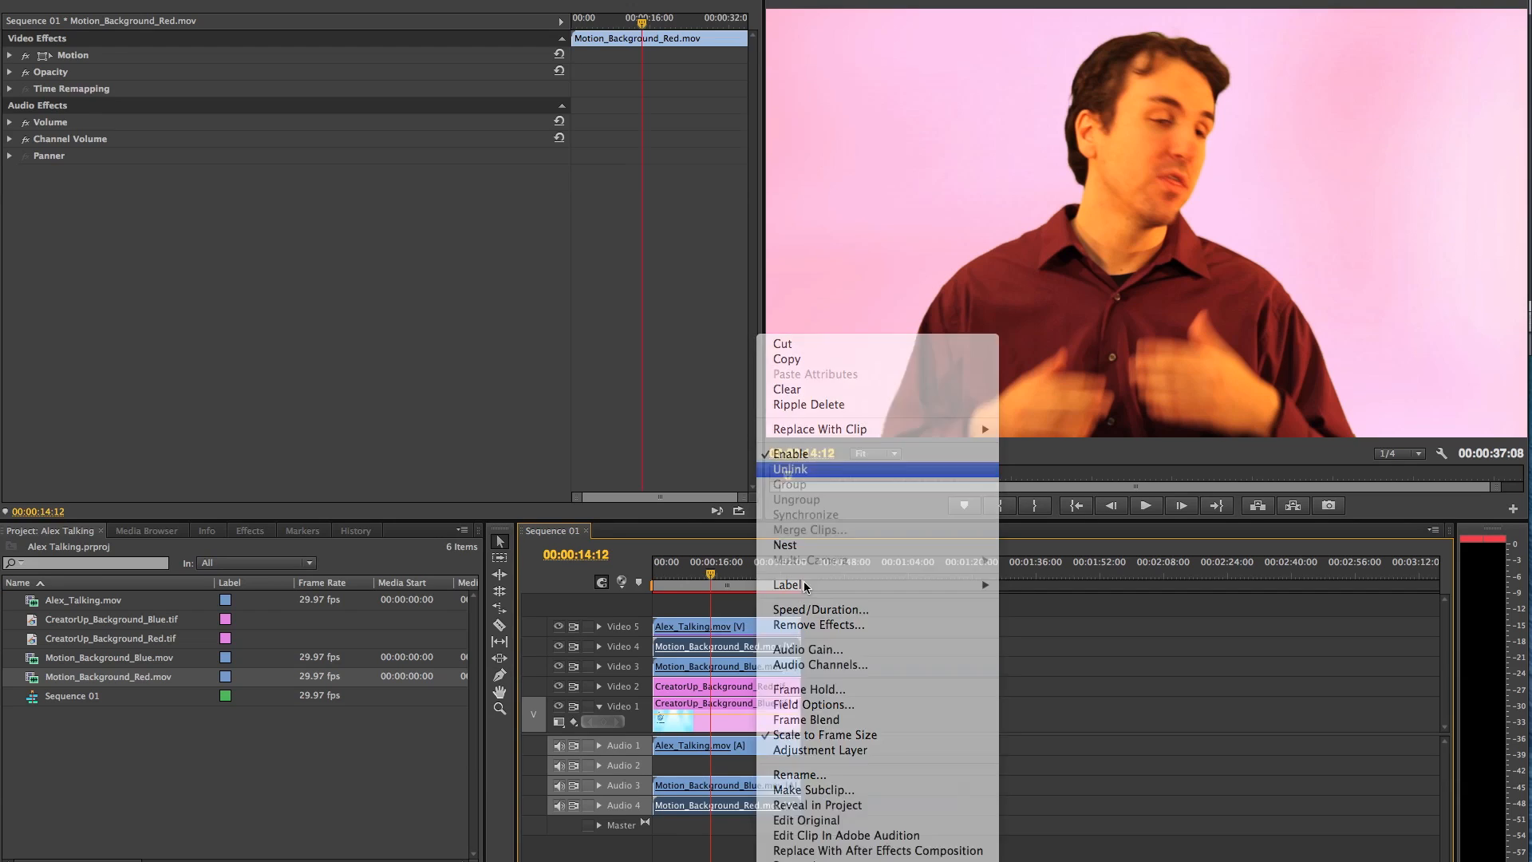
left_click(816, 816)
left_click(783, 813)
key("Delete")
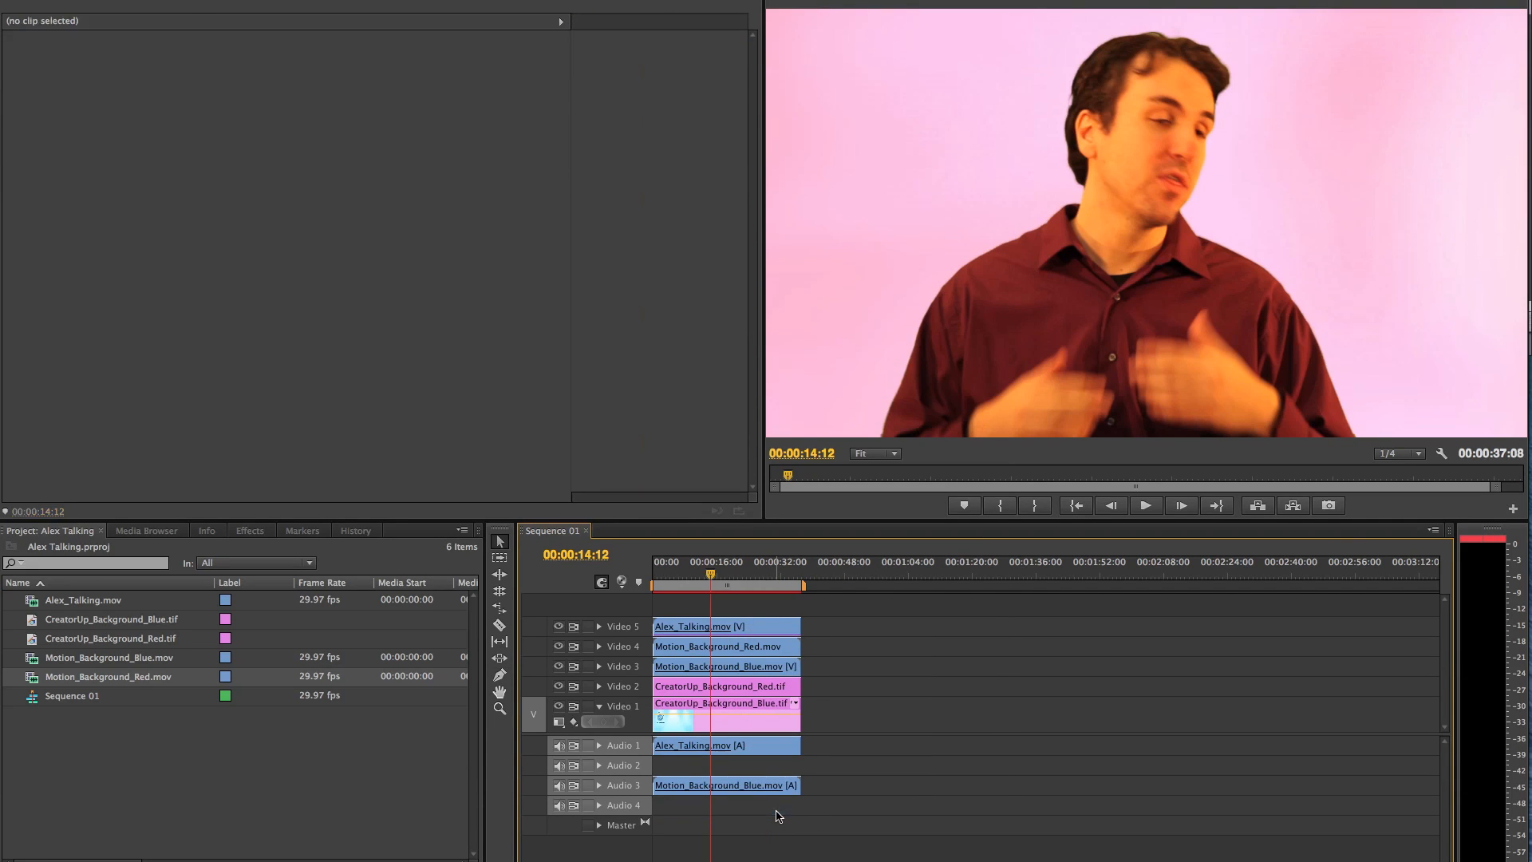
- Unlink the Motion_Background_Blue.mov clip and delete its audio from Audio 3
left_click(771, 786)
right_click(771, 786)
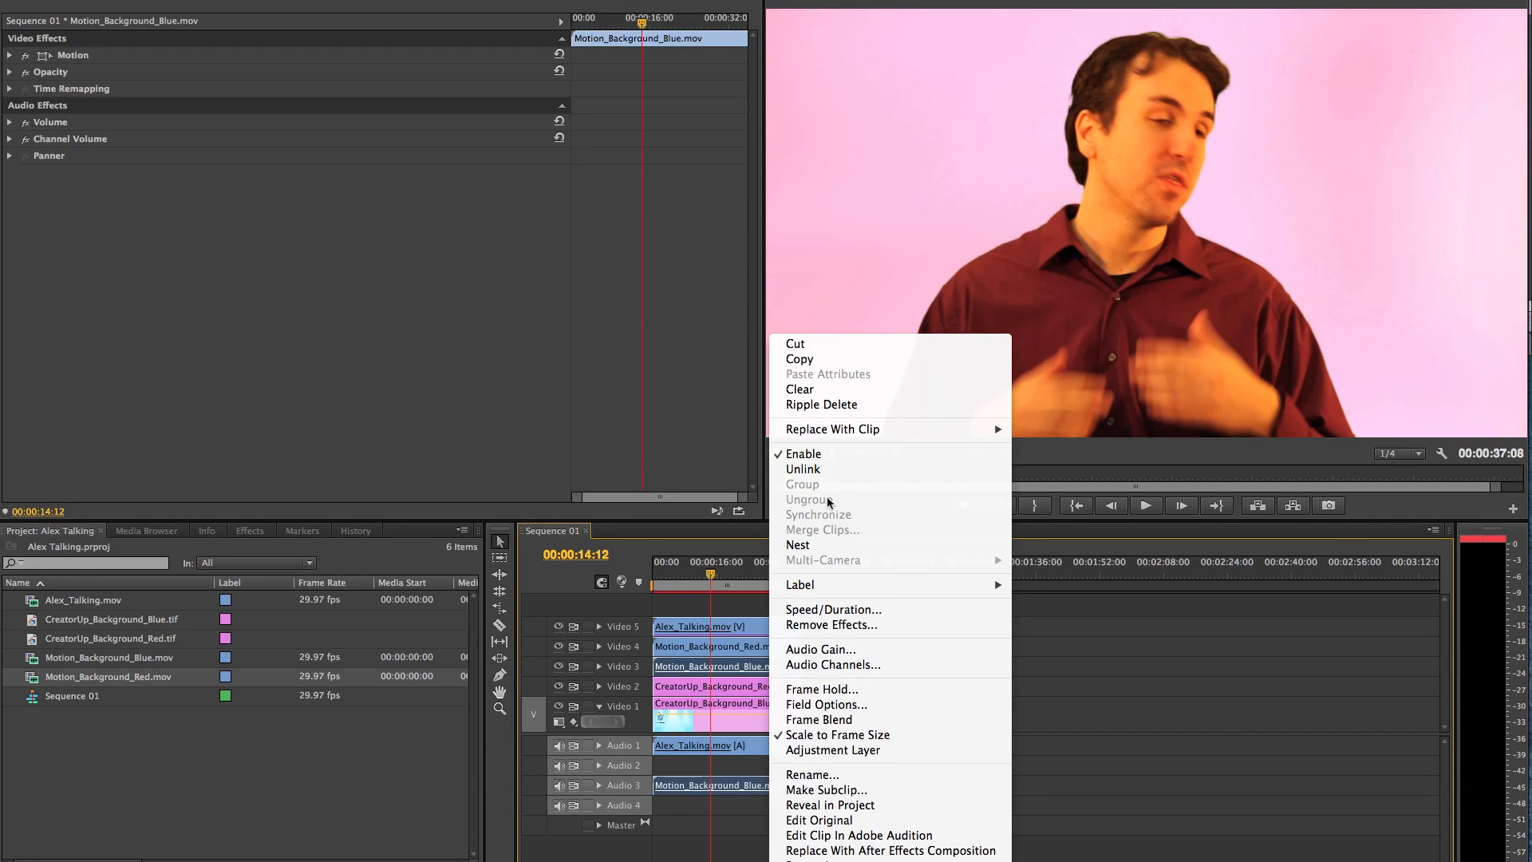
left_click(828, 473)
left_click(838, 810)
left_click(773, 792)
key("Delete")
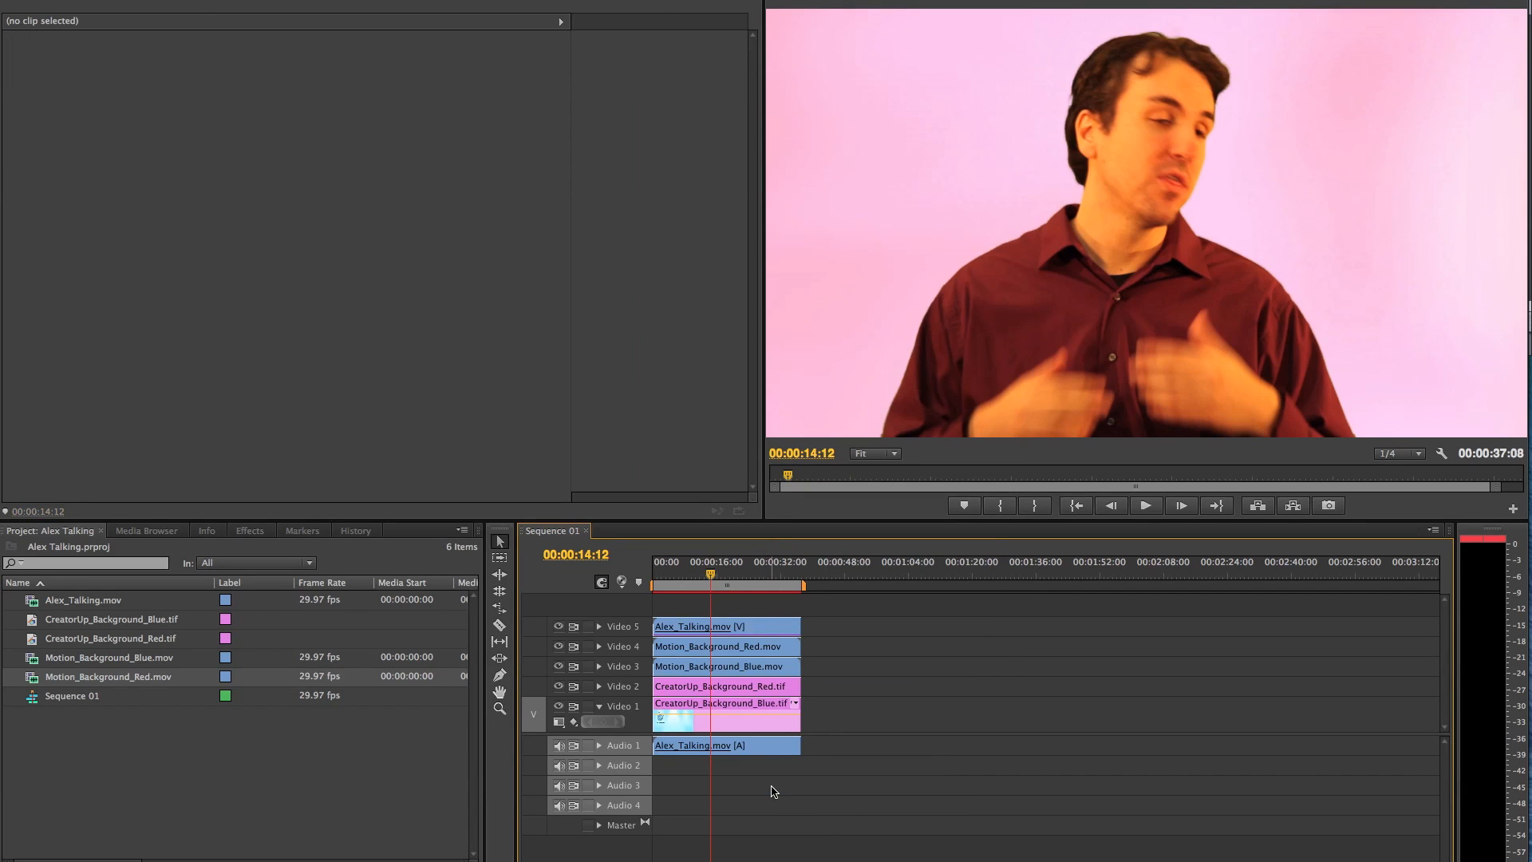
- Play the composite over the red motion background from 00:00:13:12 to 00:00:15:29
left_click(691, 572)
left_click_drag(689, 571, 707, 570)
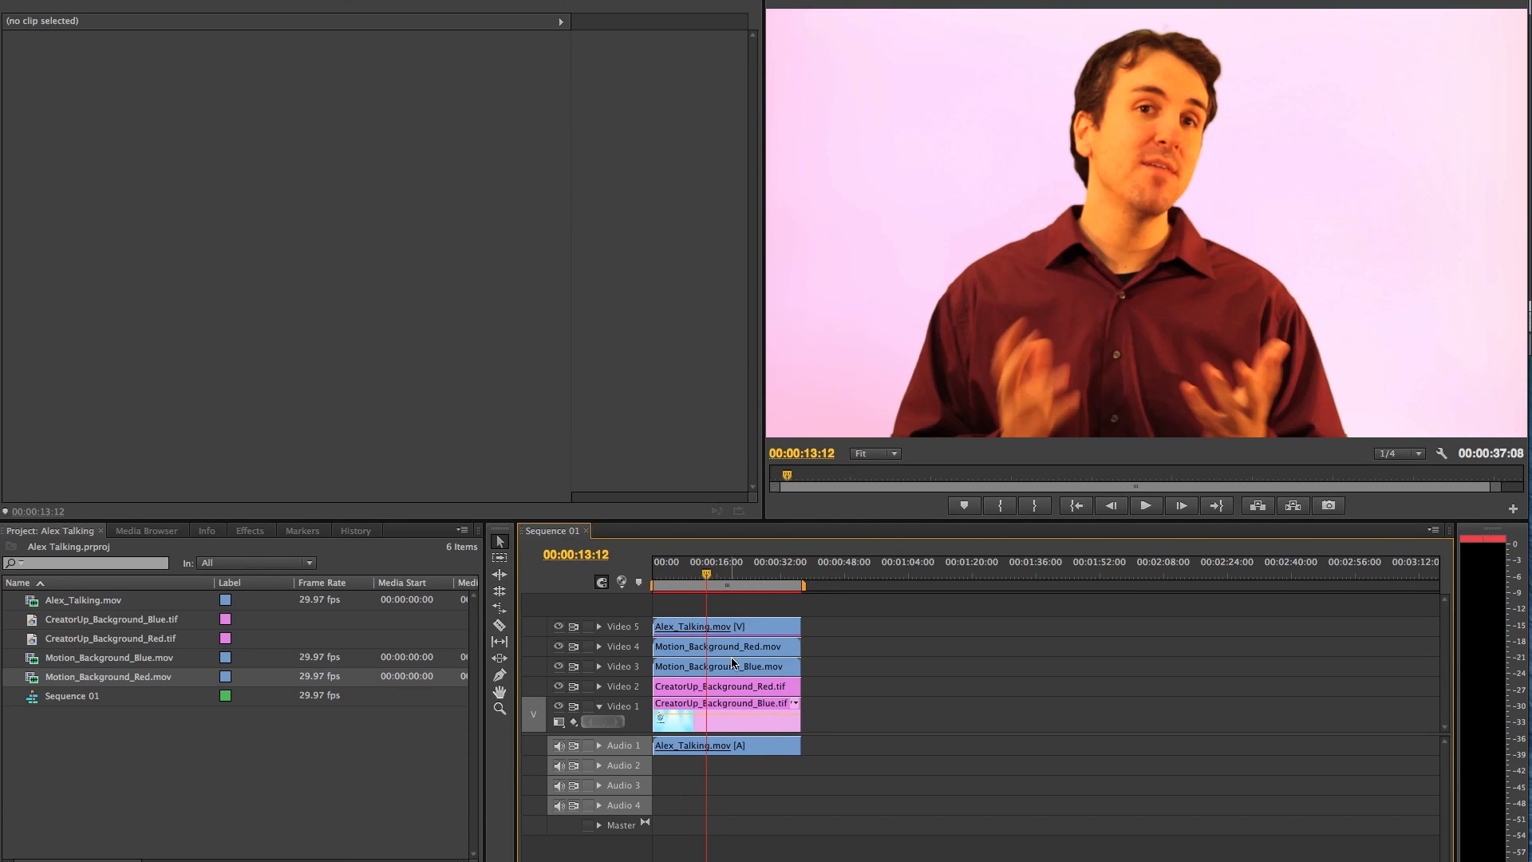
key("space")
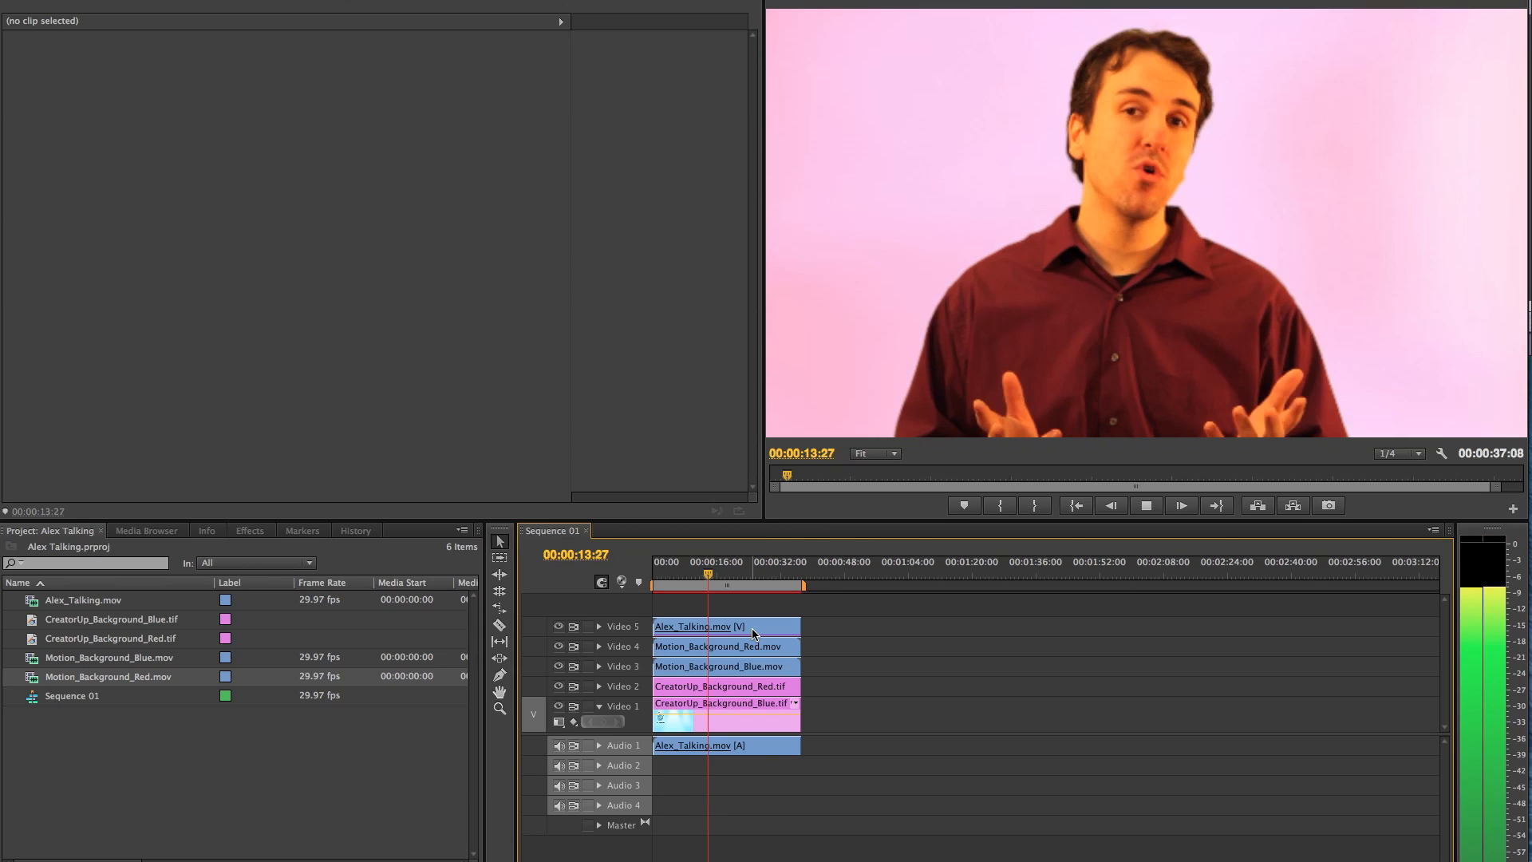
key("space")
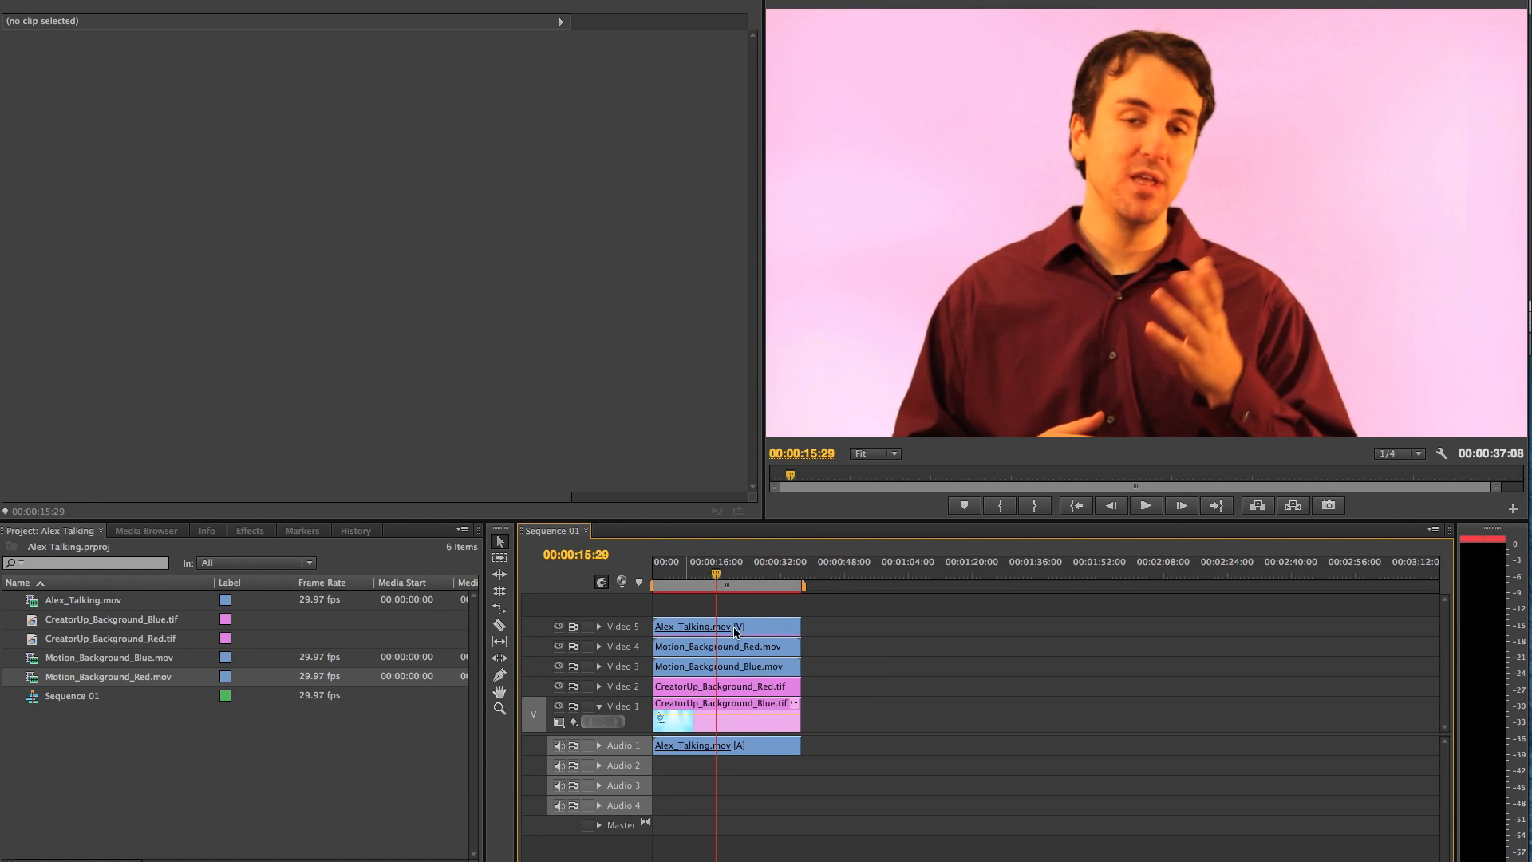
- Trim the four background clips into consecutive segments stepping from Video 4 down to Video 1, with Motion_Background_Red.mov starting at the sequence start
left_click_drag(797, 645, 680, 647)
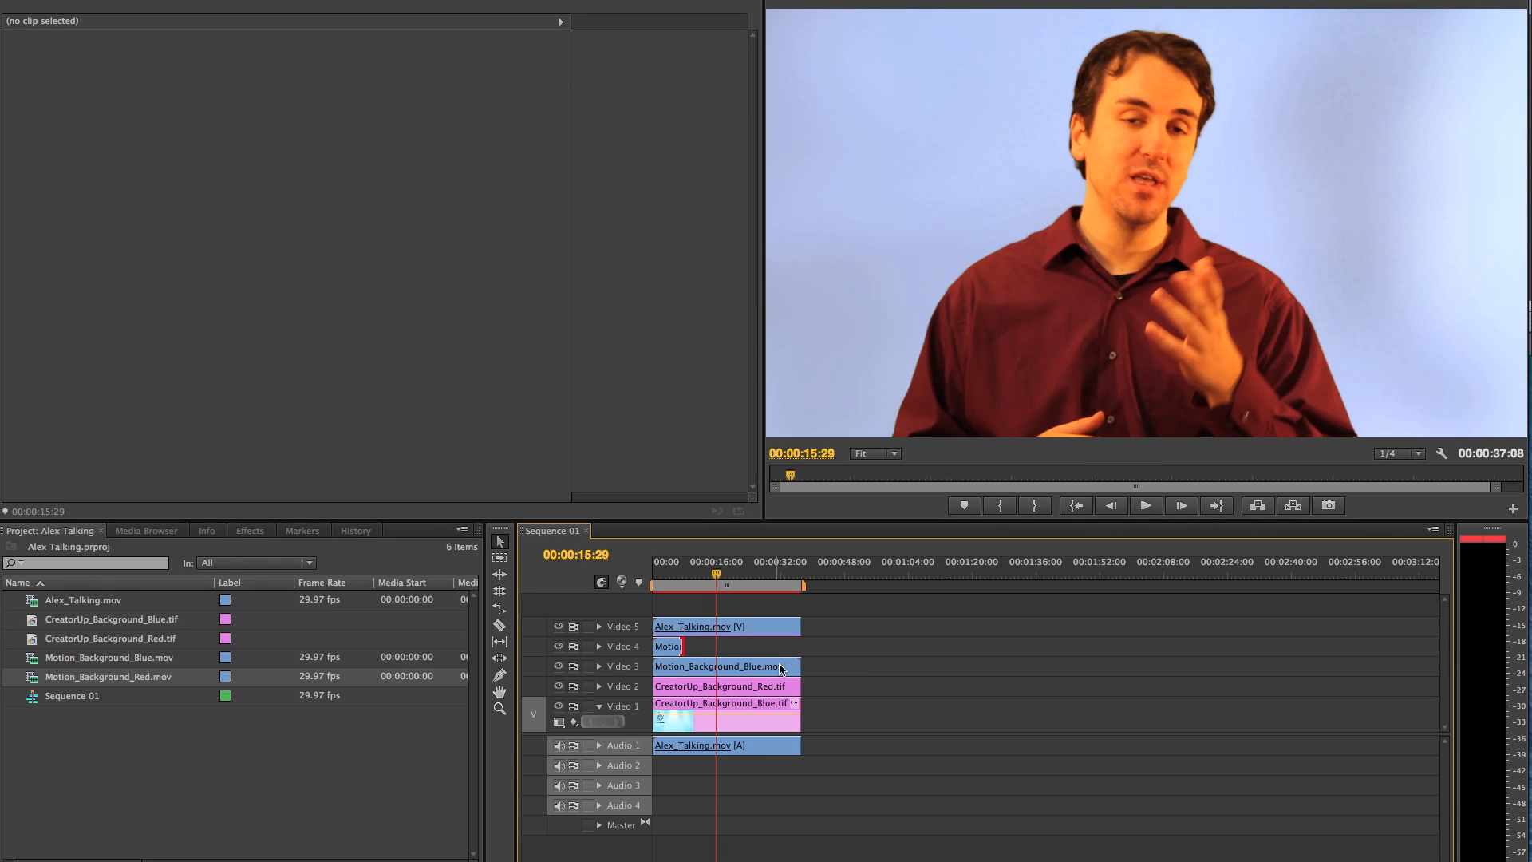
left_click_drag(660, 668, 688, 668)
left_click_drag(799, 668, 751, 685)
left_click_drag(656, 704, 755, 702)
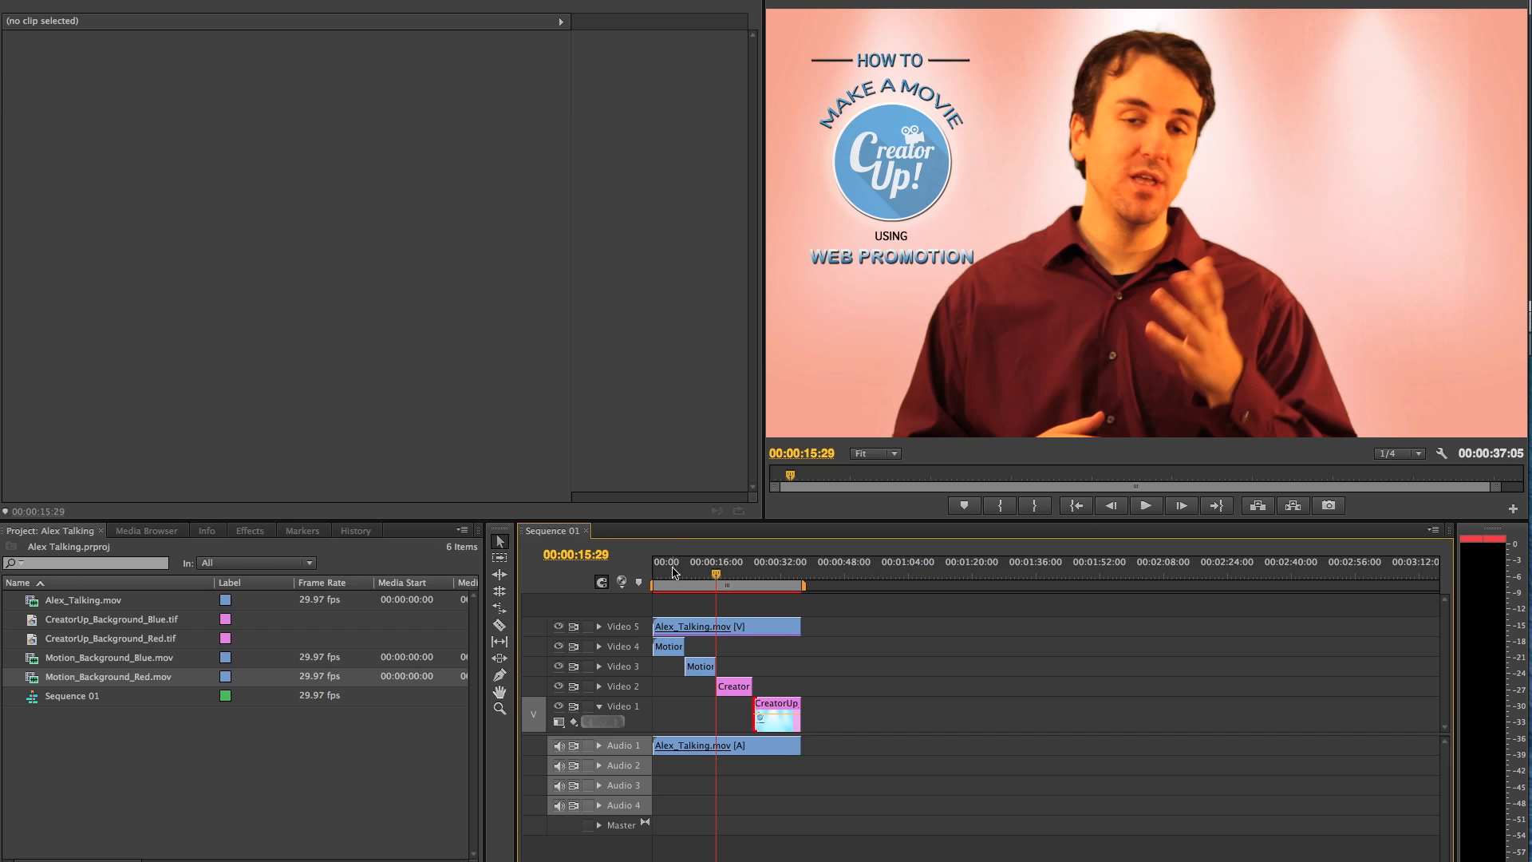
left_click_drag(671, 574, 592, 573)
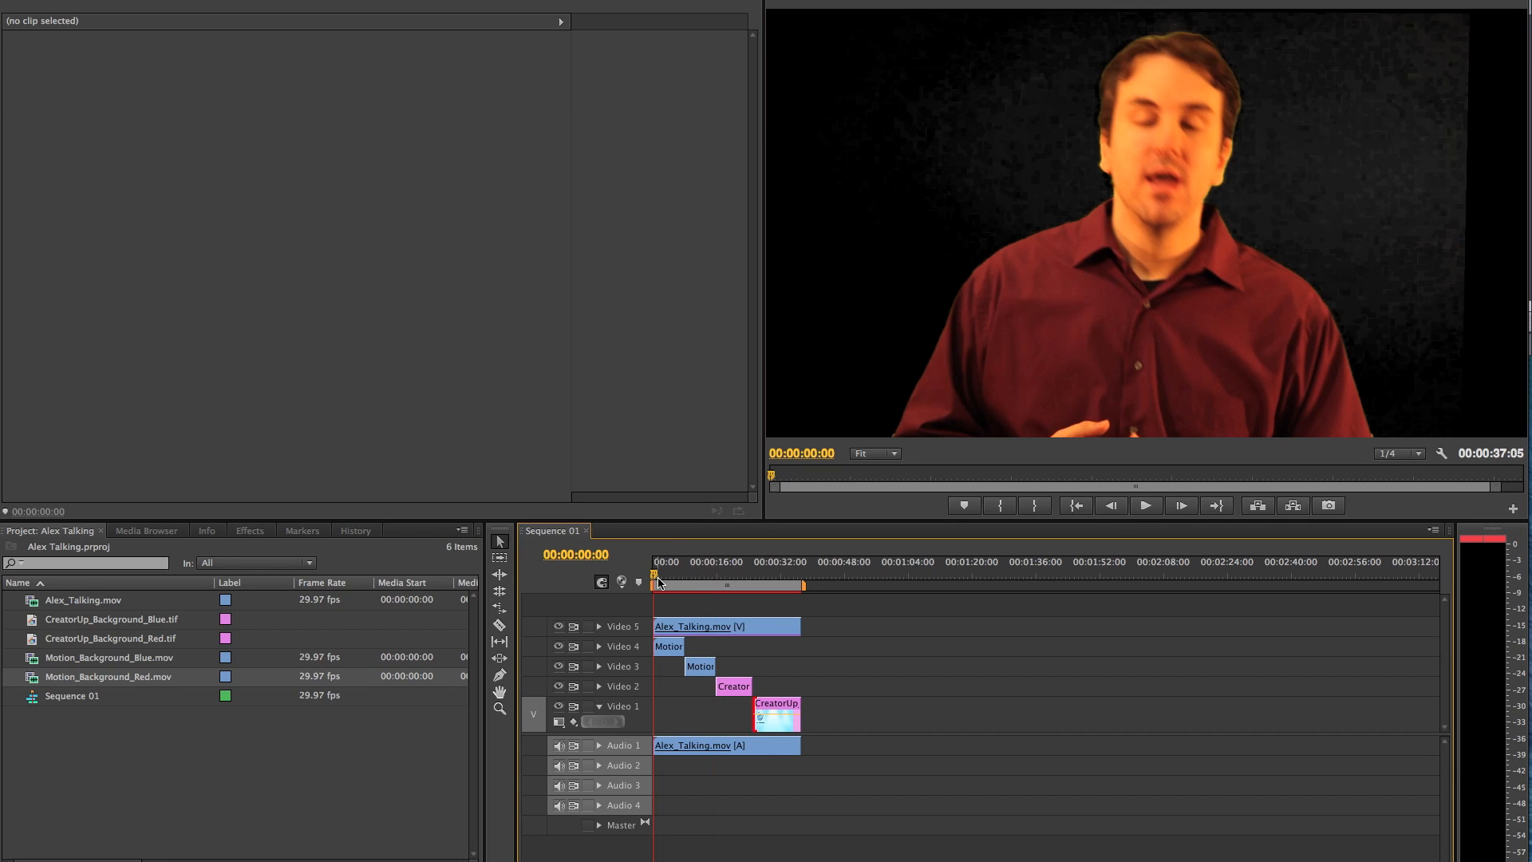
left_click(648, 645)
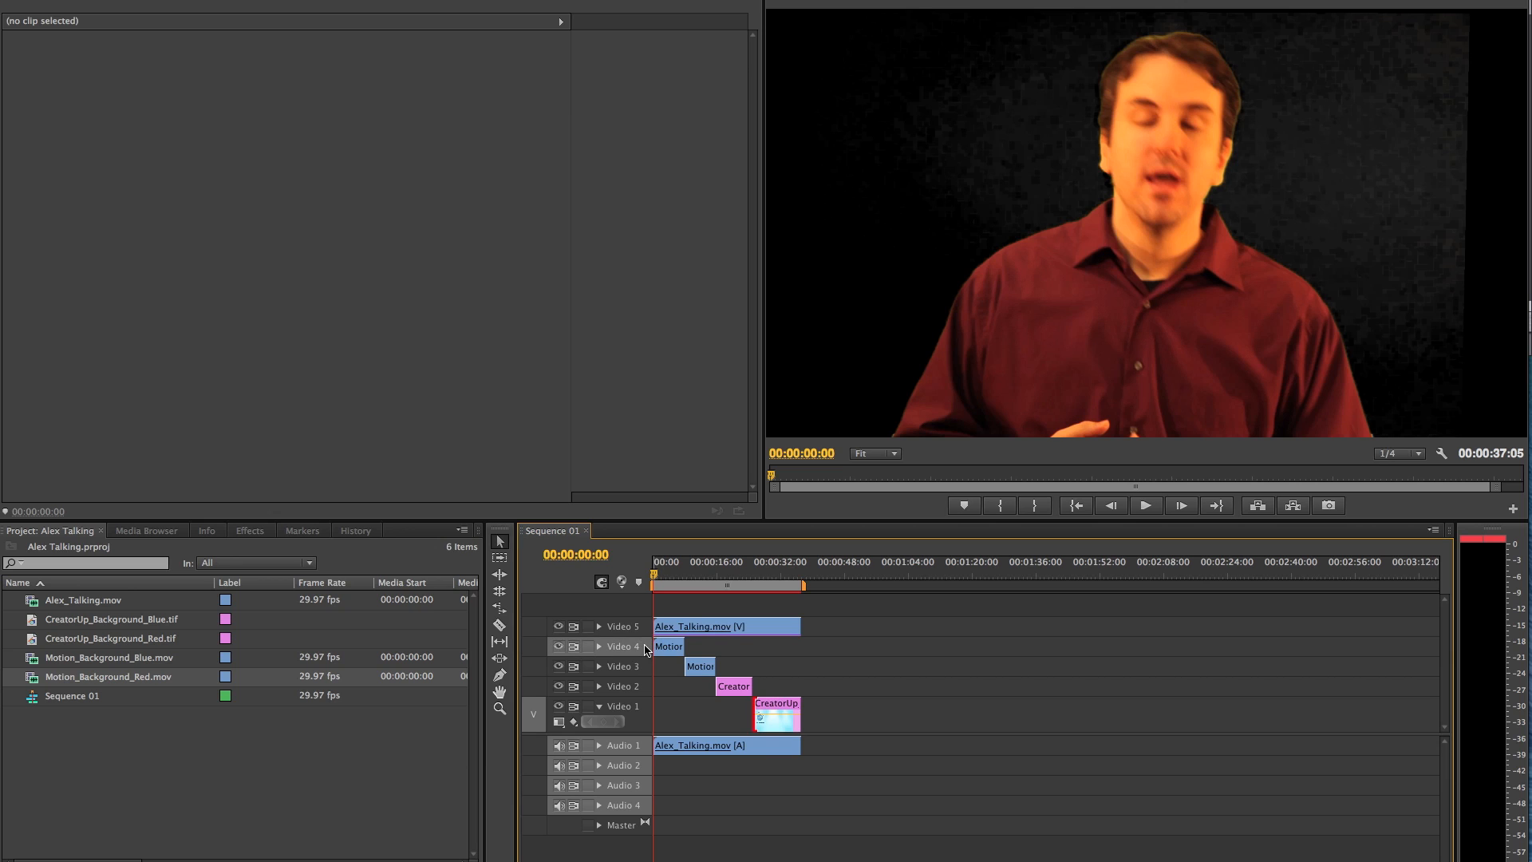
left_click_drag(660, 646, 655, 646)
- Play the composite from the start to 00:00:28:28 and review each background segment back to 00:00:04:24
key("space")
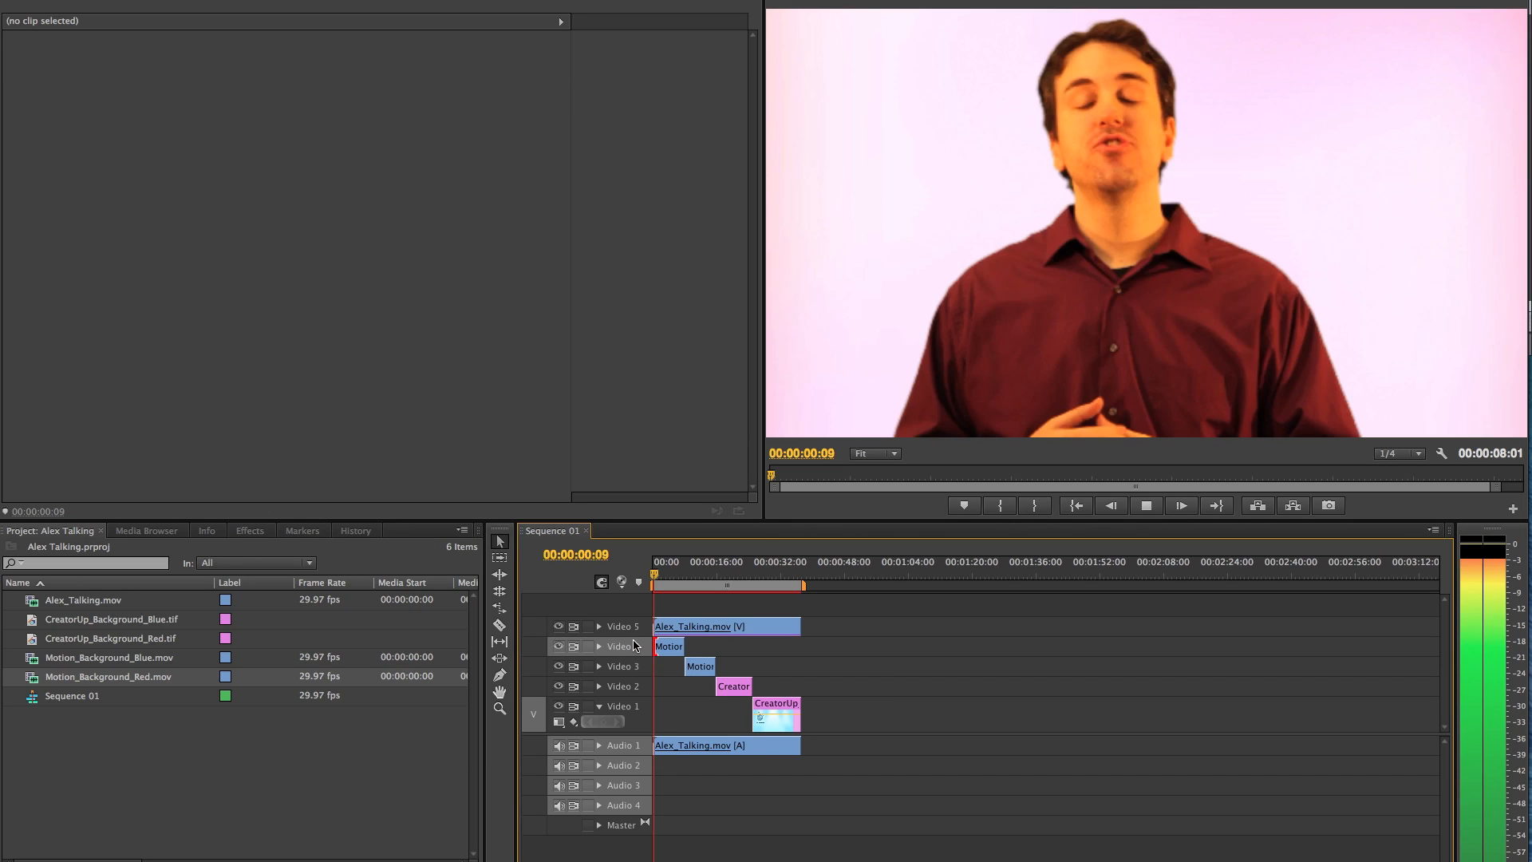
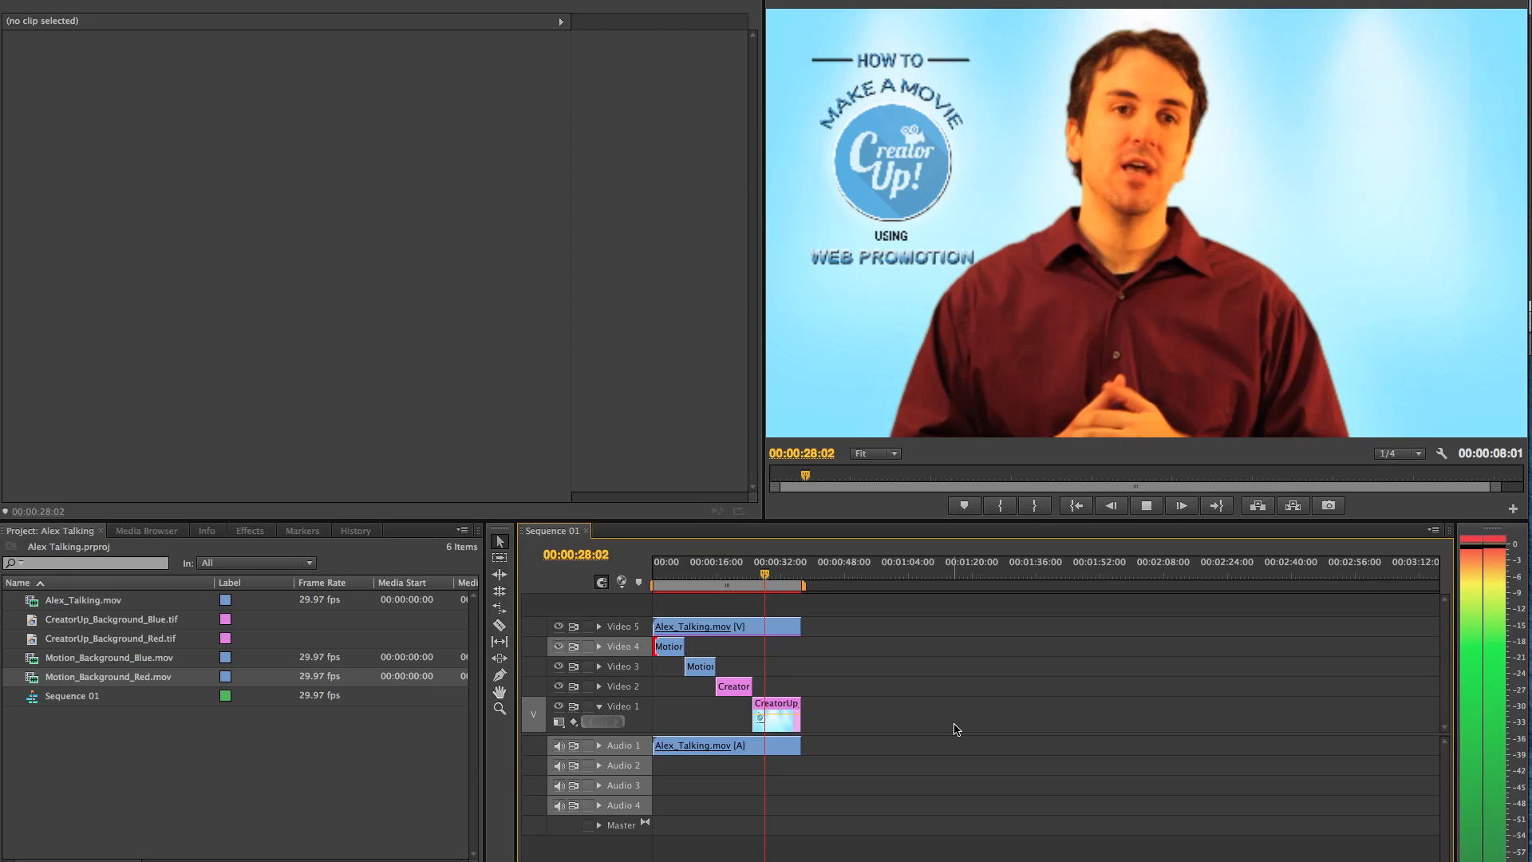
key("space")
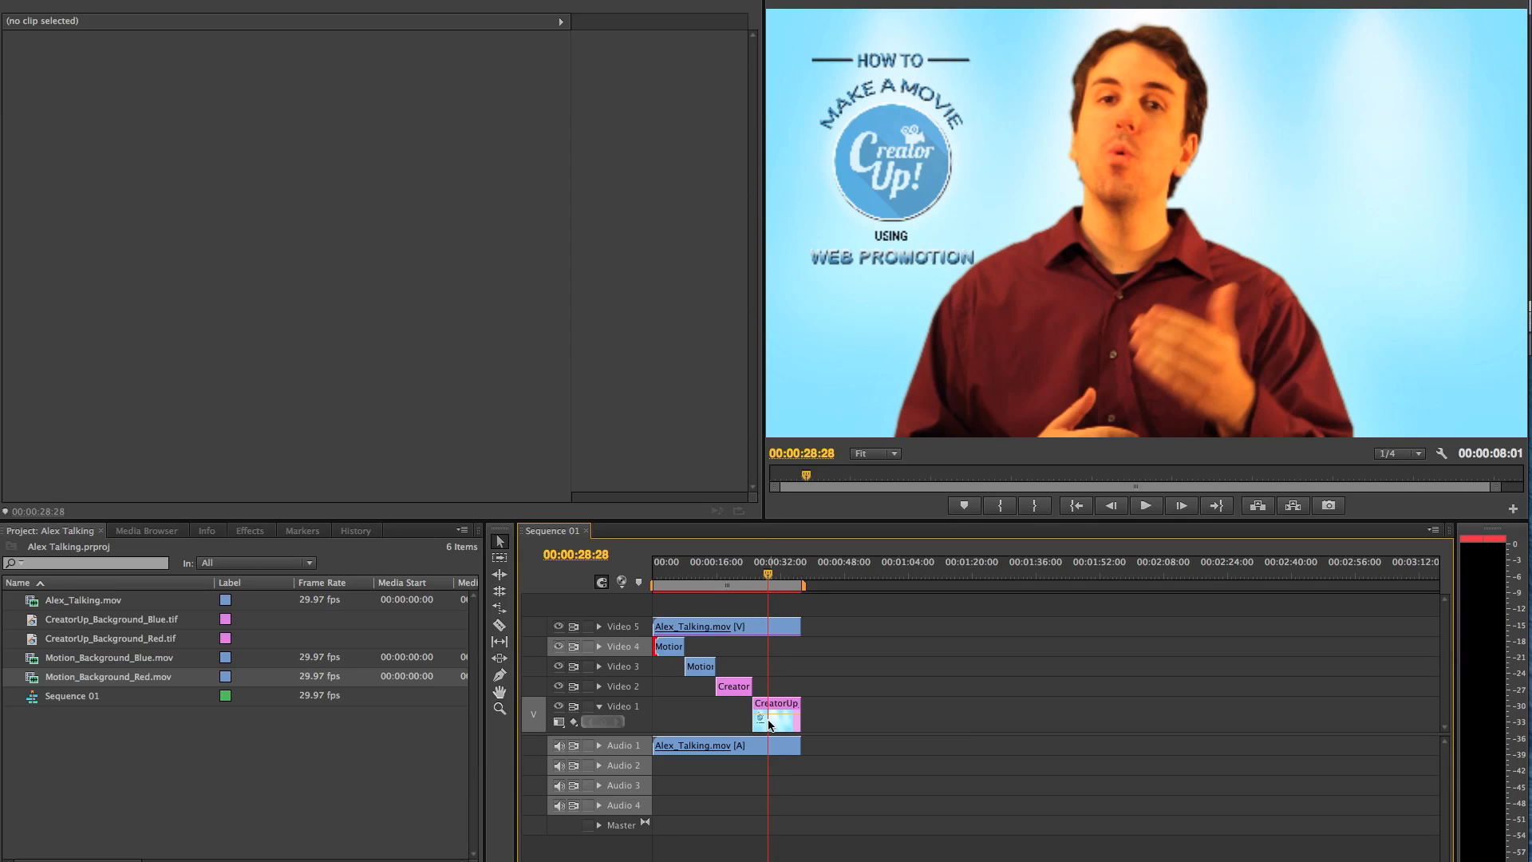
left_click(664, 651)
left_click(700, 669)
left_click(732, 684)
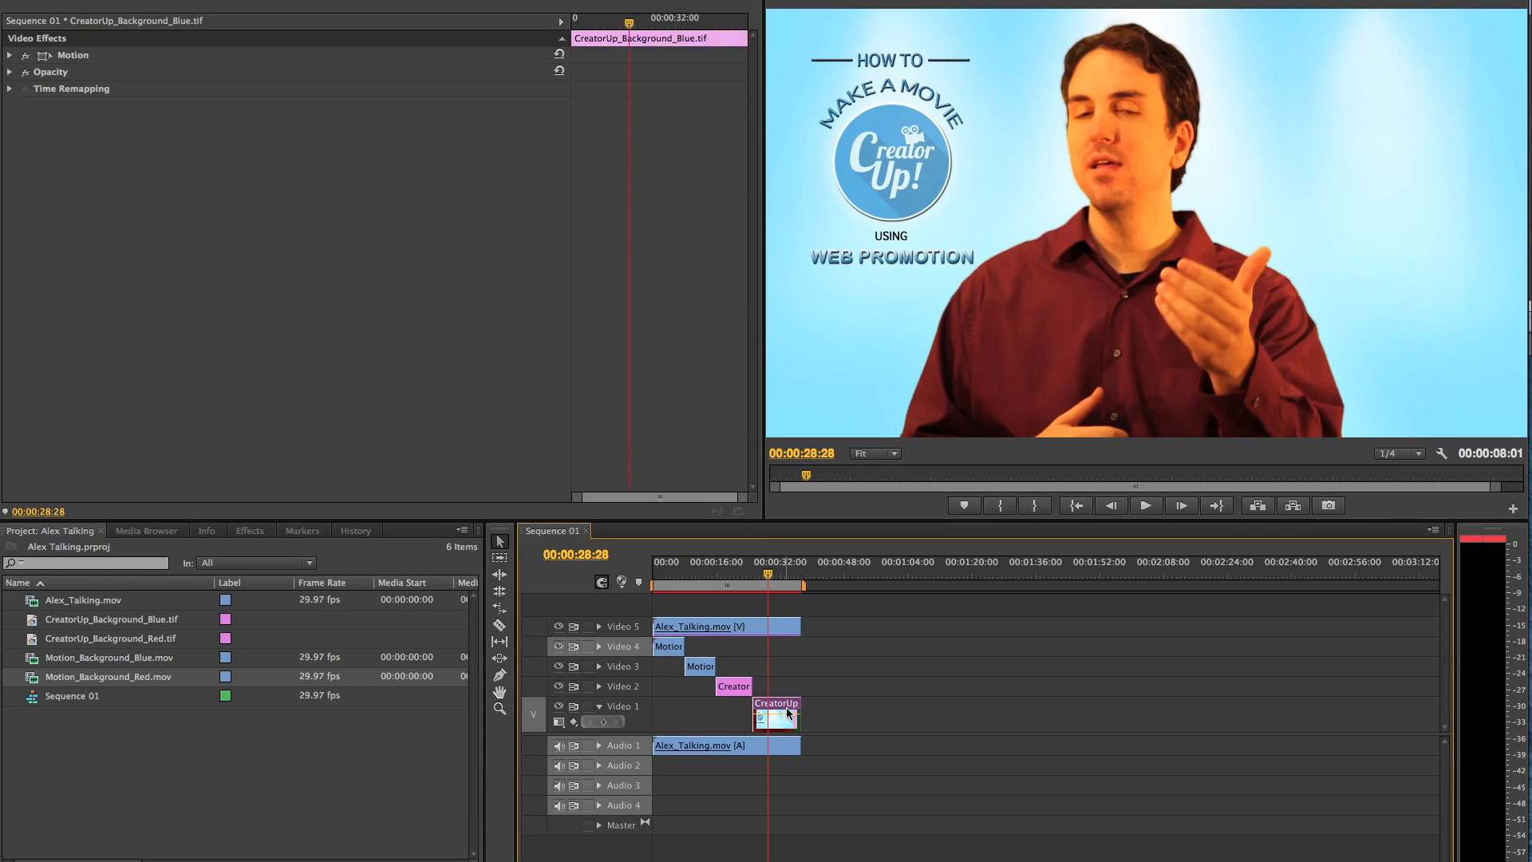
left_click(740, 577)
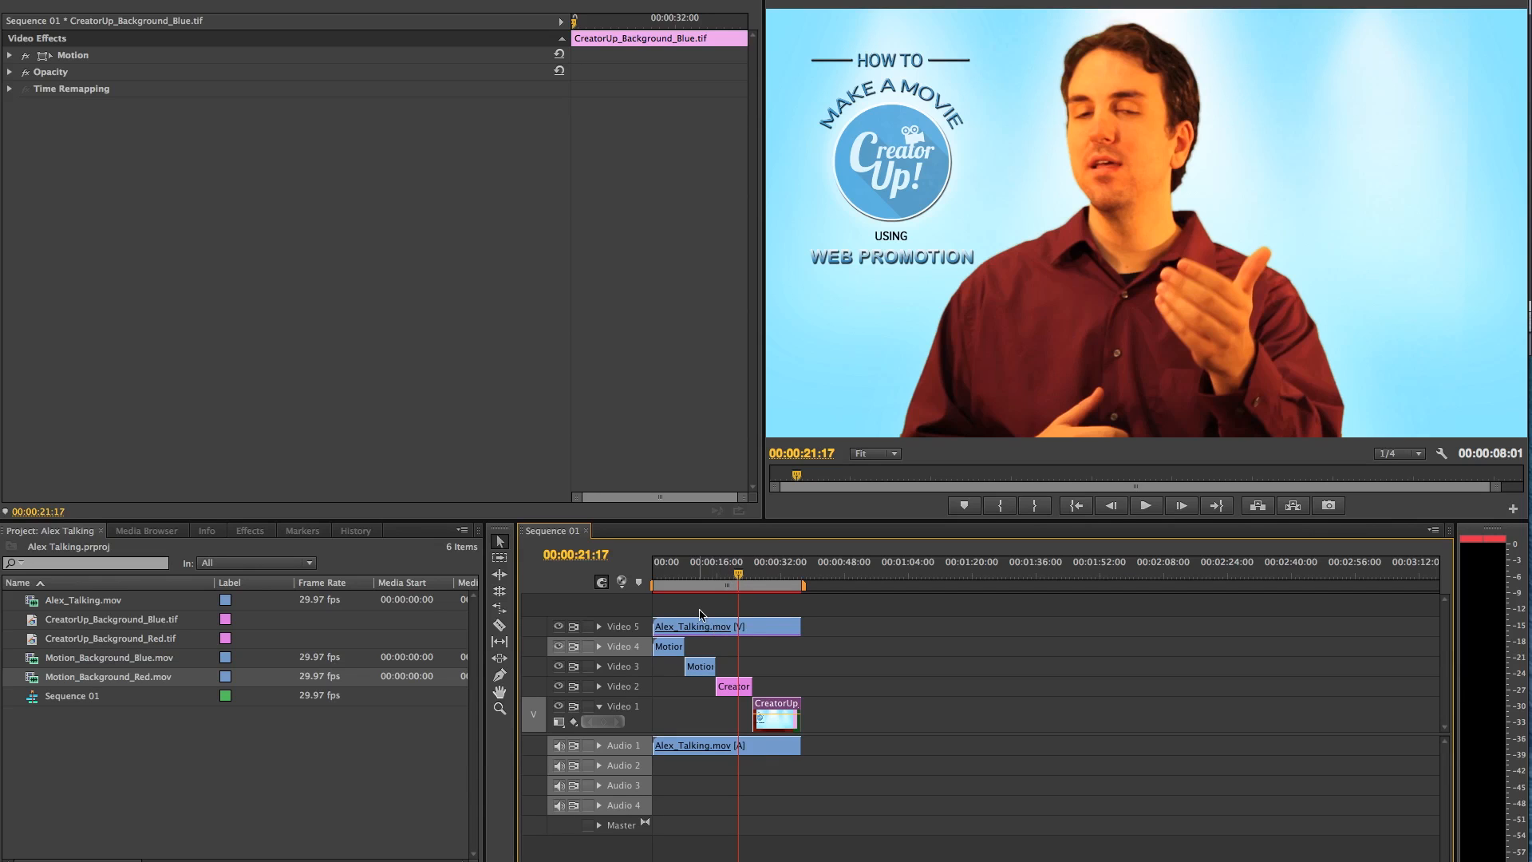
left_click(710, 578)
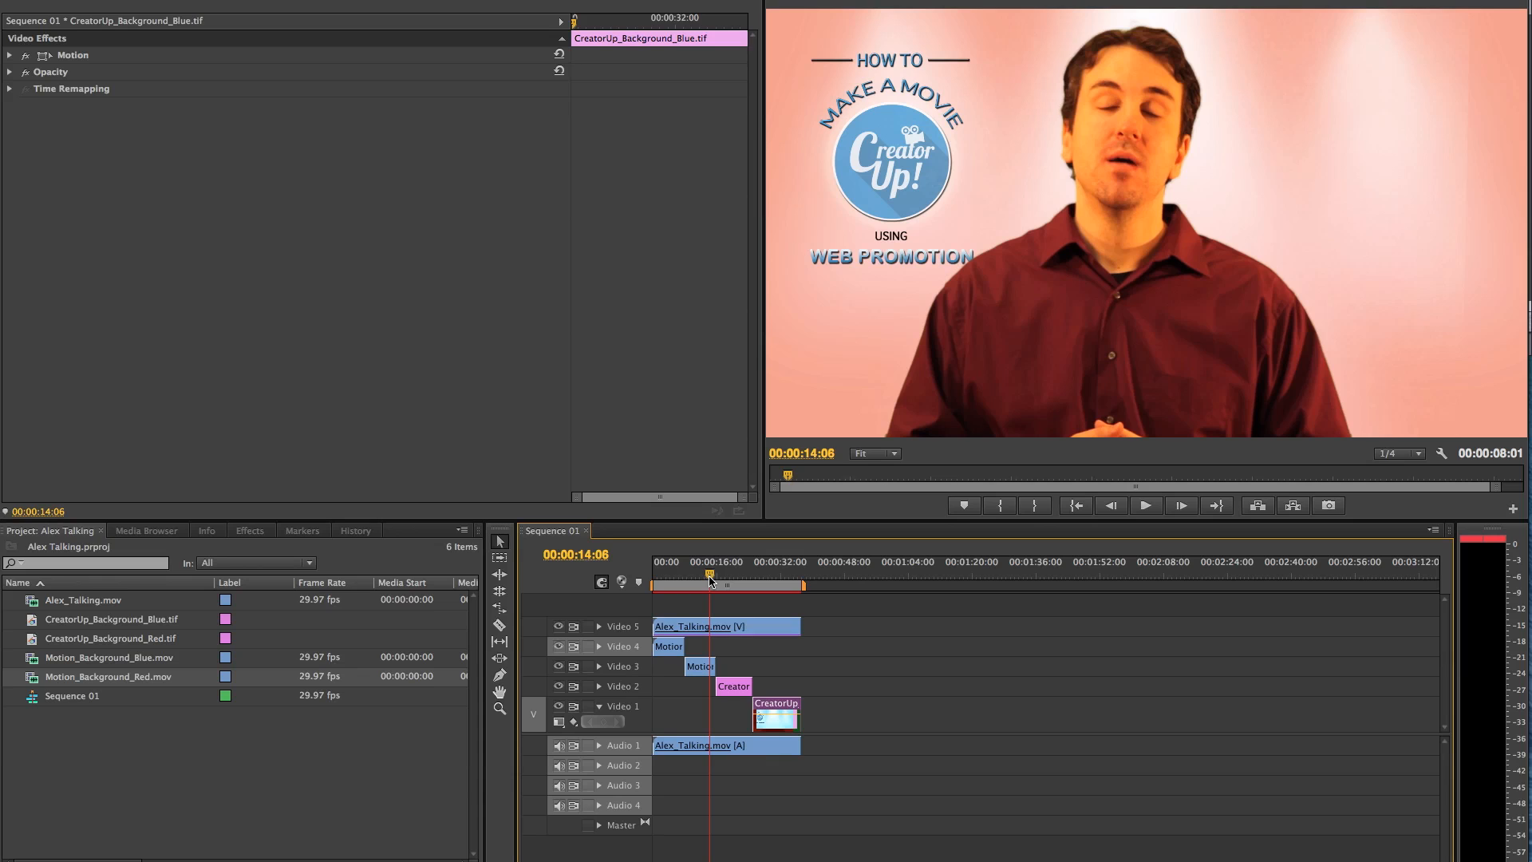
left_click_drag(711, 580, 674, 584)
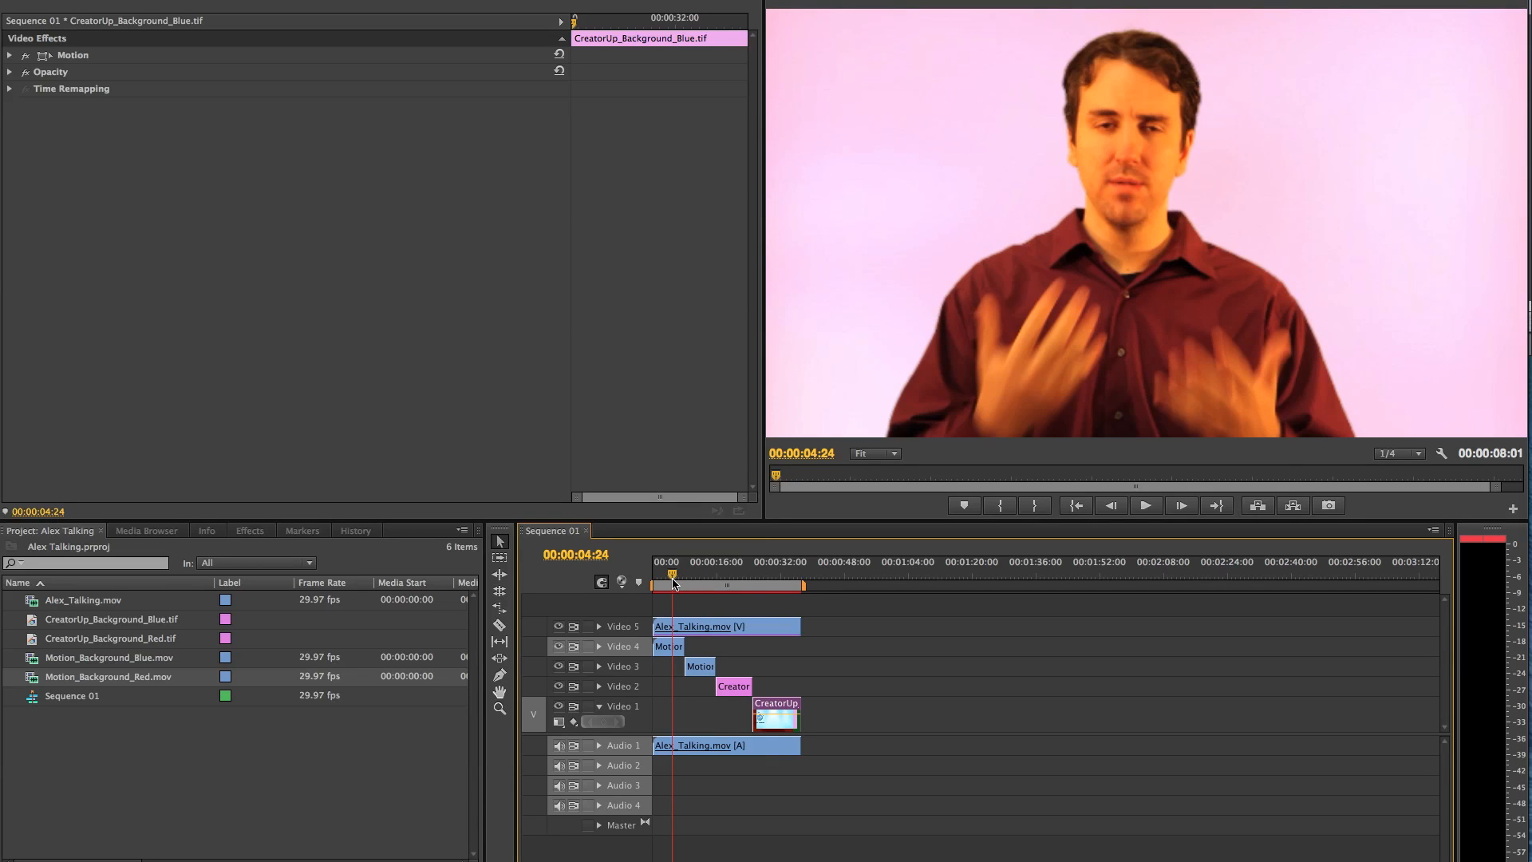
left_click(674, 648)
left_click(699, 671)
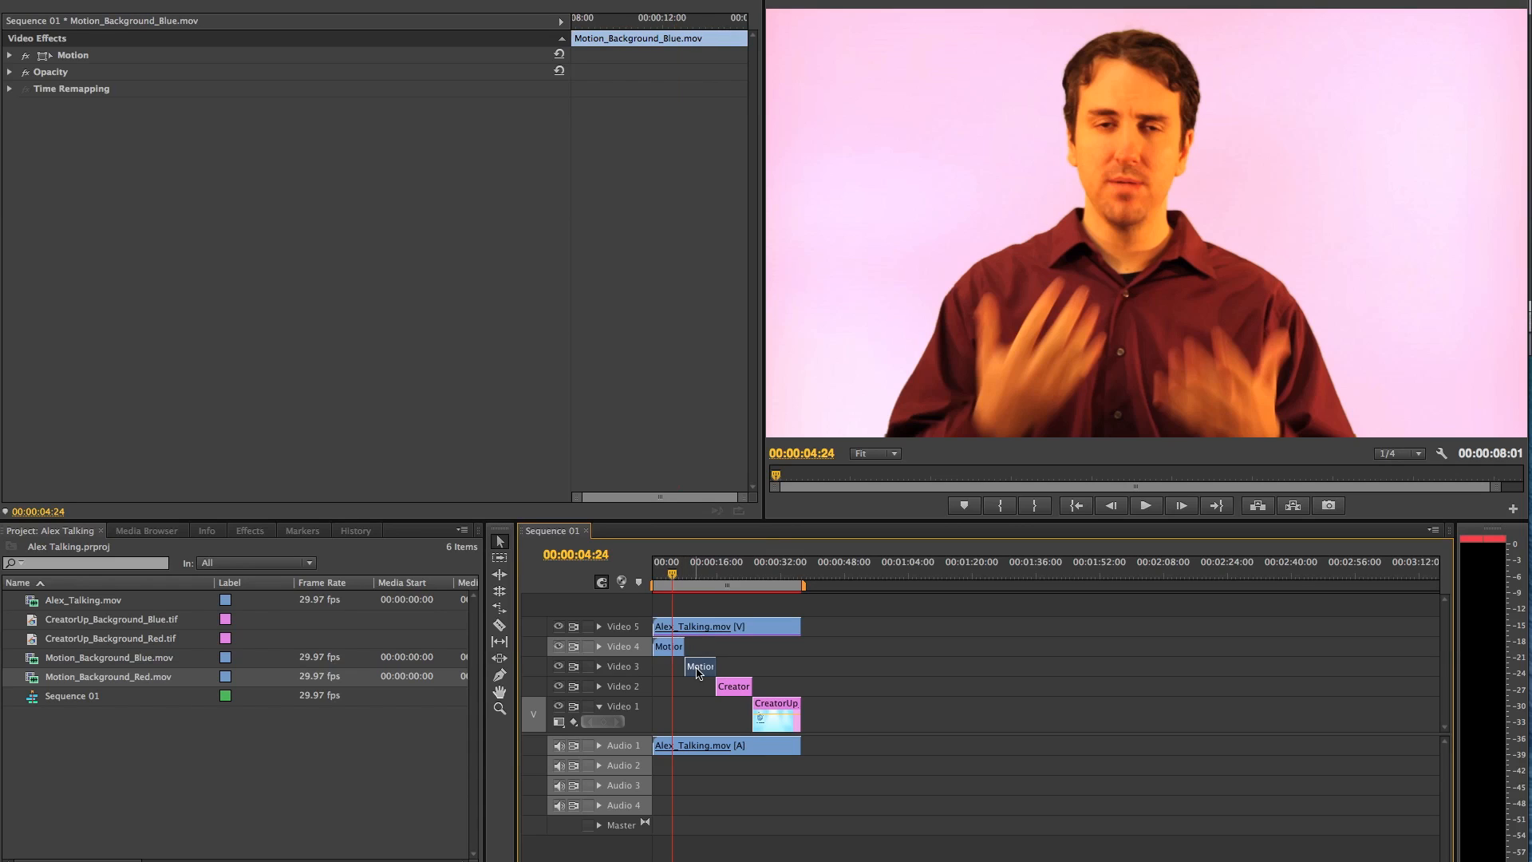
- Delete Motion_Background_Red.mov and both CreatorUp background stills, and shift Motion_Background_Blue.mov to the start of the sequence
left_click(675, 646)
key("Delete")
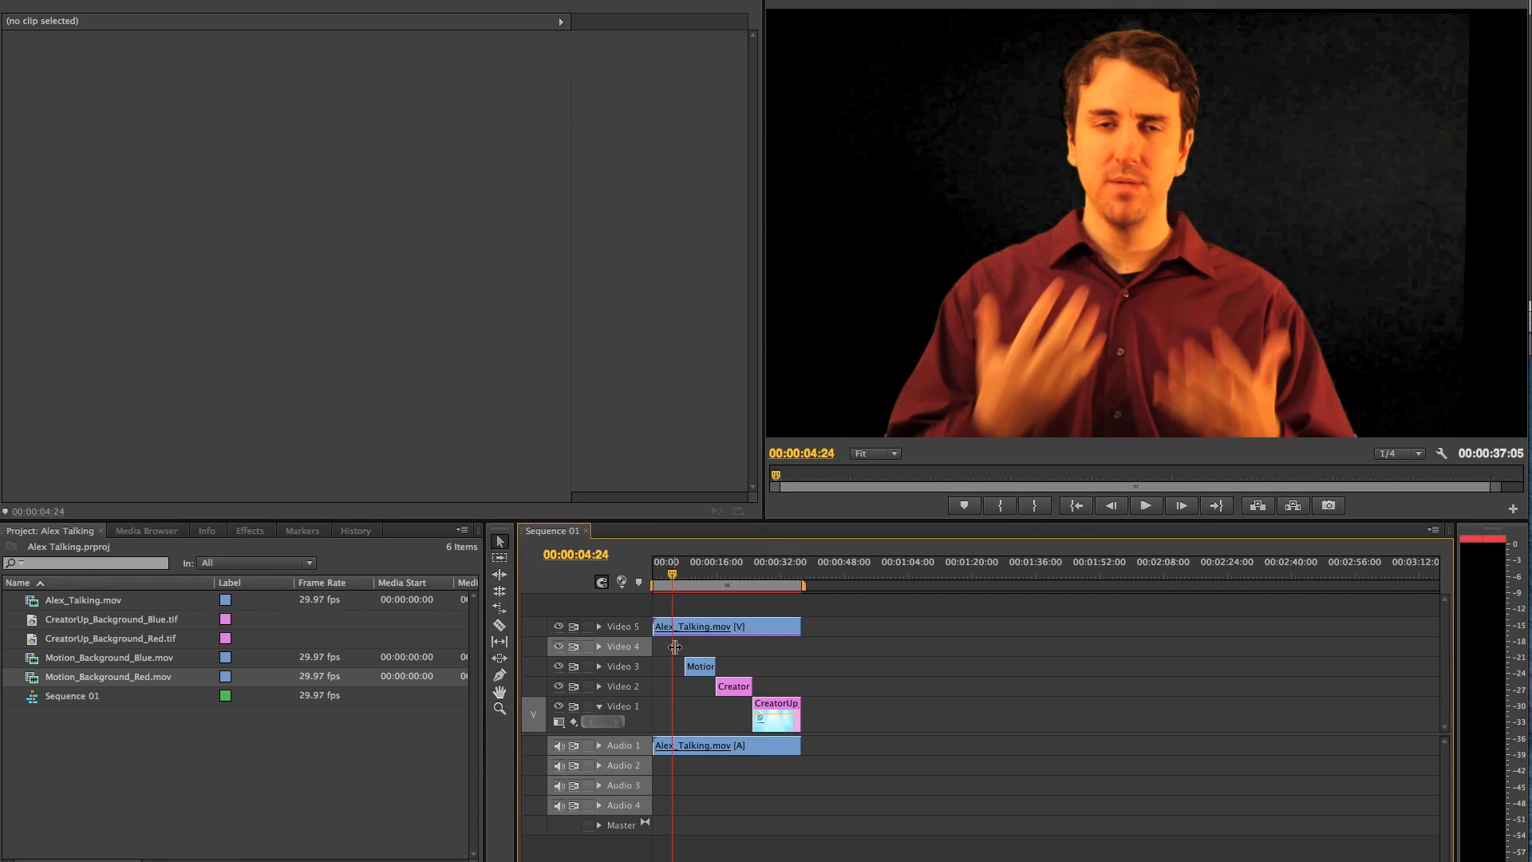
left_click_drag(685, 667, 675, 666)
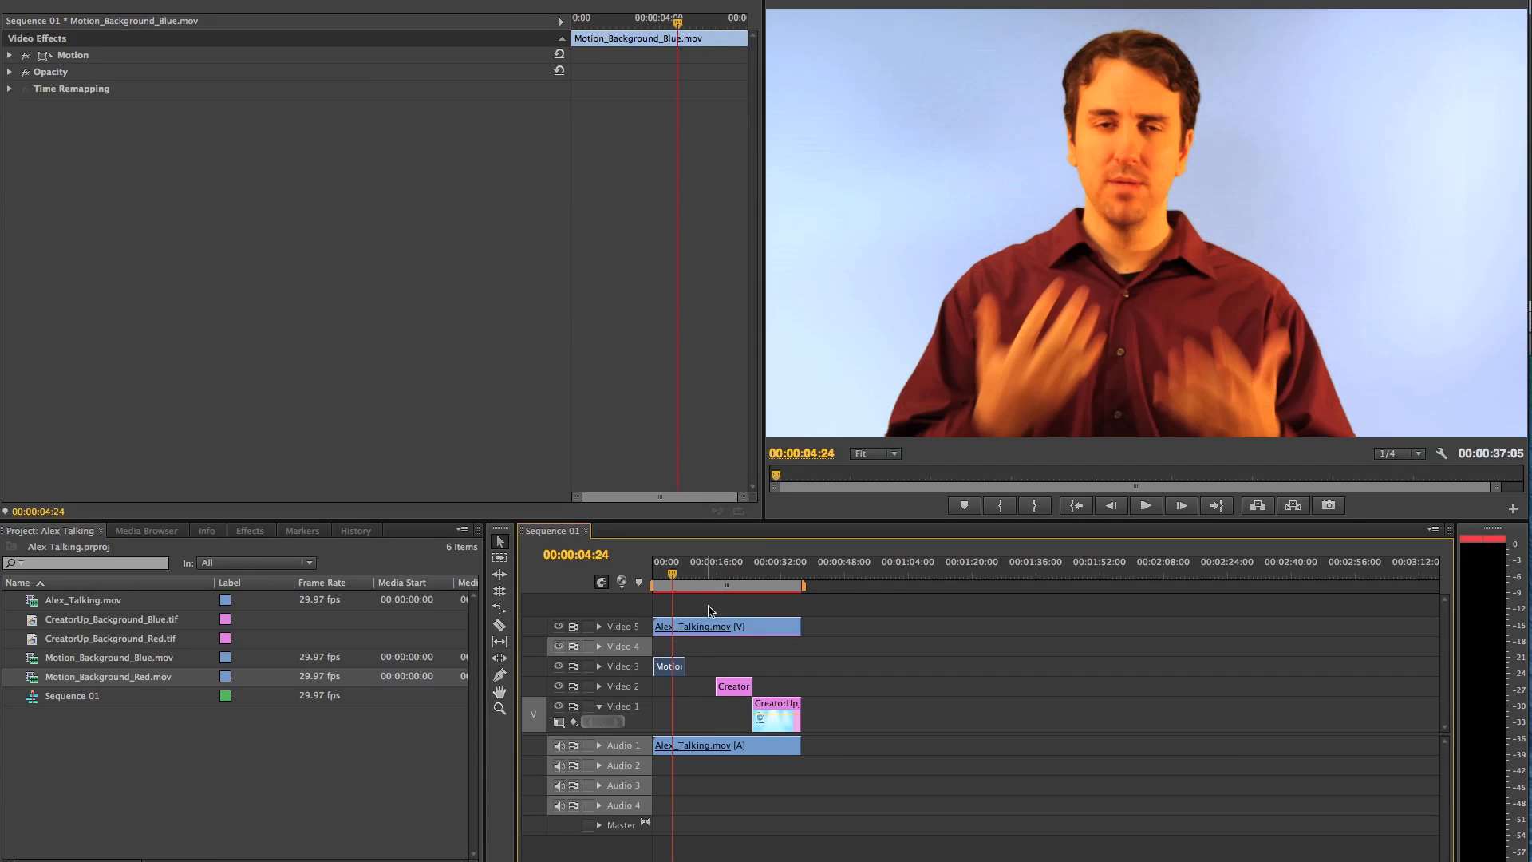
left_click(738, 690)
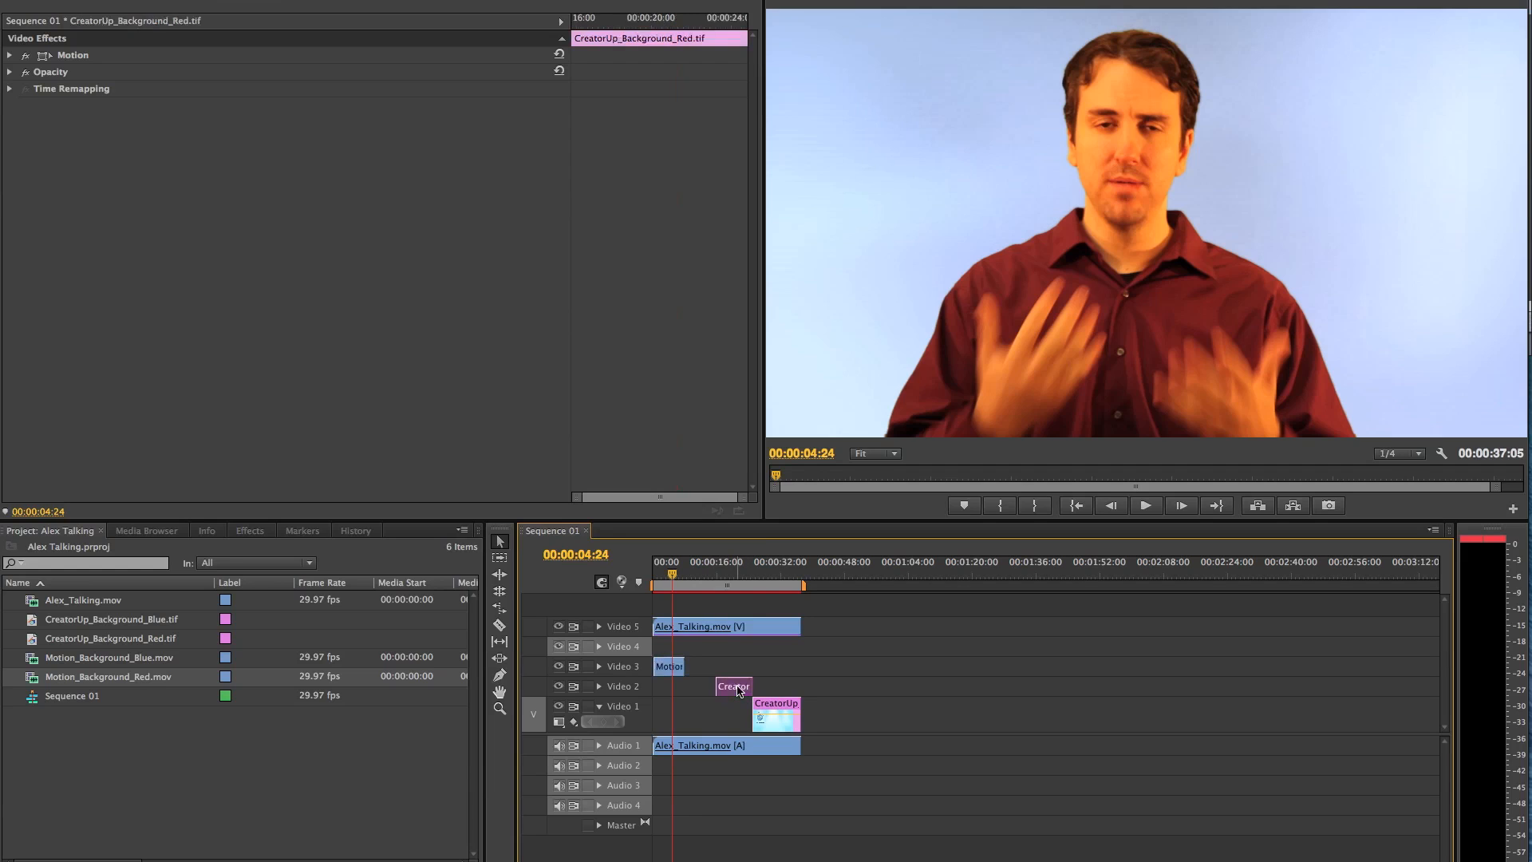
key("Delete")
left_click(774, 707)
key("Delete")
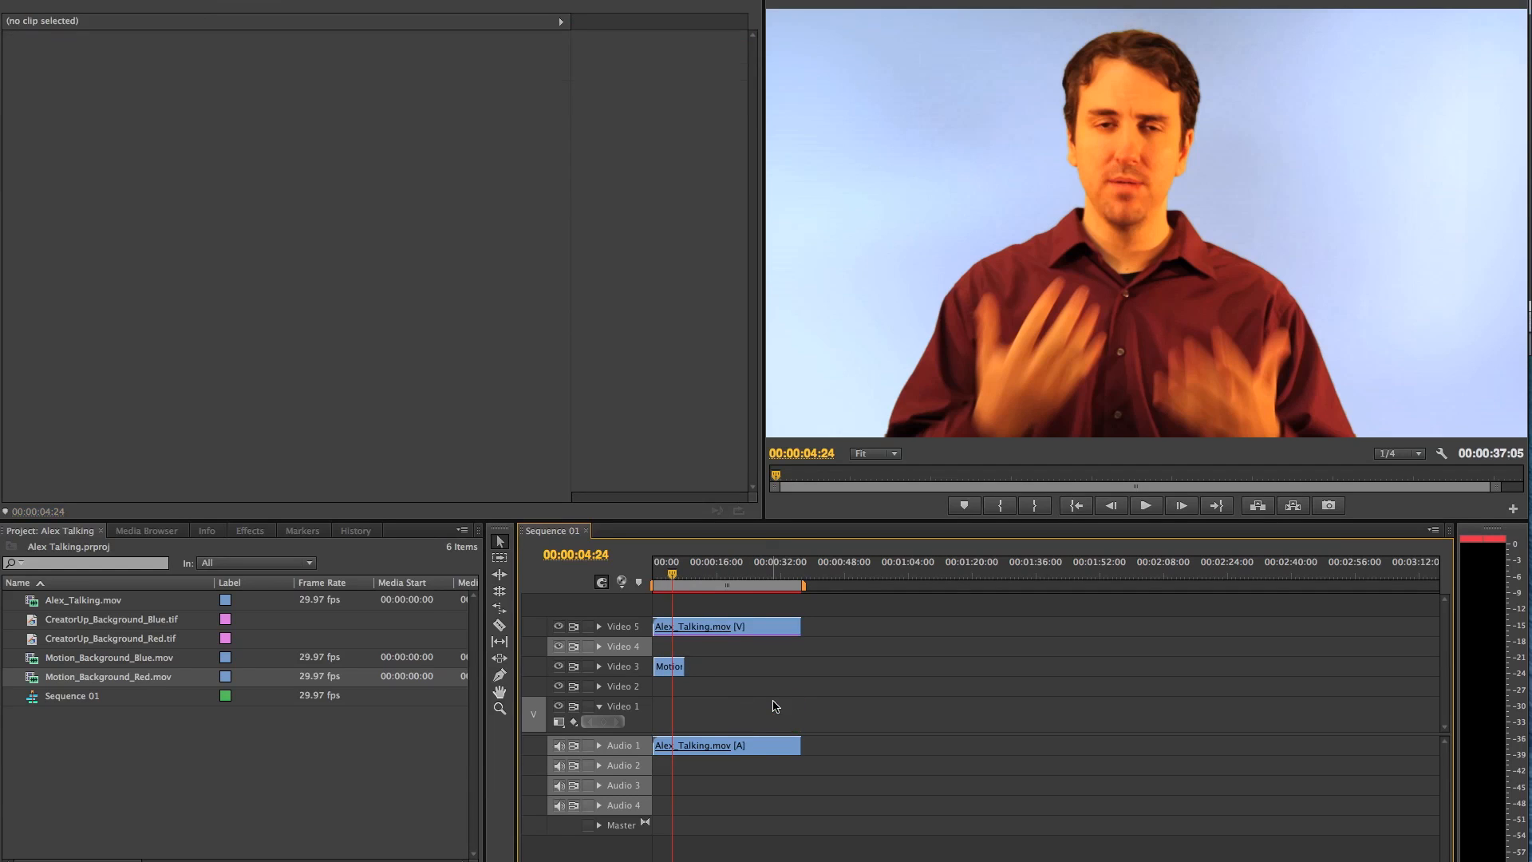
- Move Motion_Background_Blue.mov to Video 1 and Alex_Talking.mov to Video 2, and extend the background to the full length of the talking clip
left_click_drag(670, 667, 670, 716)
left_click_drag(704, 628, 867, 704)
left_click_drag(740, 702, 628, 706)
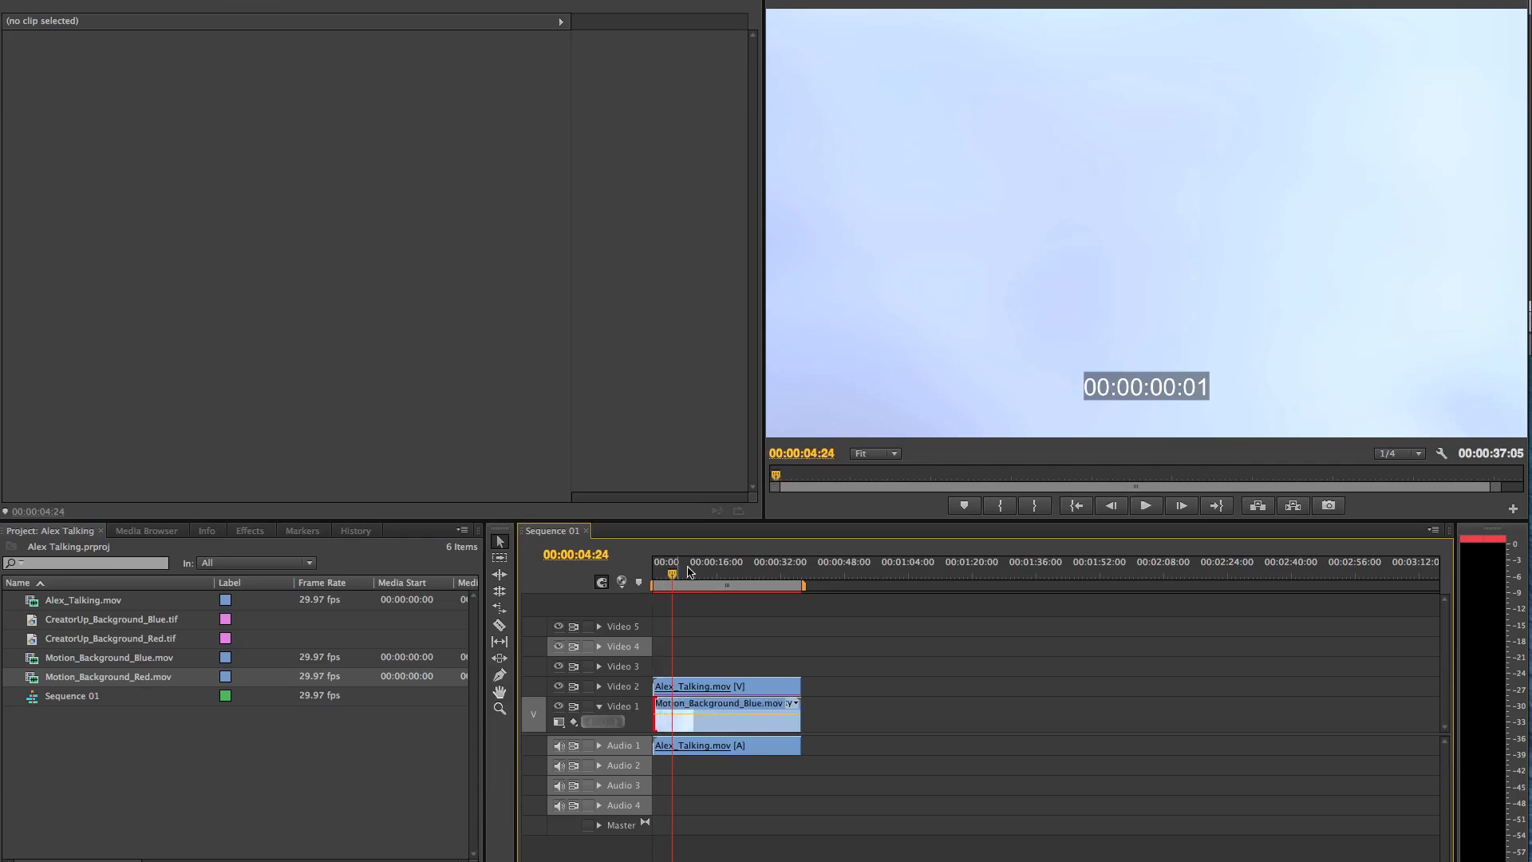
- Play the composite over the blue motion background from the sequence start to 00:00:04:10
left_click_drag(673, 575, 632, 577)
key("space")
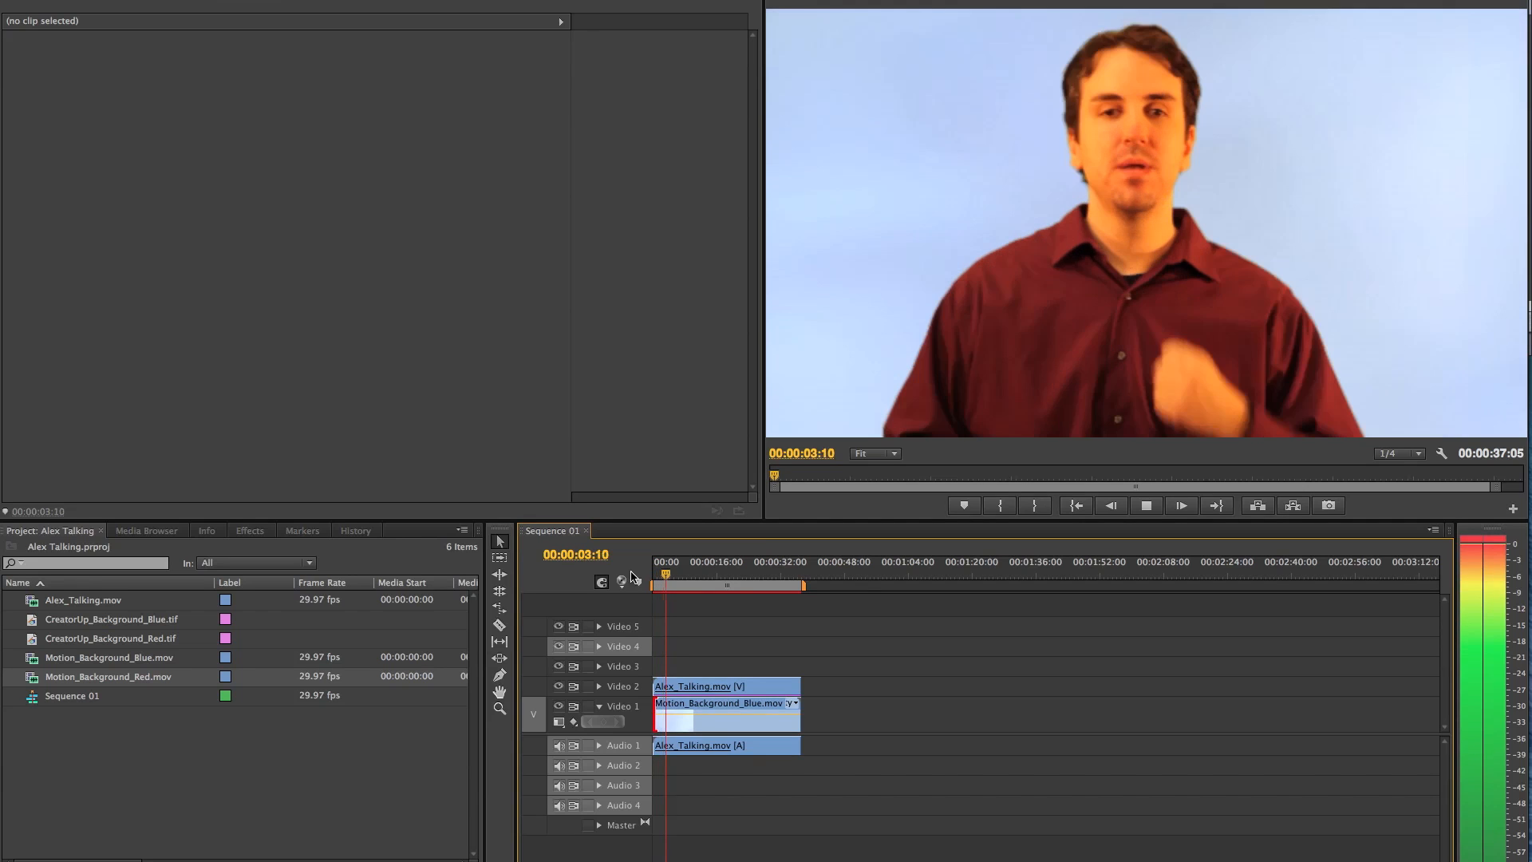
key("space")
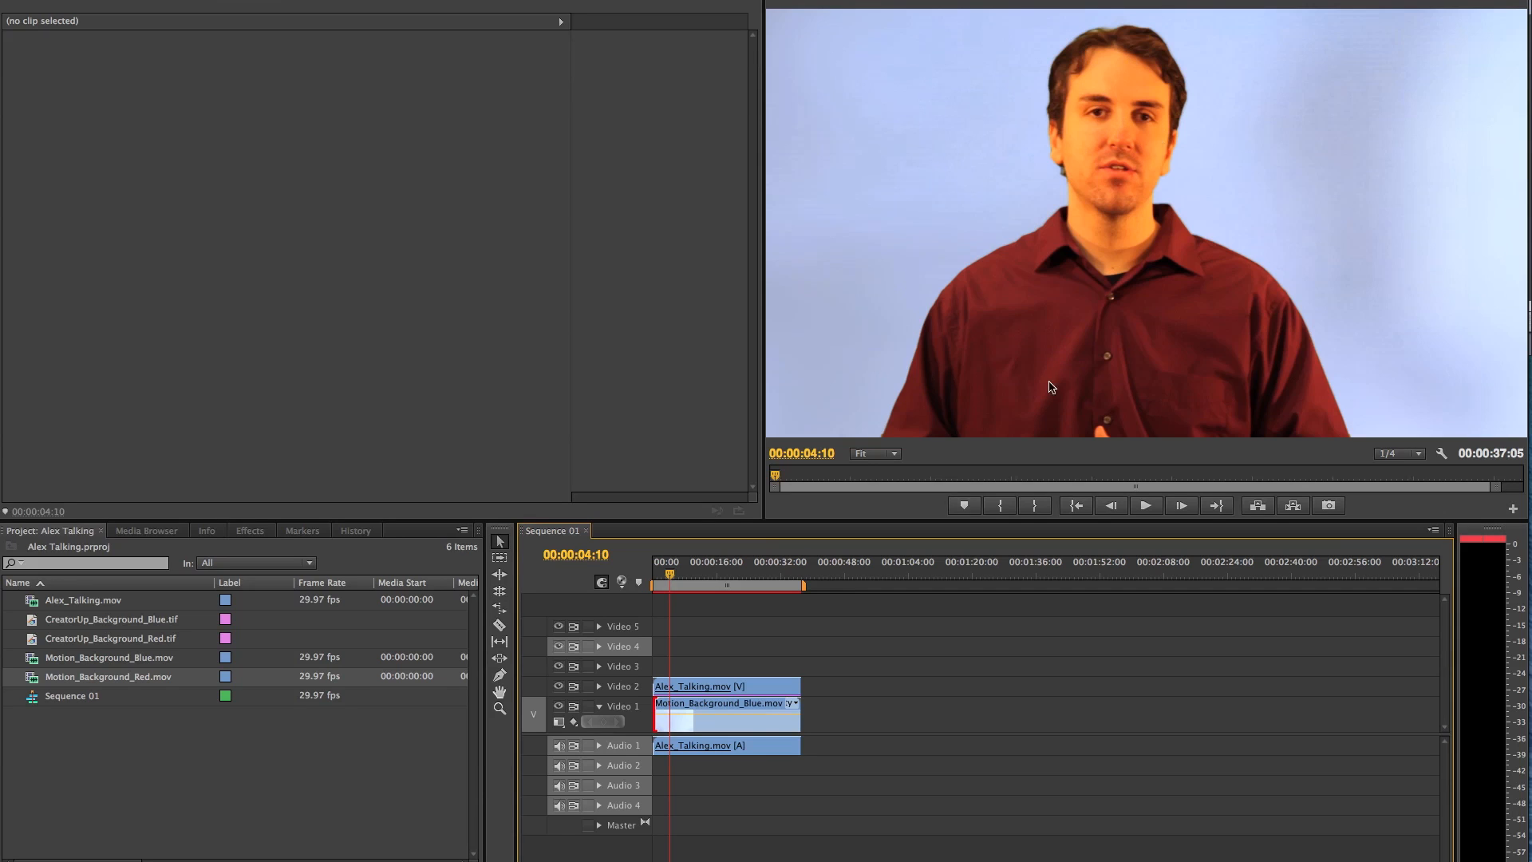
- Apply the Color Balance effect from the Color Correction video effects to the Alex_Talking.mov clip on Video 2
left_click(739, 686)
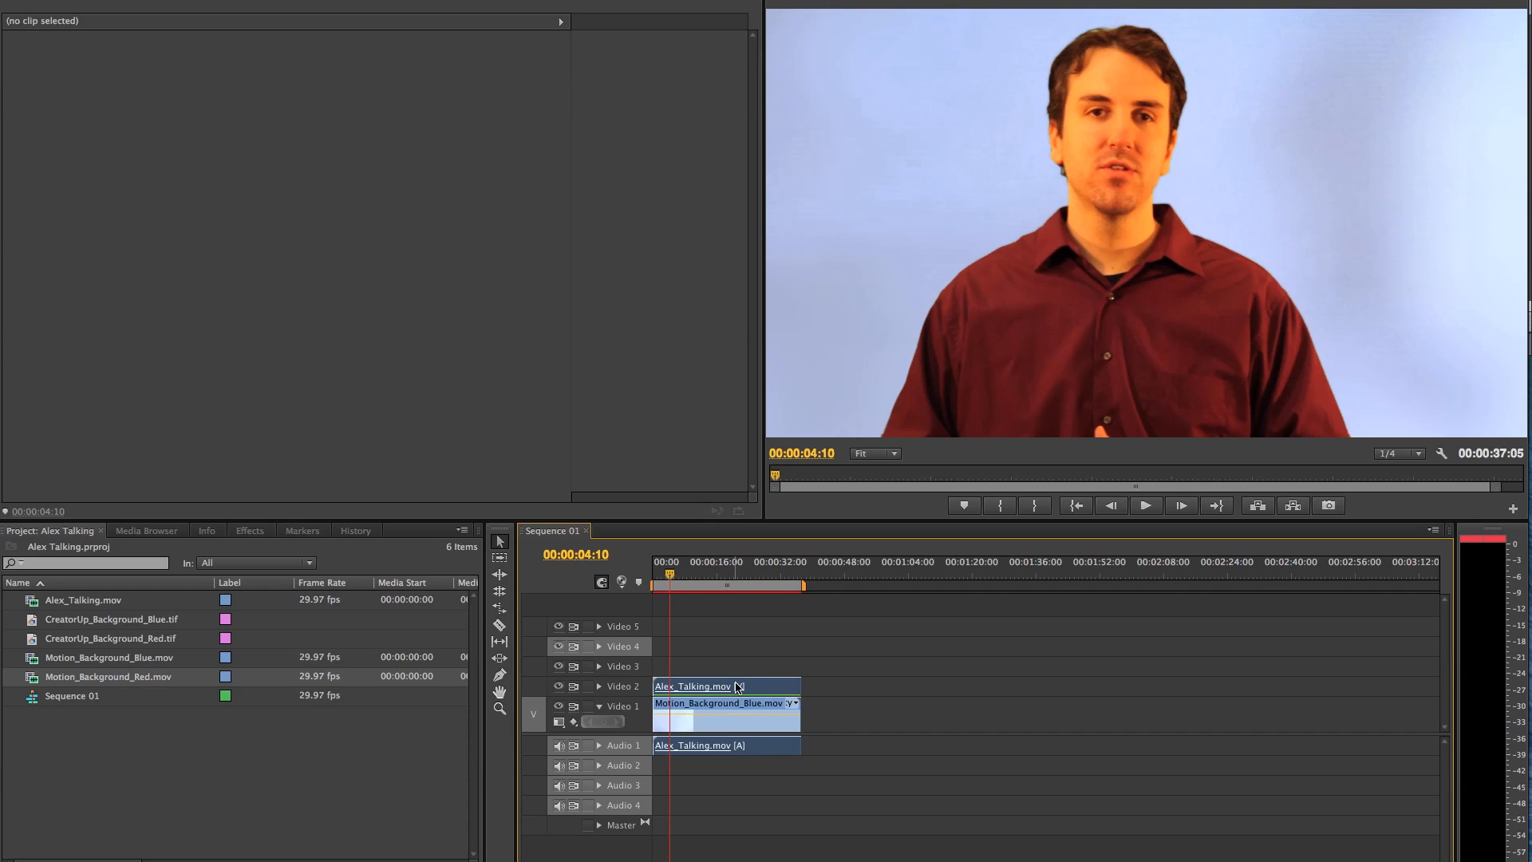
left_click(250, 531)
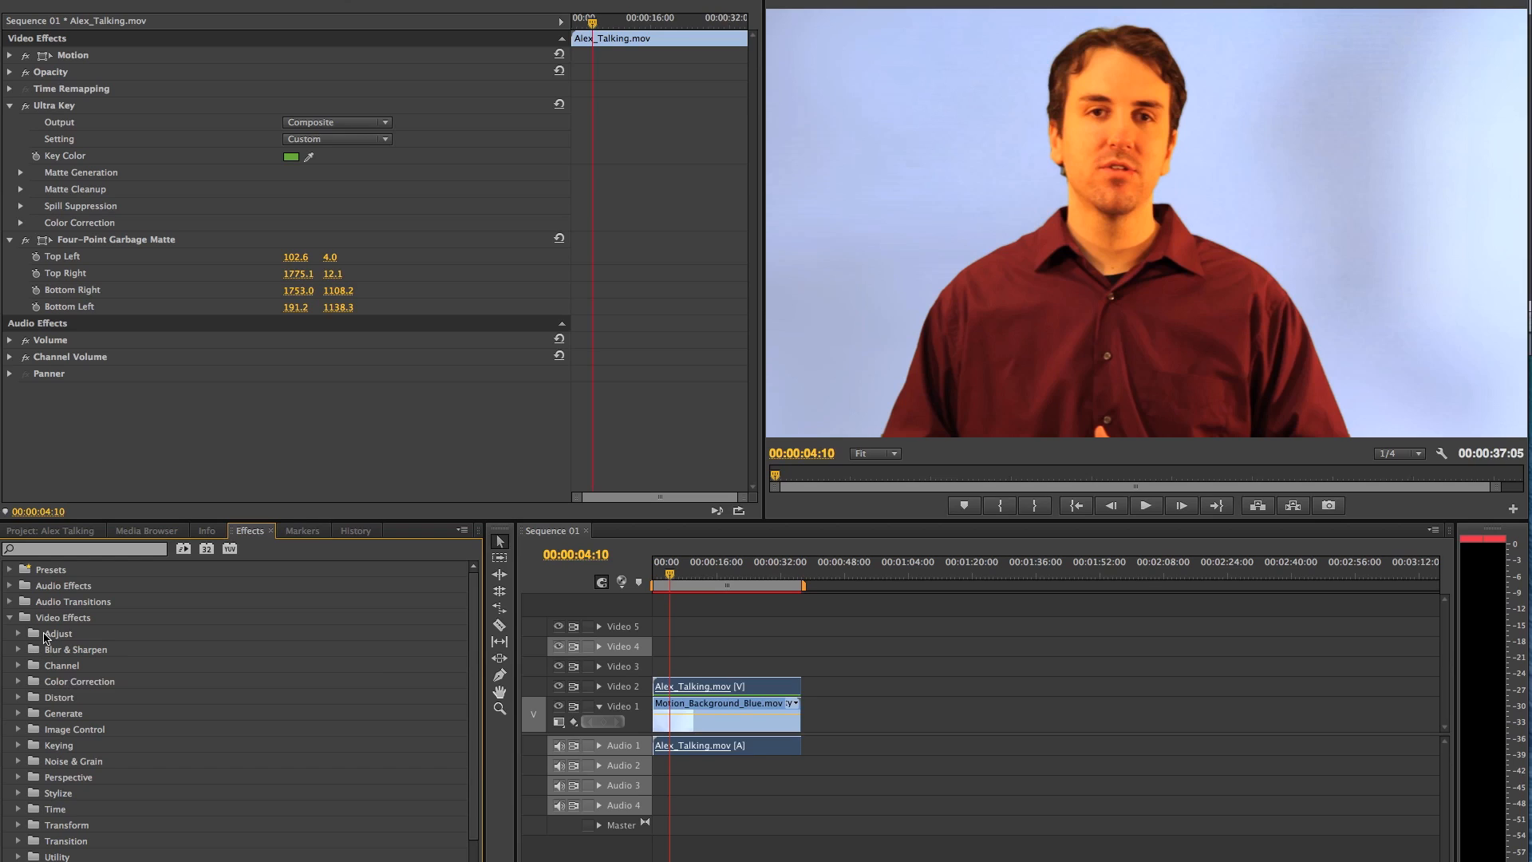
scroll(64, 768, "down", 1)
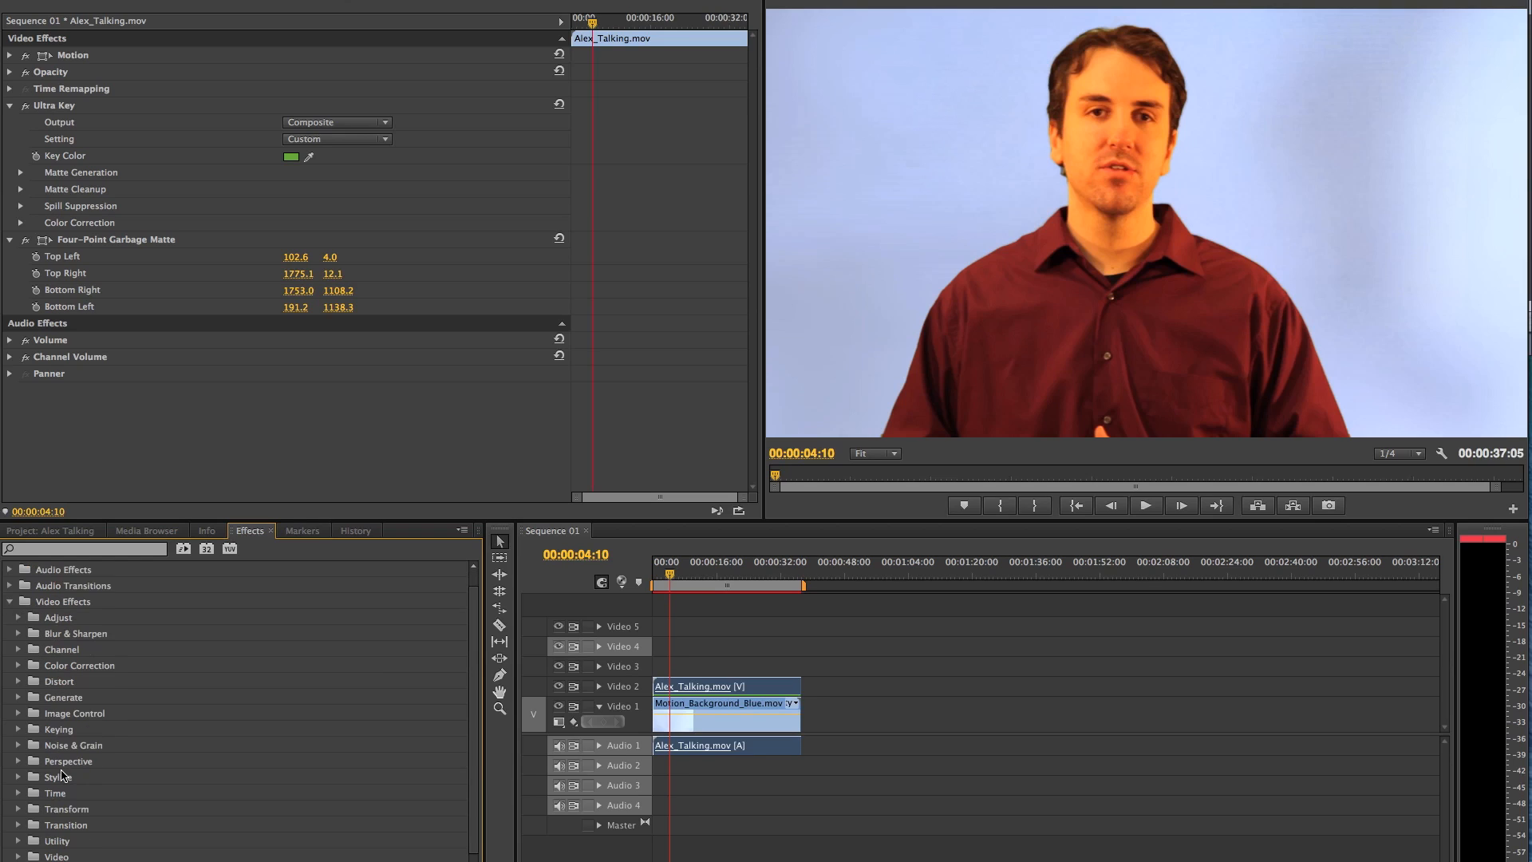
left_click(43, 667)
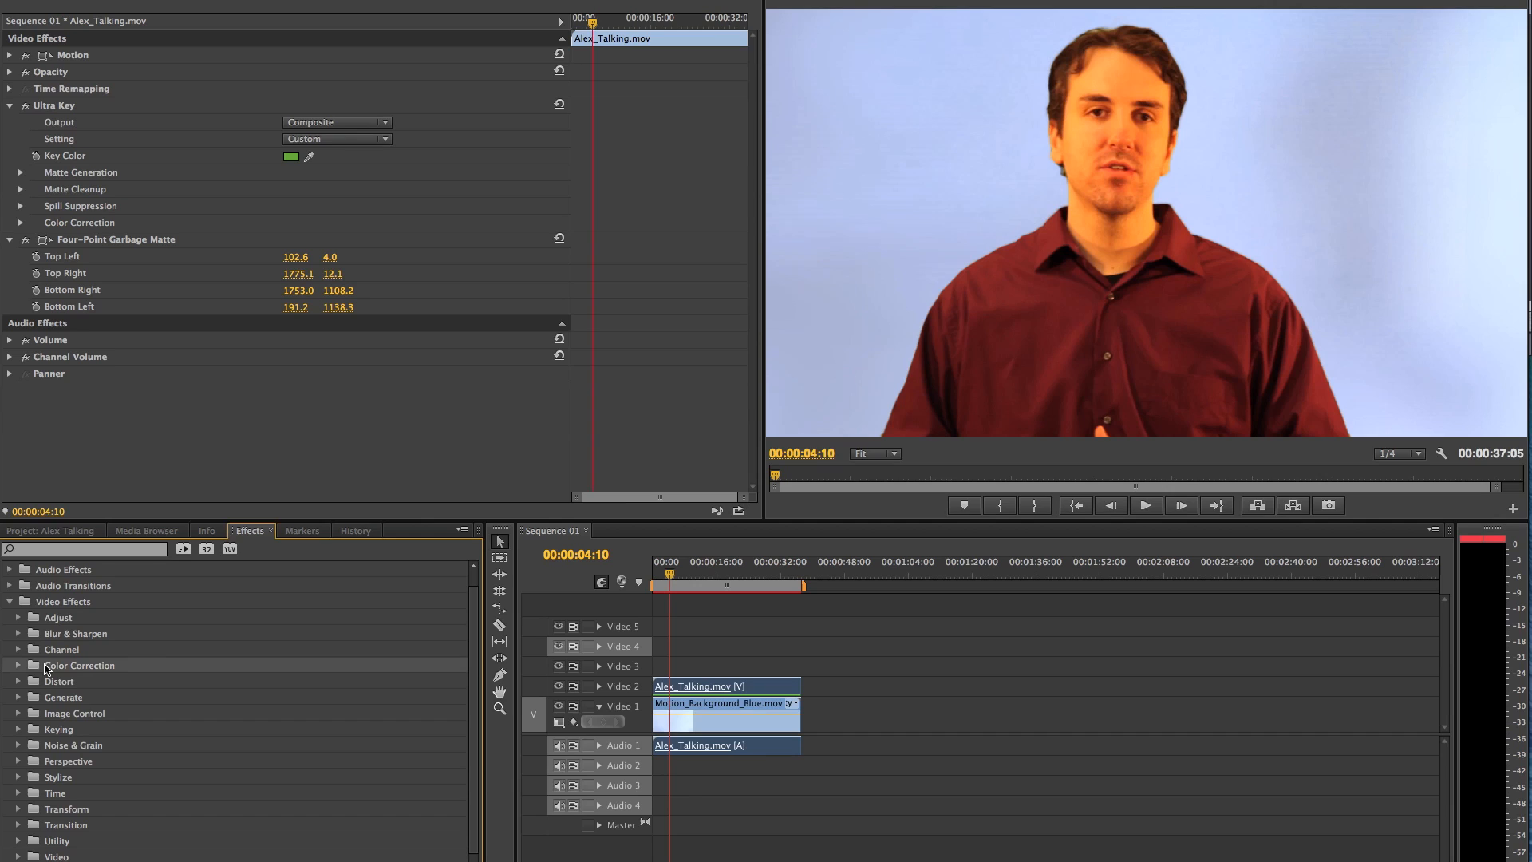
left_click(22, 668)
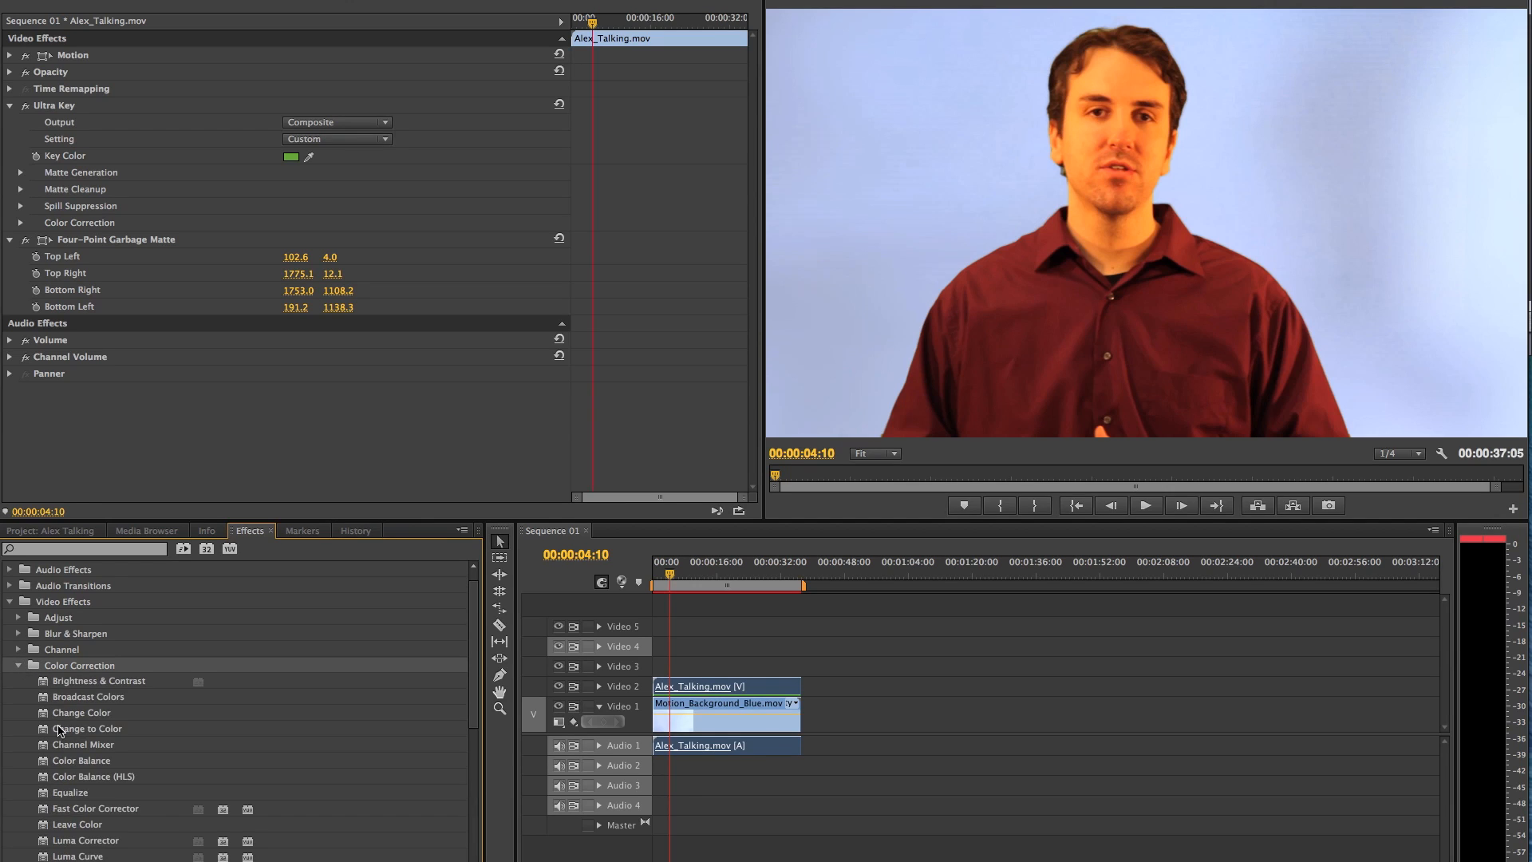
scroll(60, 733, "down", 6)
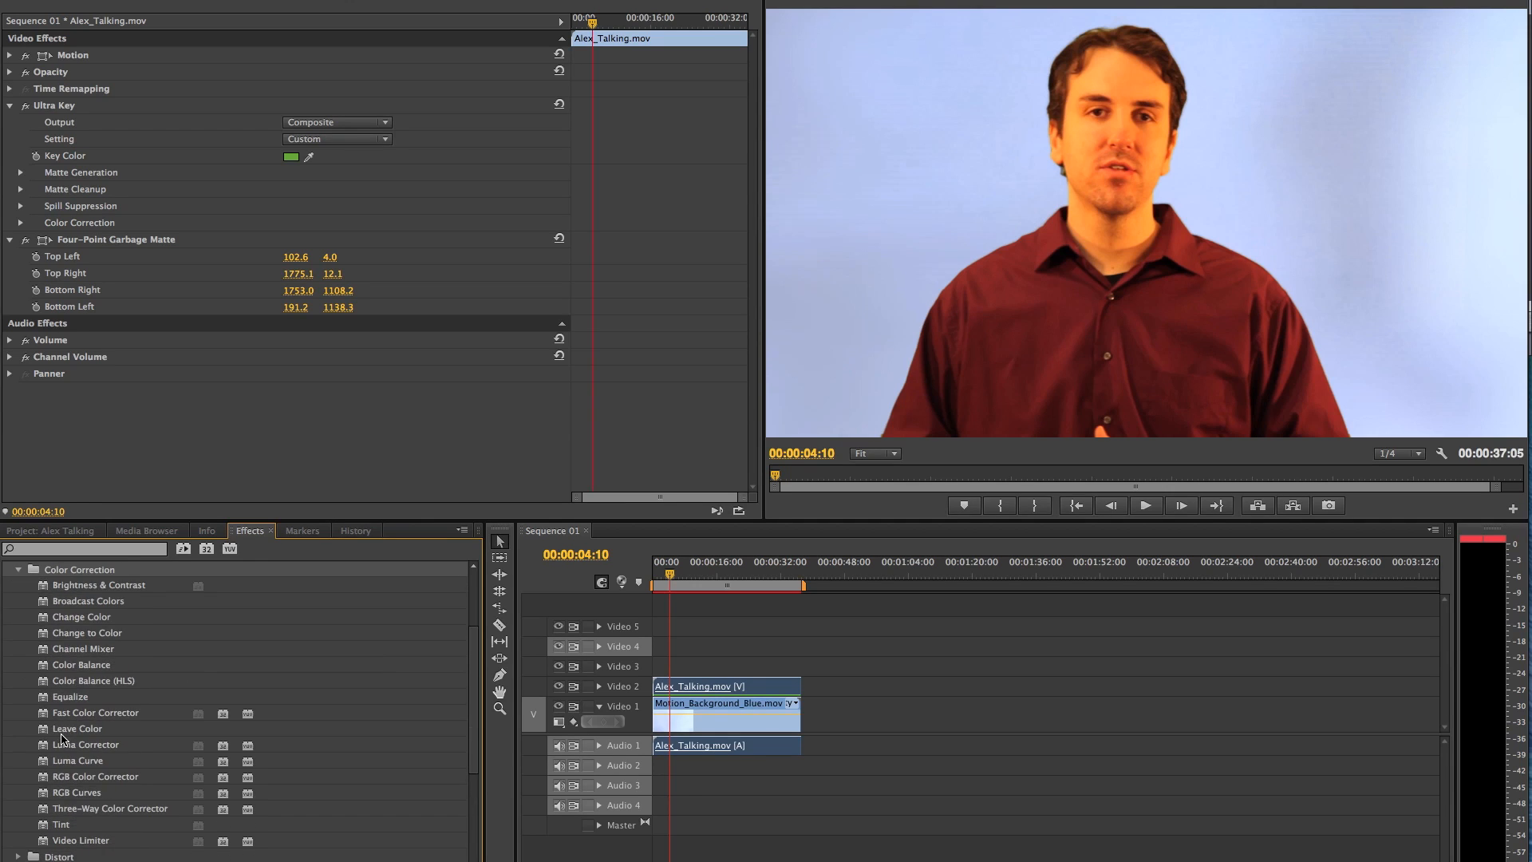
left_click(39, 668)
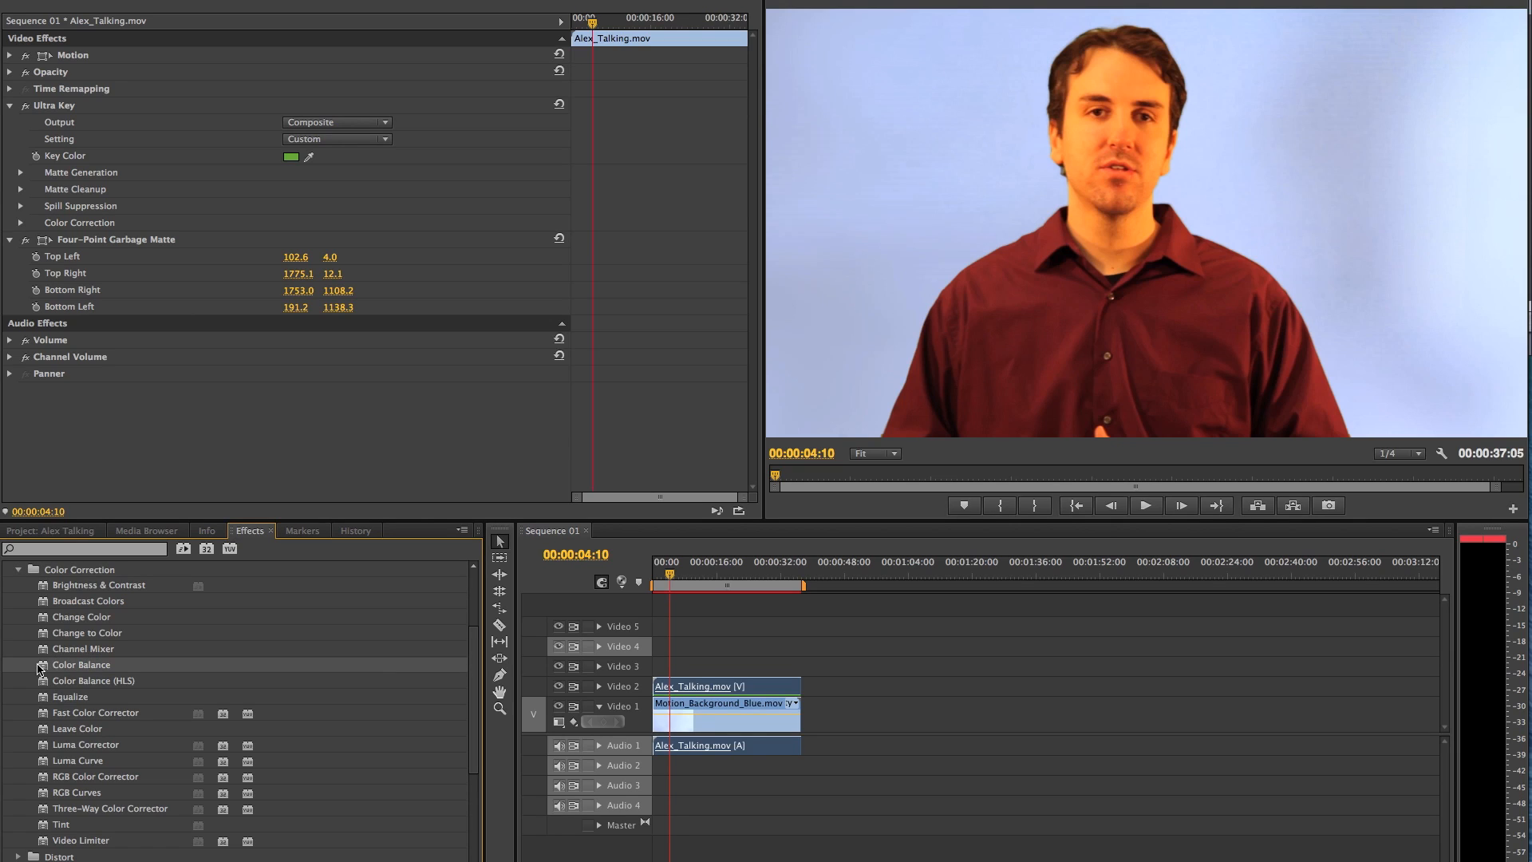
left_click_drag(41, 669, 756, 688)
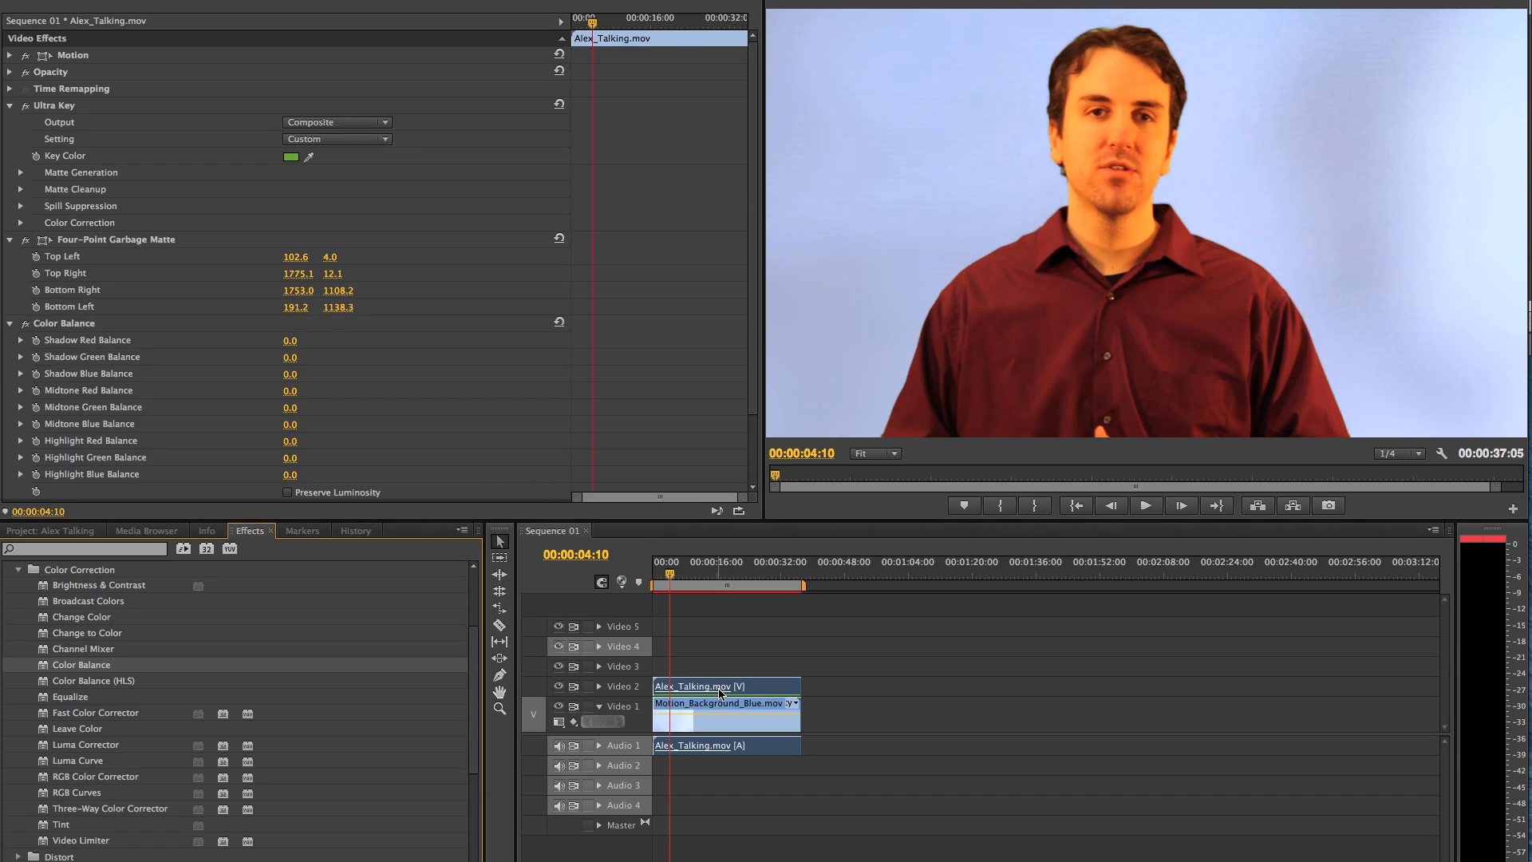
left_click(721, 693)
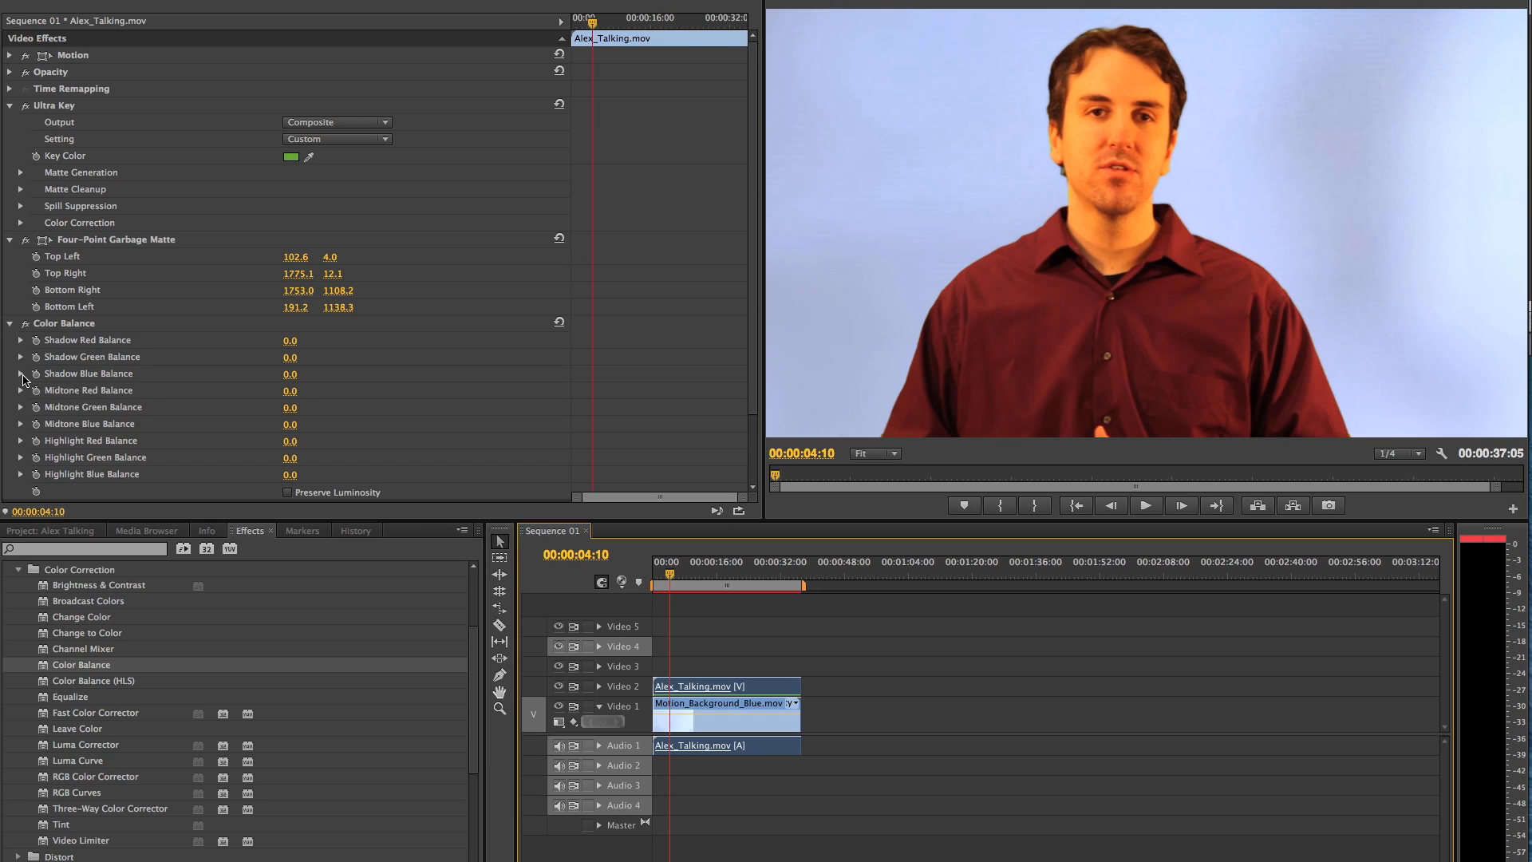
- Set the clip's Highlight Red Balance to -64.3 and its Midtone Red Balance to -17.7
left_click(21, 441)
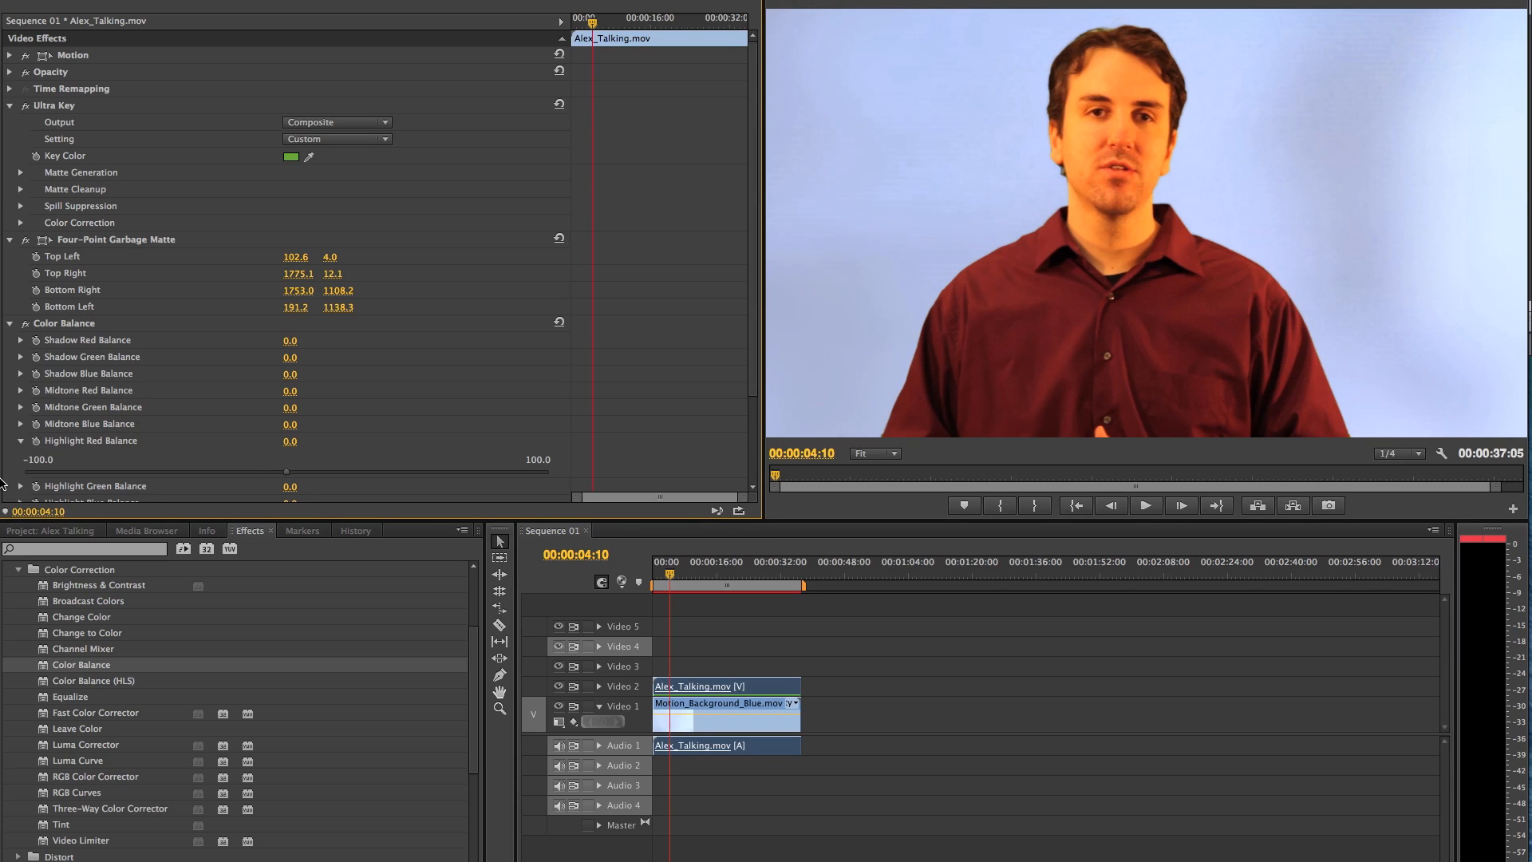
left_click_drag(286, 475, 139, 479)
left_click_drag(136, 474, 118, 477)
left_click(20, 390)
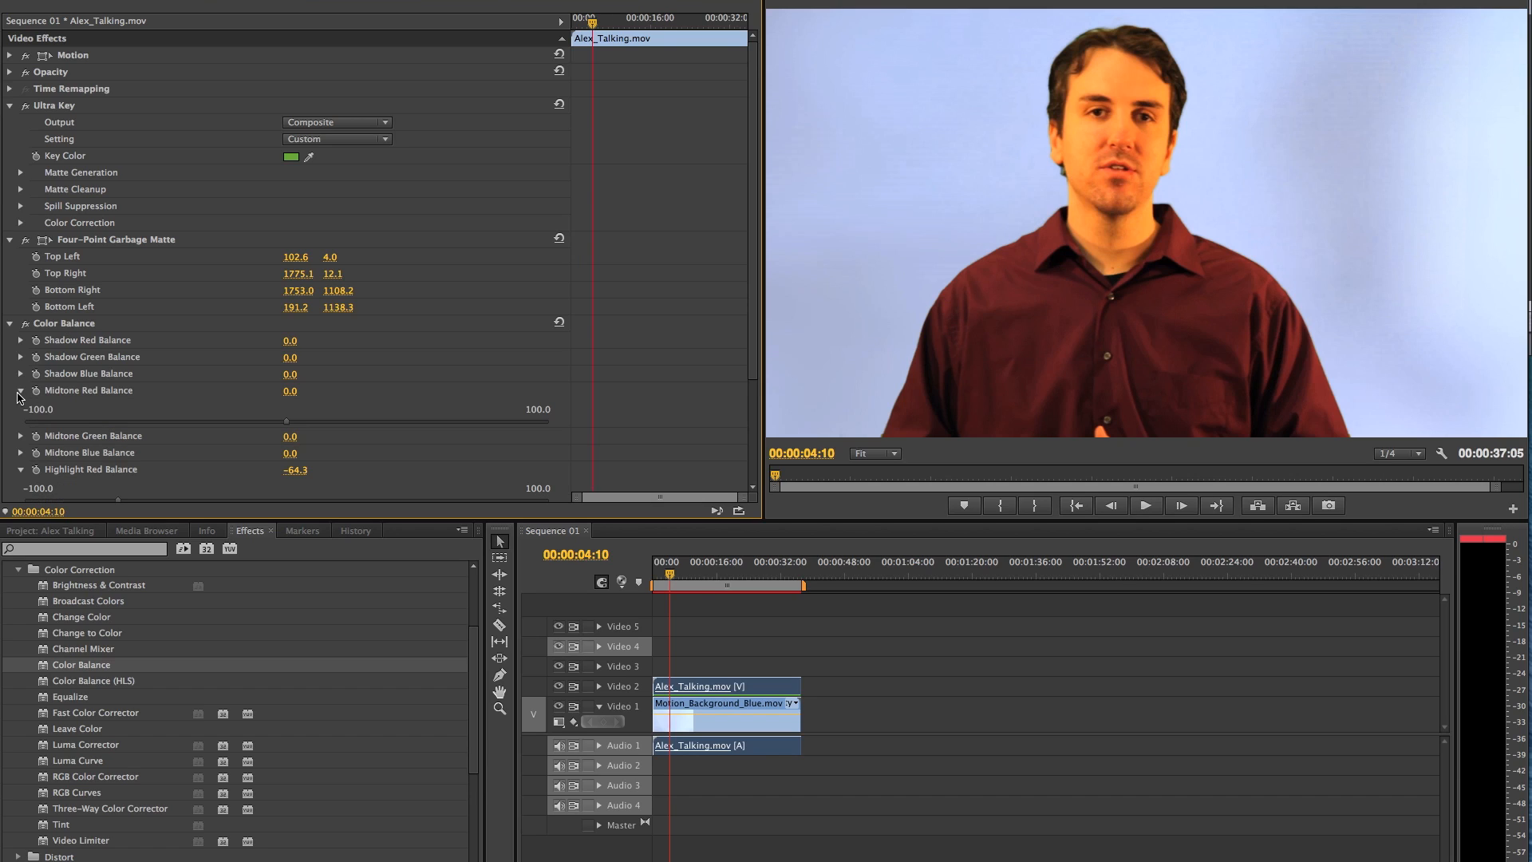
left_click_drag(292, 423, 241, 428)
left_click(20, 390)
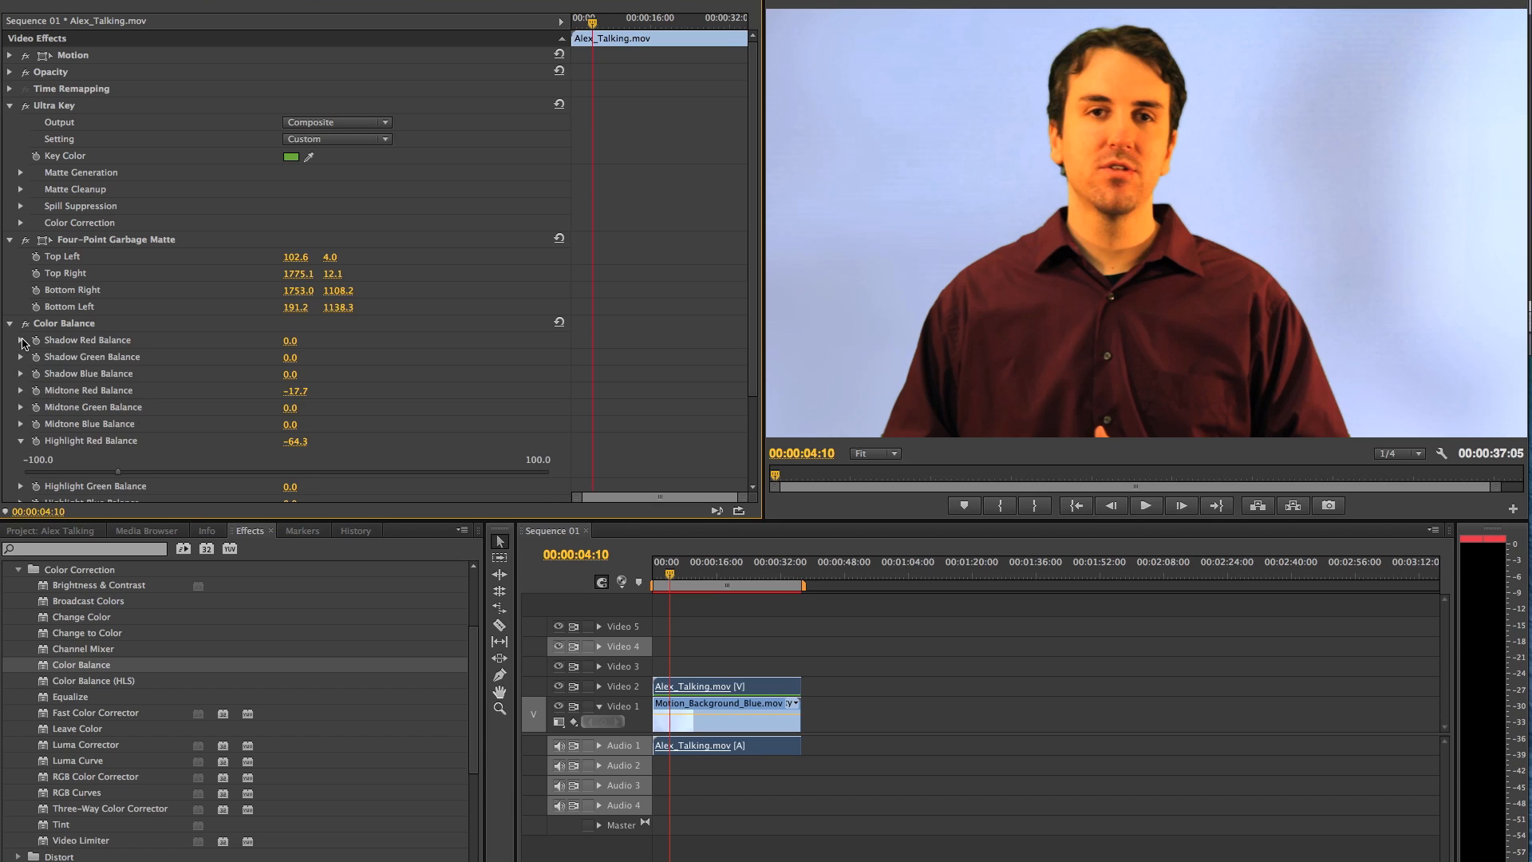
- Set the clip's Shadow Red Balance to -1.2 and its Highlight Red Balance to -15.5
left_click(21, 340)
mouse_move(288, 379)
left_mouse_down()
mouse_move(228, 372)
mouse_move(300, 381)
mouse_move(266, 382)
mouse_move(284, 381)
left_mouse_up()
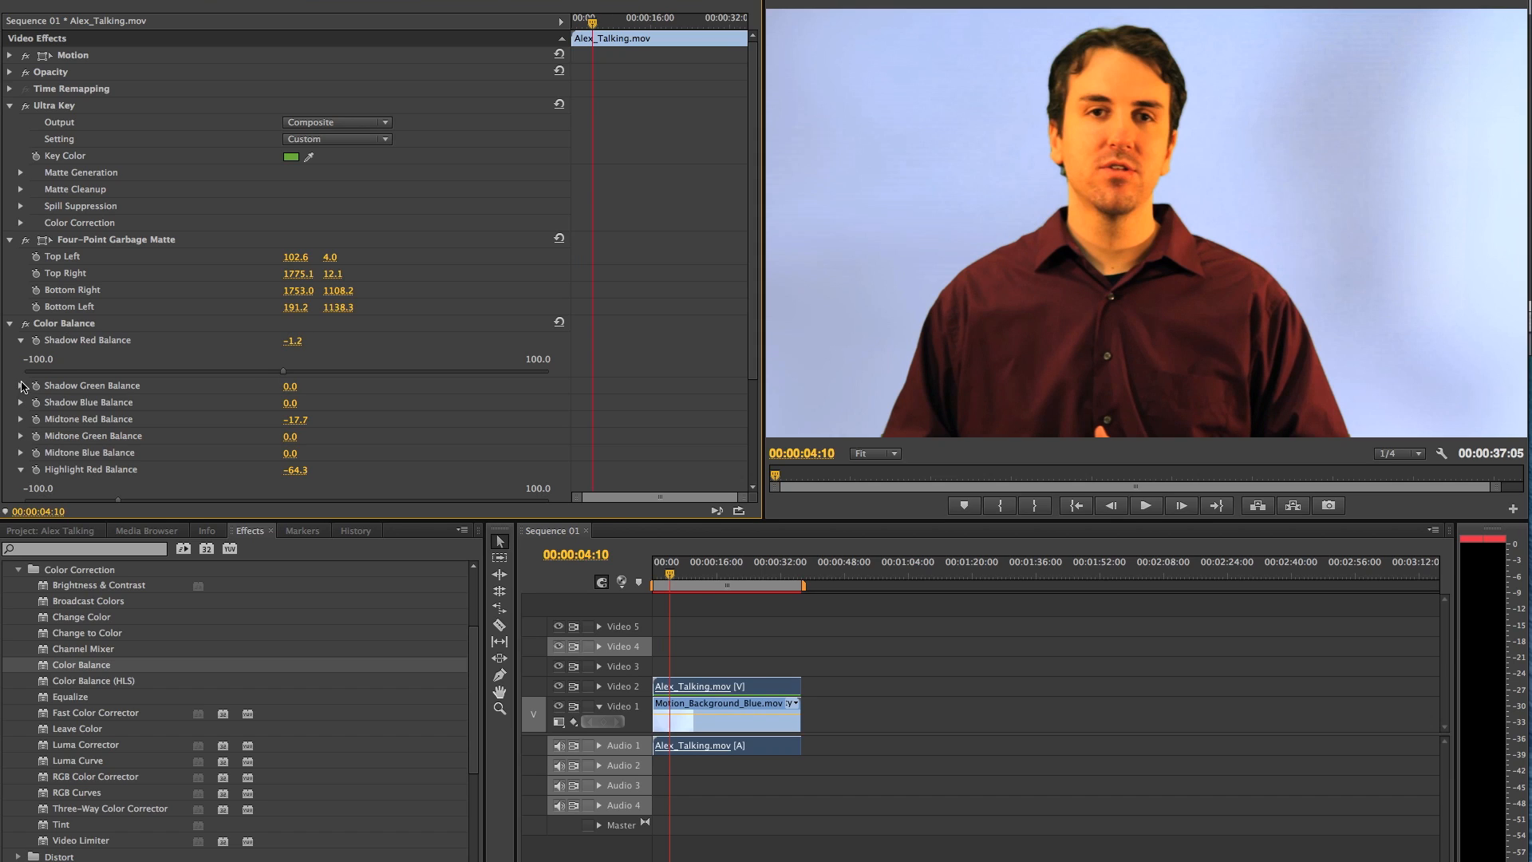
left_click(22, 340)
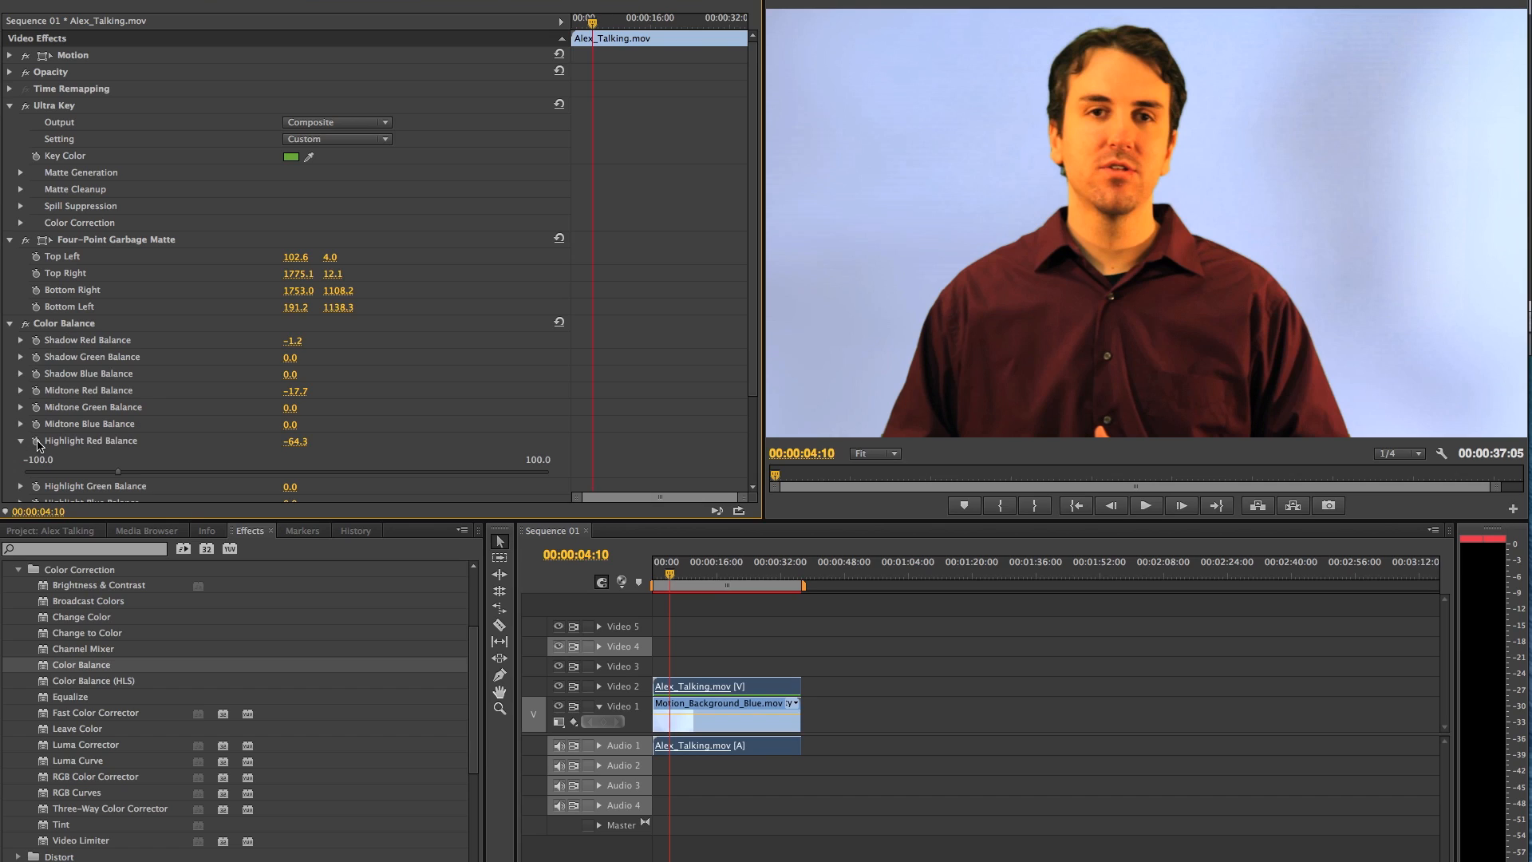
left_click_drag(119, 478, 249, 487)
left_click(19, 443)
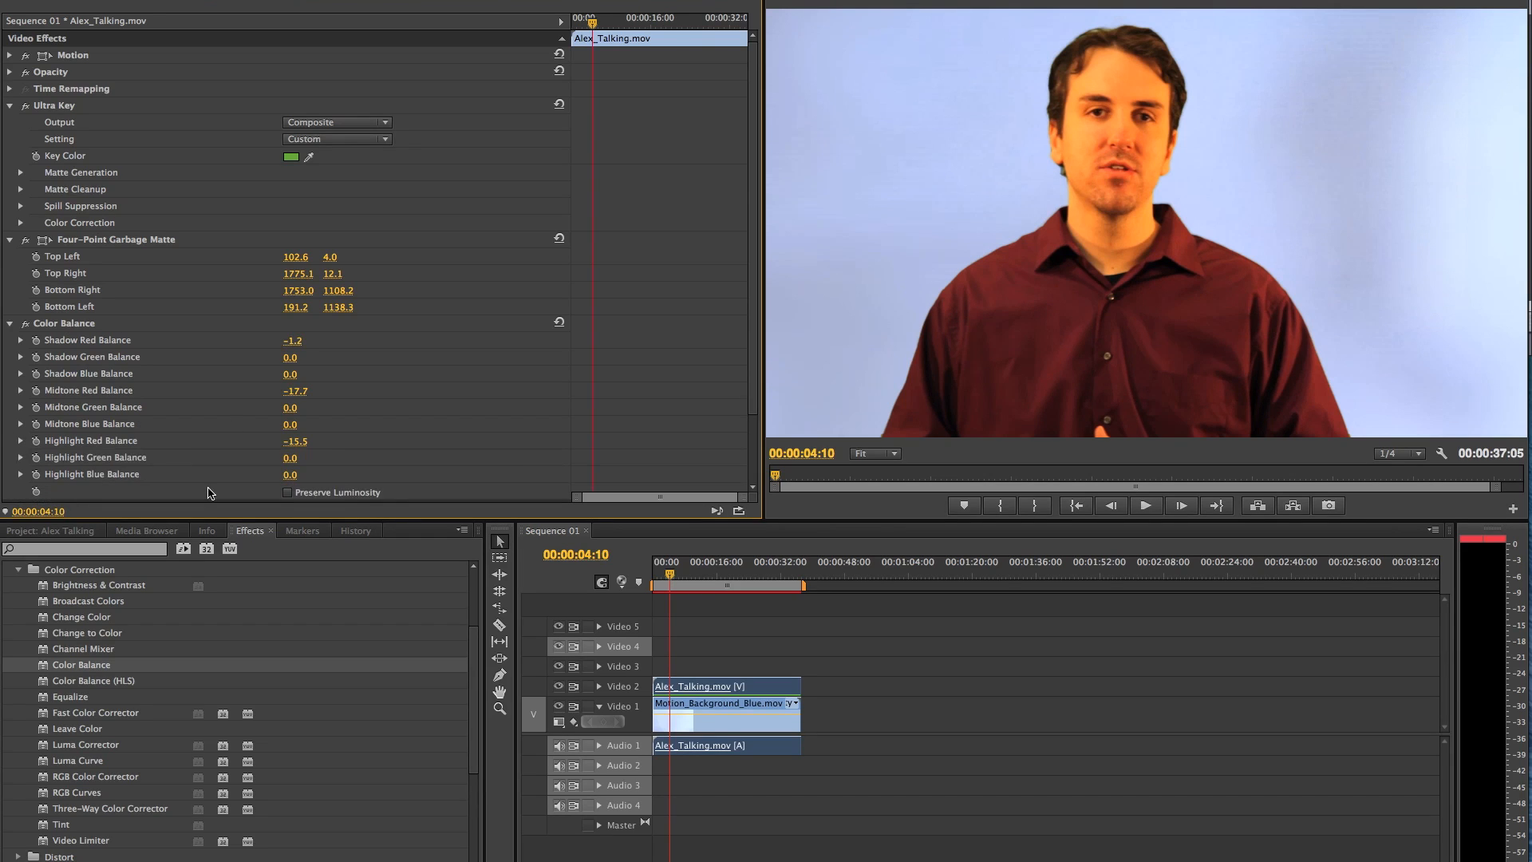
left_click(18, 571)
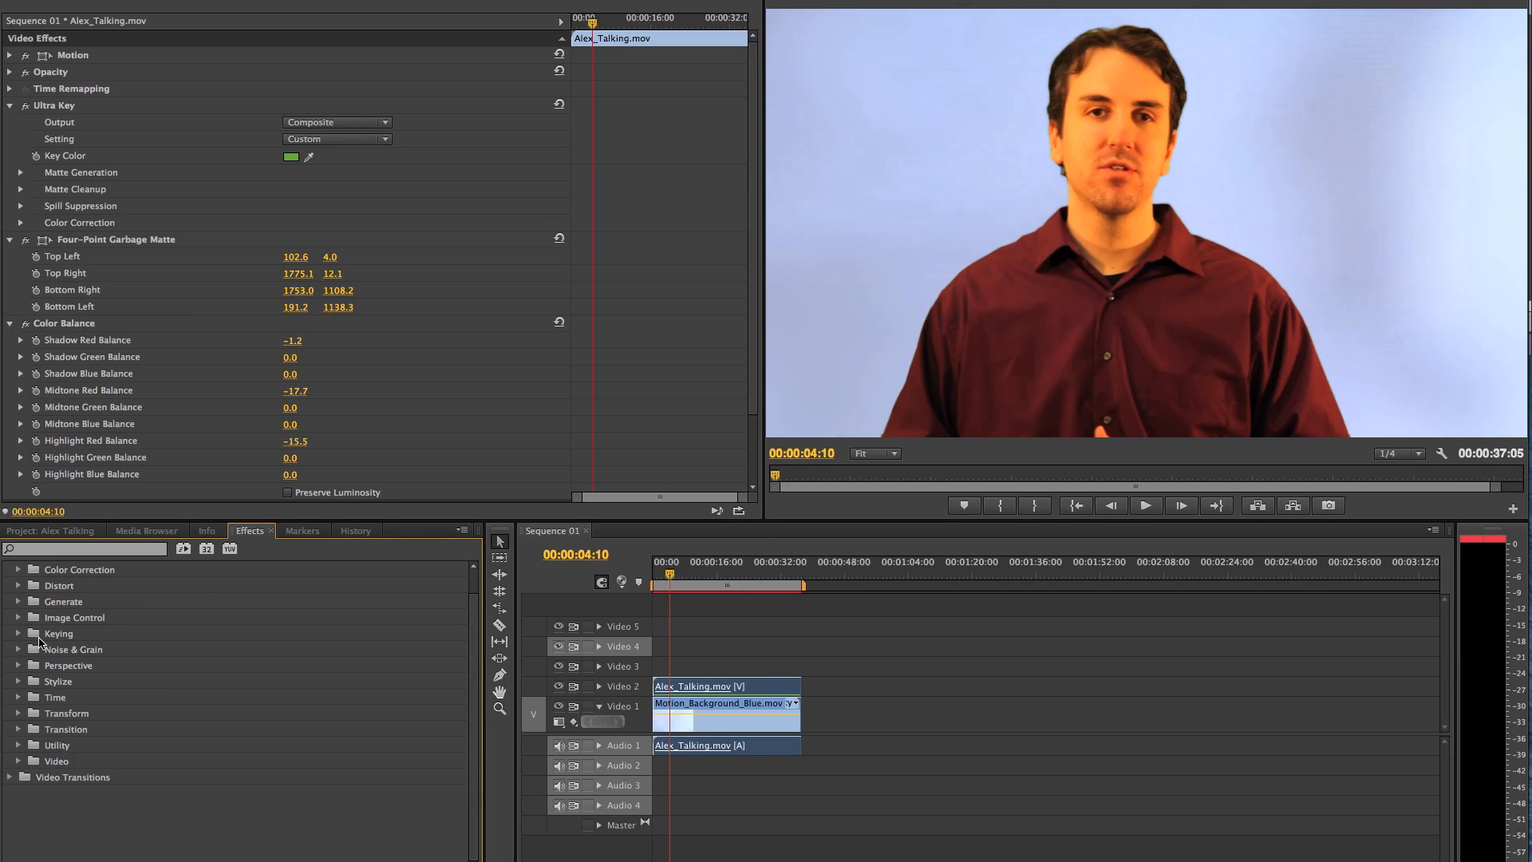
- Look through the Image Control, Color Correction, Adjust and Blur & Sharpen video effects for further ways to improve the subject
left_click(22, 618)
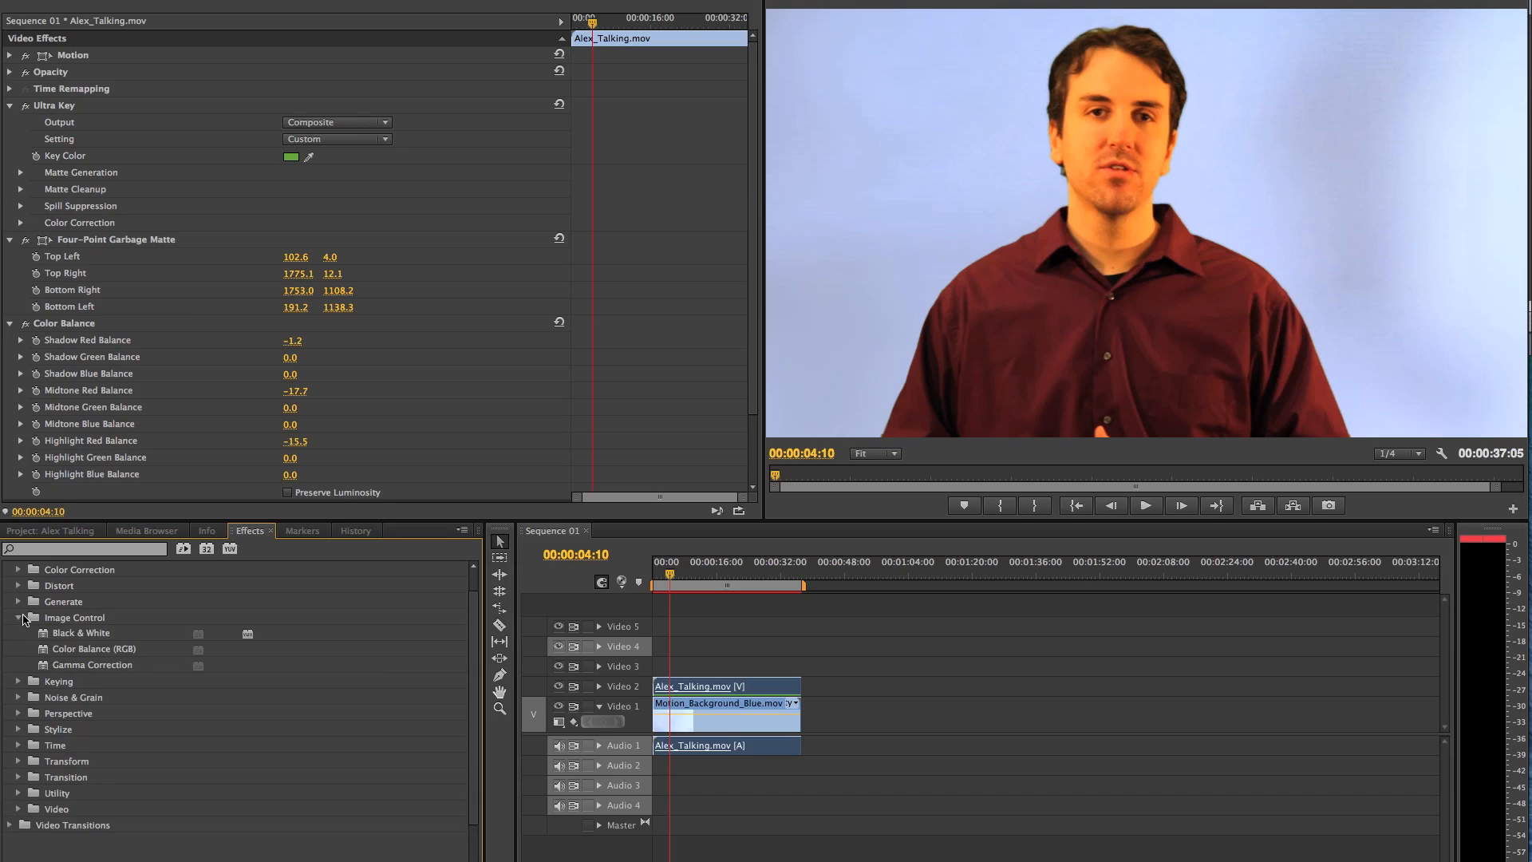
left_click(22, 618)
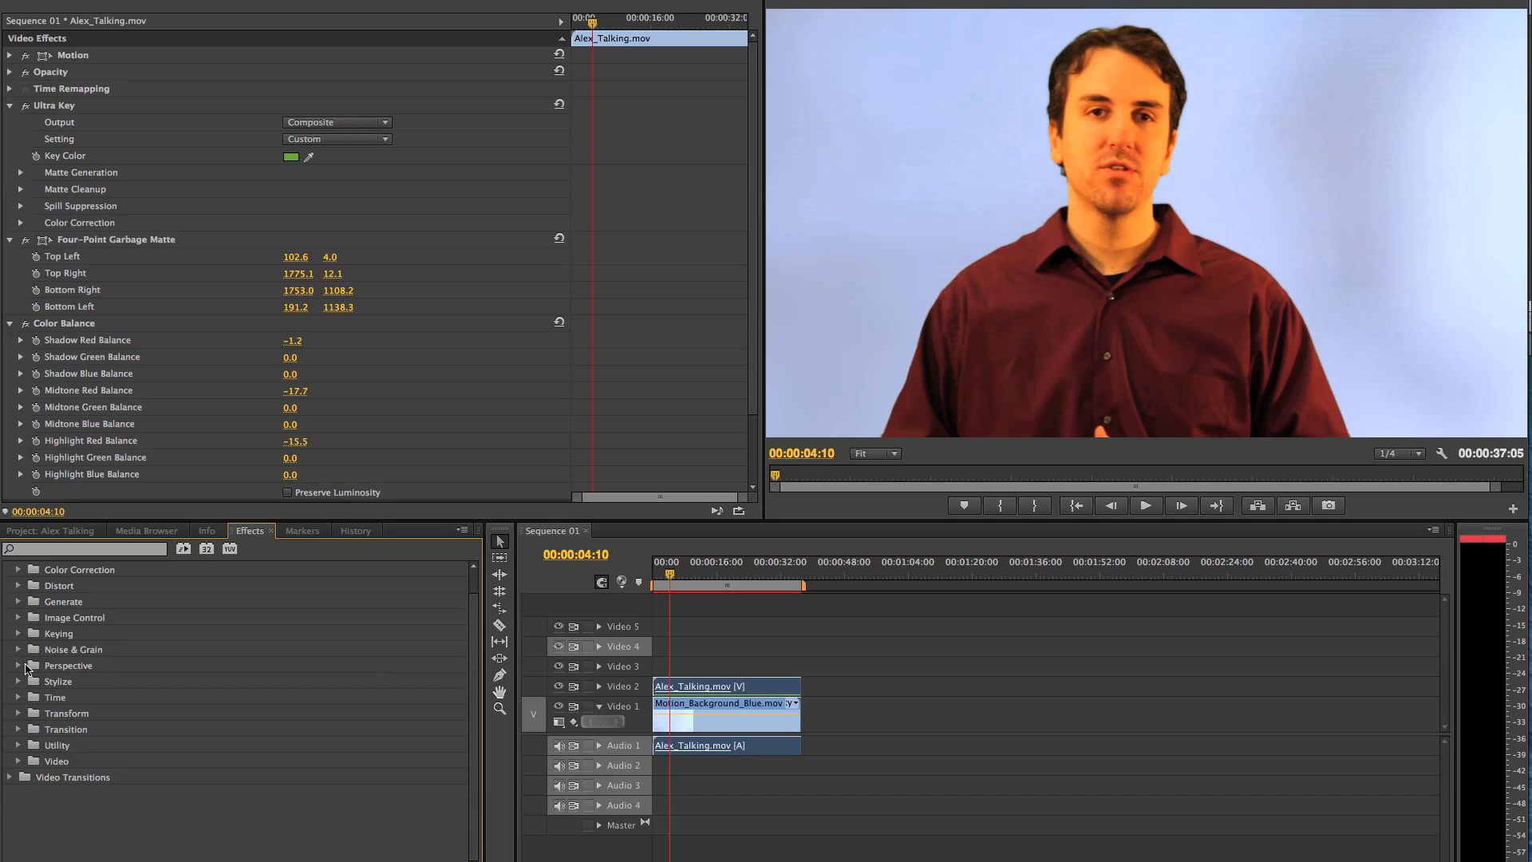
left_click(18, 569)
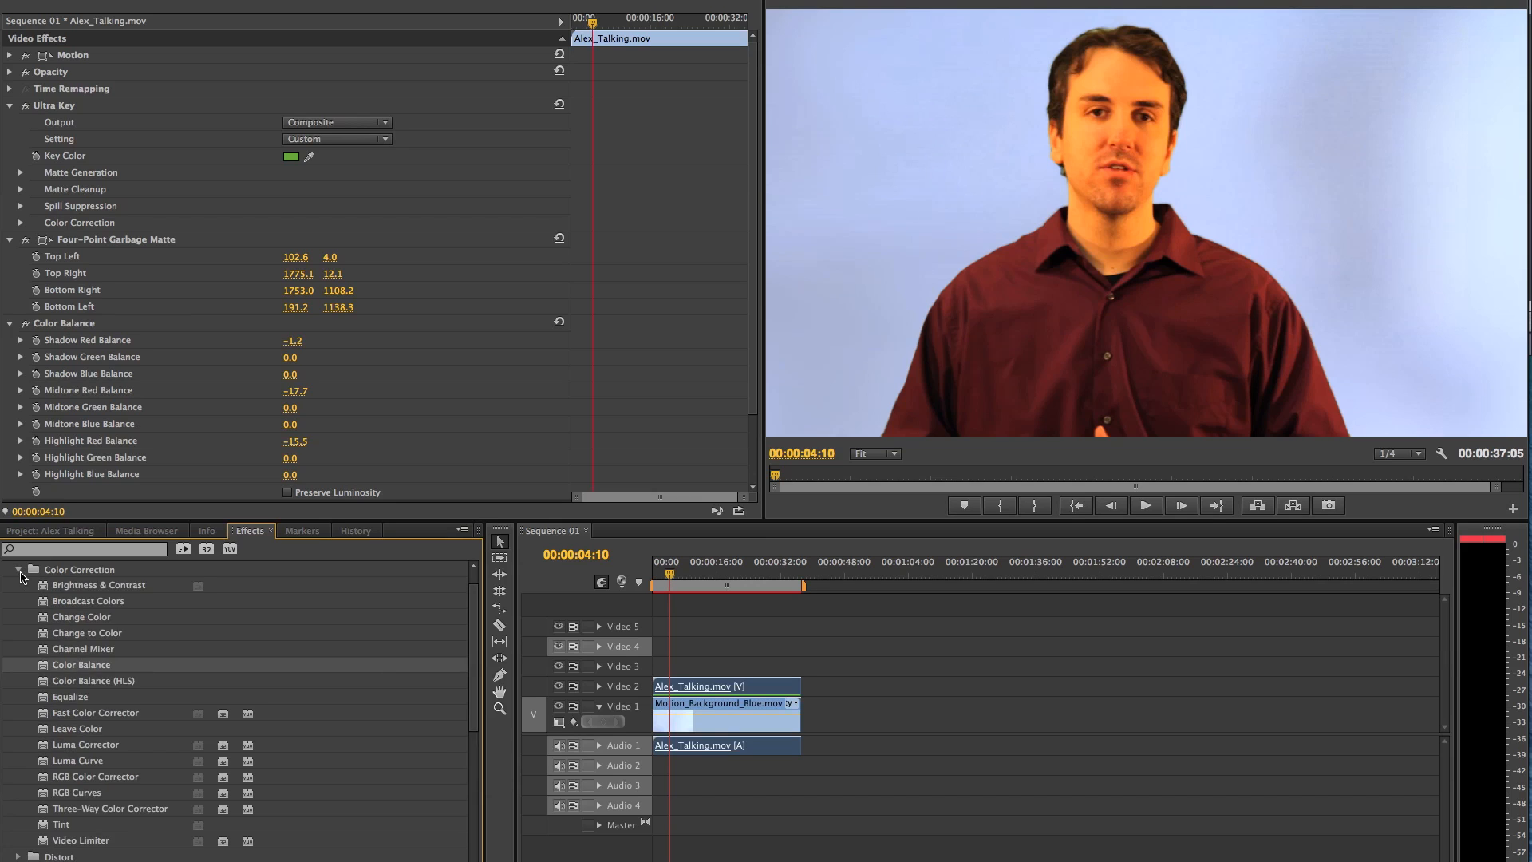
left_click(18, 569)
left_click(19, 617)
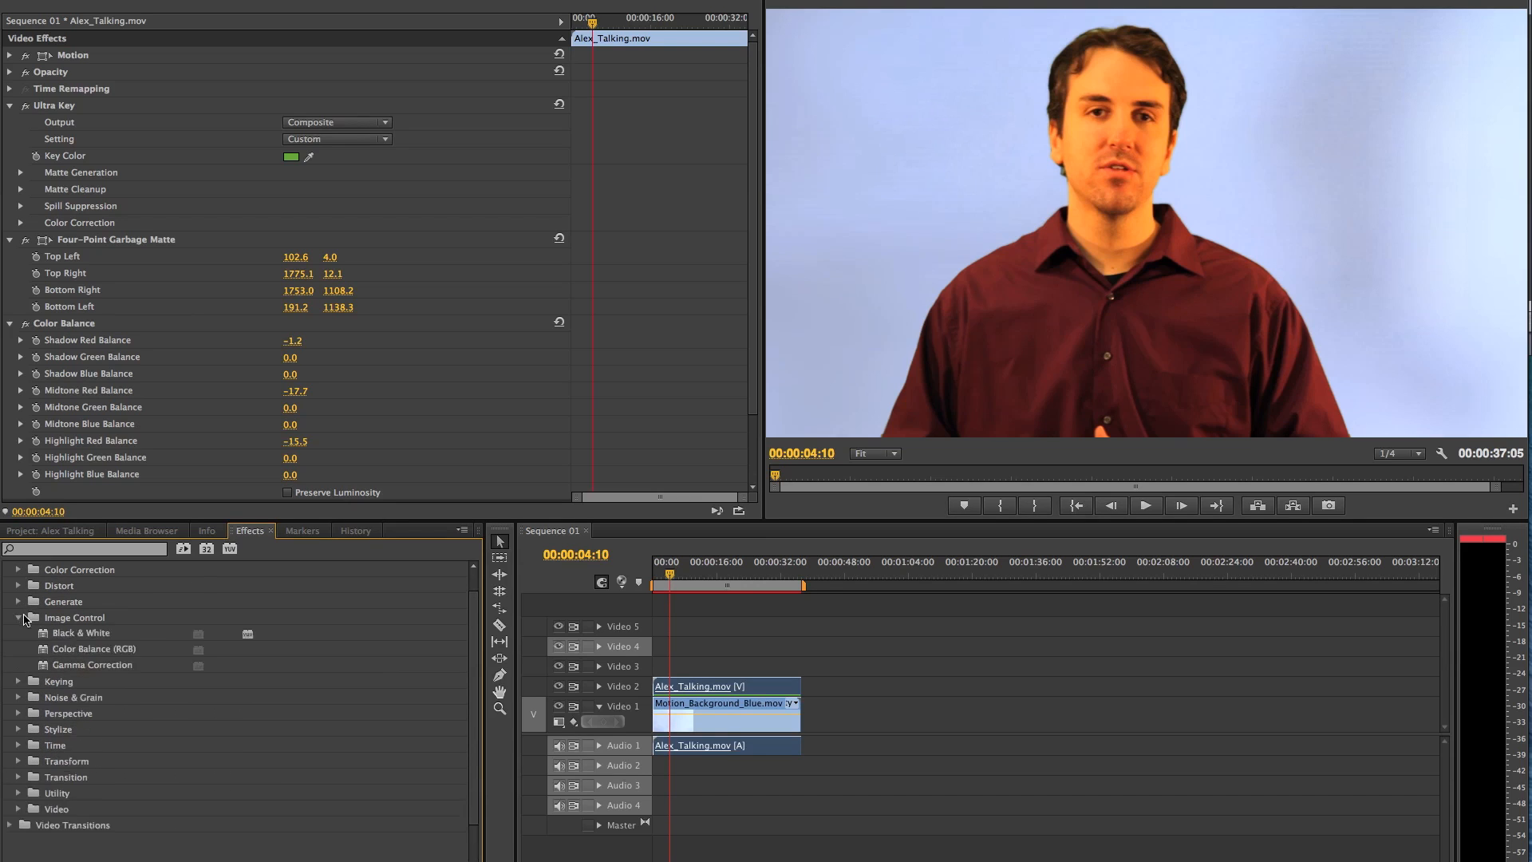
left_click(19, 618)
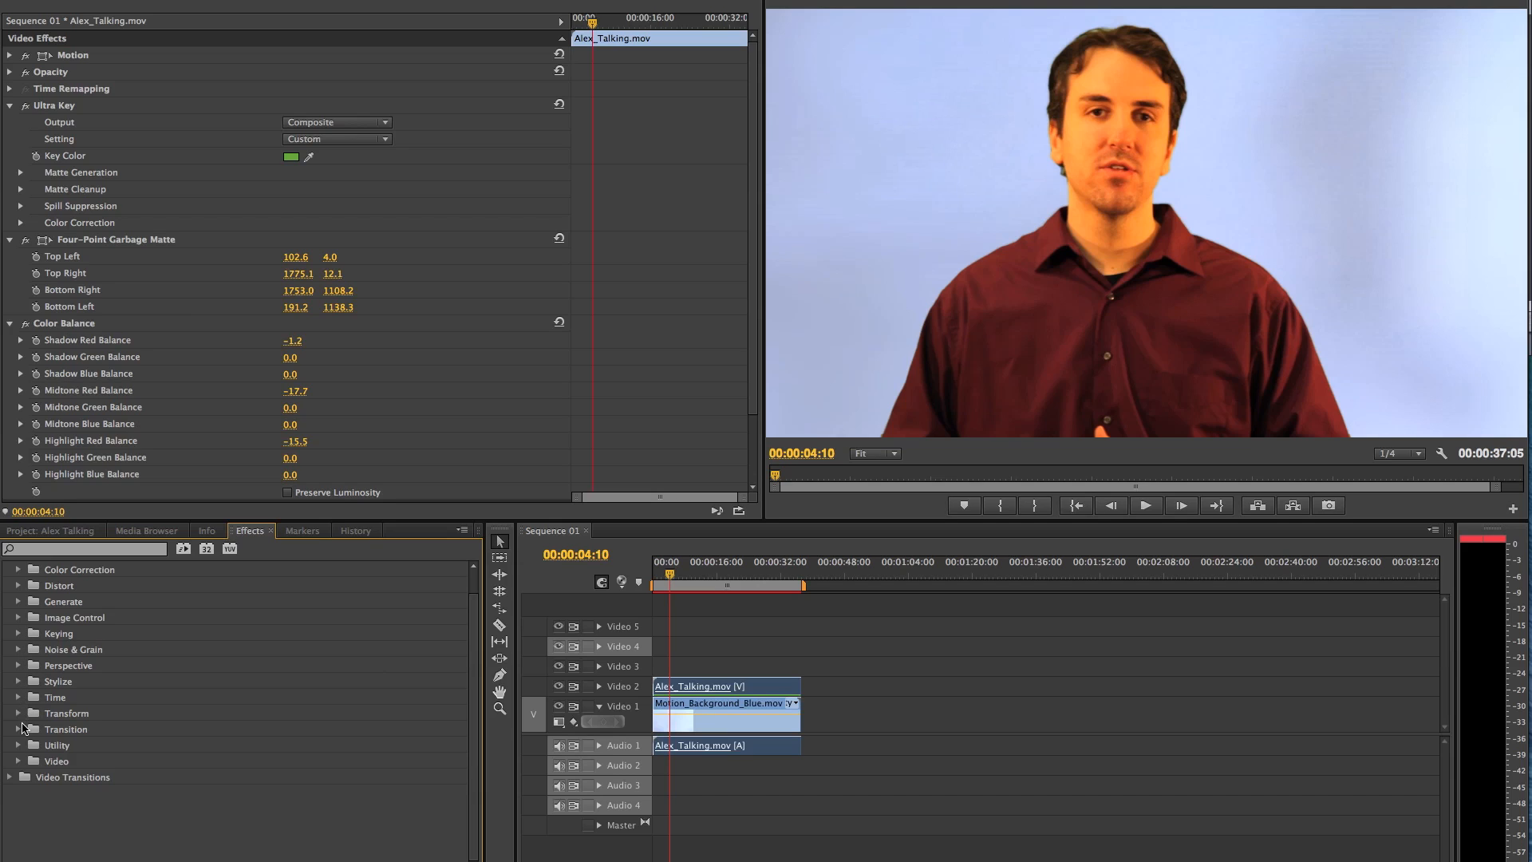
scroll(22, 638, "up", 3)
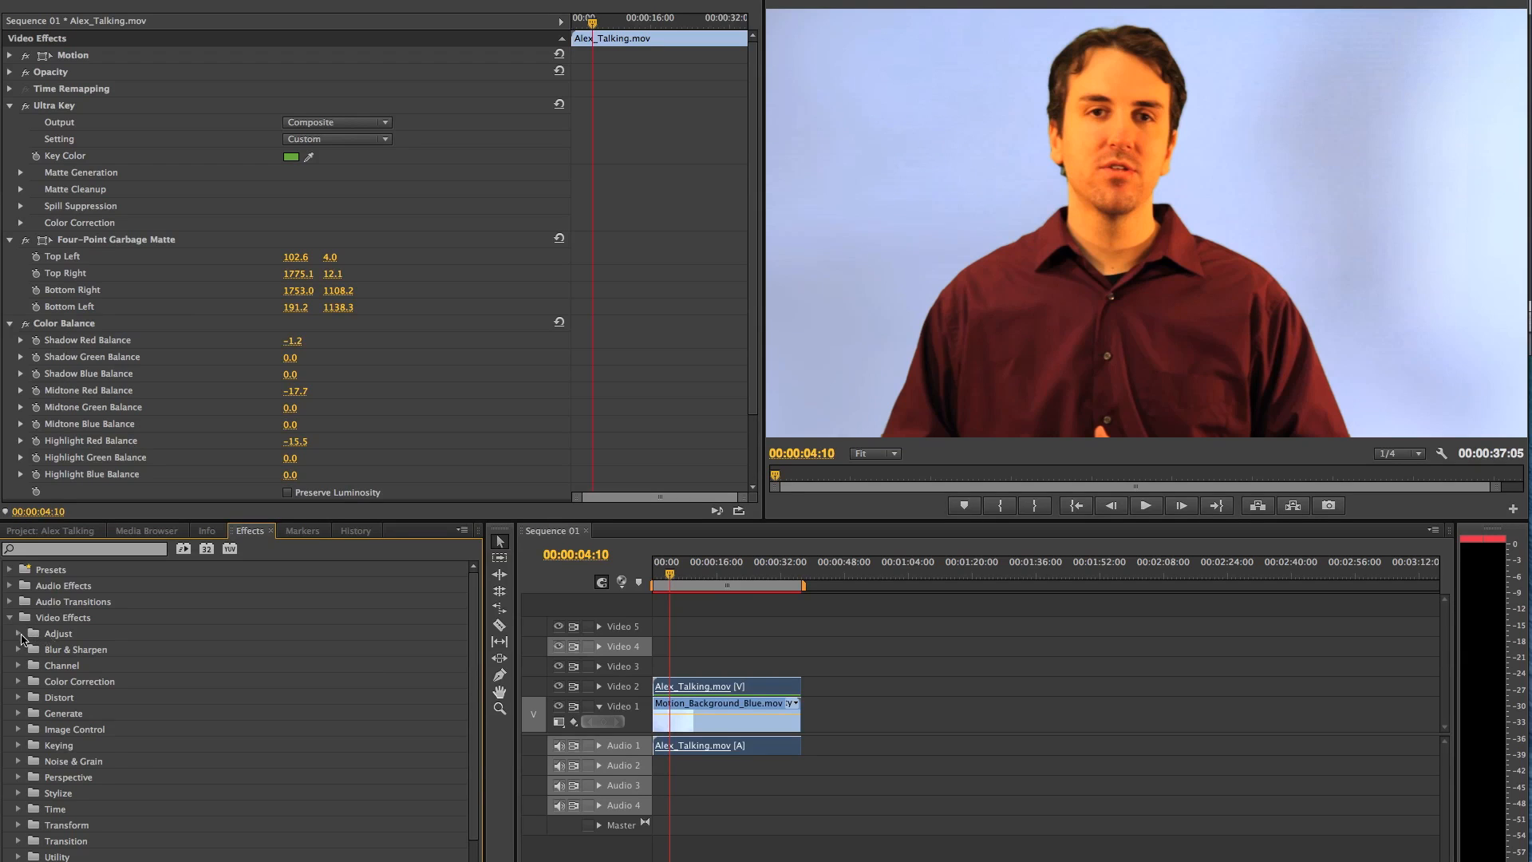
left_click(19, 634)
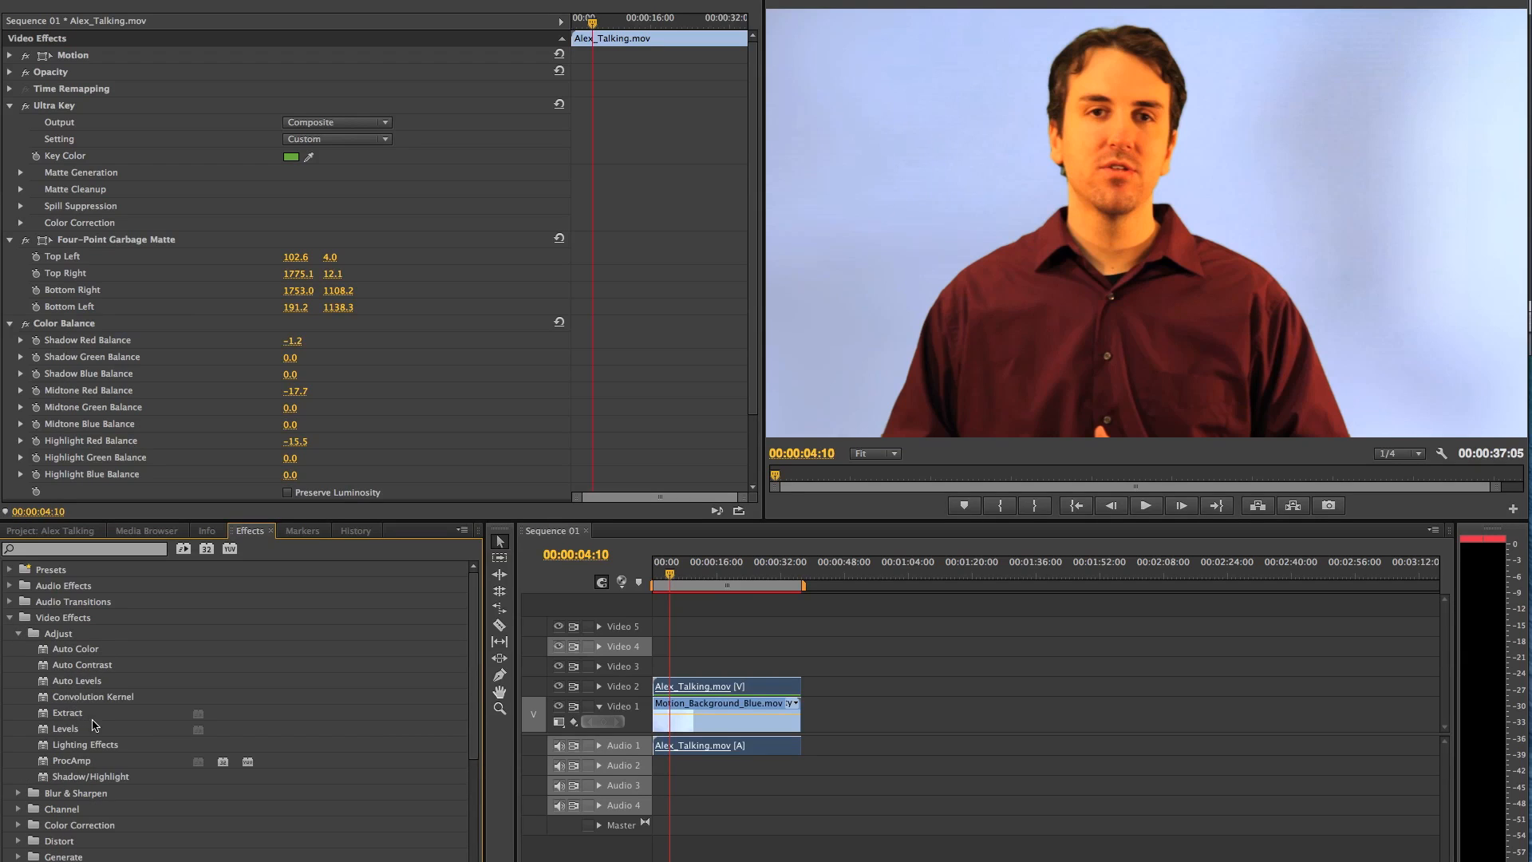
scroll(95, 724, "down", 2)
left_click(19, 728)
scroll(71, 798, "down", 1)
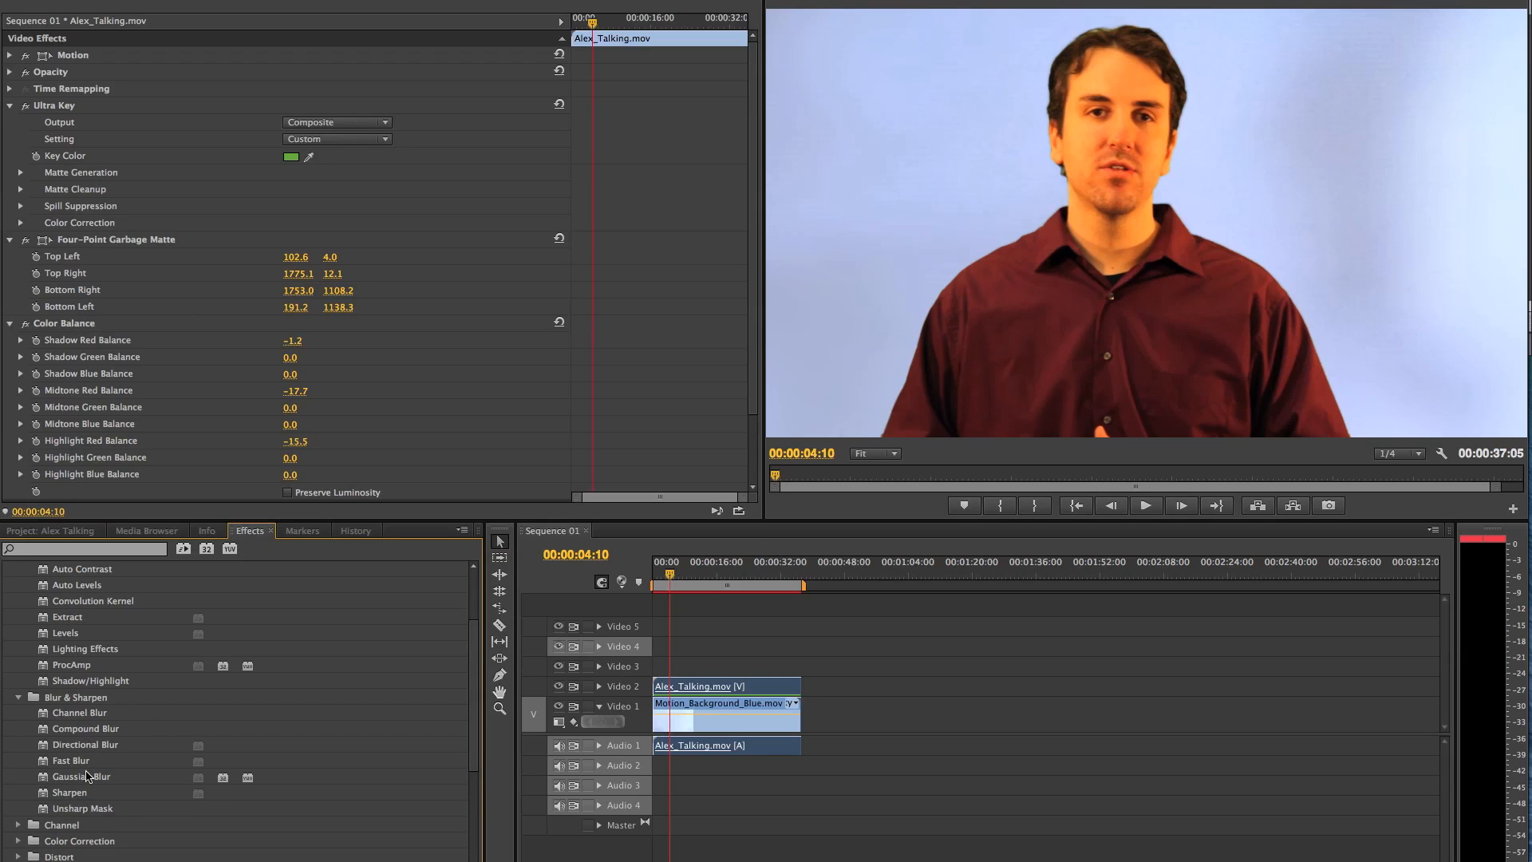
- Review the Sharpen, Auto Color, Auto Contrast and Auto Levels effects as options for the Alex_Talking.mov clip
left_click(60, 797)
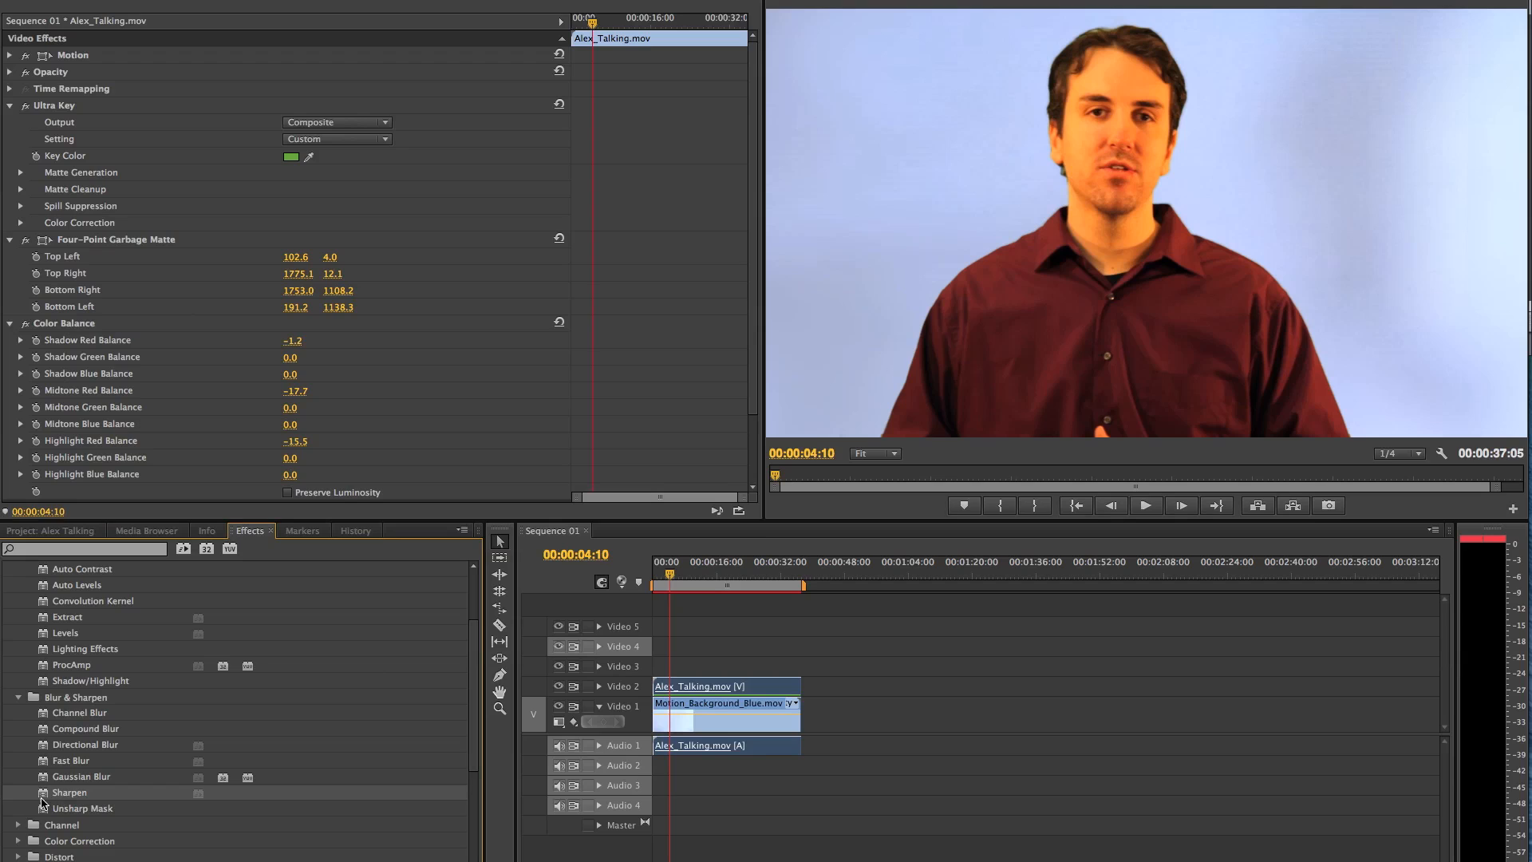
left_click_drag(42, 798, 740, 684)
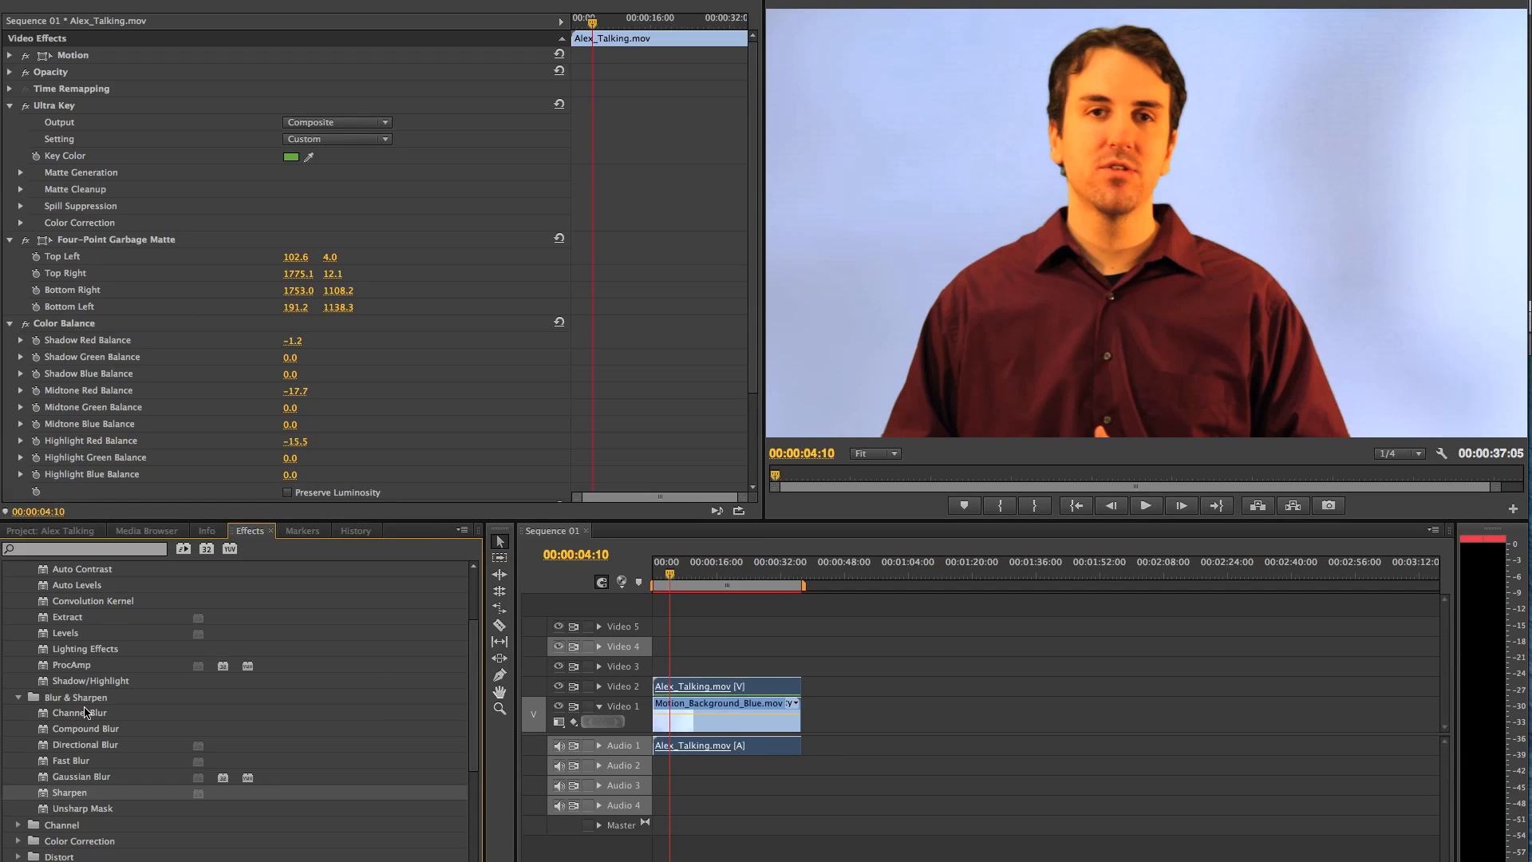
scroll(85, 712, "up", 2)
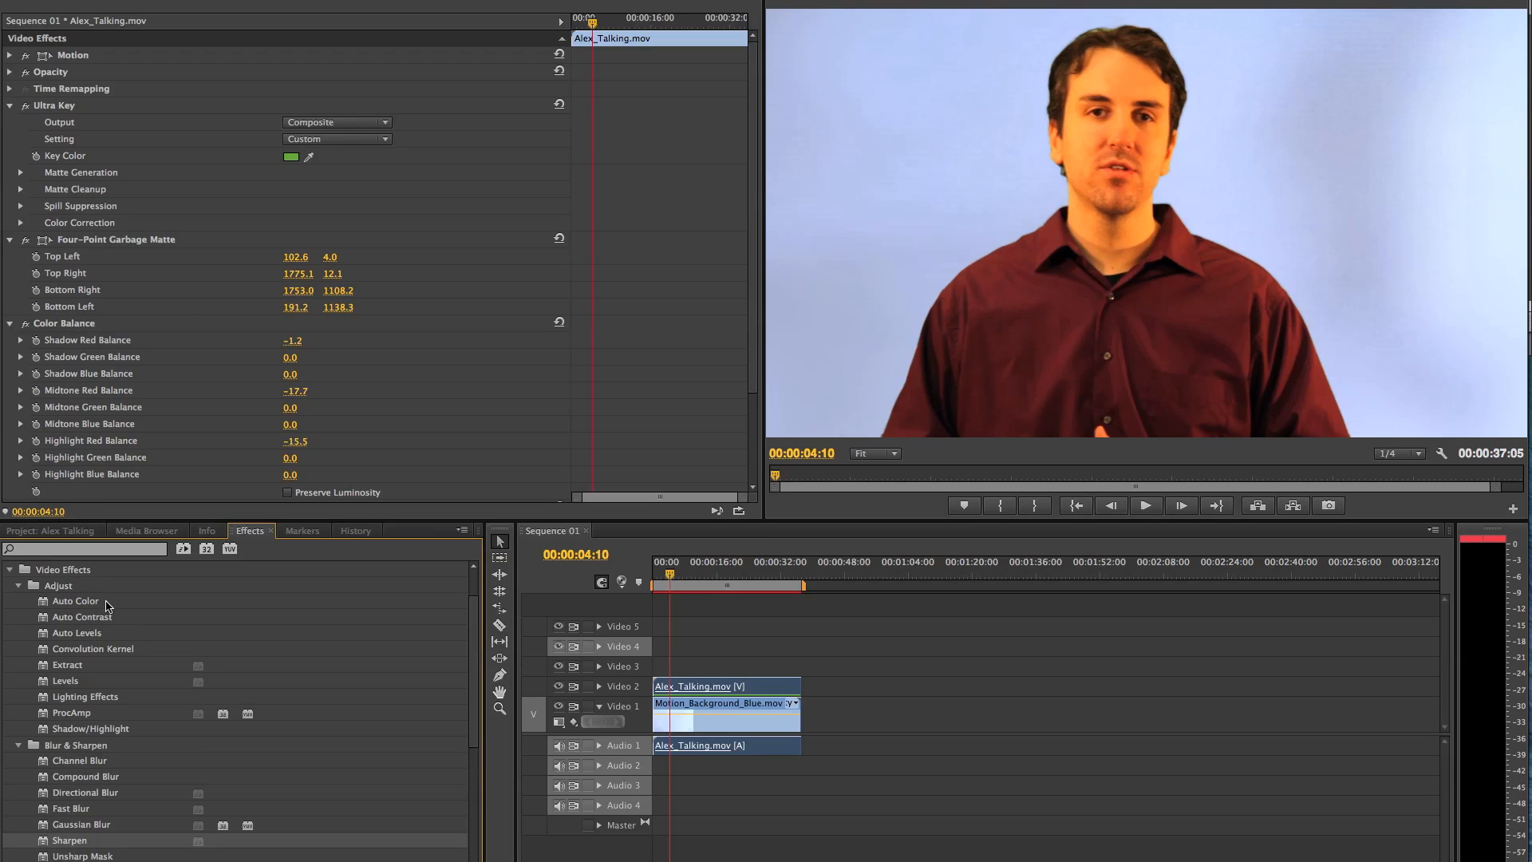
left_click(32, 606)
left_click_drag(32, 606, 740, 688)
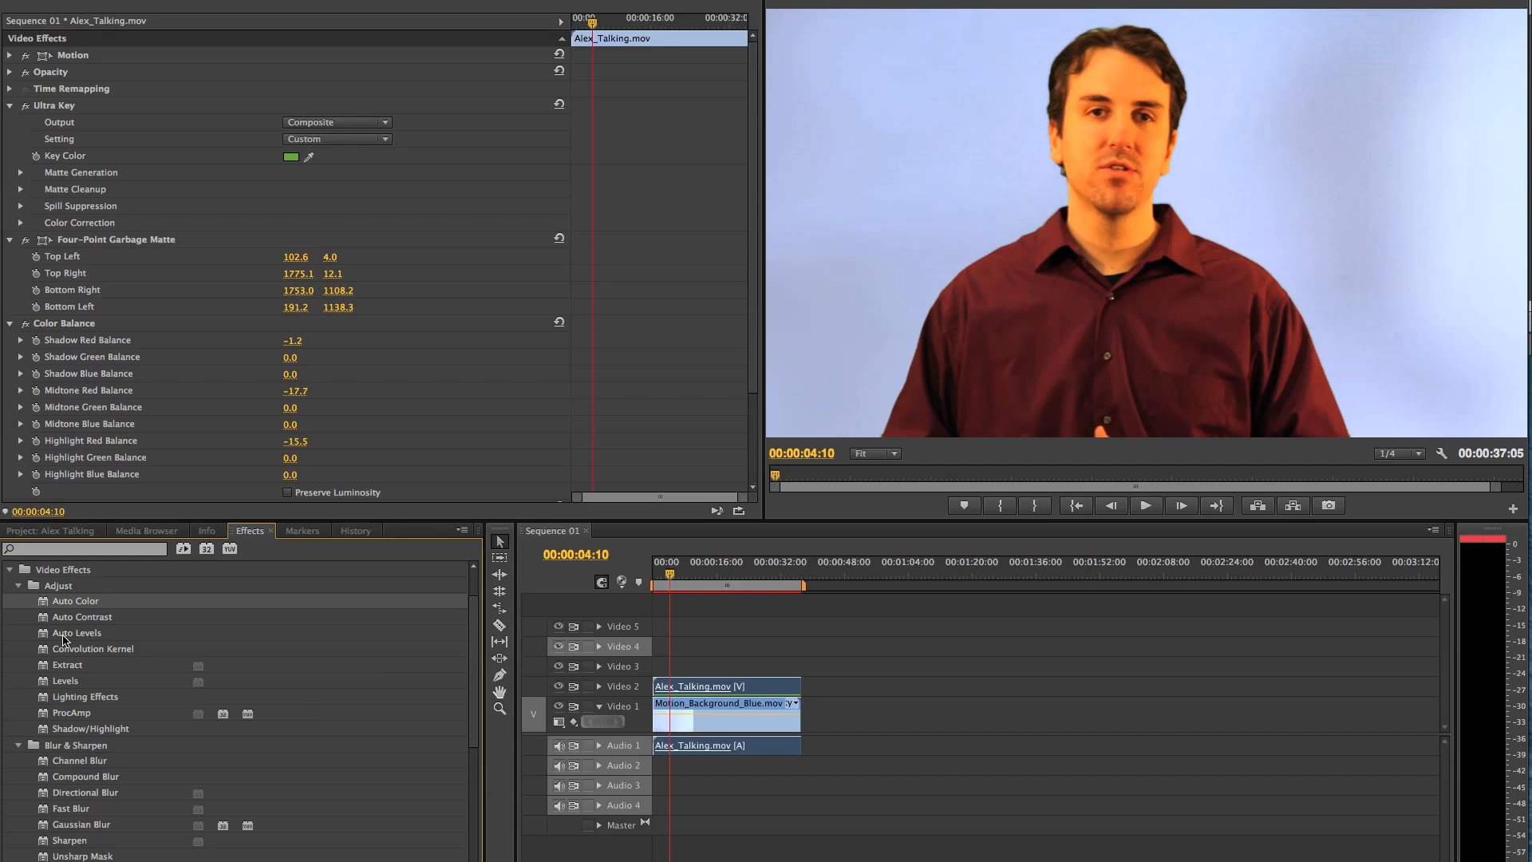
left_click(44, 620)
left_click_drag(41, 633, 755, 688)
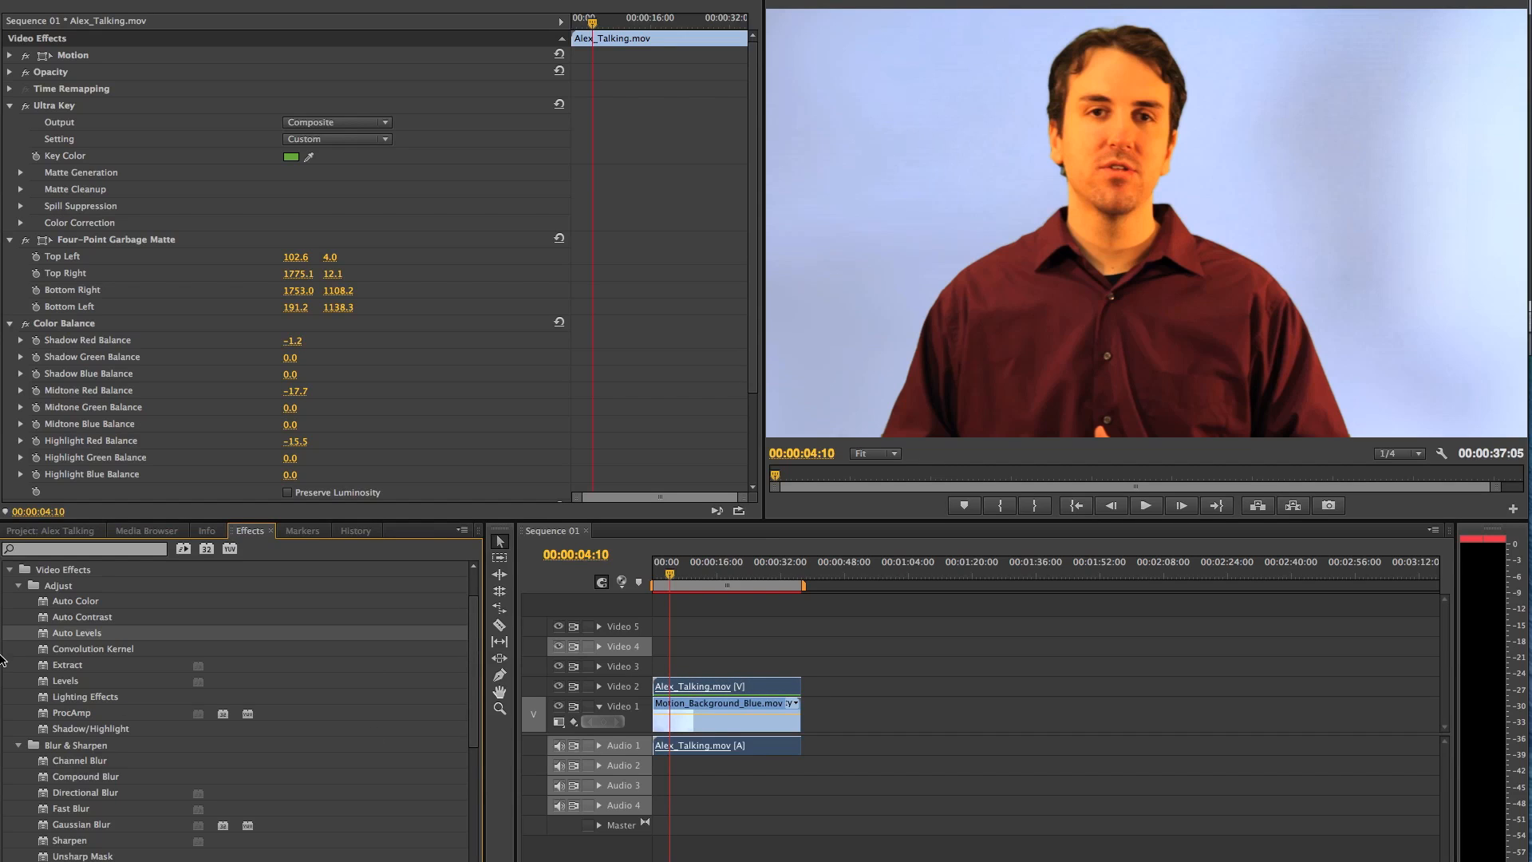
- Apply the Sharpen effect to the Alex_Talking.mov clip on Video 2 and set its Sharpen Amount to 28
scroll(80, 786, "down", 2)
left_click_drag(54, 792, 747, 691)
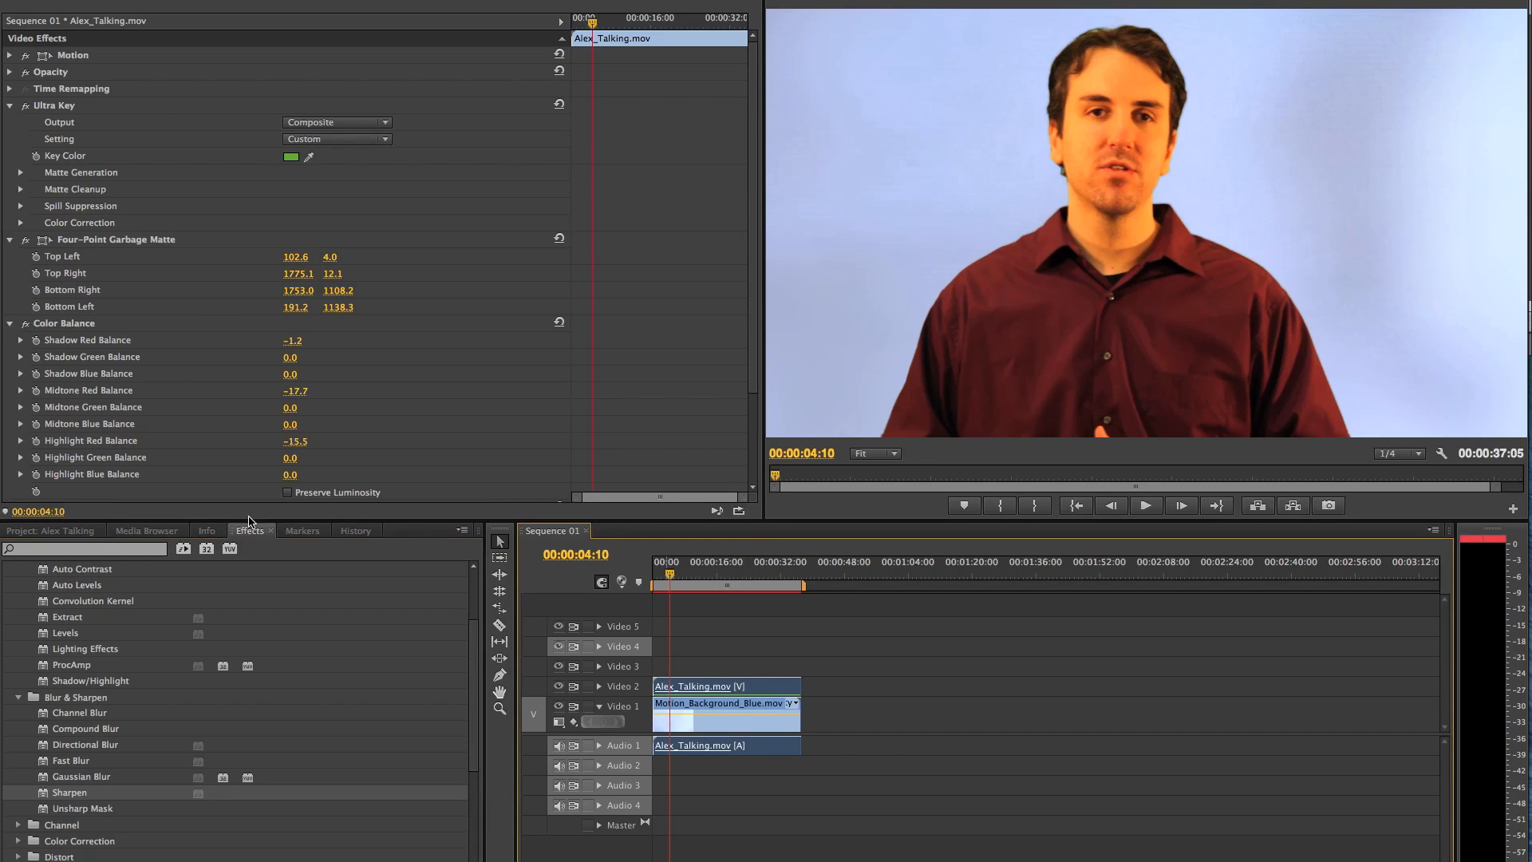
scroll(128, 419, "down", 3)
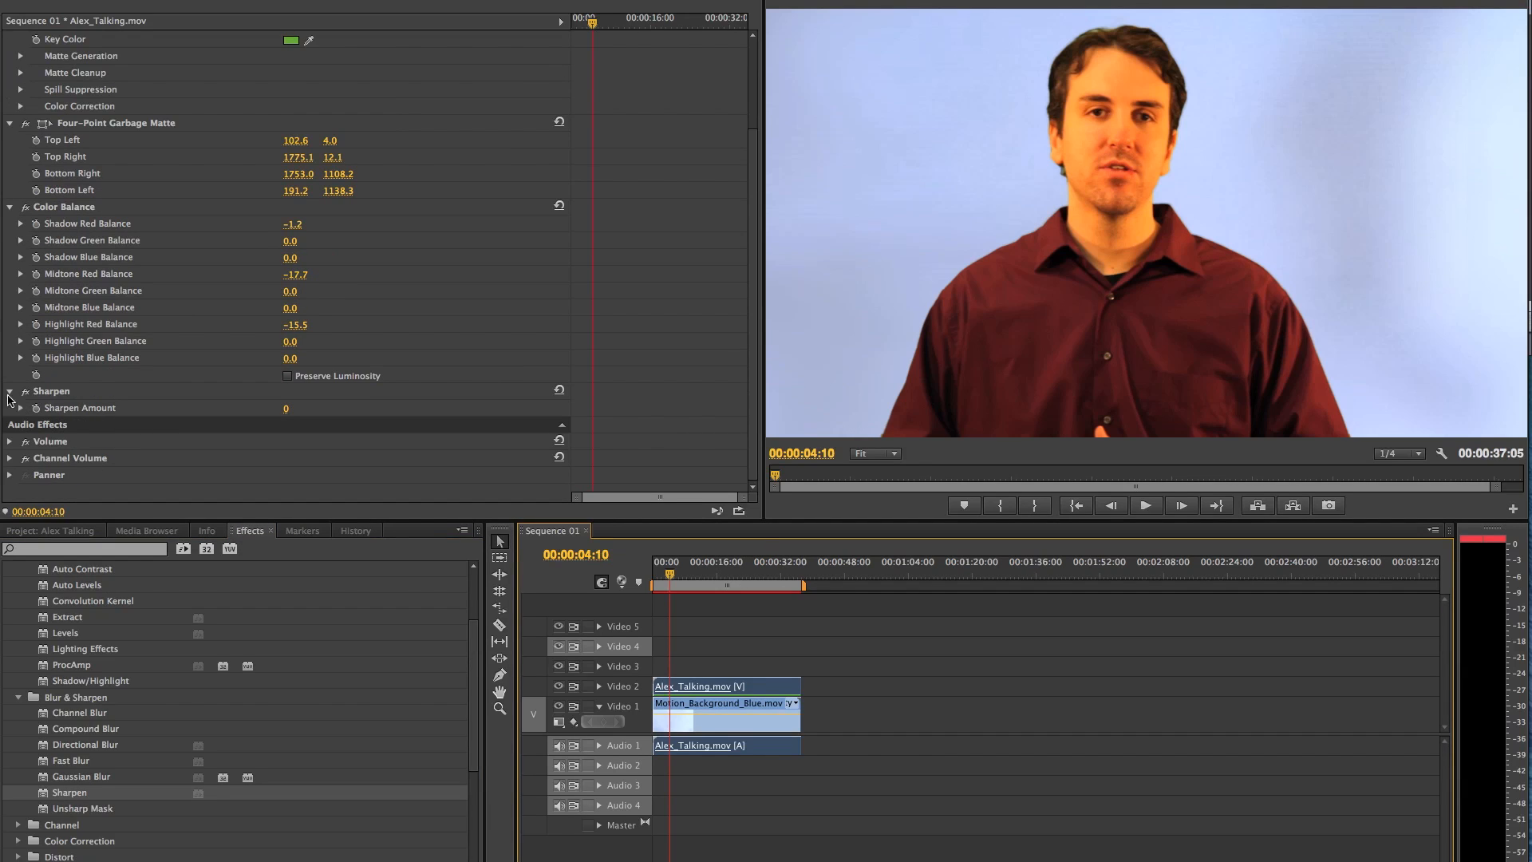
left_click(20, 409)
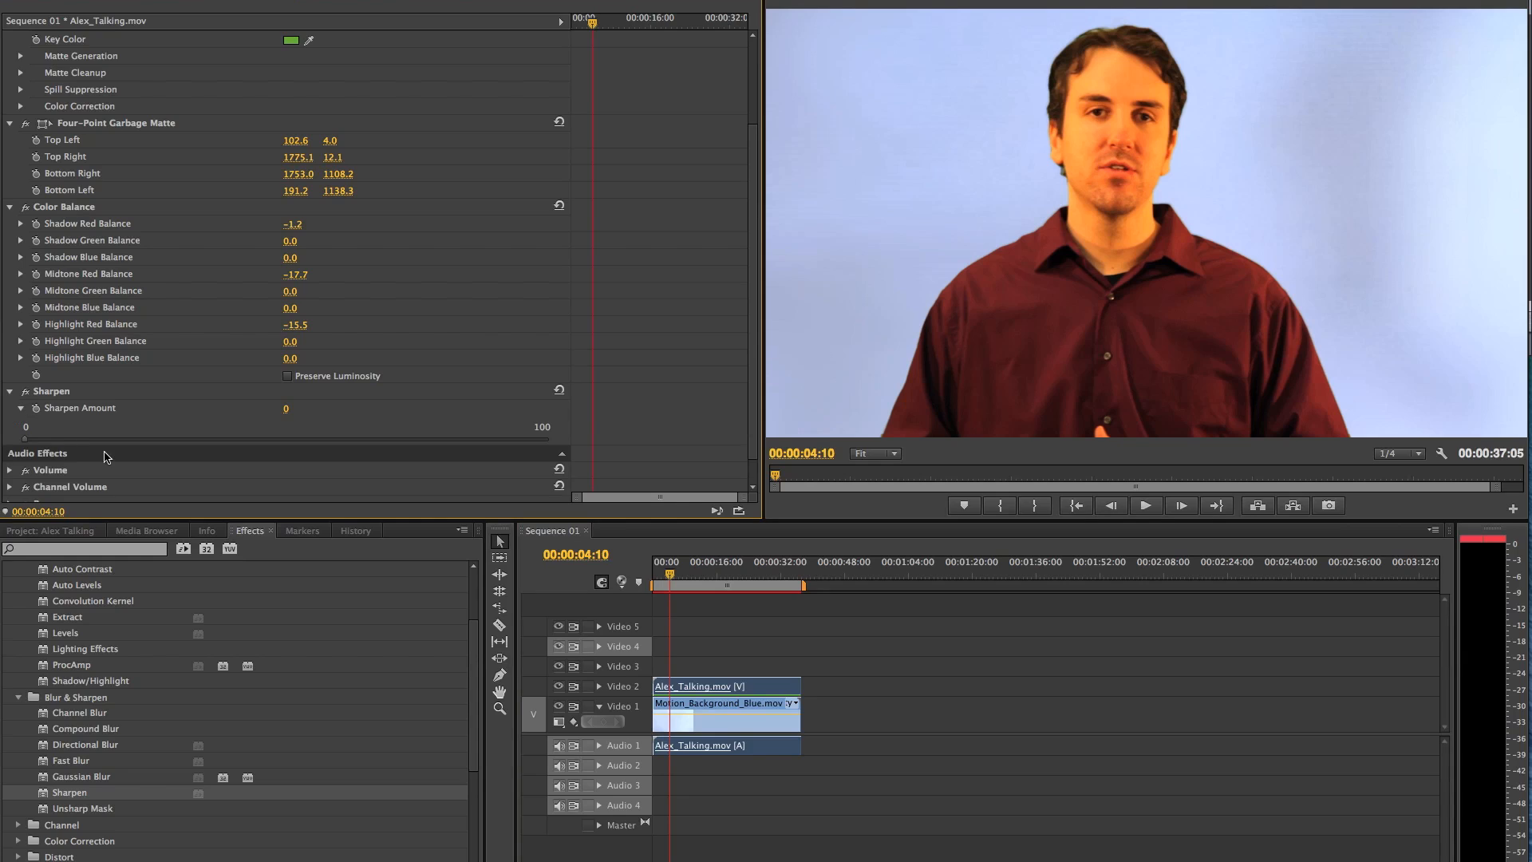
left_click_drag(38, 443, 103, 456)
left_click_drag(106, 440, 156, 442)
left_click_drag(155, 440, 174, 444)
- At 00:00:16:18, reduce the clip's Sharpen Amount to 12 and nudge it slightly higher
left_click(732, 580)
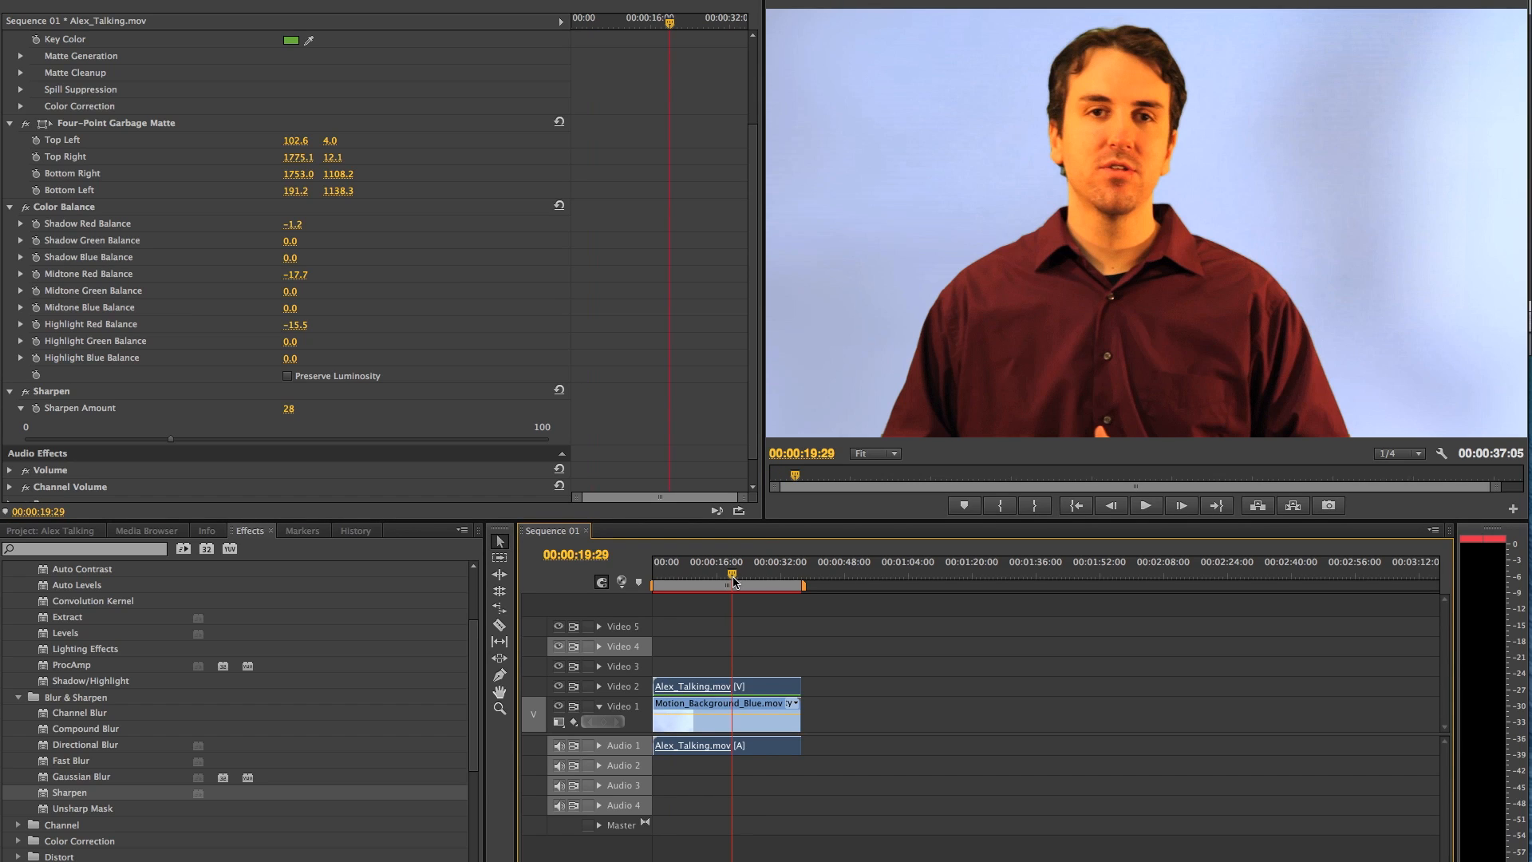
left_click_drag(732, 577, 721, 576)
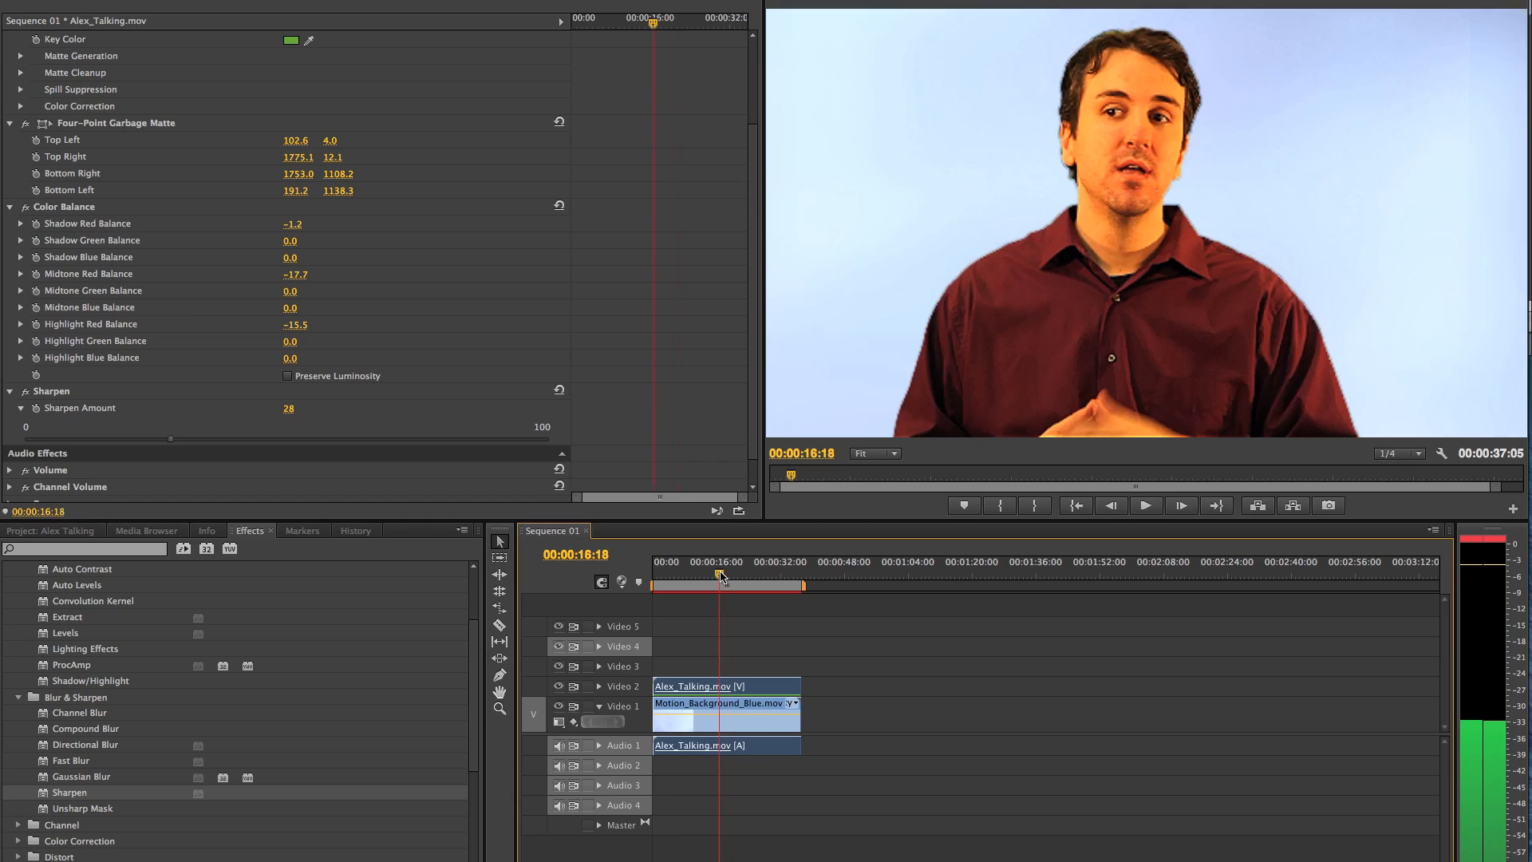
left_click_drag(158, 439, 88, 444)
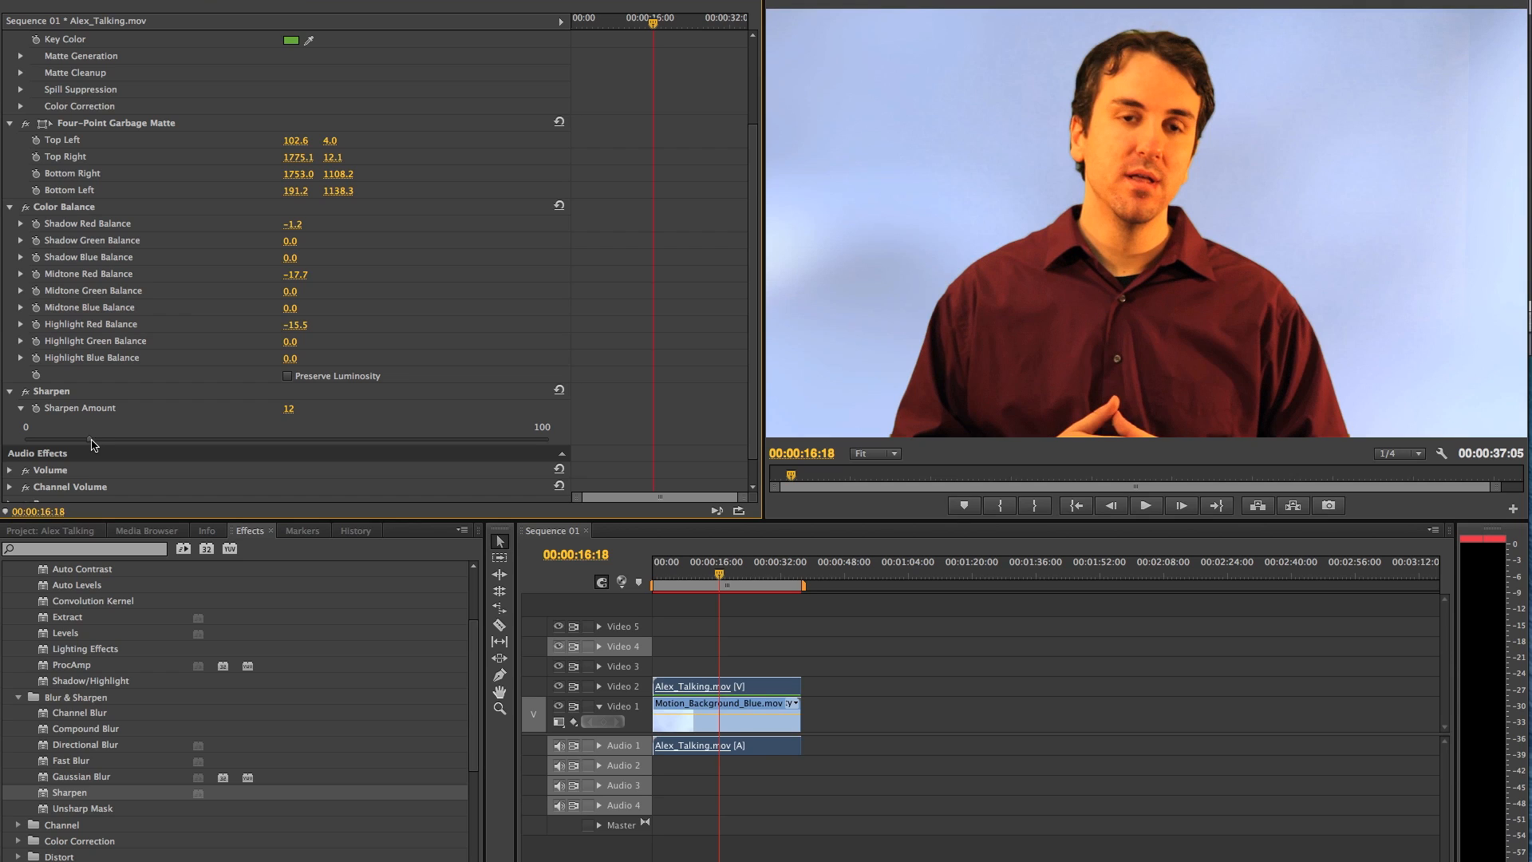
left_click_drag(93, 443, 114, 444)
left_click(8, 394)
- Look over the Adjust, Blur & Sharpen and Color Correction effects available for refining the composite
scroll(128, 711, "up", 2)
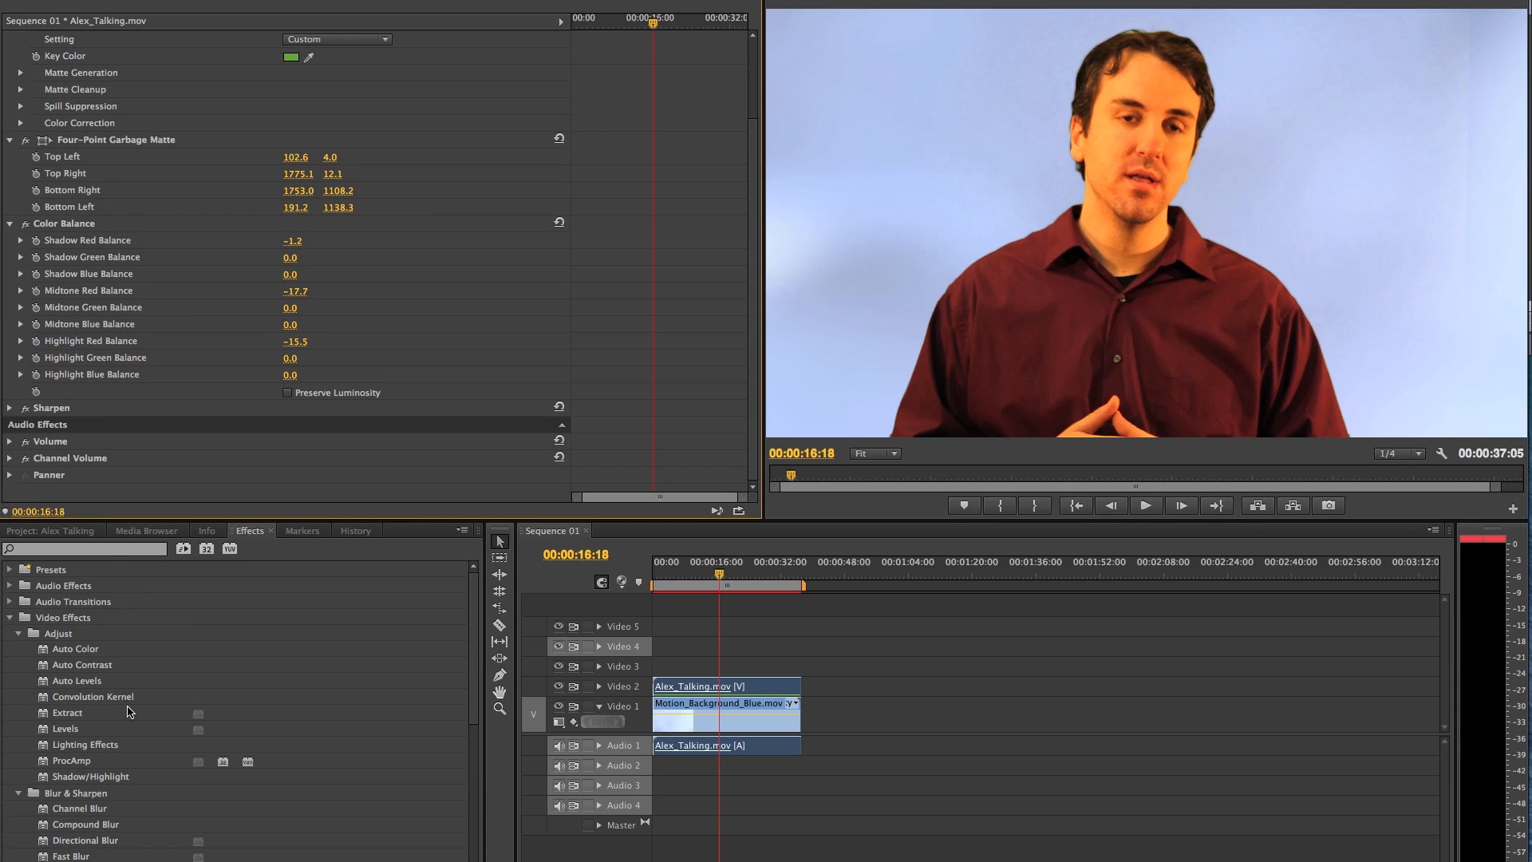
scroll(22, 638, "down", 2)
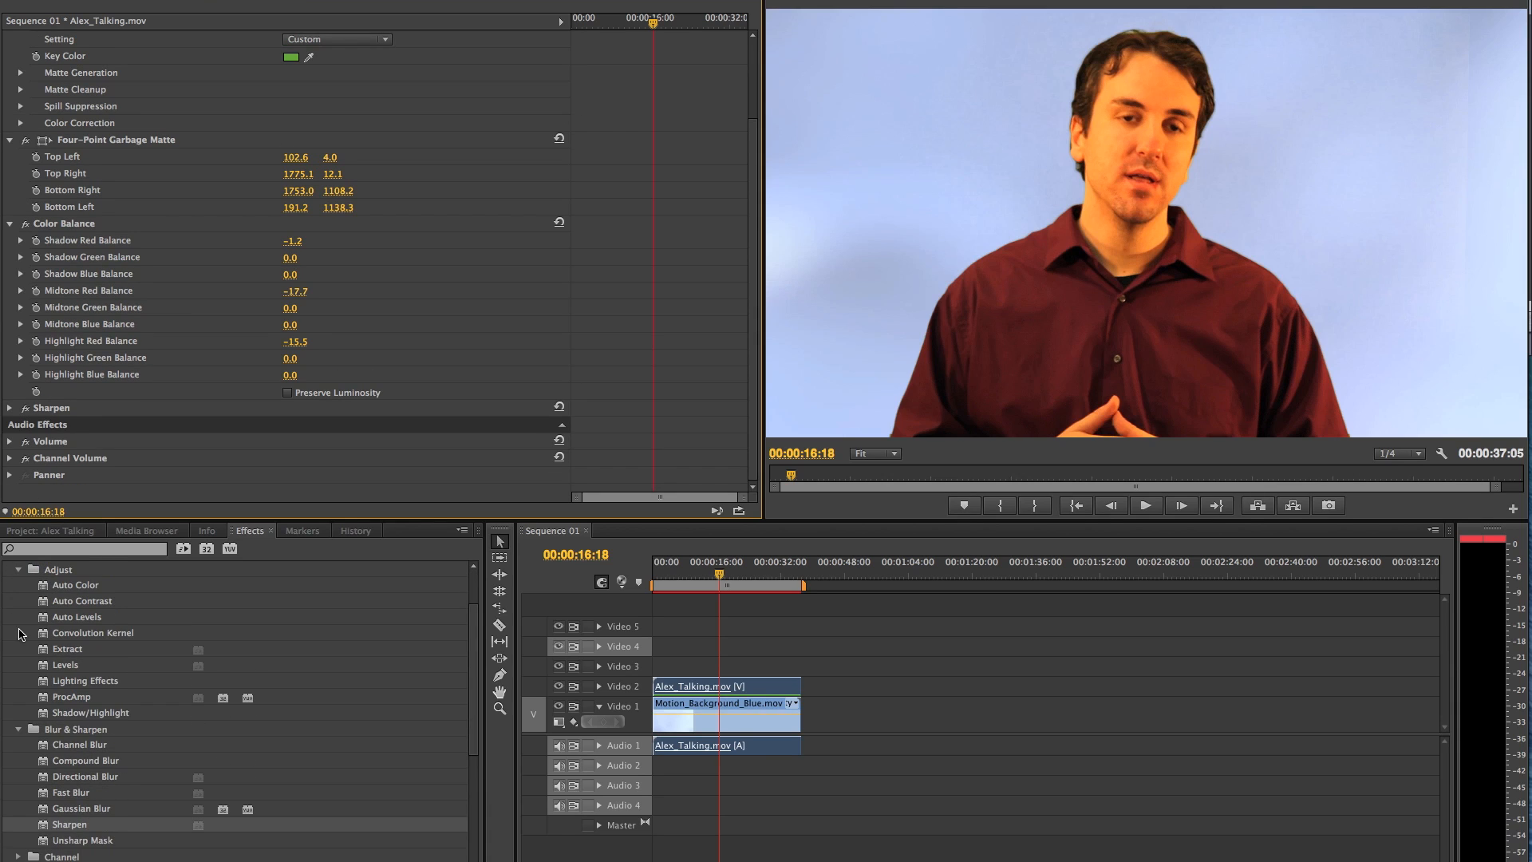
scroll(77, 676, "down", 4)
double_click(77, 676)
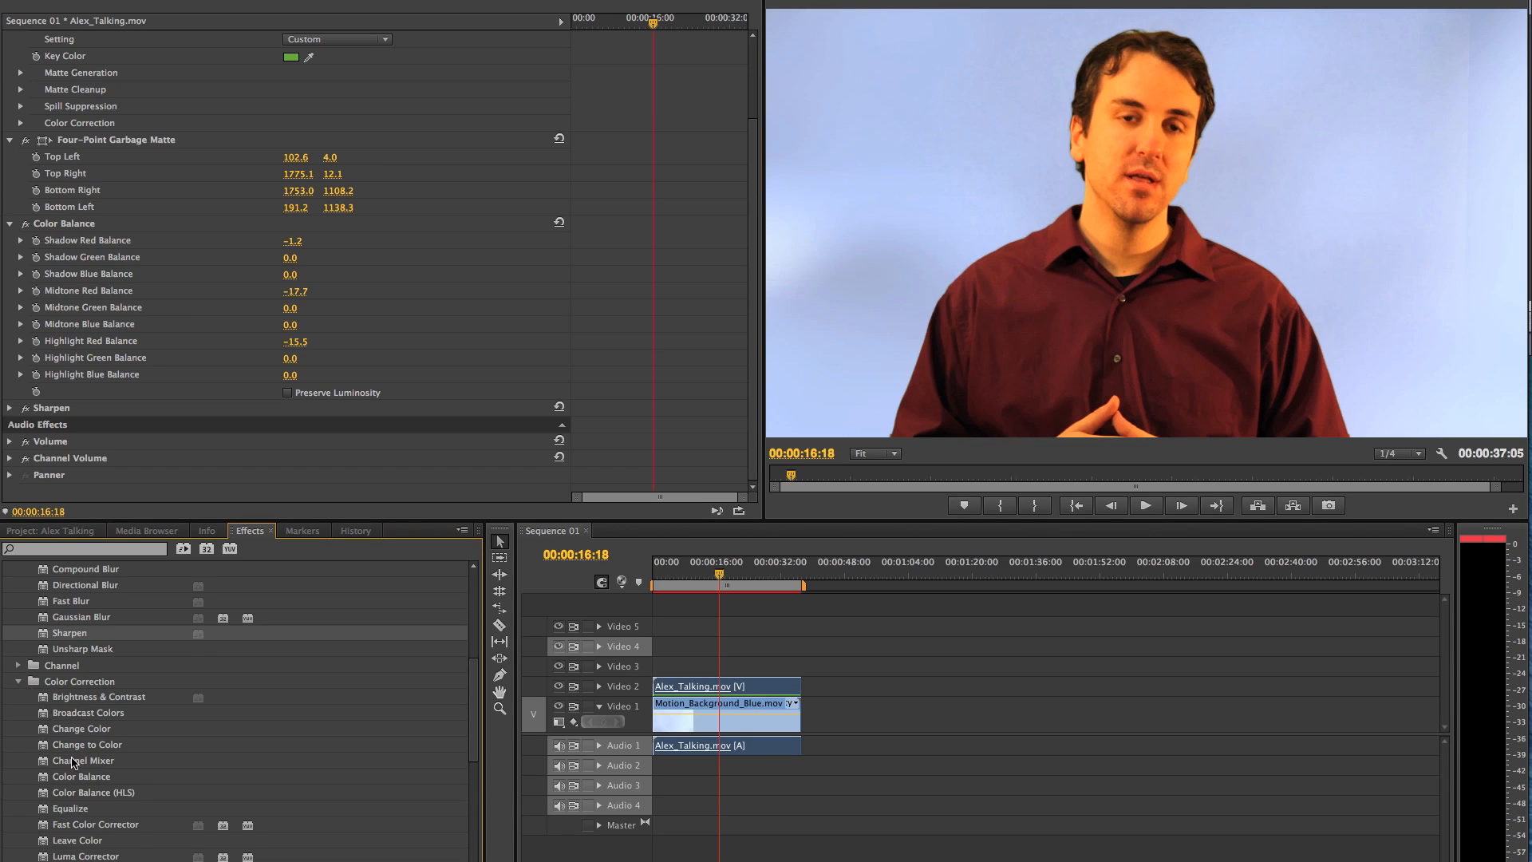
scroll(72, 762, "down", 1)
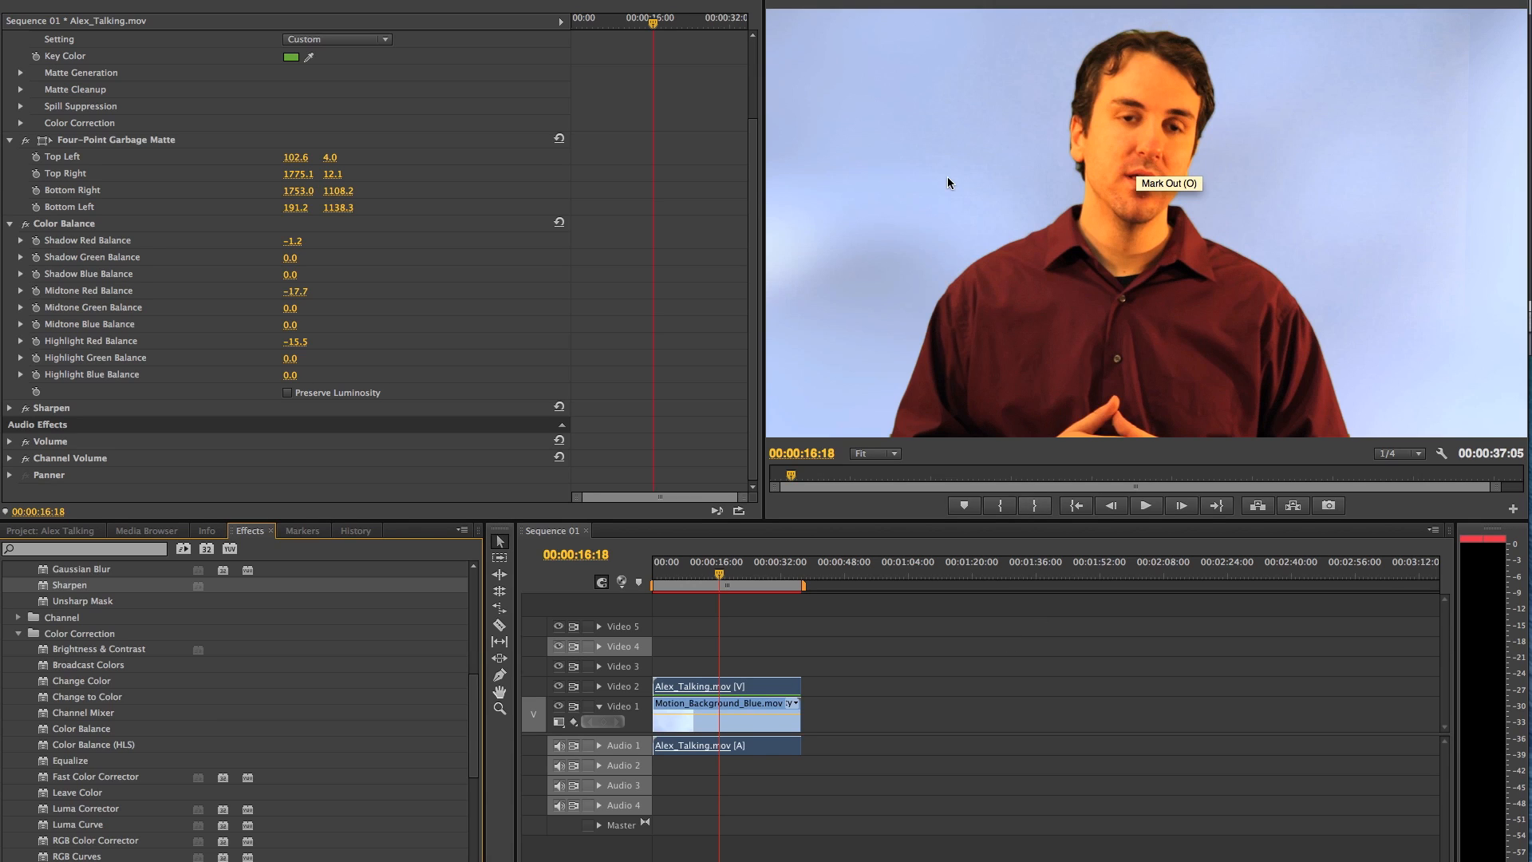
- Play the composite to 00:00:16:26 and open the Video 2 Alex_Talking.mov clip in the Source Monitor
key("space")
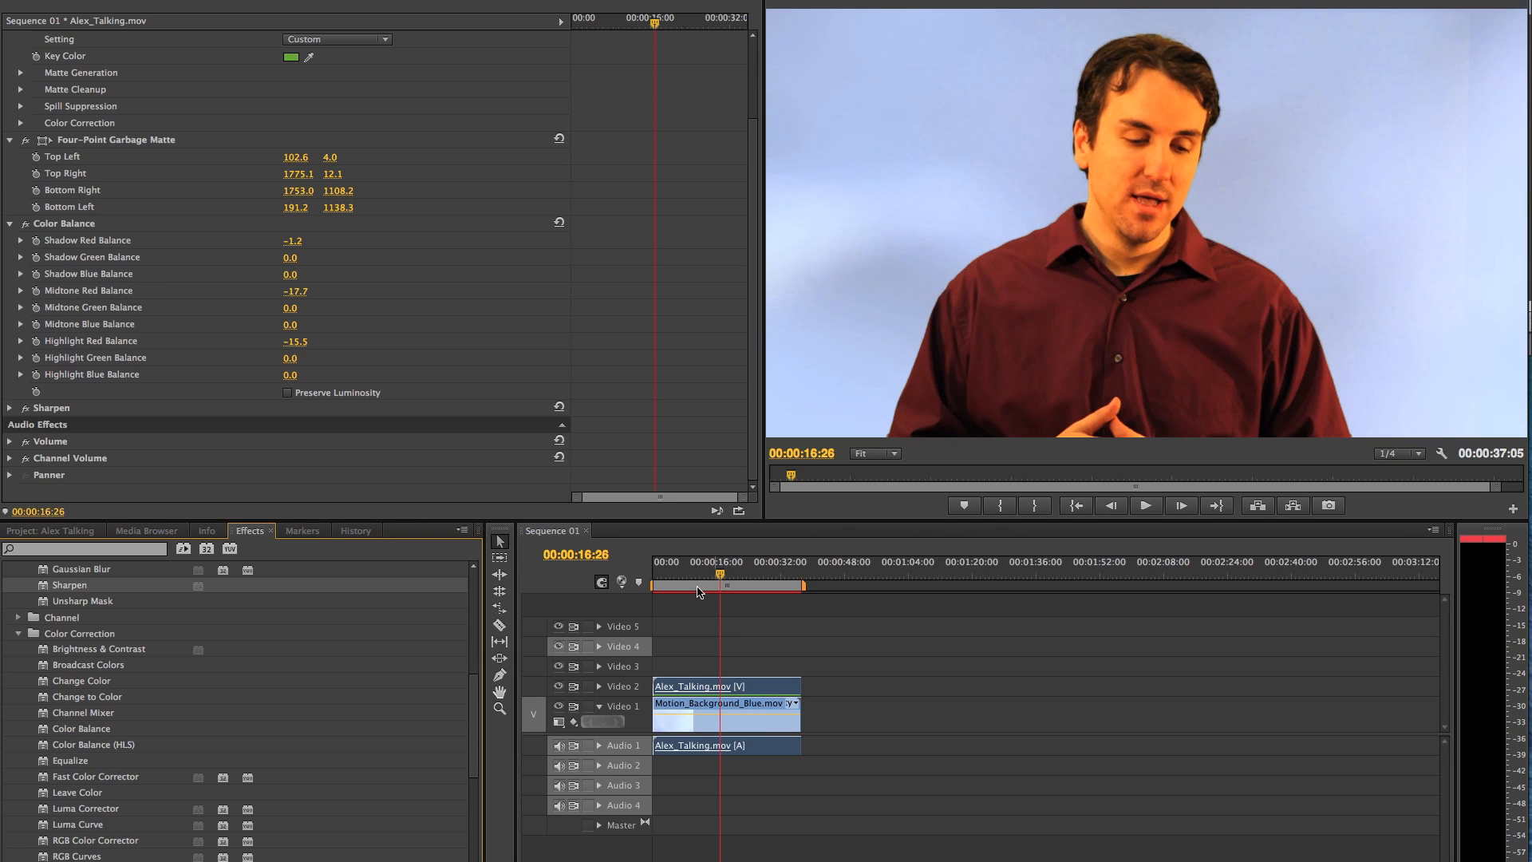
left_click(681, 691)
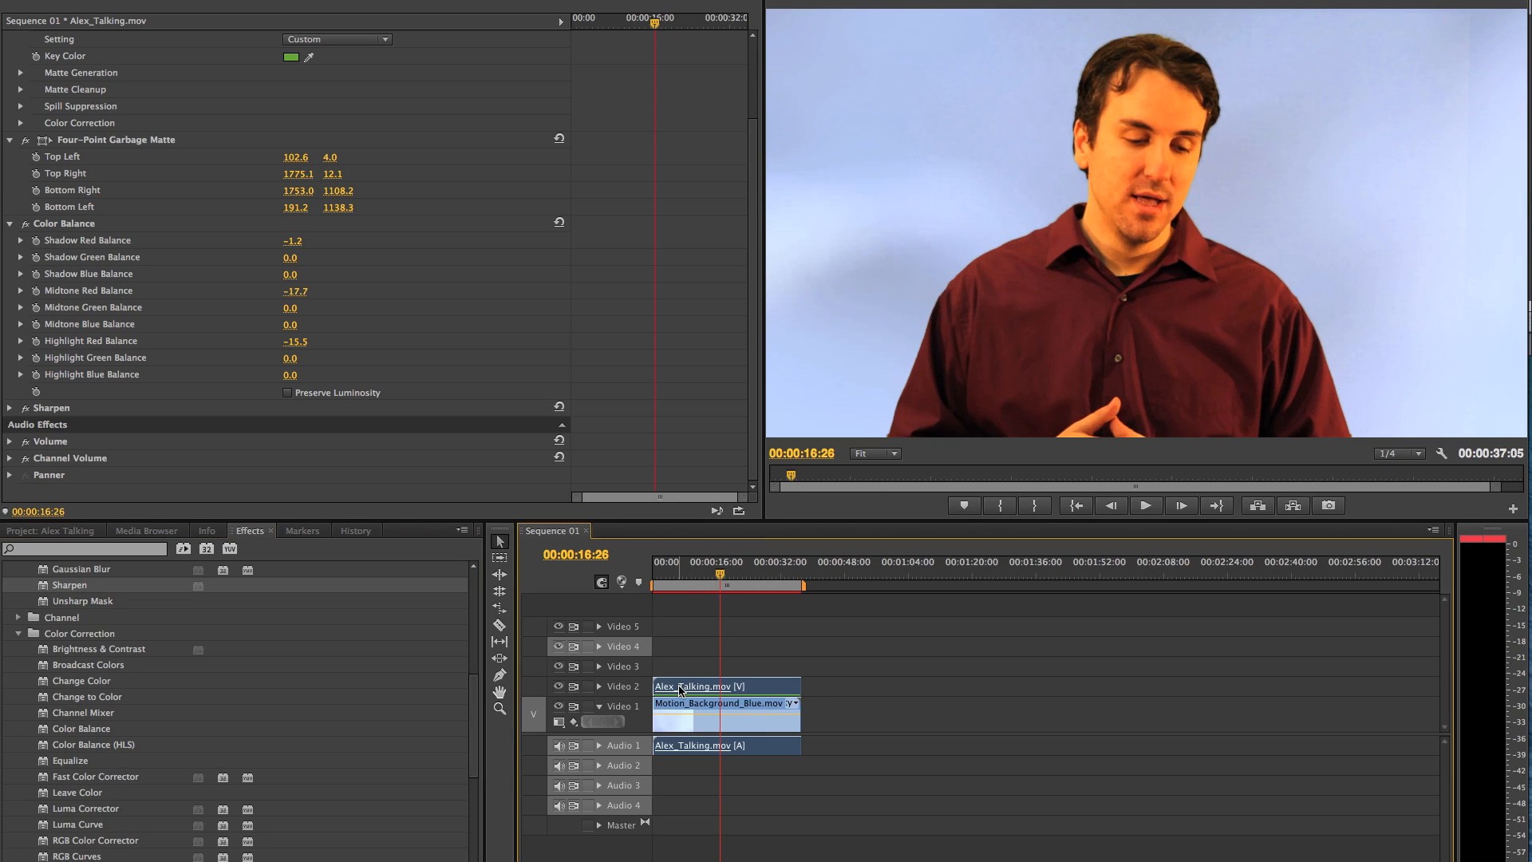
double_click(681, 691)
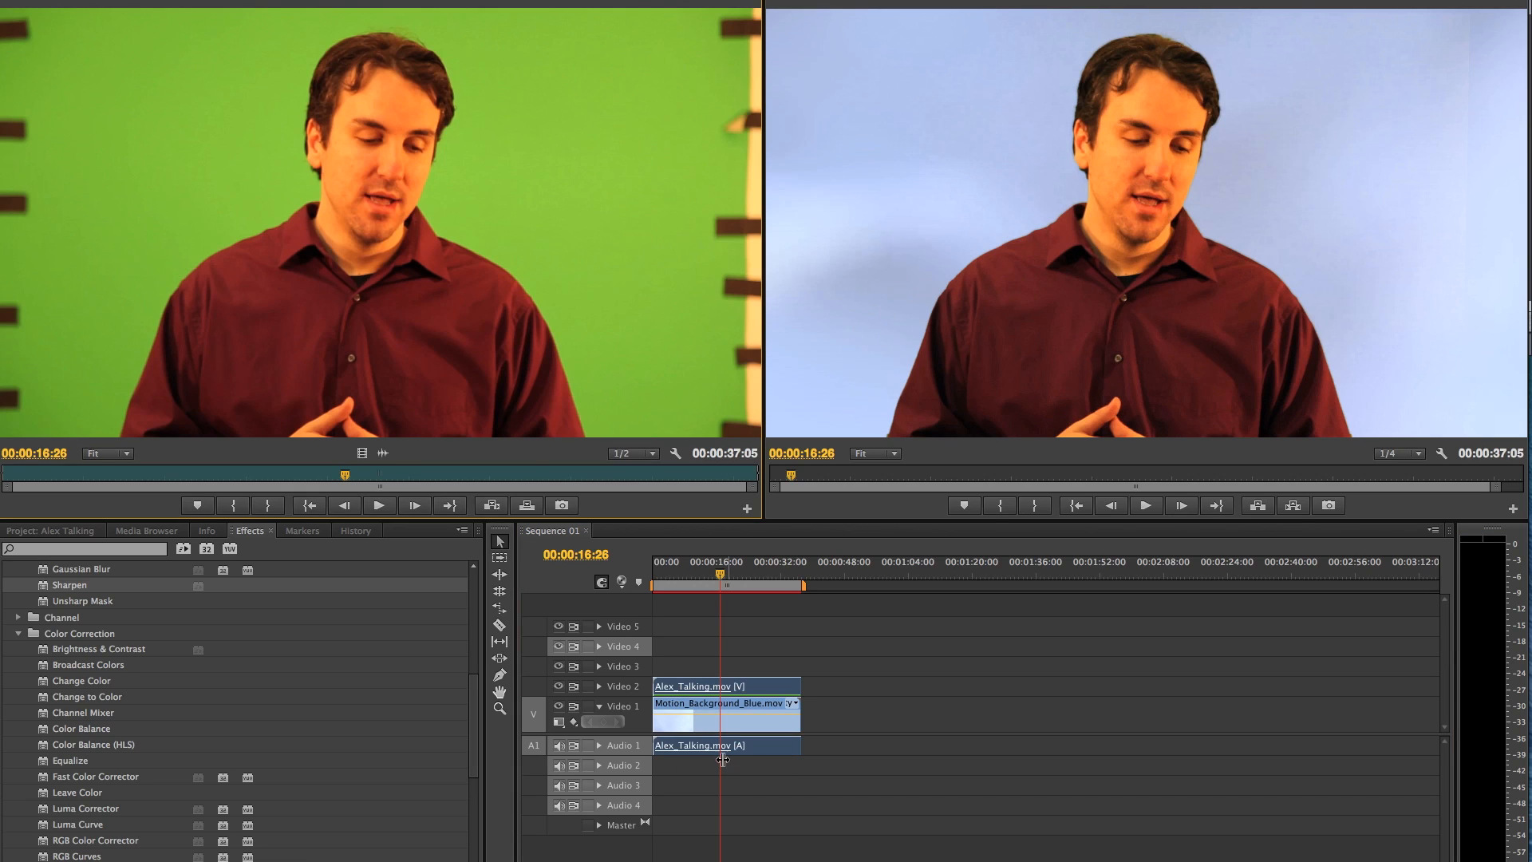
- Scale the keyed subject down to about a third of its size and move it to the lower-left corner of the frame
left_click(974, 139)
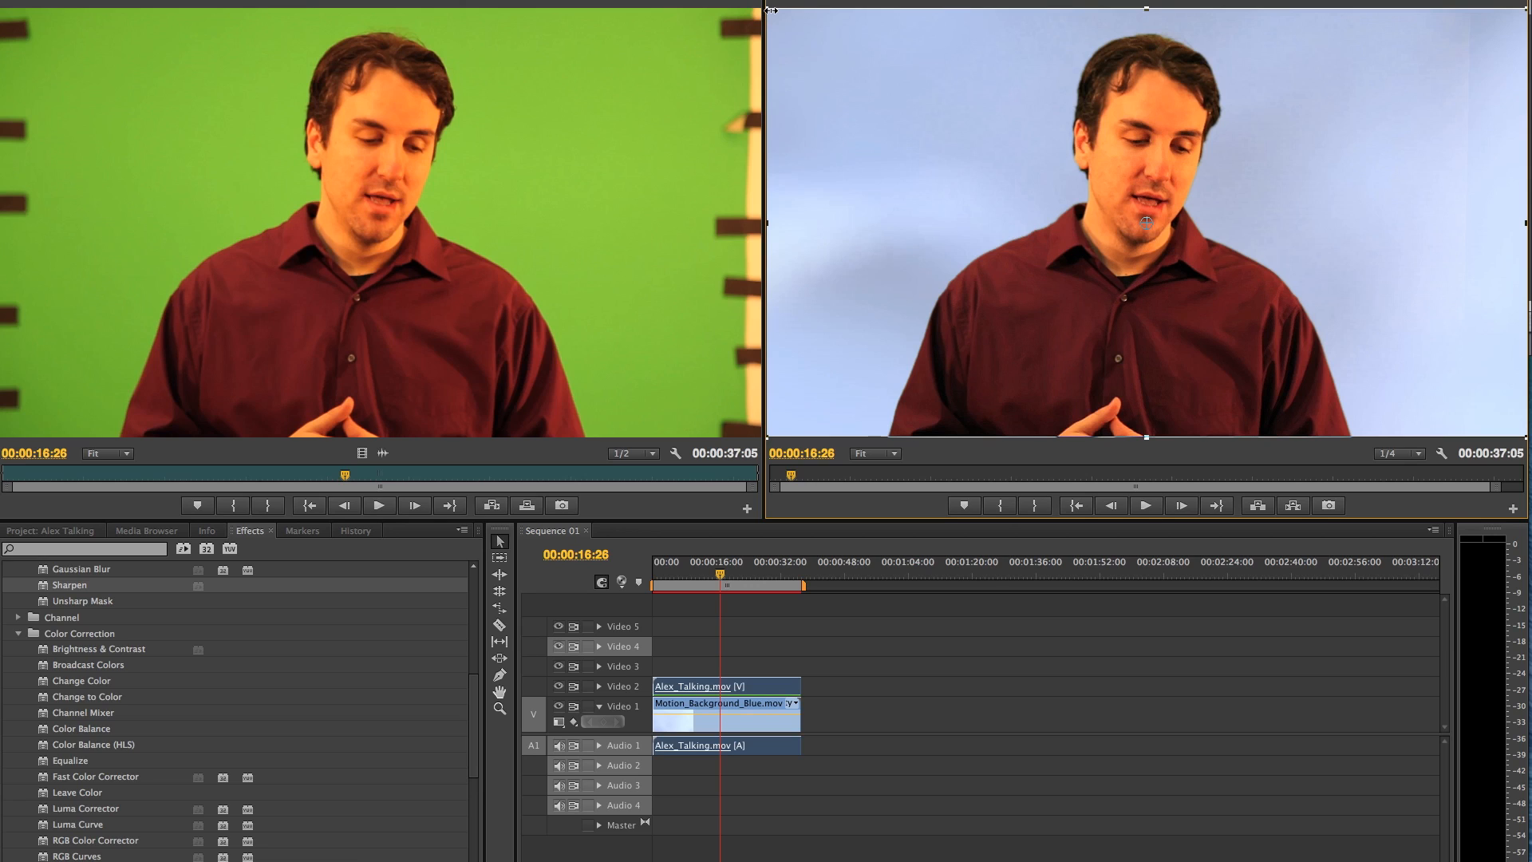
left_click_drag(769, 6, 797, 31)
left_click_drag(1157, 181, 1232, 164)
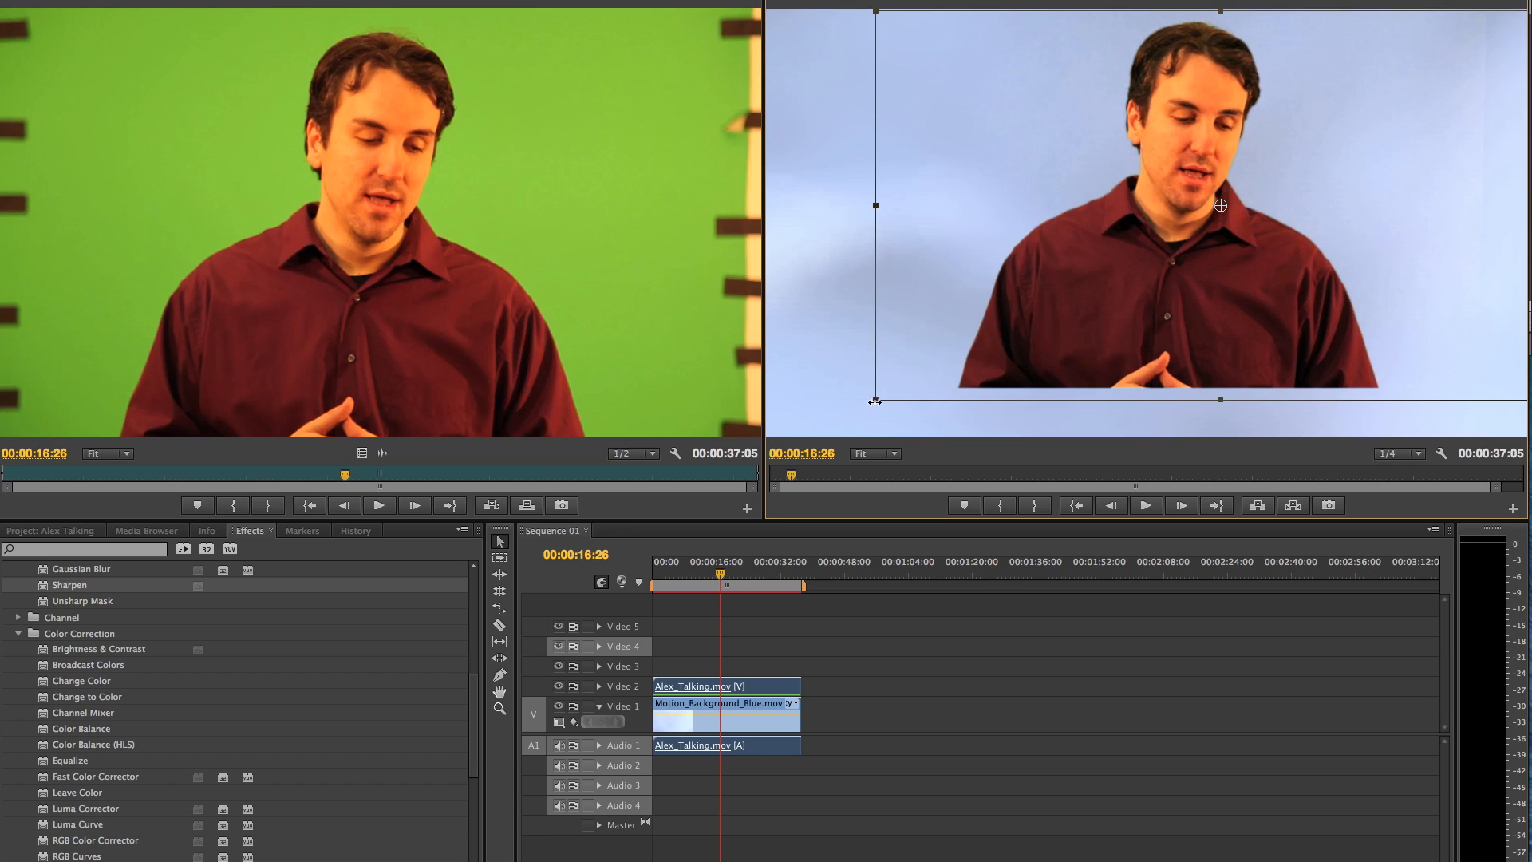
left_click_drag(875, 398, 1029, 253)
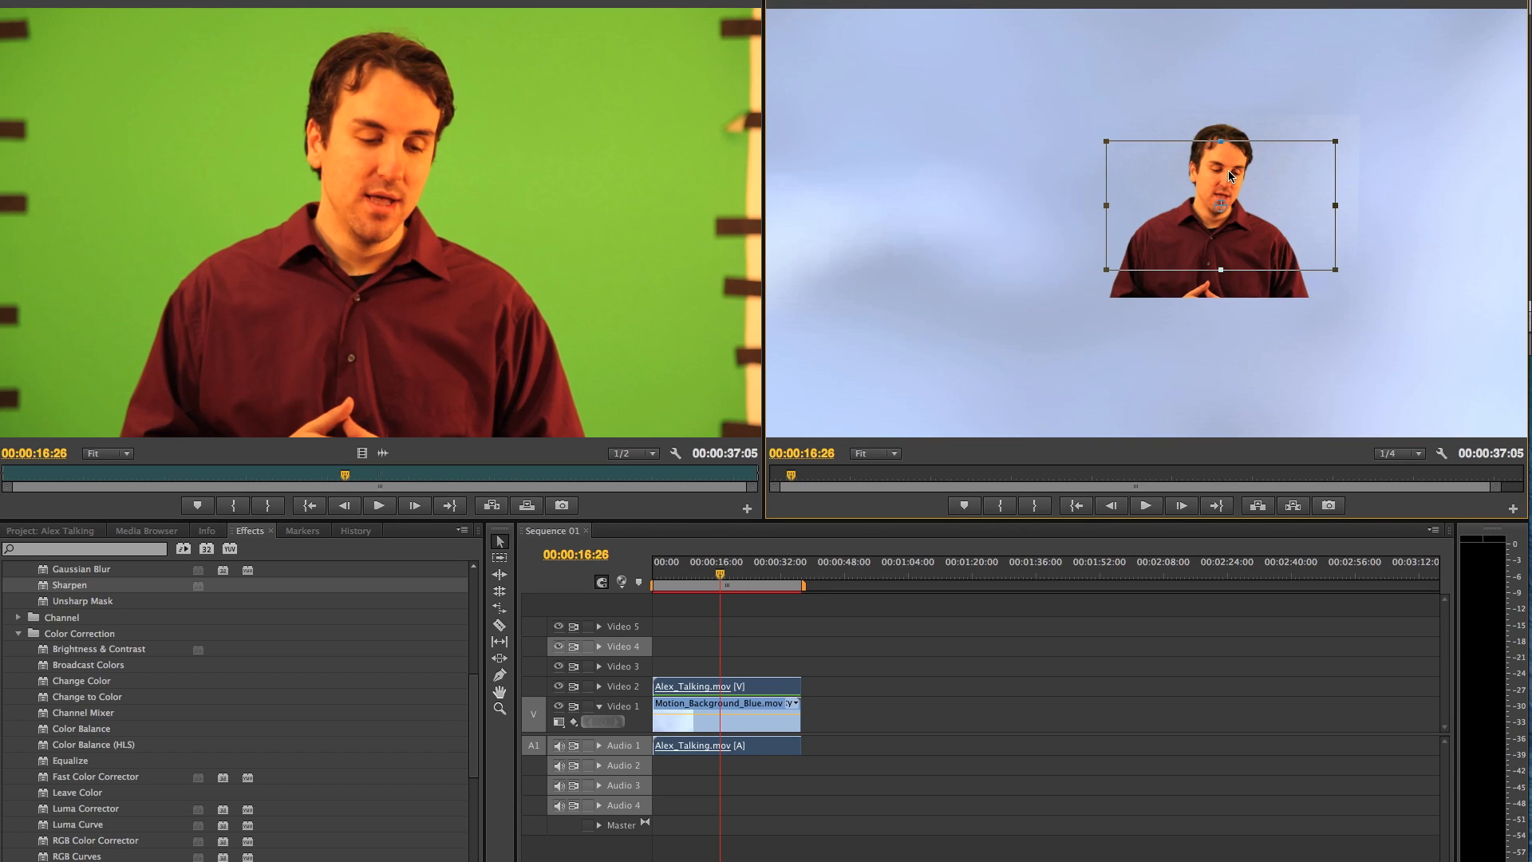
left_click_drag(1228, 170, 1195, 192)
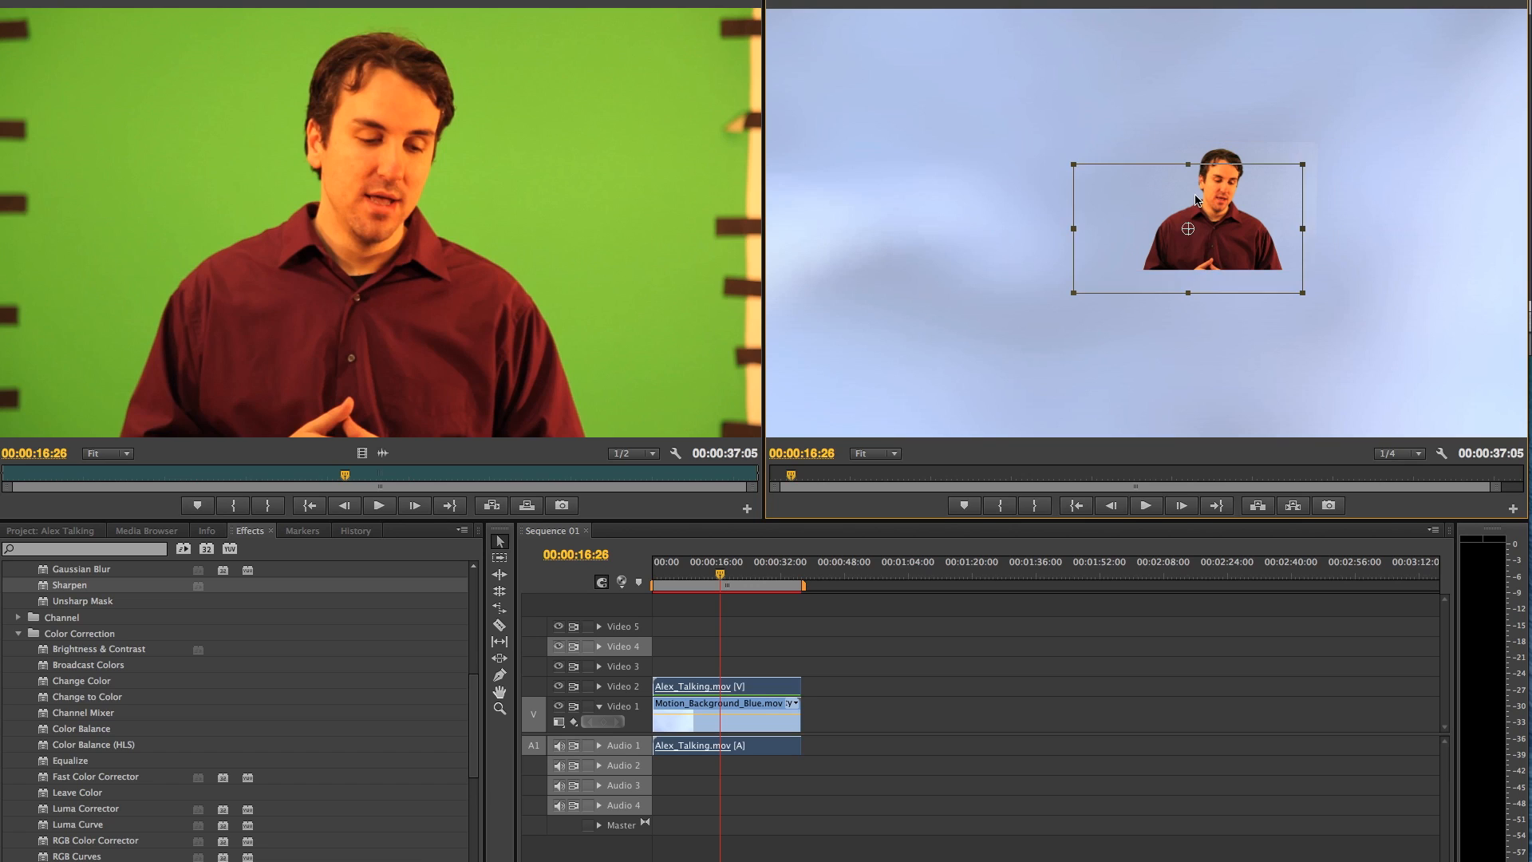
left_click_drag(983, 307, 899, 349)
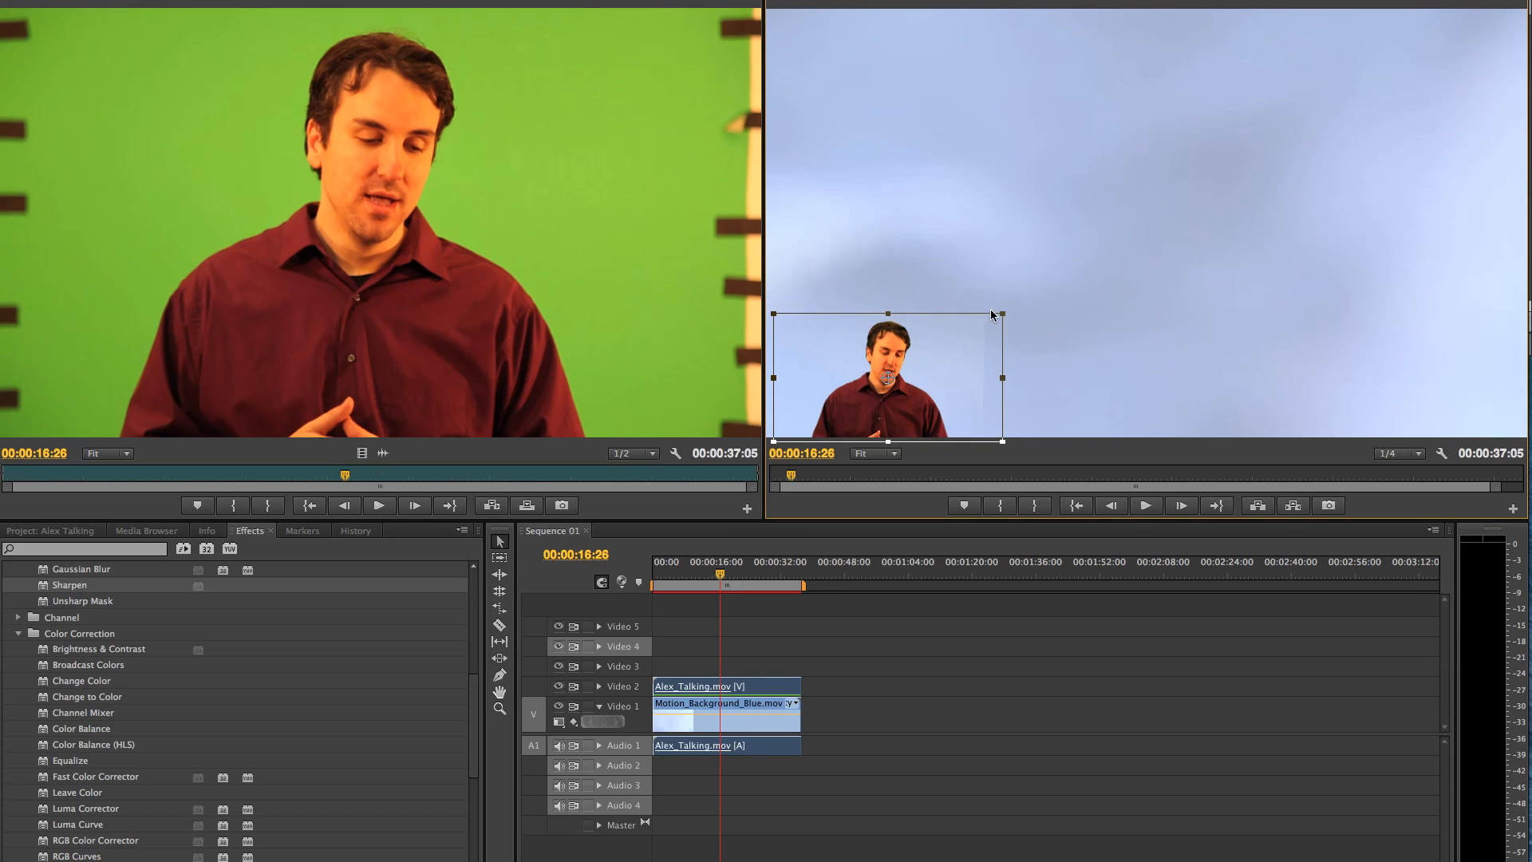
- Enlarge the keyed subject to about three quarters of full size and position it left of centre against the frame's bottom edge
left_click_drag(1002, 312, 1103, 208)
left_click_drag(913, 356, 1042, 277)
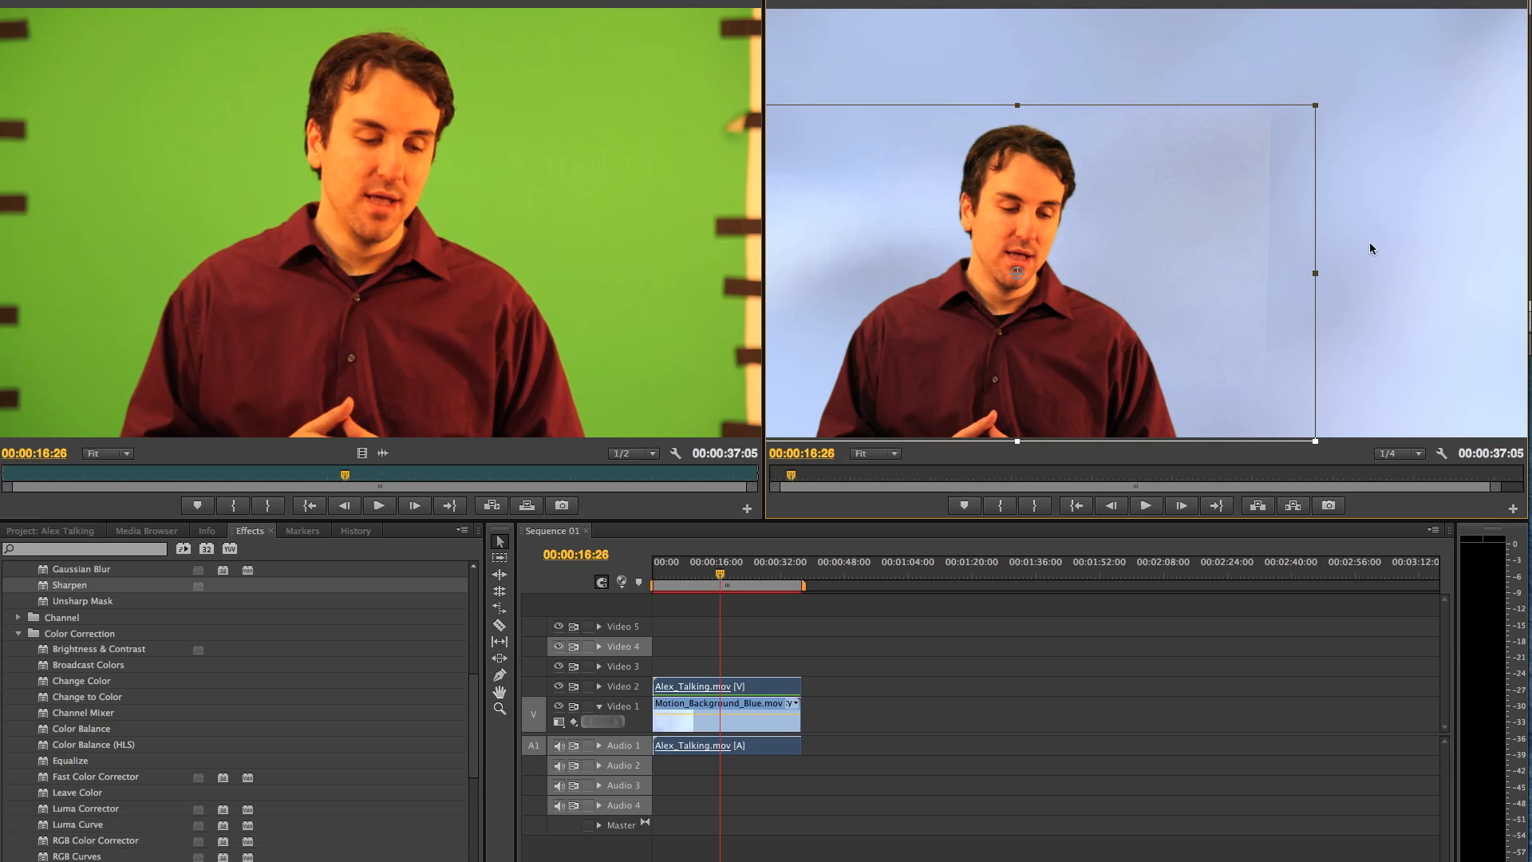
left_click(1427, 261)
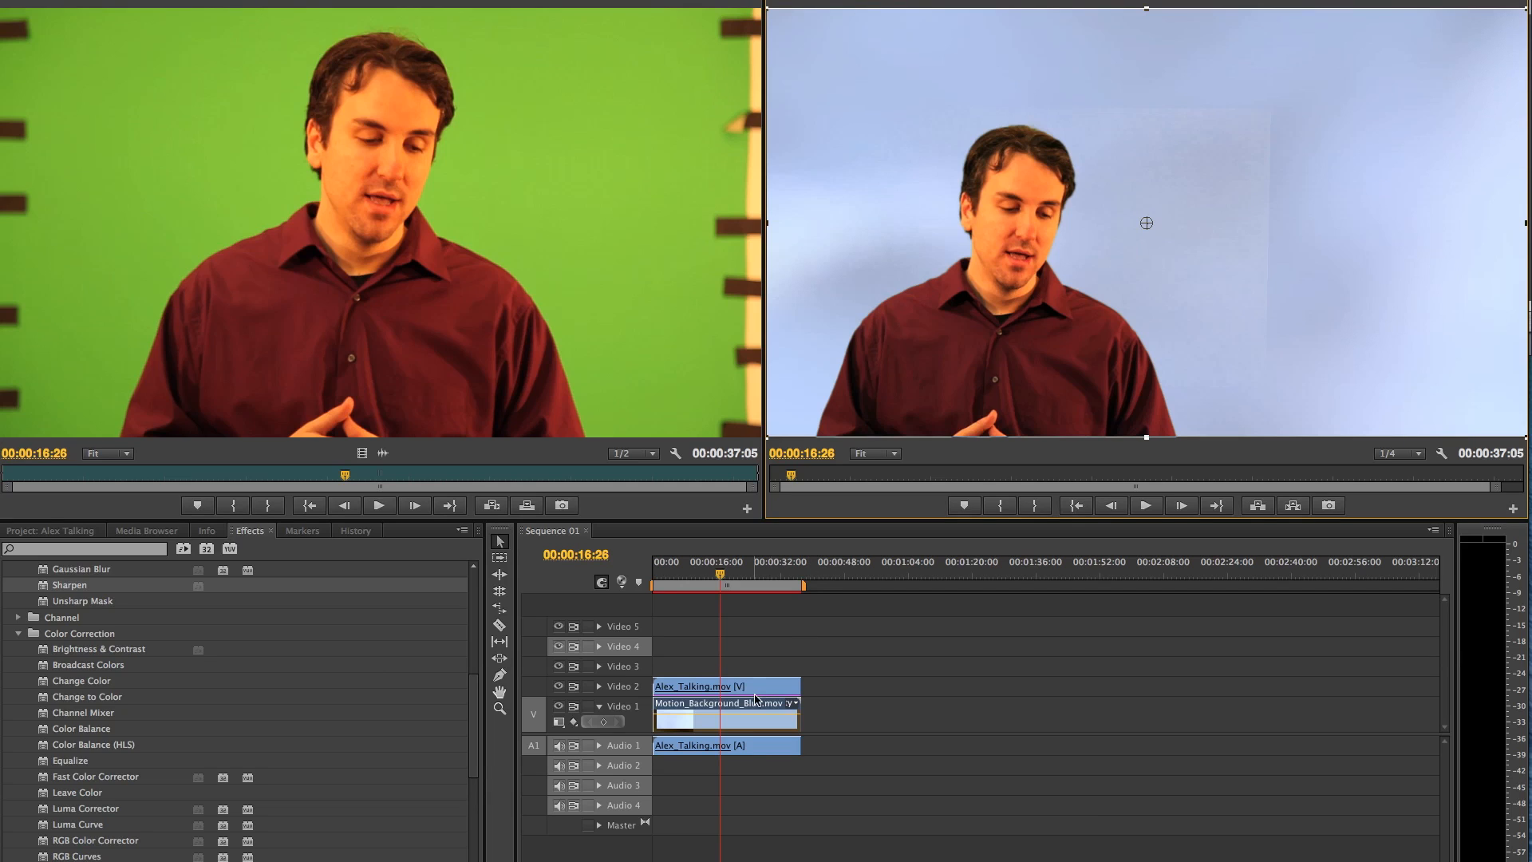
- Show the Effect Controls for Alex_Talking.mov and set Ultra Key's Matte Cleanup Choke to 59.3 and Soften to 36.9
left_click(727, 702)
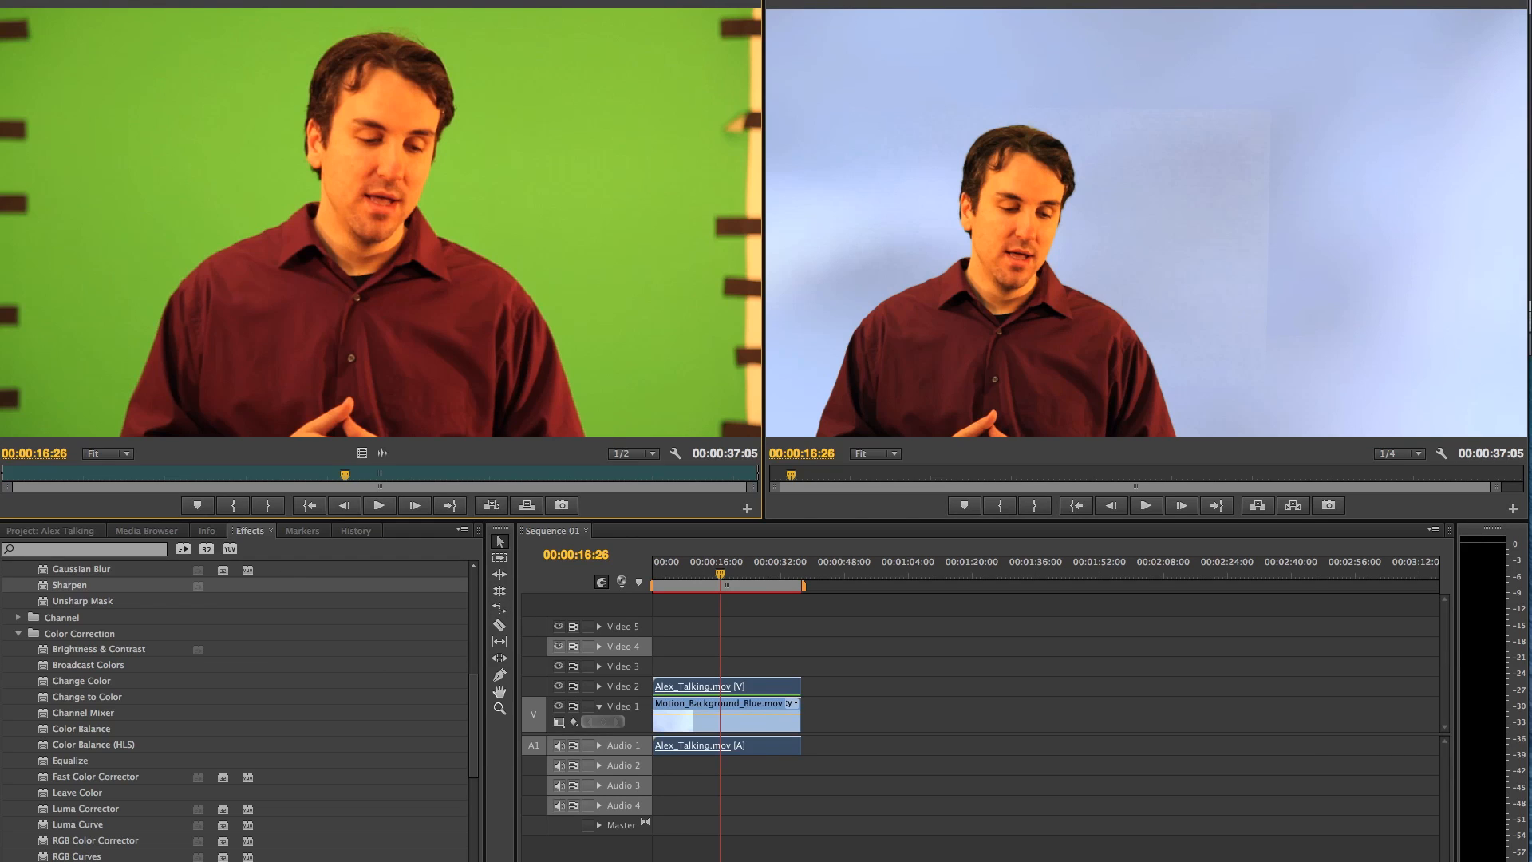
left_click(471, 1)
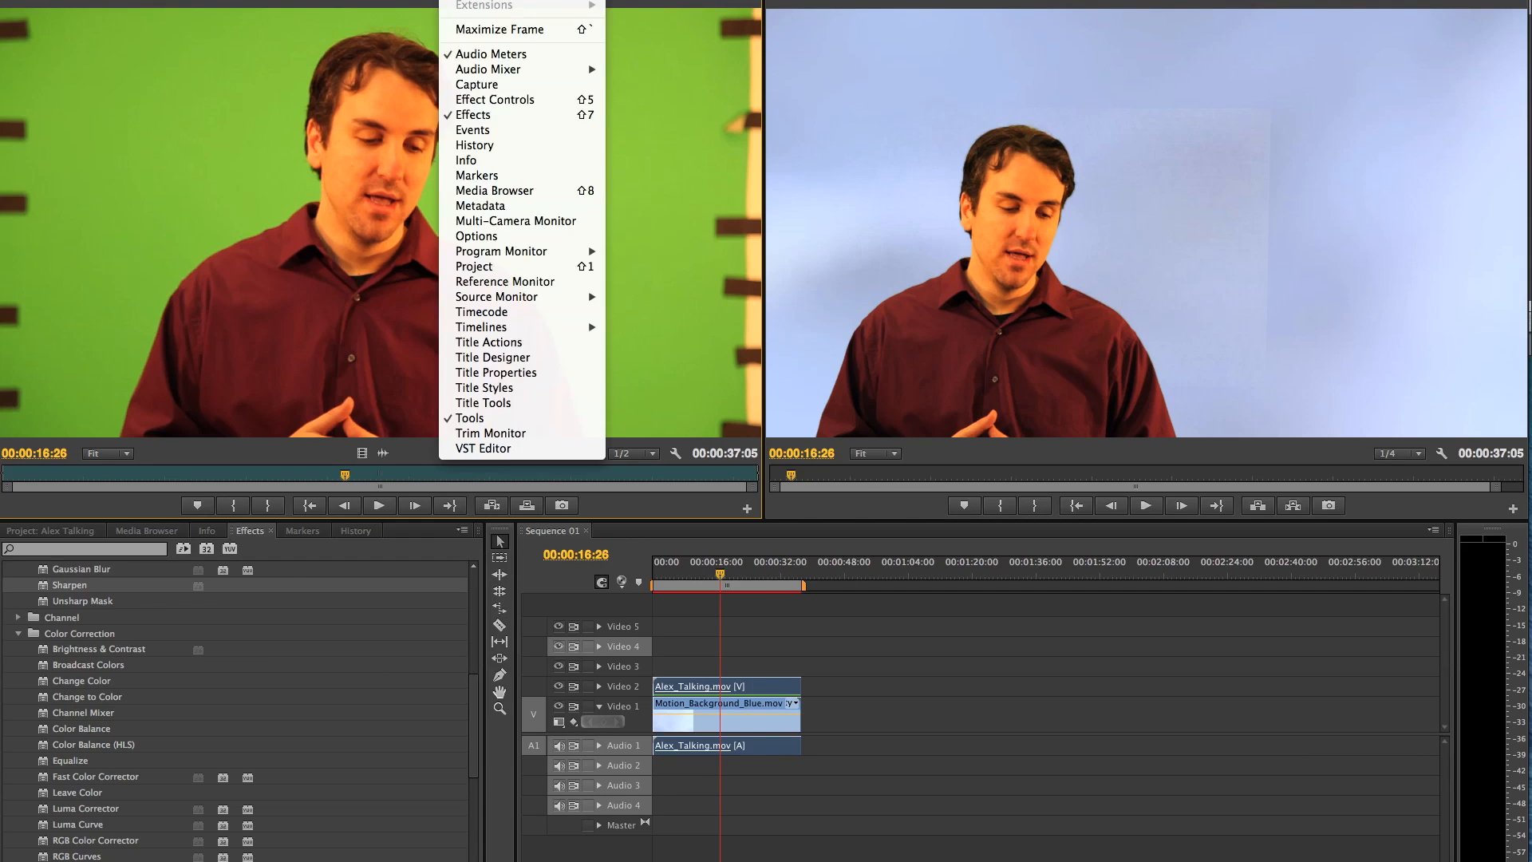
left_click(494, 103)
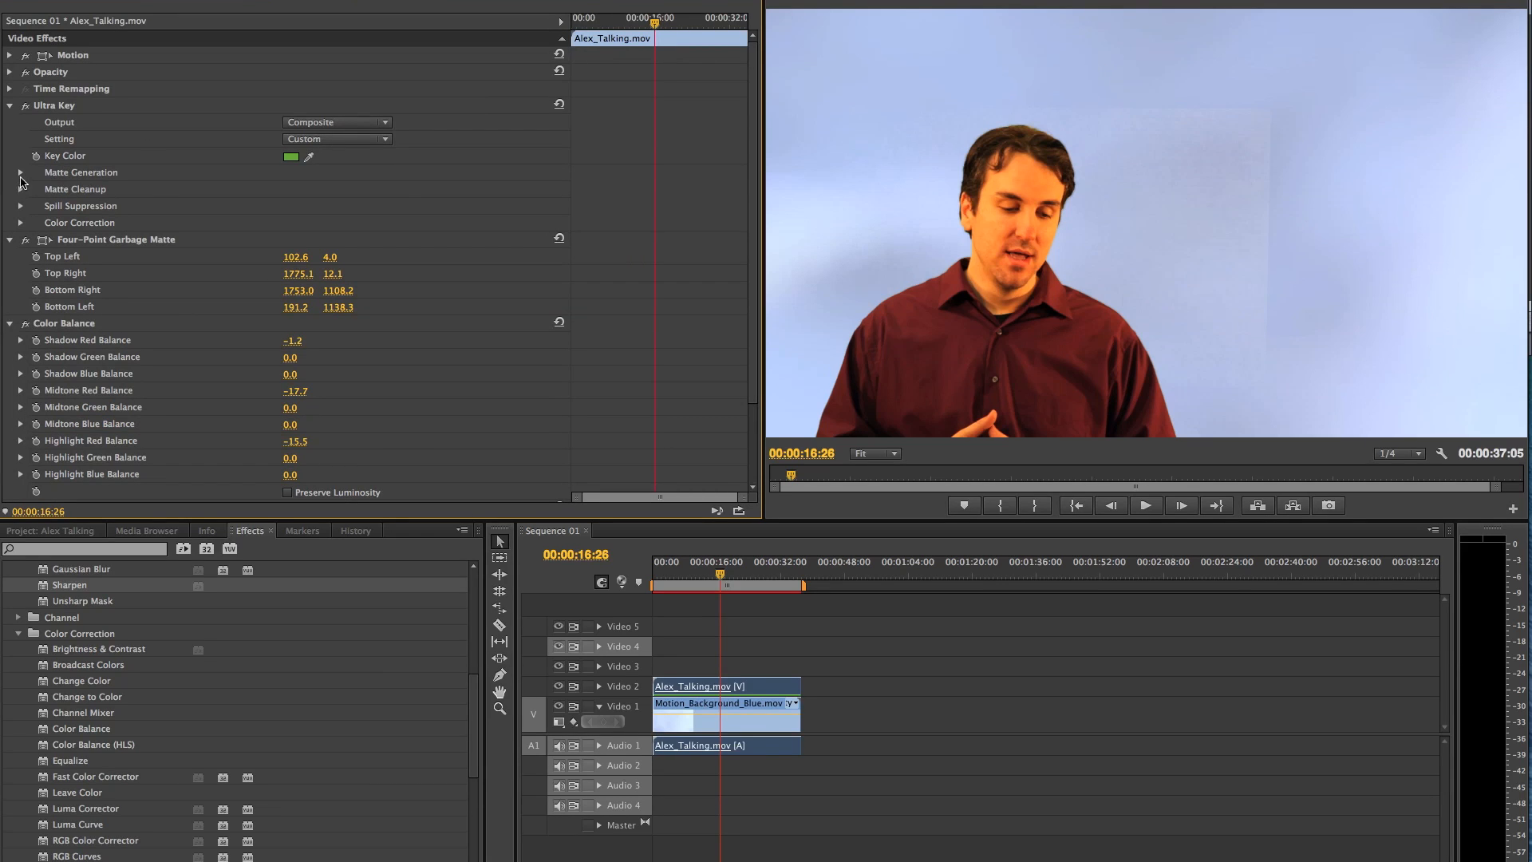
left_click(22, 190)
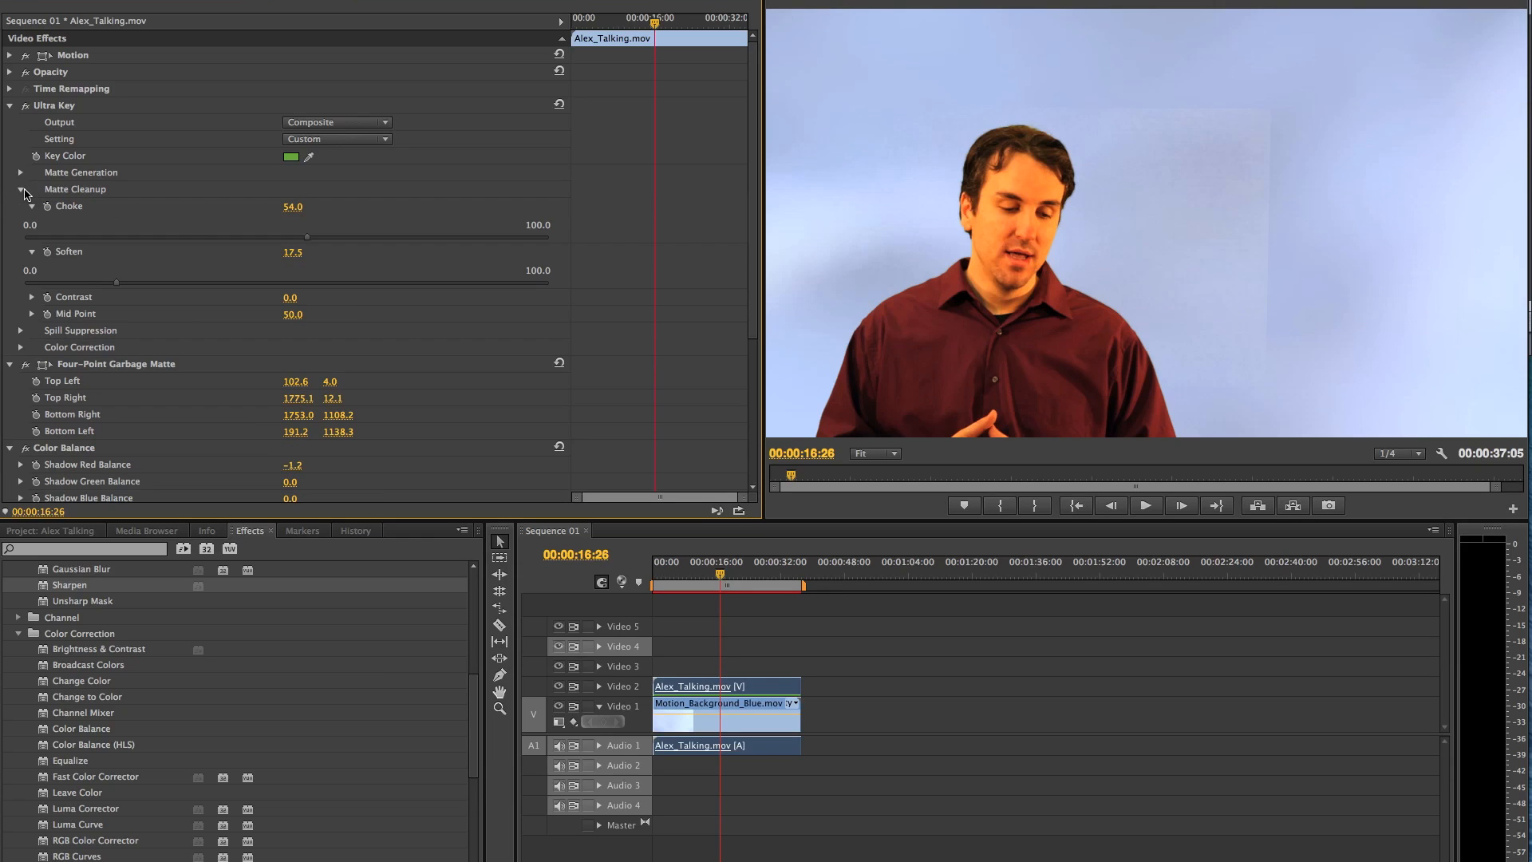
mouse_move(306, 237)
left_mouse_down()
mouse_move(533, 242)
mouse_move(336, 243)
left_mouse_up()
left_click_drag(147, 285, 213, 290)
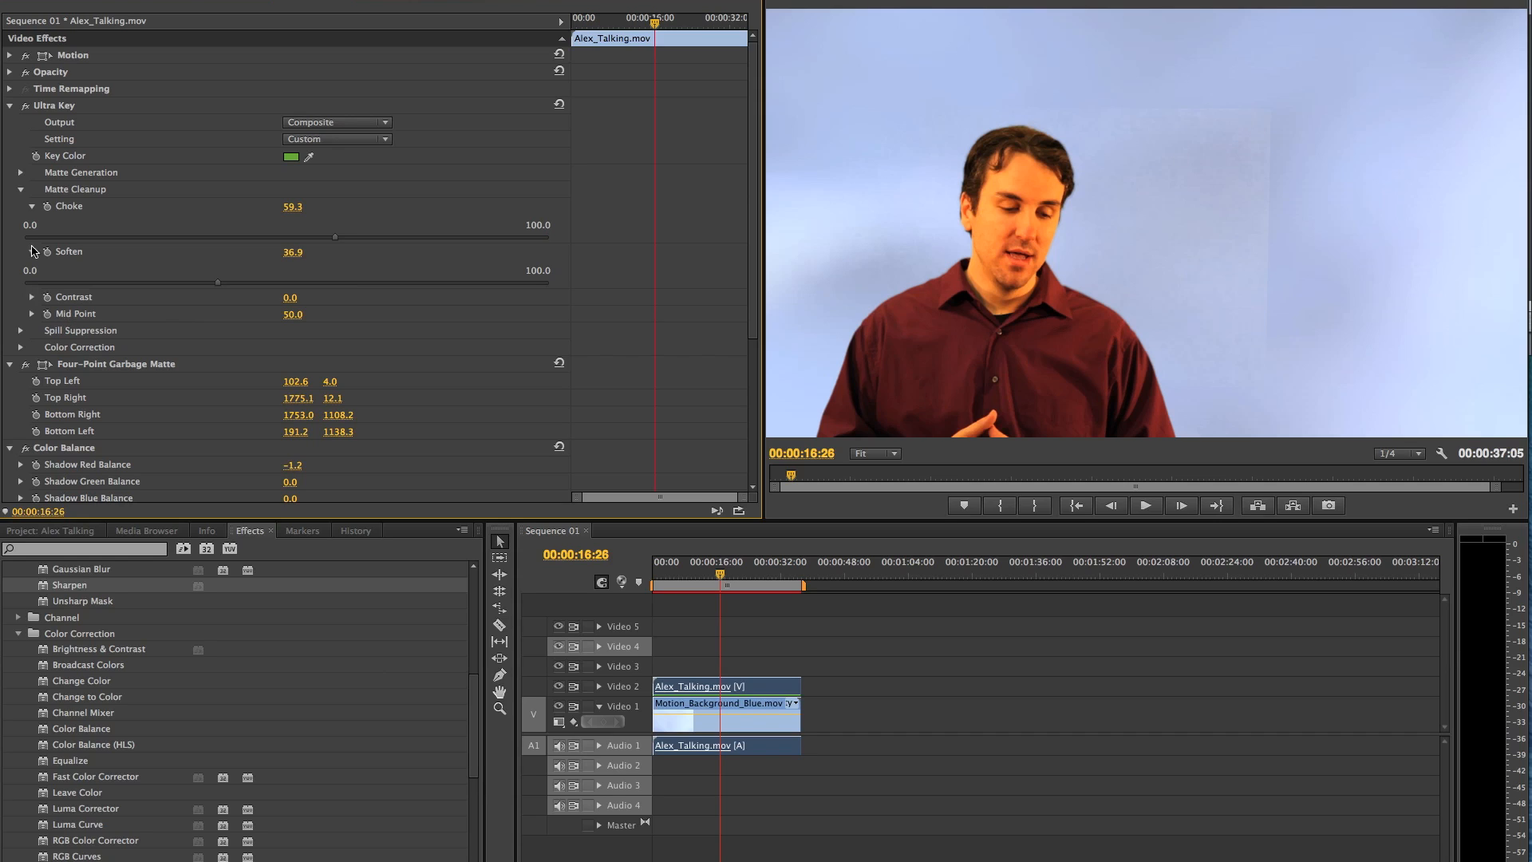
- Resample Ultra Key's Key Color from several backdrop areas around the subject, ending near the frame's lower-left corner
left_click(312, 155)
left_click_drag(312, 155, 884, 238)
left_click(309, 156)
left_click_drag(934, 380, 784, 434)
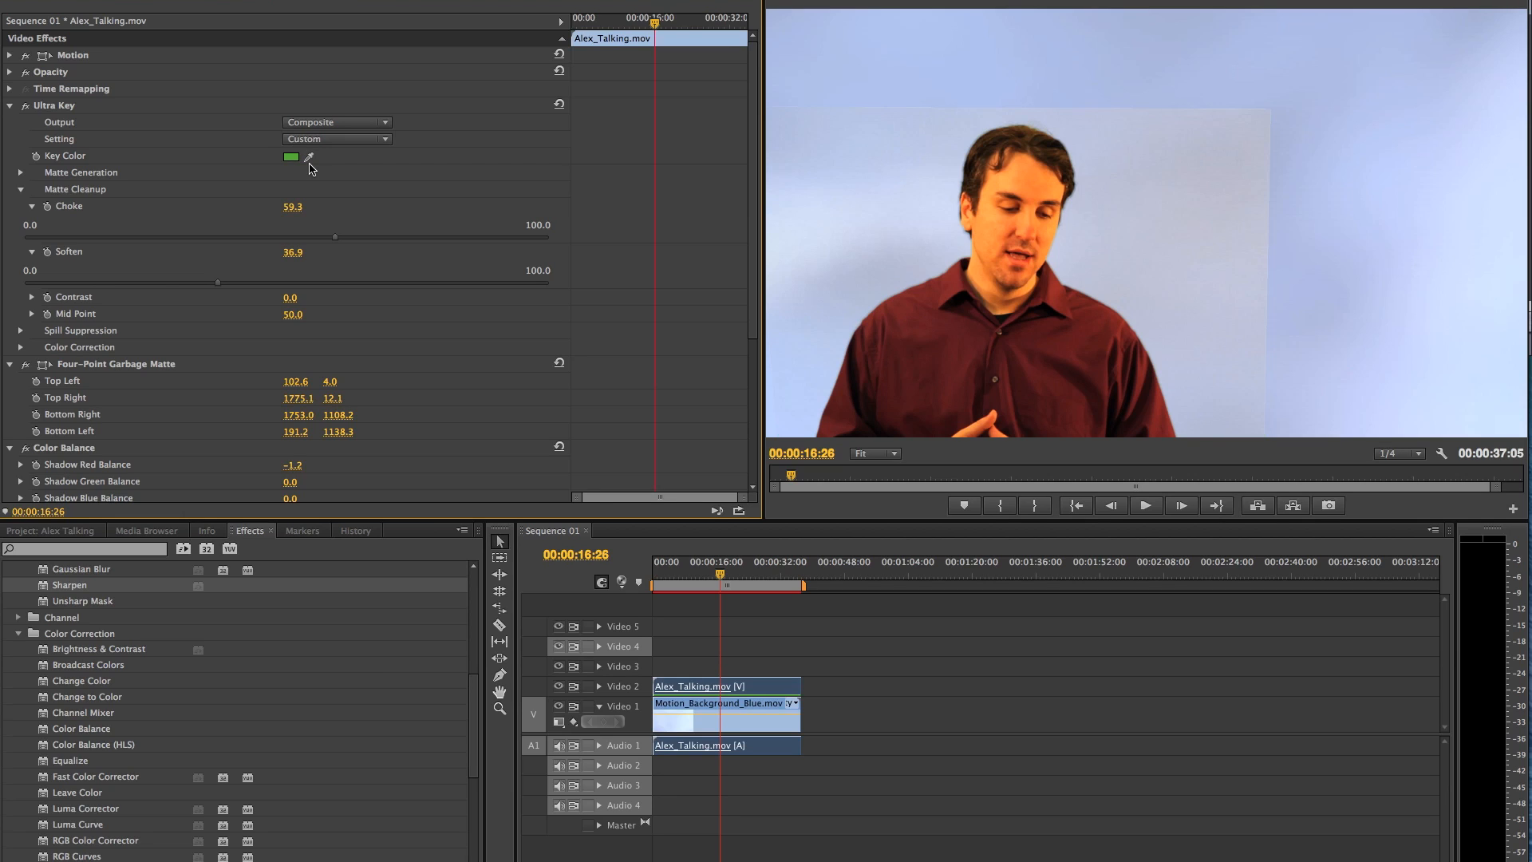
left_click_drag(310, 157, 1256, 119)
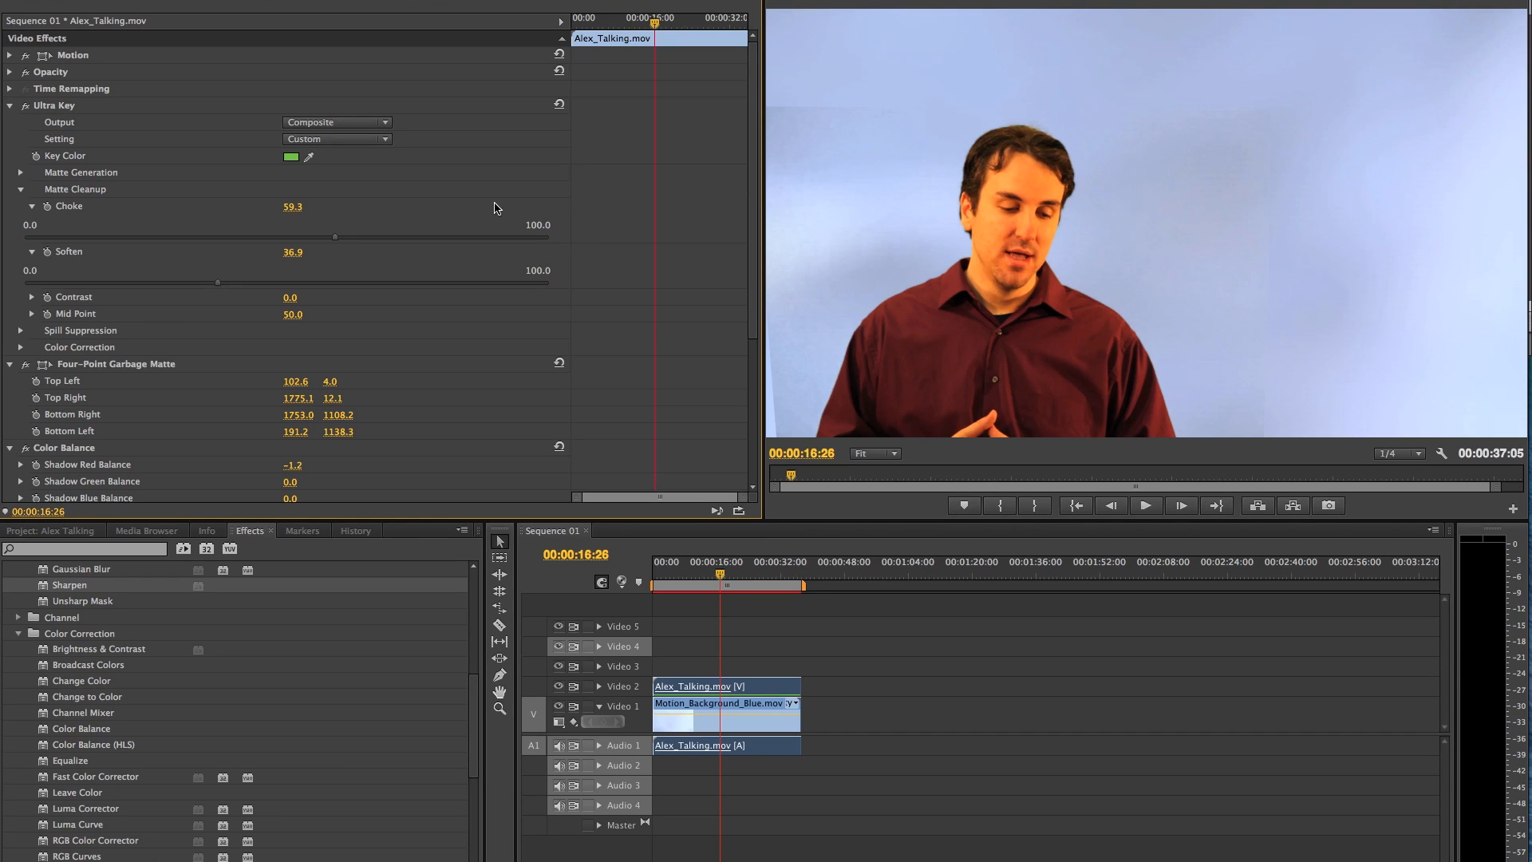
left_click(311, 156)
left_click_drag(312, 153, 799, 421)
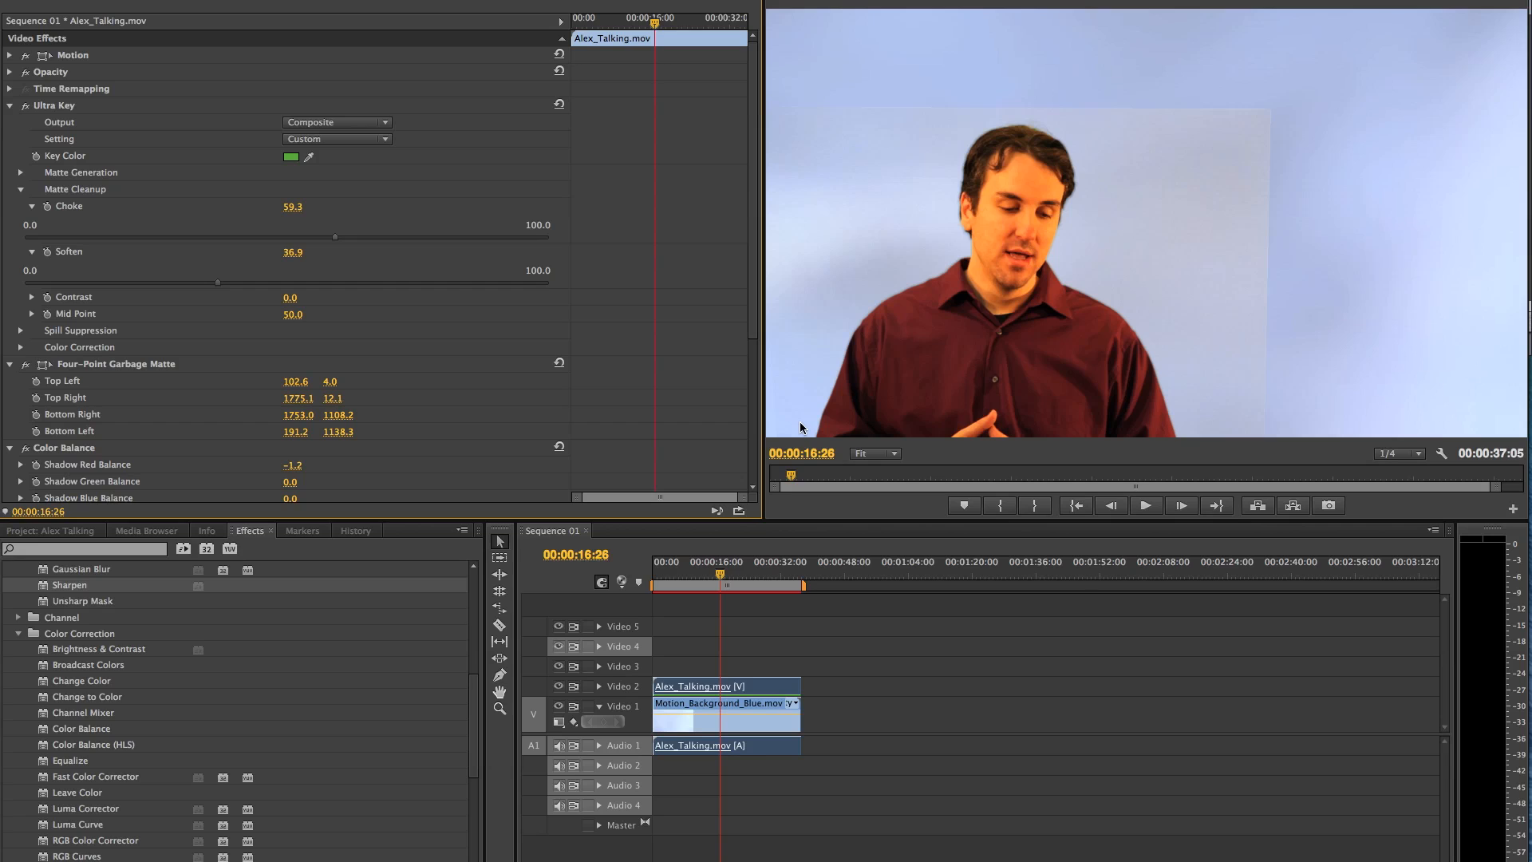
left_click(317, 154)
left_click_drag(317, 155, 801, 435)
- Try Ultra Key's Matte Generation Transparency at 78.8, and settle it at about 55
left_click(20, 173)
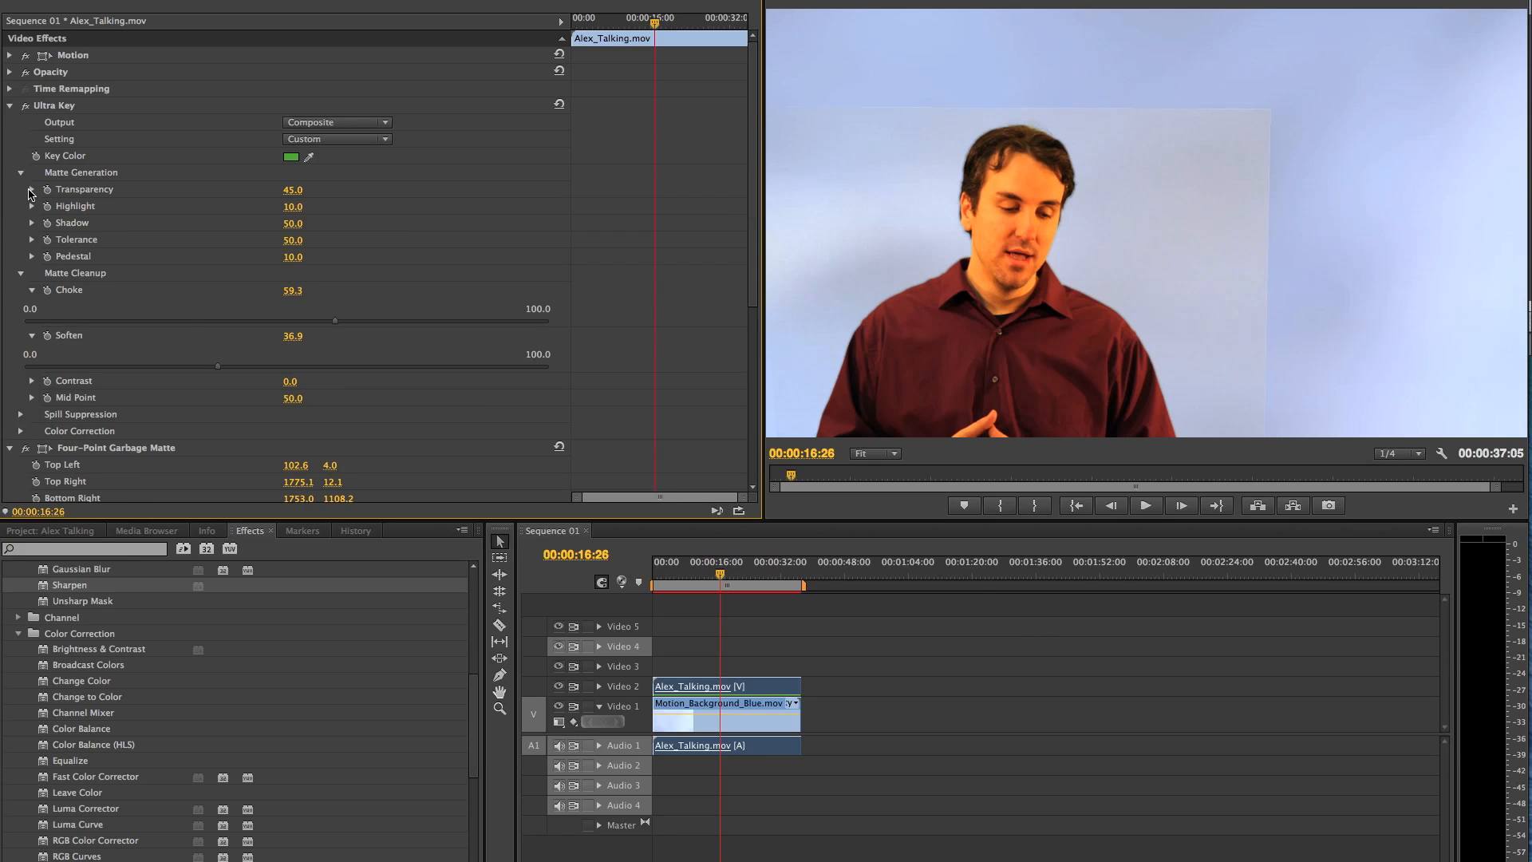
left_click(31, 190)
left_click_drag(264, 225, 439, 224)
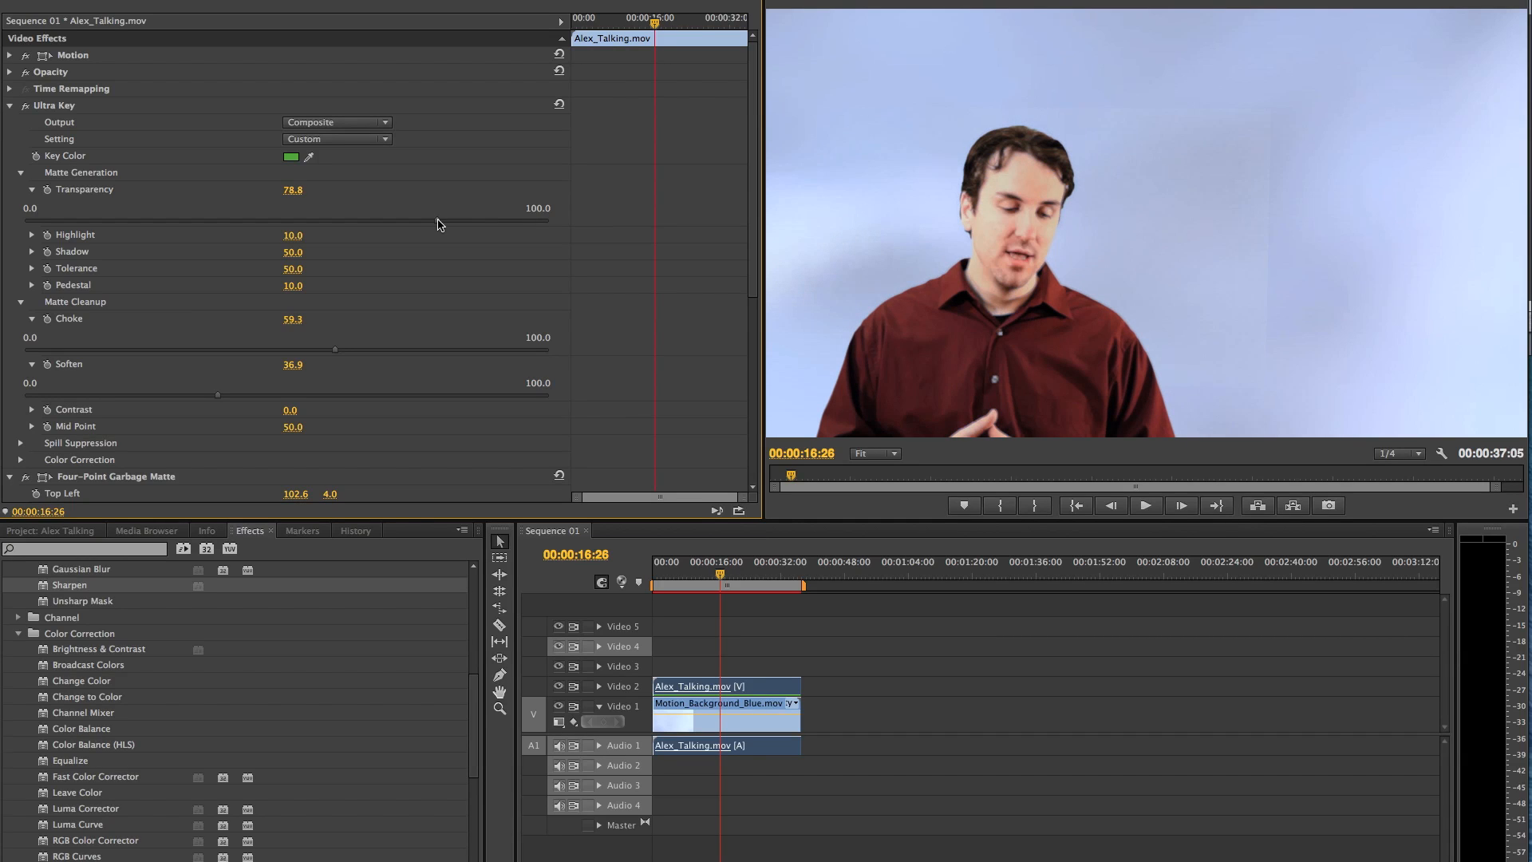
left_click_drag(429, 224, 318, 230)
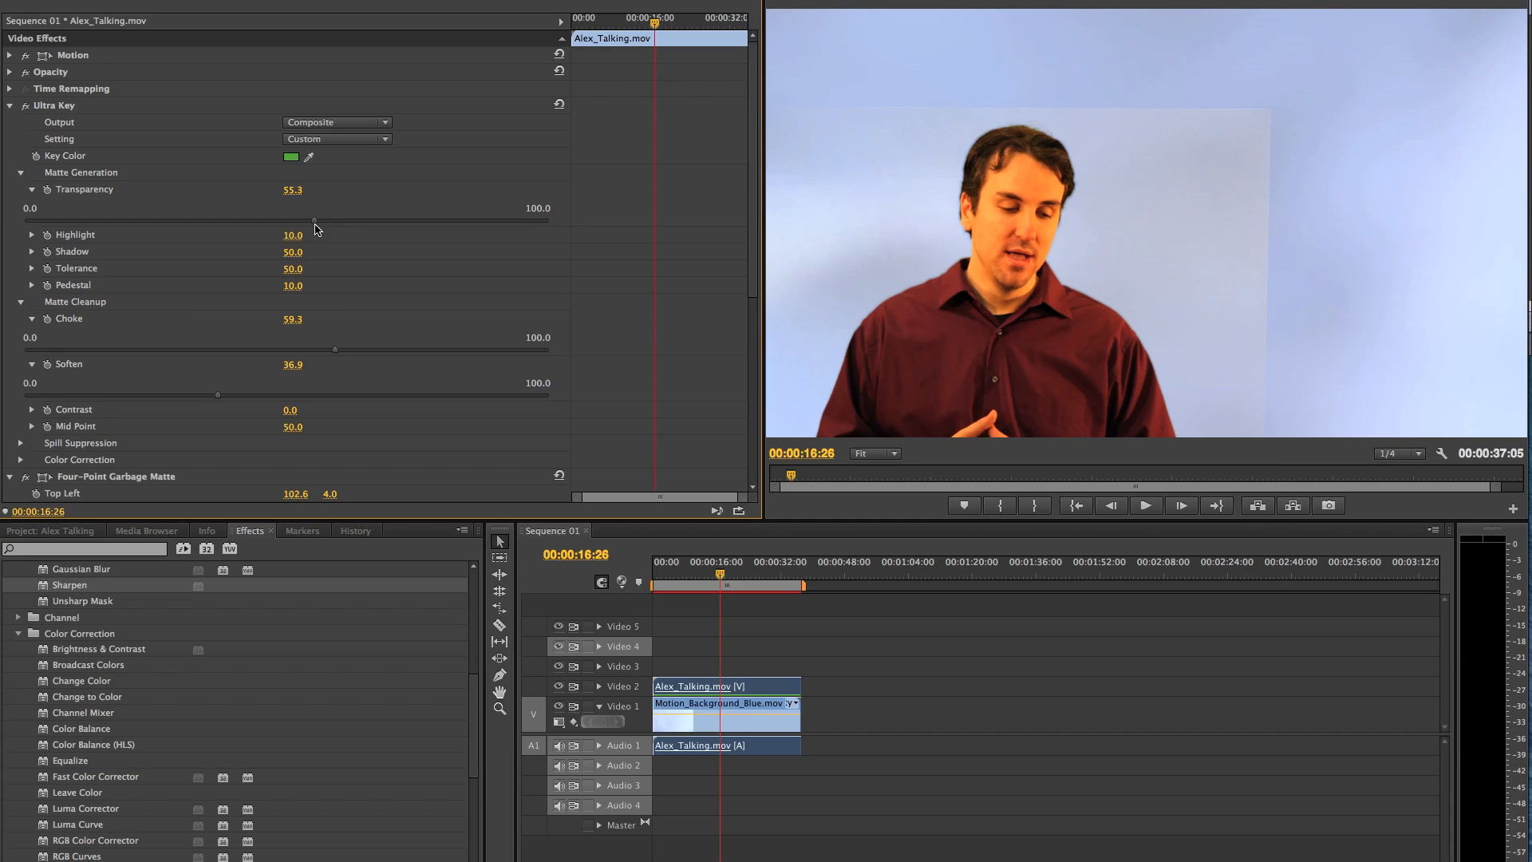
left_click_drag(318, 230, 308, 230)
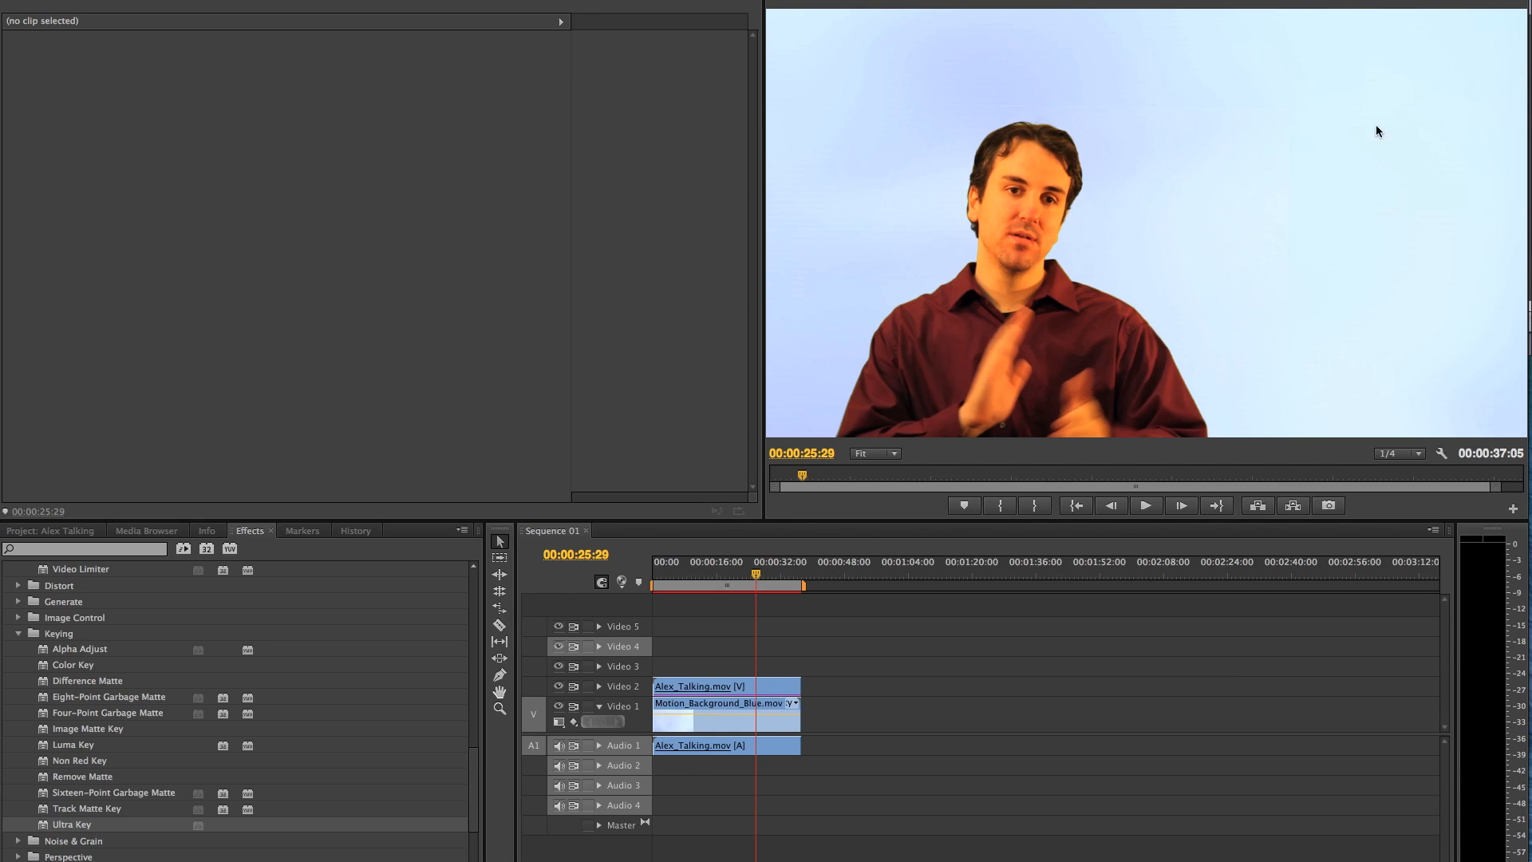
- Create a new 1920 × 1080, 29.97 fps title named Title 02
left_click(56, 535)
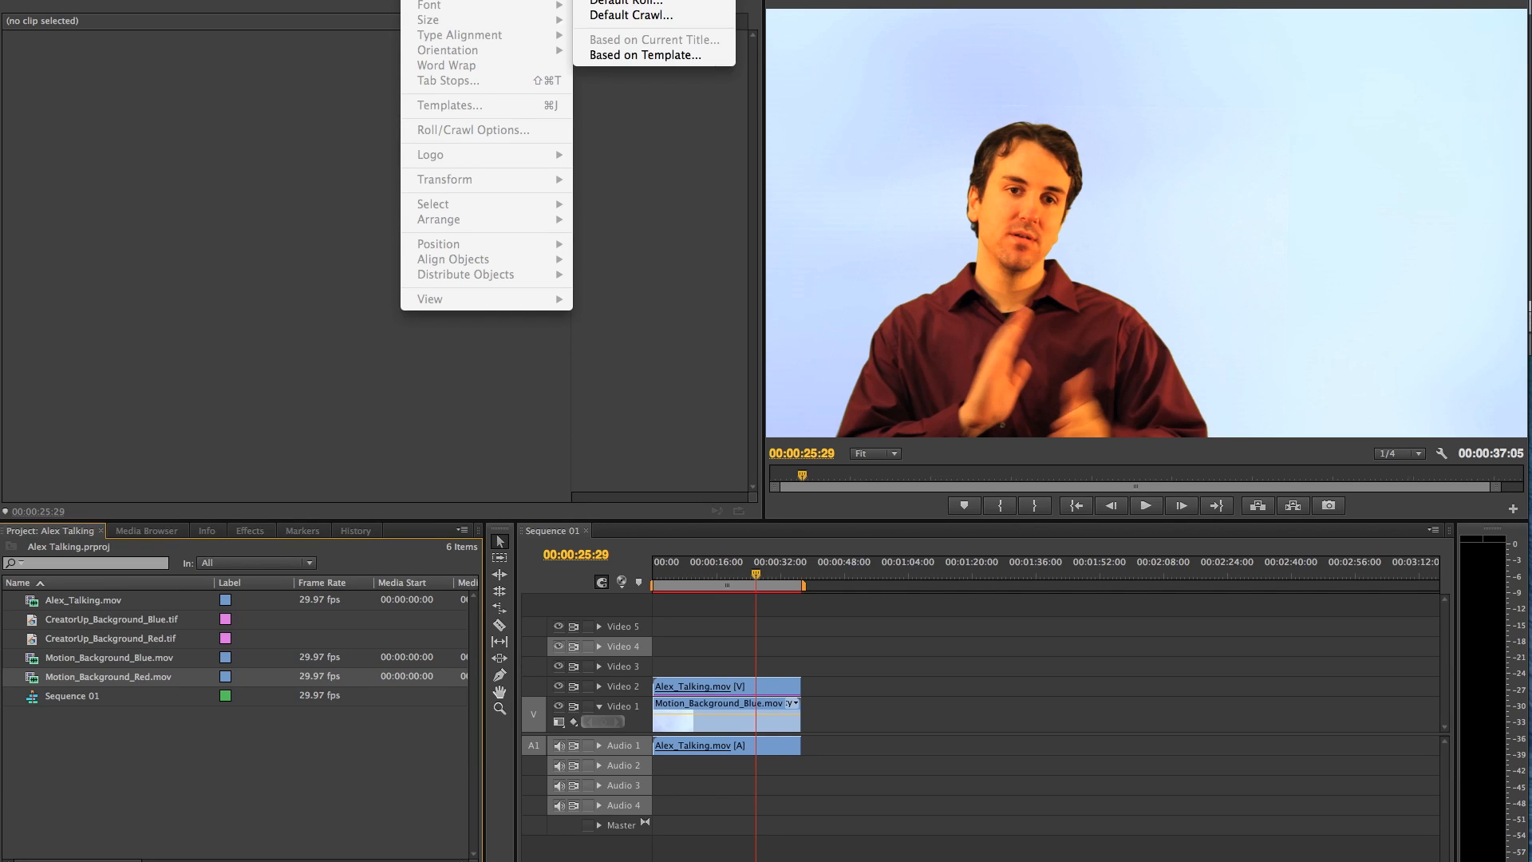
mouse_move(487, 0)
left_click(672, 2)
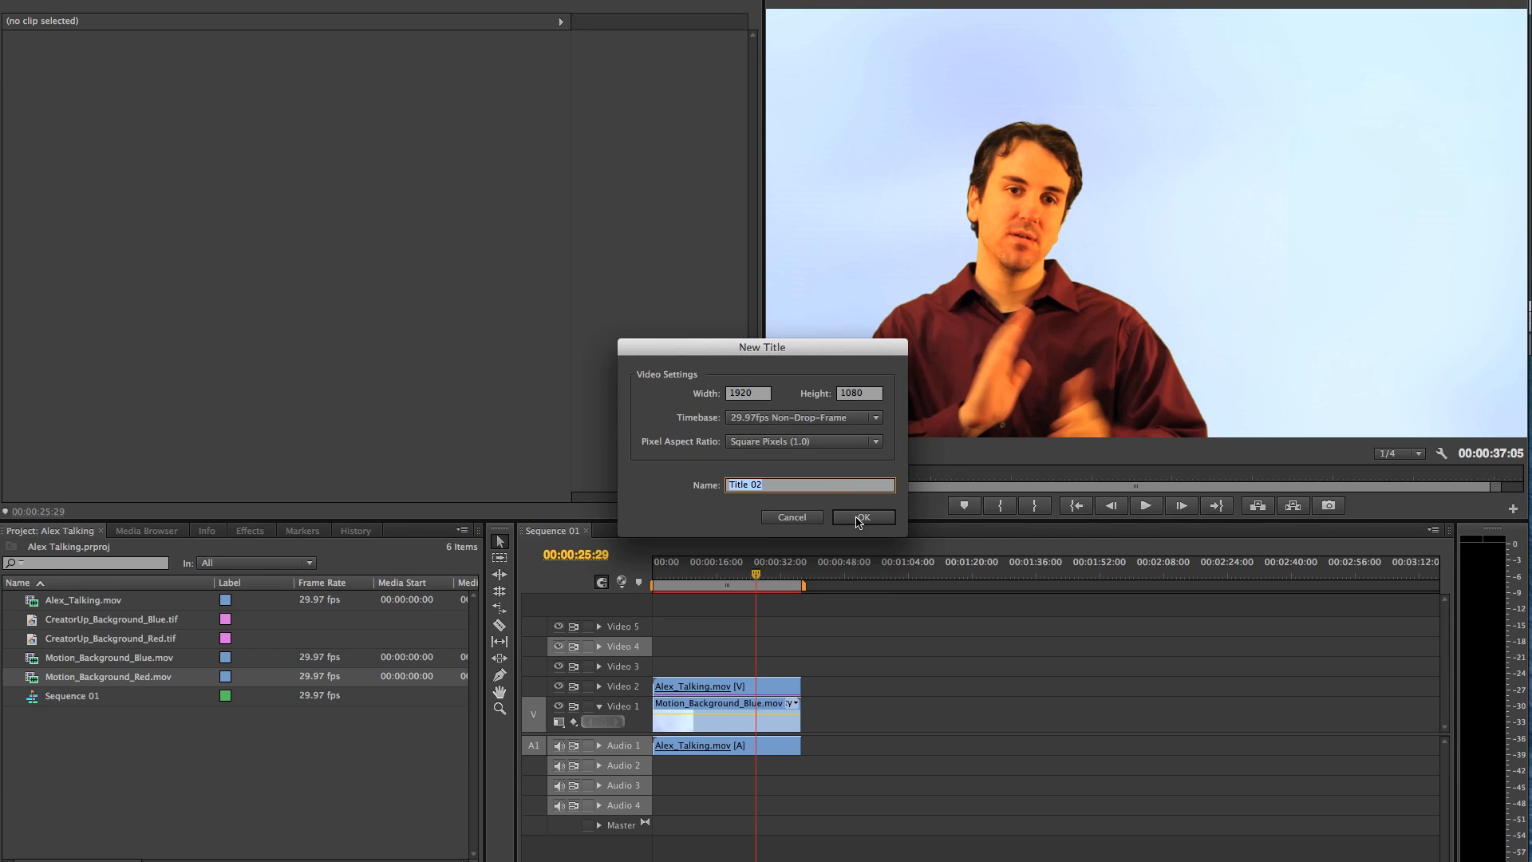
left_click(858, 517)
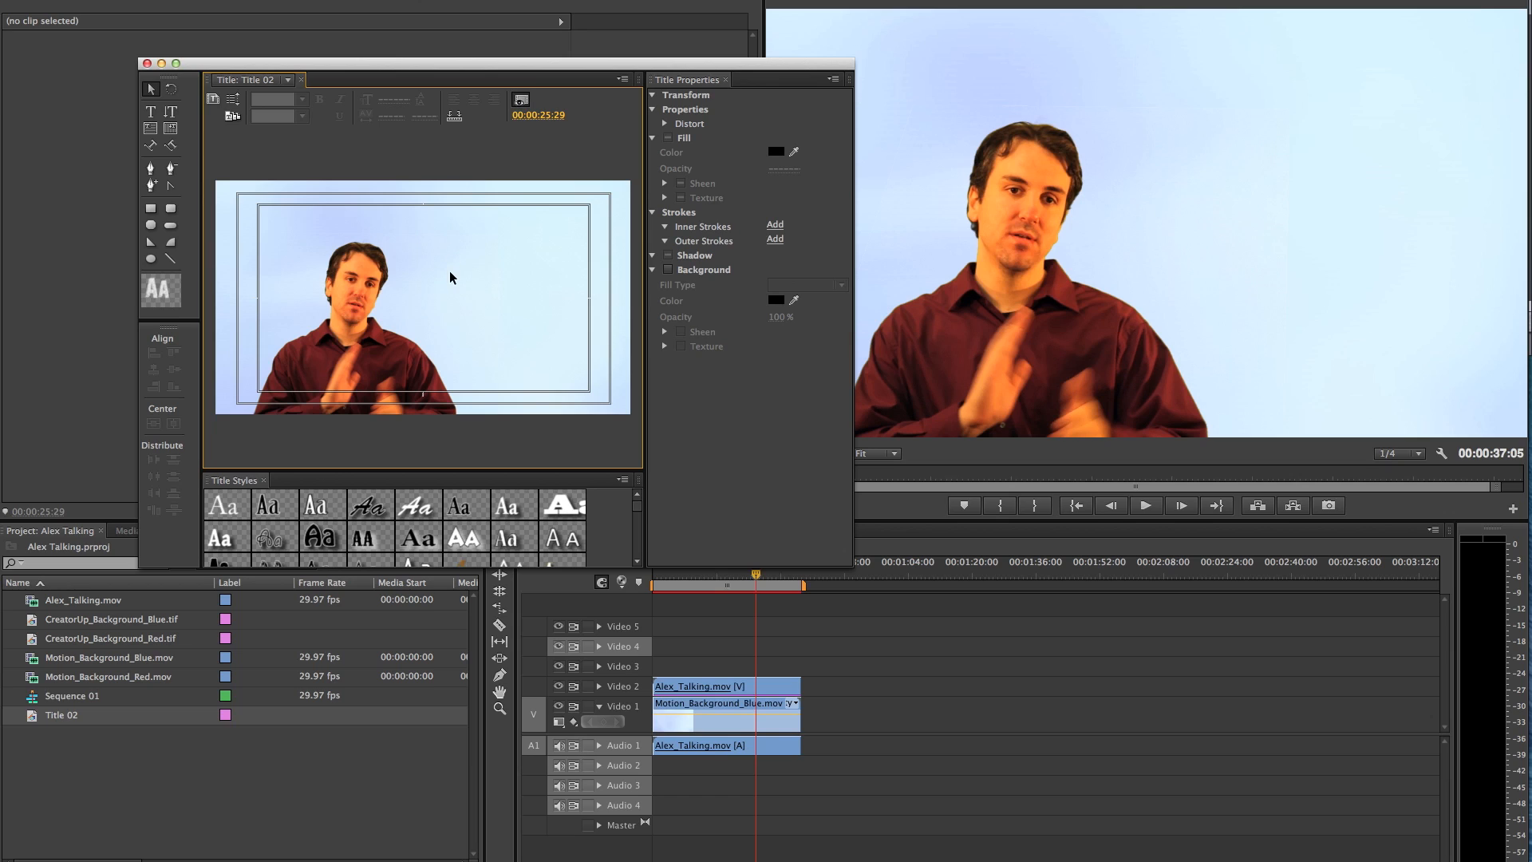
left_click_drag(426, 256, 557, 308)
key("s")
key("f")
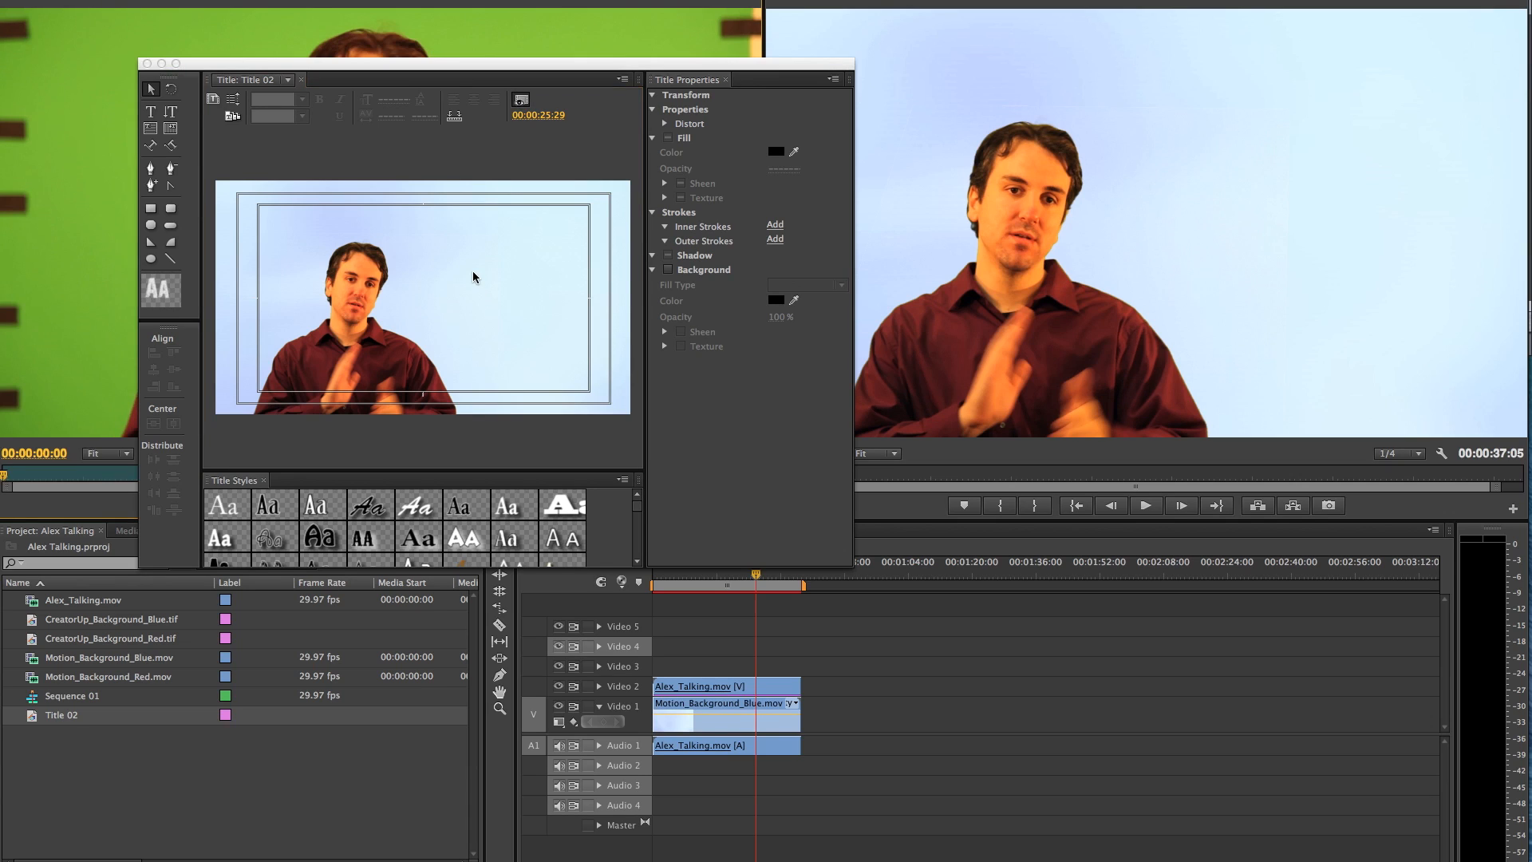
left_click(530, 313)
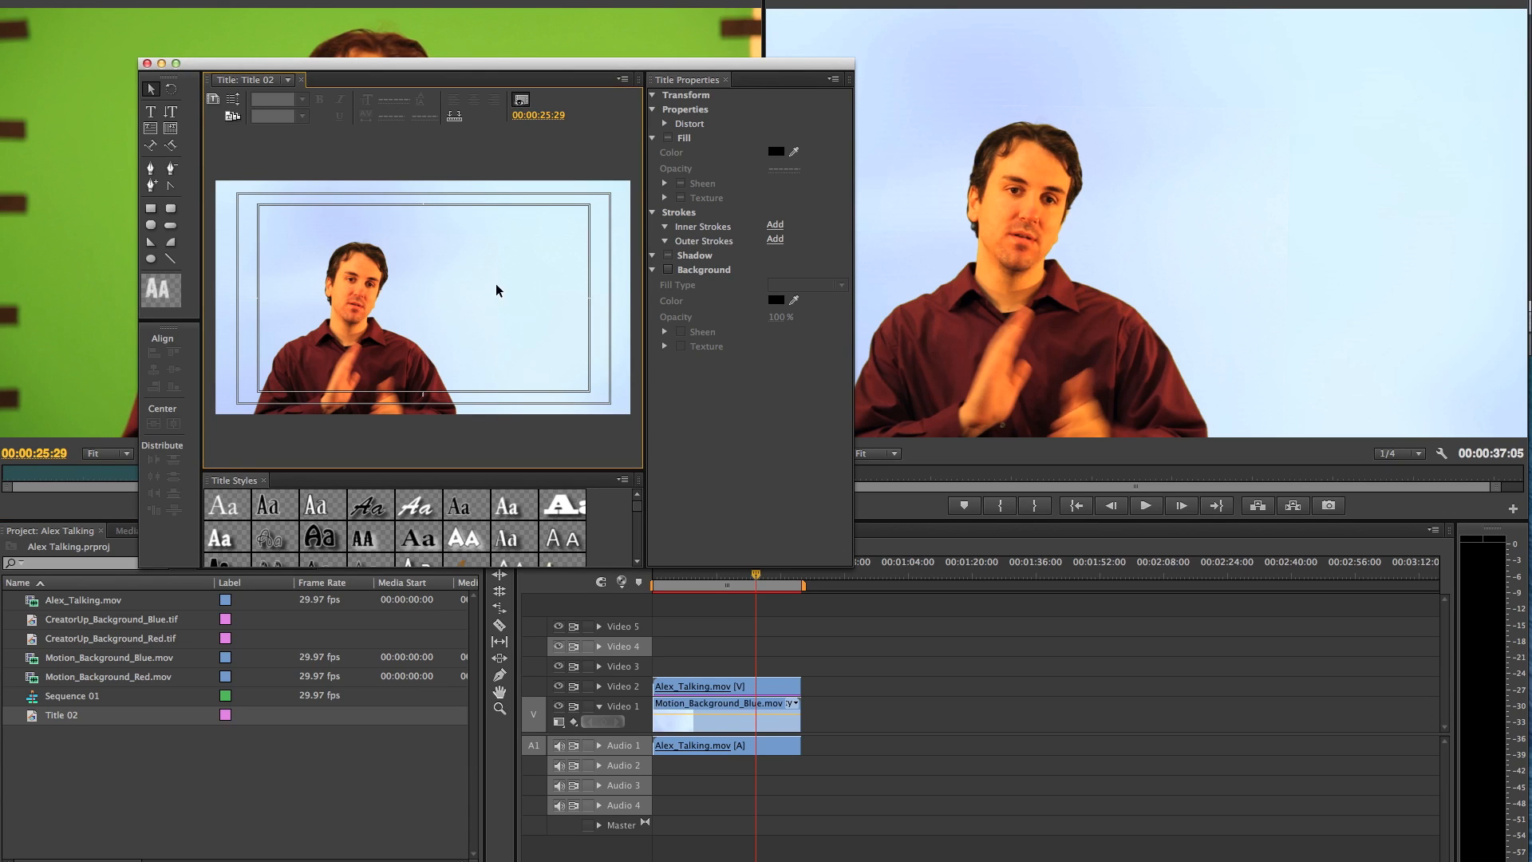
- Choose the white Brush Script title style for the new title
left_click(512, 505)
left_click(428, 267)
left_click(403, 511)
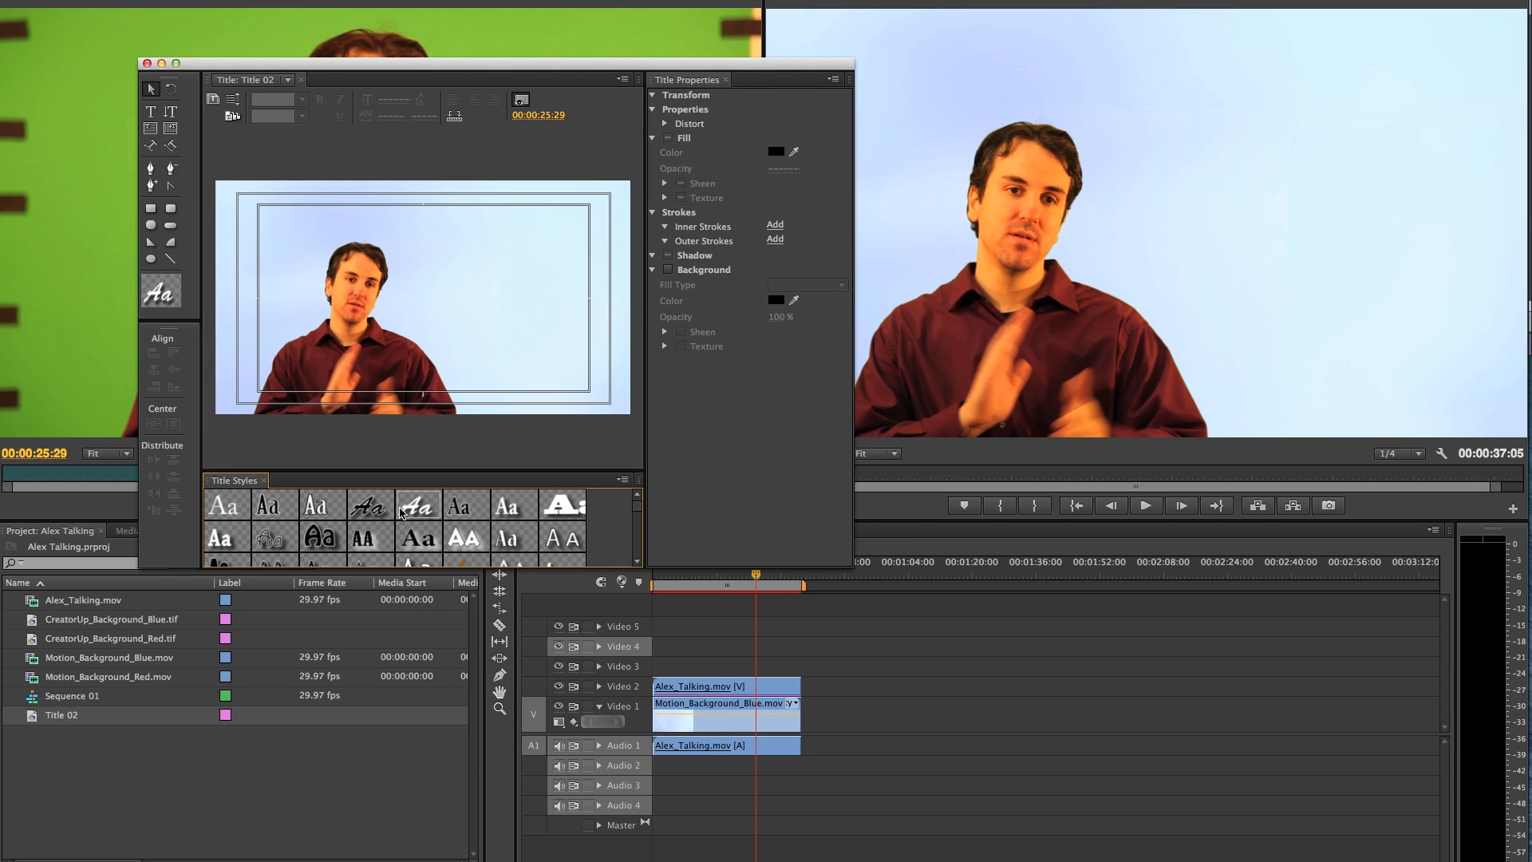
left_click(463, 259)
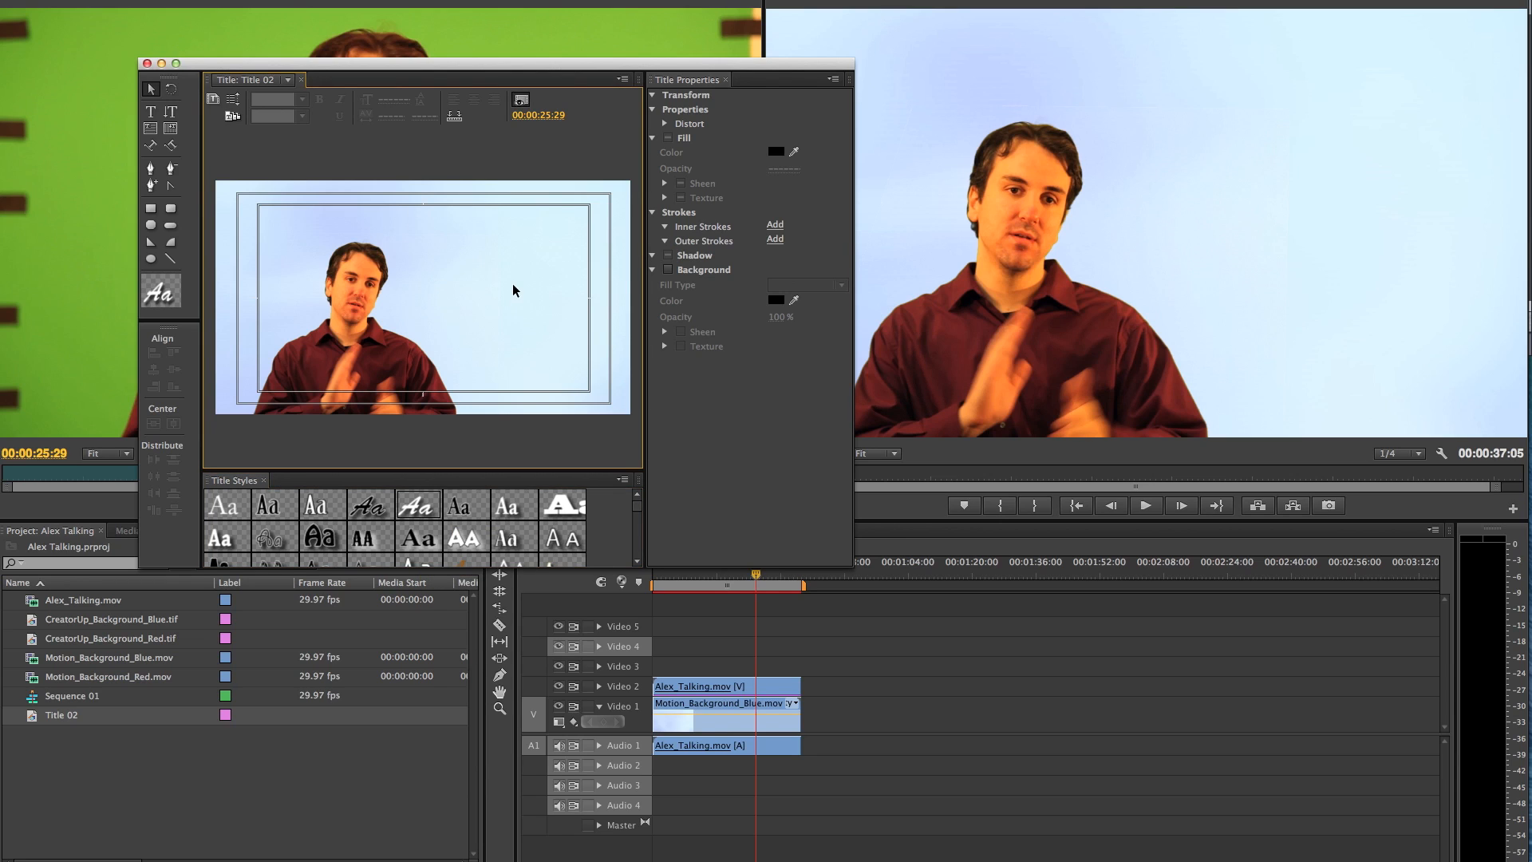
key("z")
- Add text beside the subject reading "Pitching", "30 Second Version" and "5 Minute Version" on separate lines with blank lines between
left_click(151, 112)
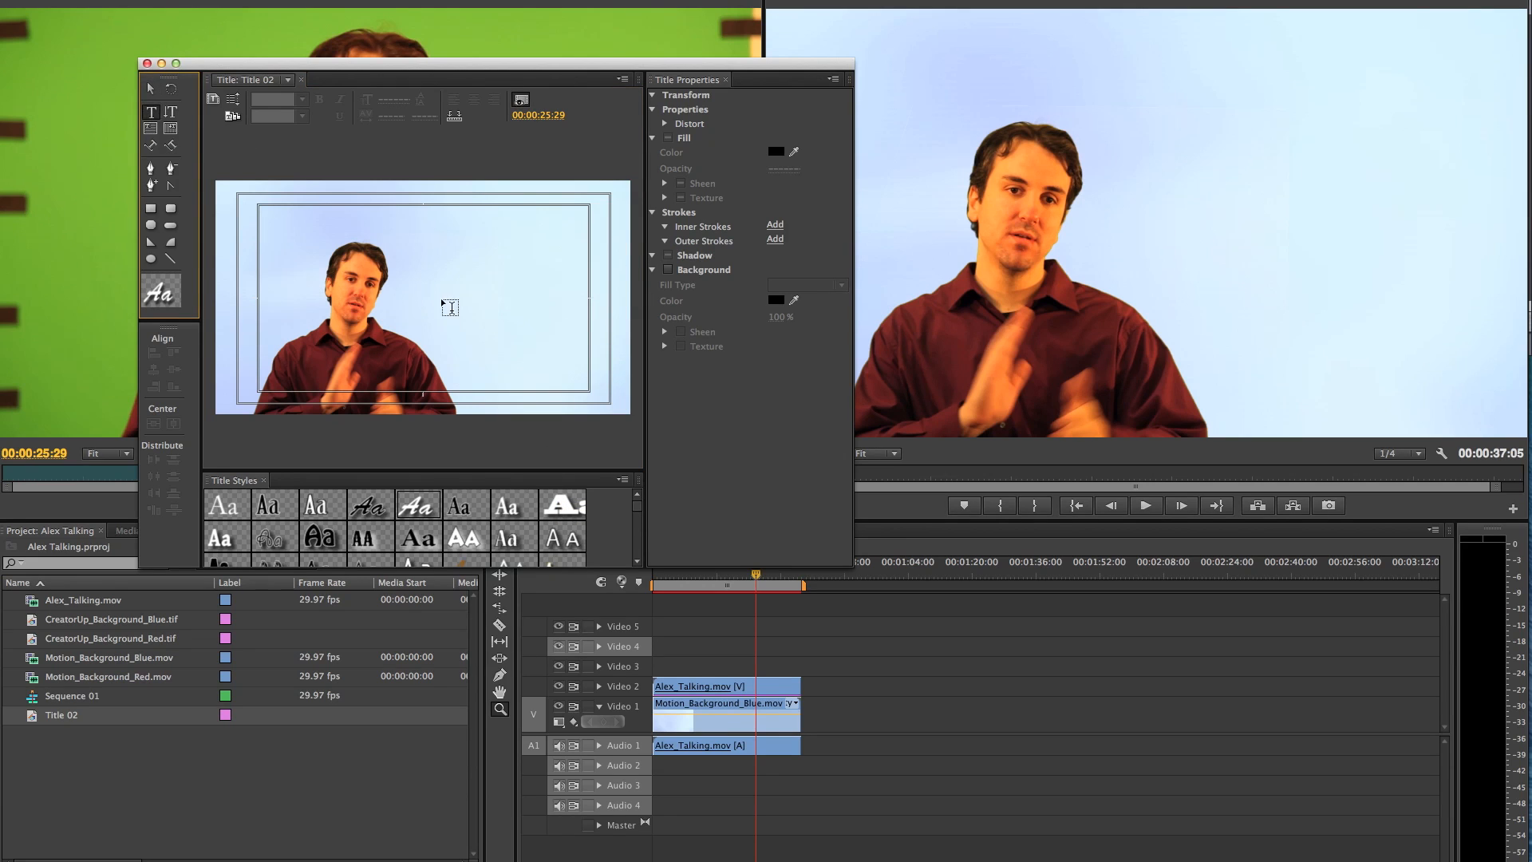
left_click(452, 274)
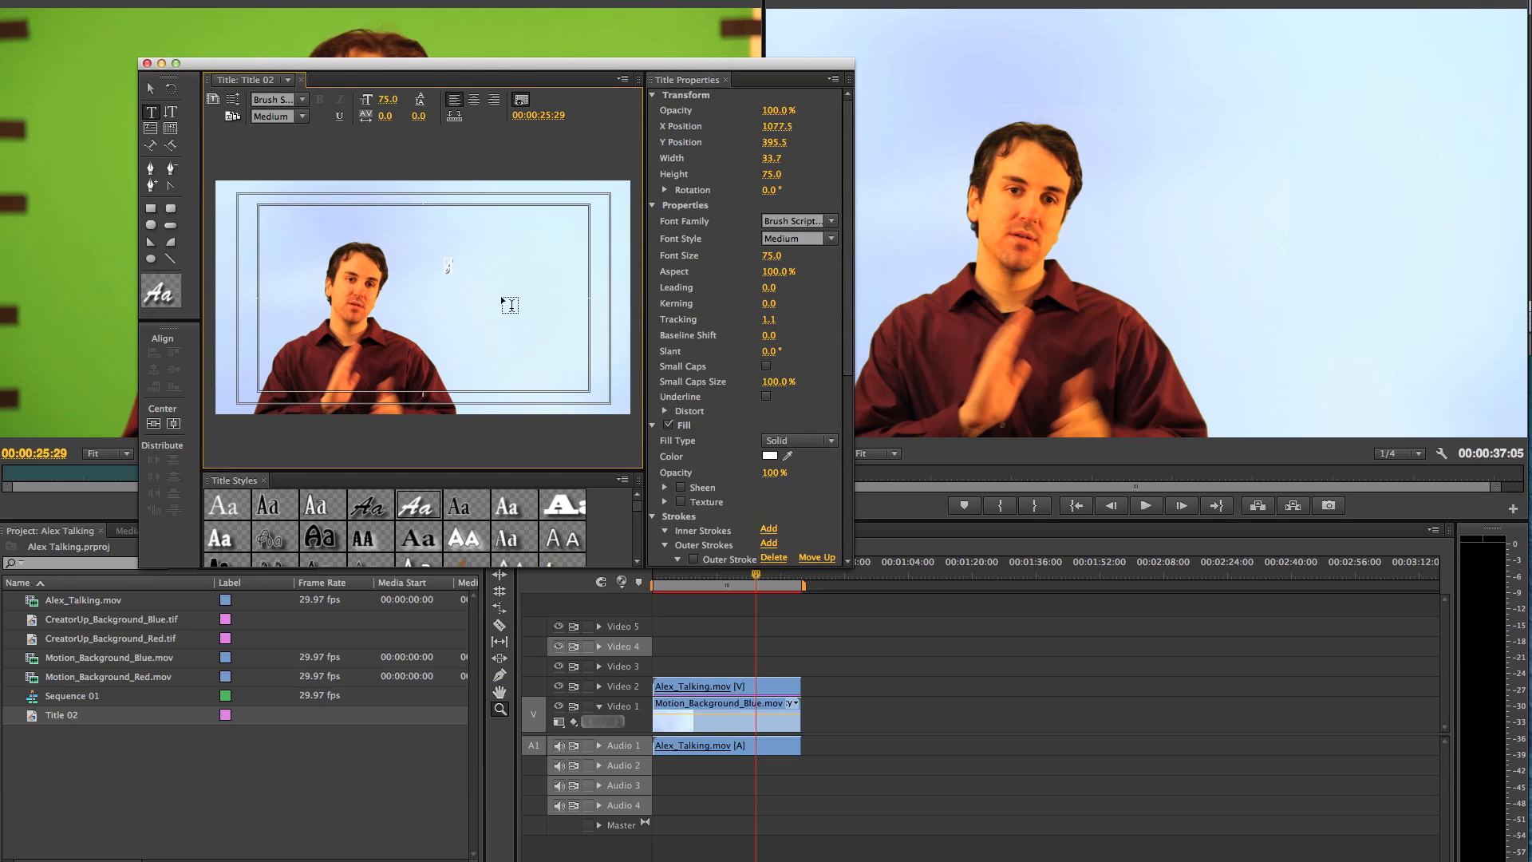
key("BackSpace")
type("Pitching")
key("Return")
key("Return")
type("30 Second Version ")
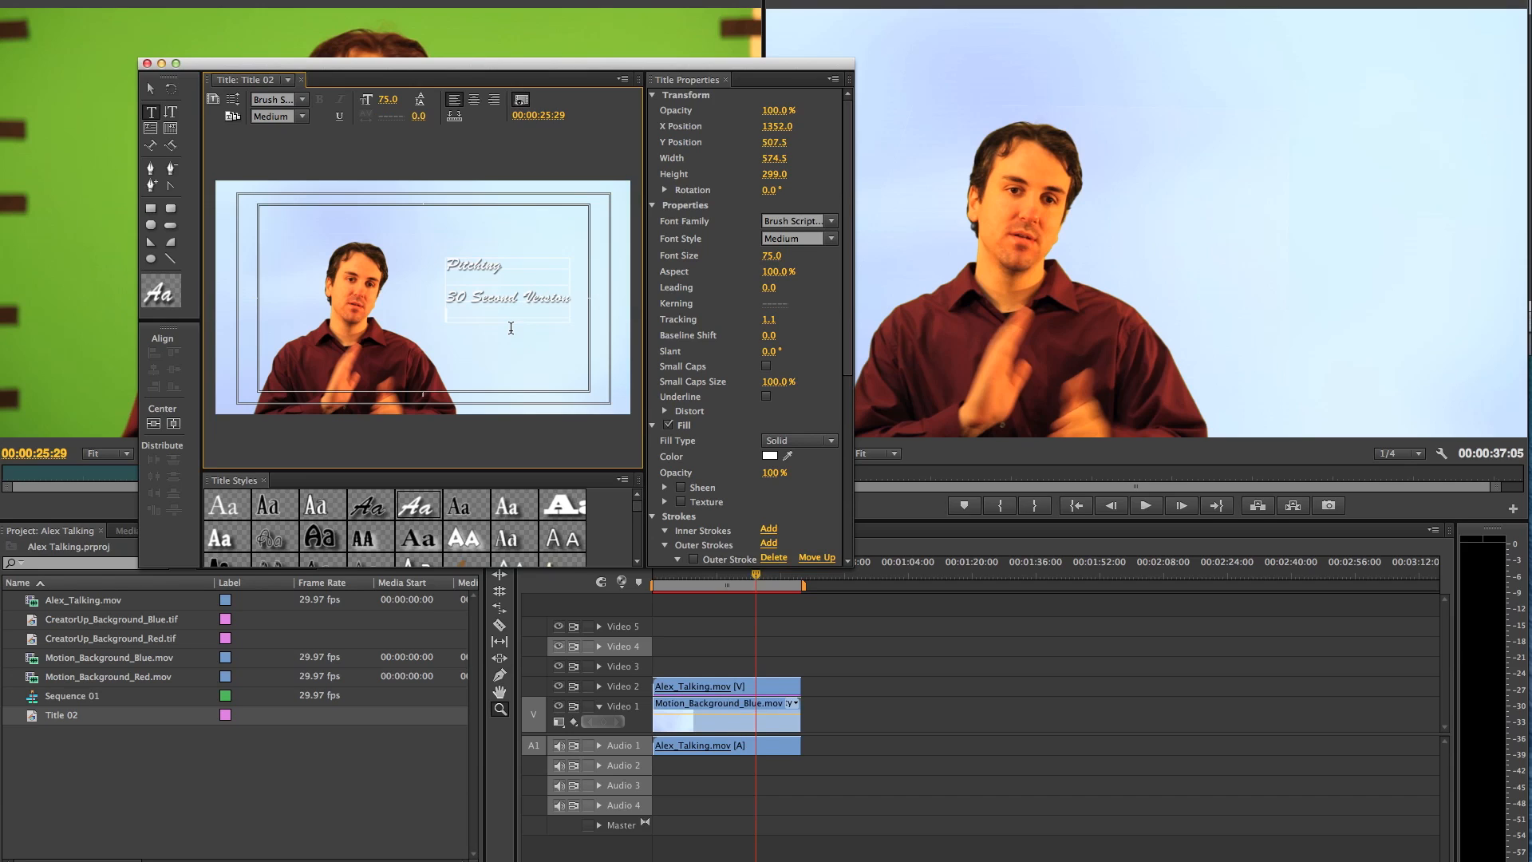
type("5 Minute Version")
- Apply the black Hobo Std style to all the title text, move the block to X 1290.6, Y 475.4, and close the title
left_click_drag(563, 333, 438, 250)
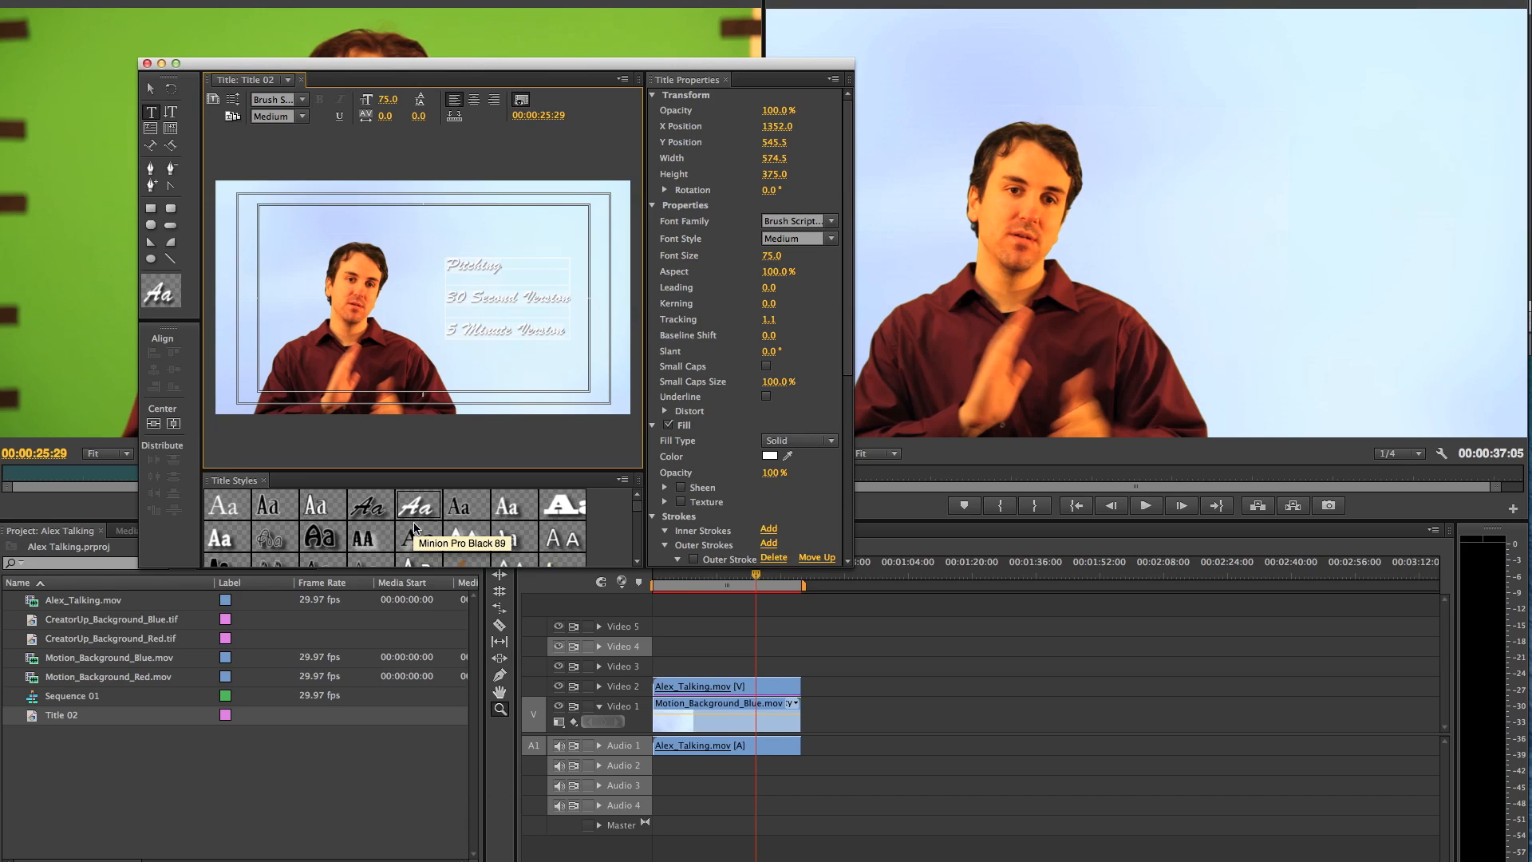
left_click(323, 539)
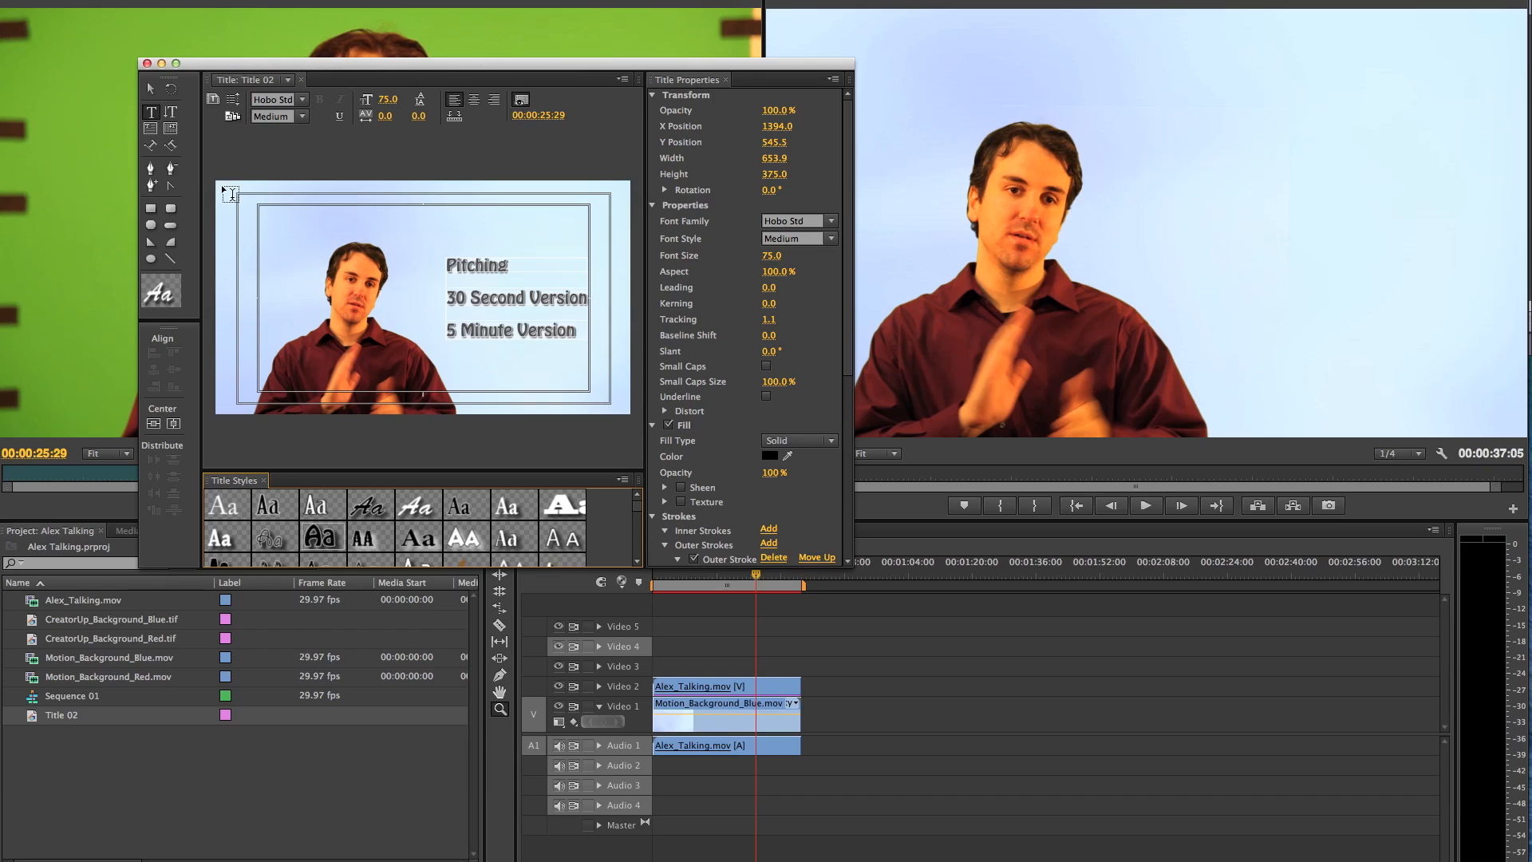
left_click(150, 87)
left_click(465, 265)
left_click_drag(463, 260, 462, 250)
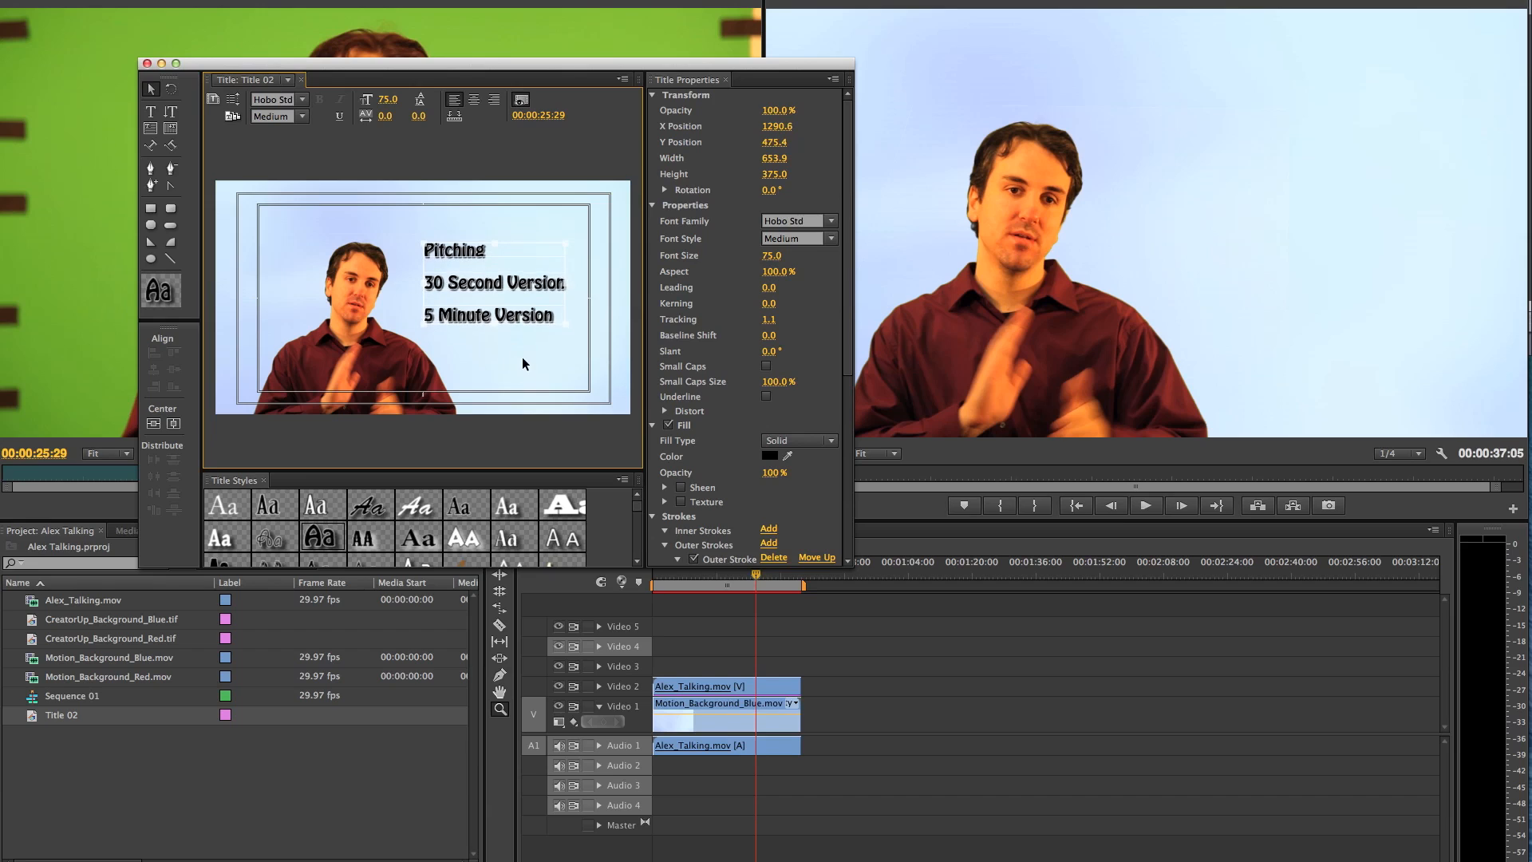
left_click(522, 359)
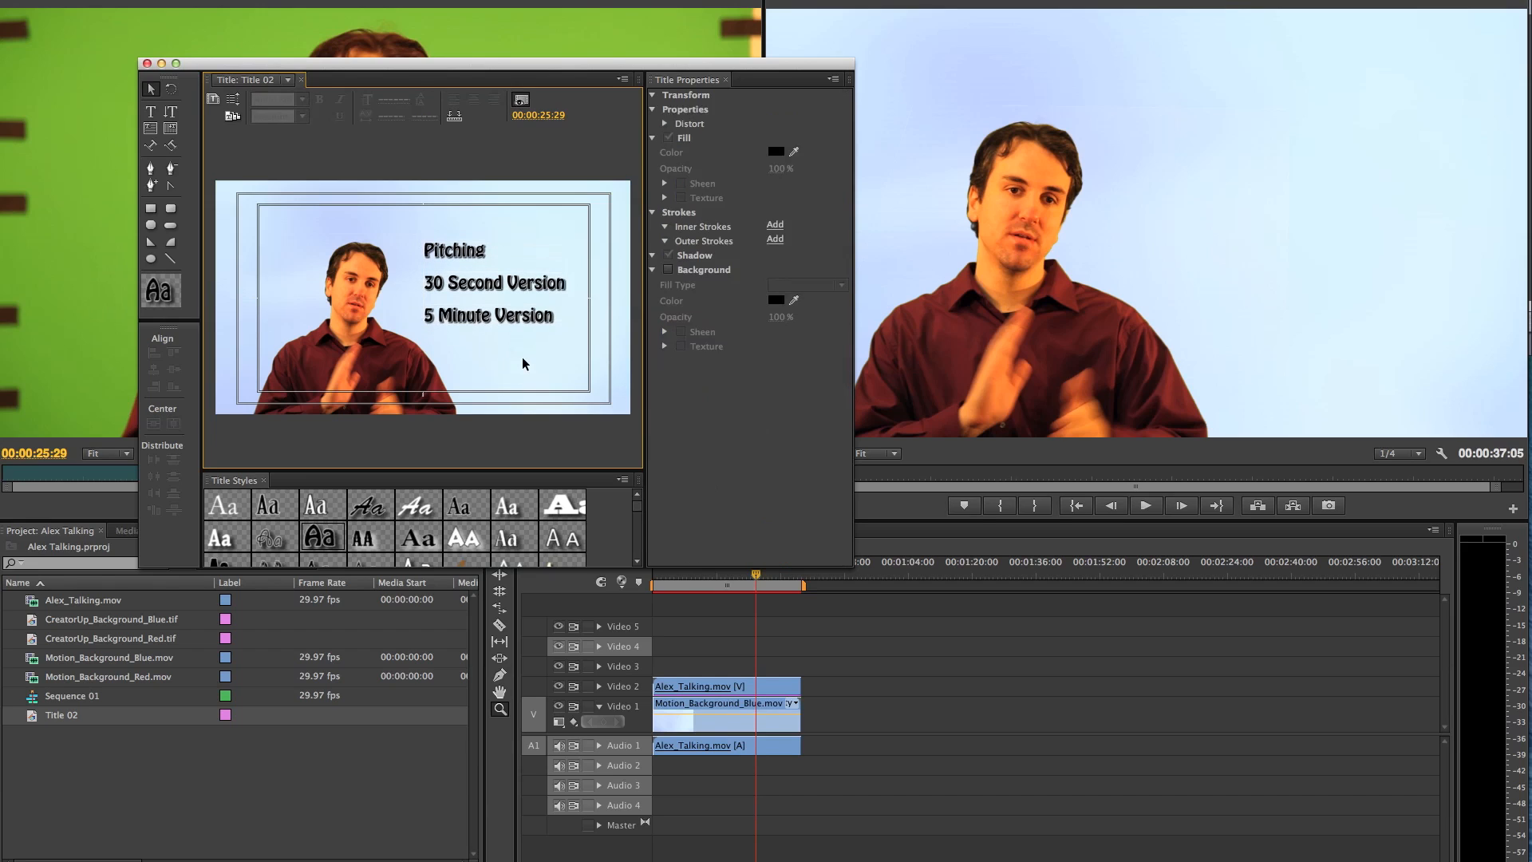
left_click(147, 64)
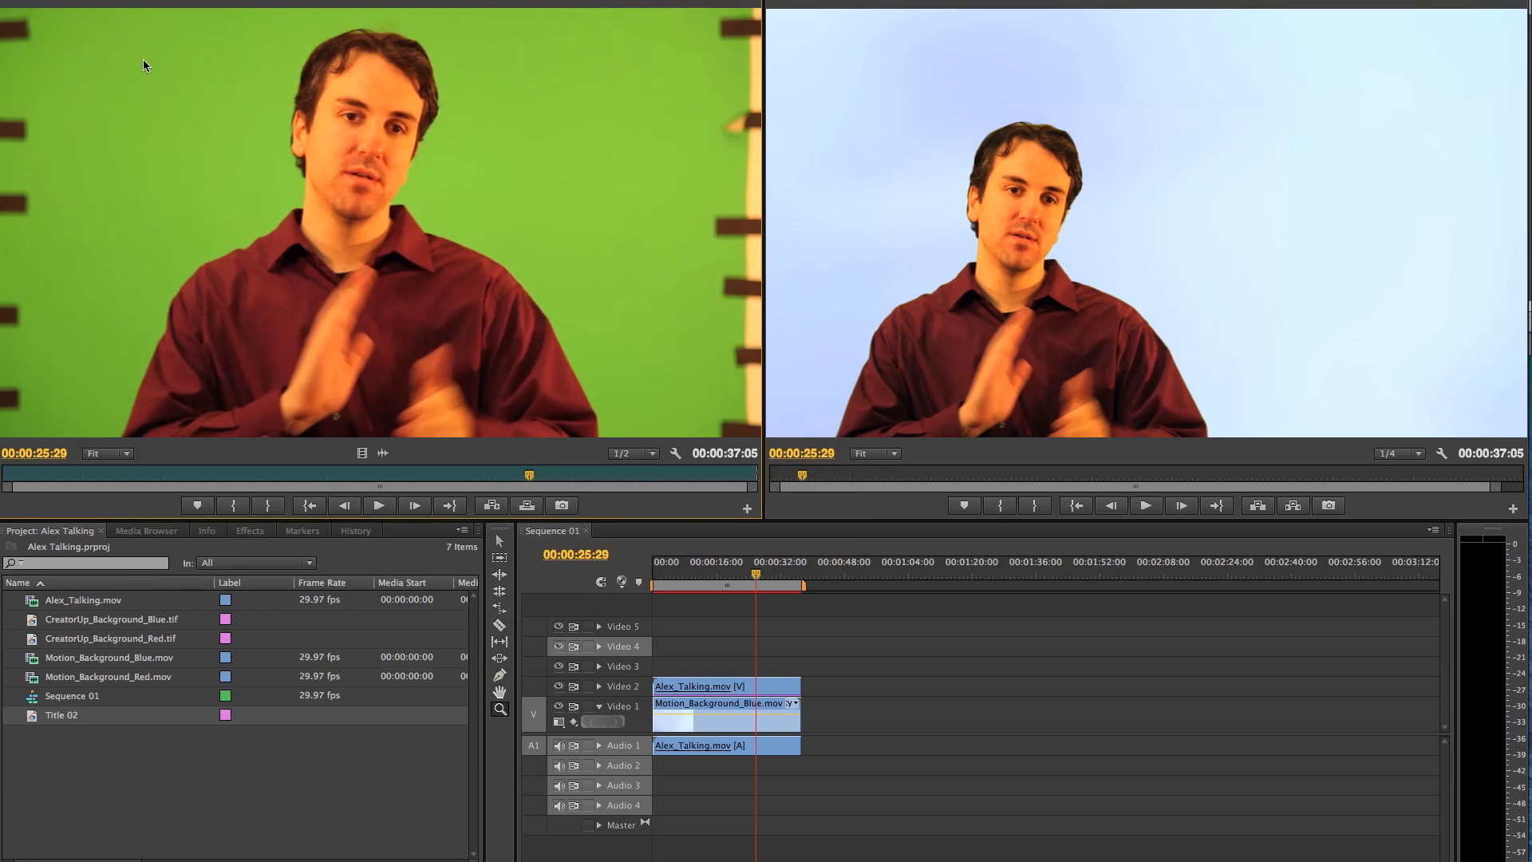
- Reopen Title 02 to check its text, close it and save the project
double_click(32, 720)
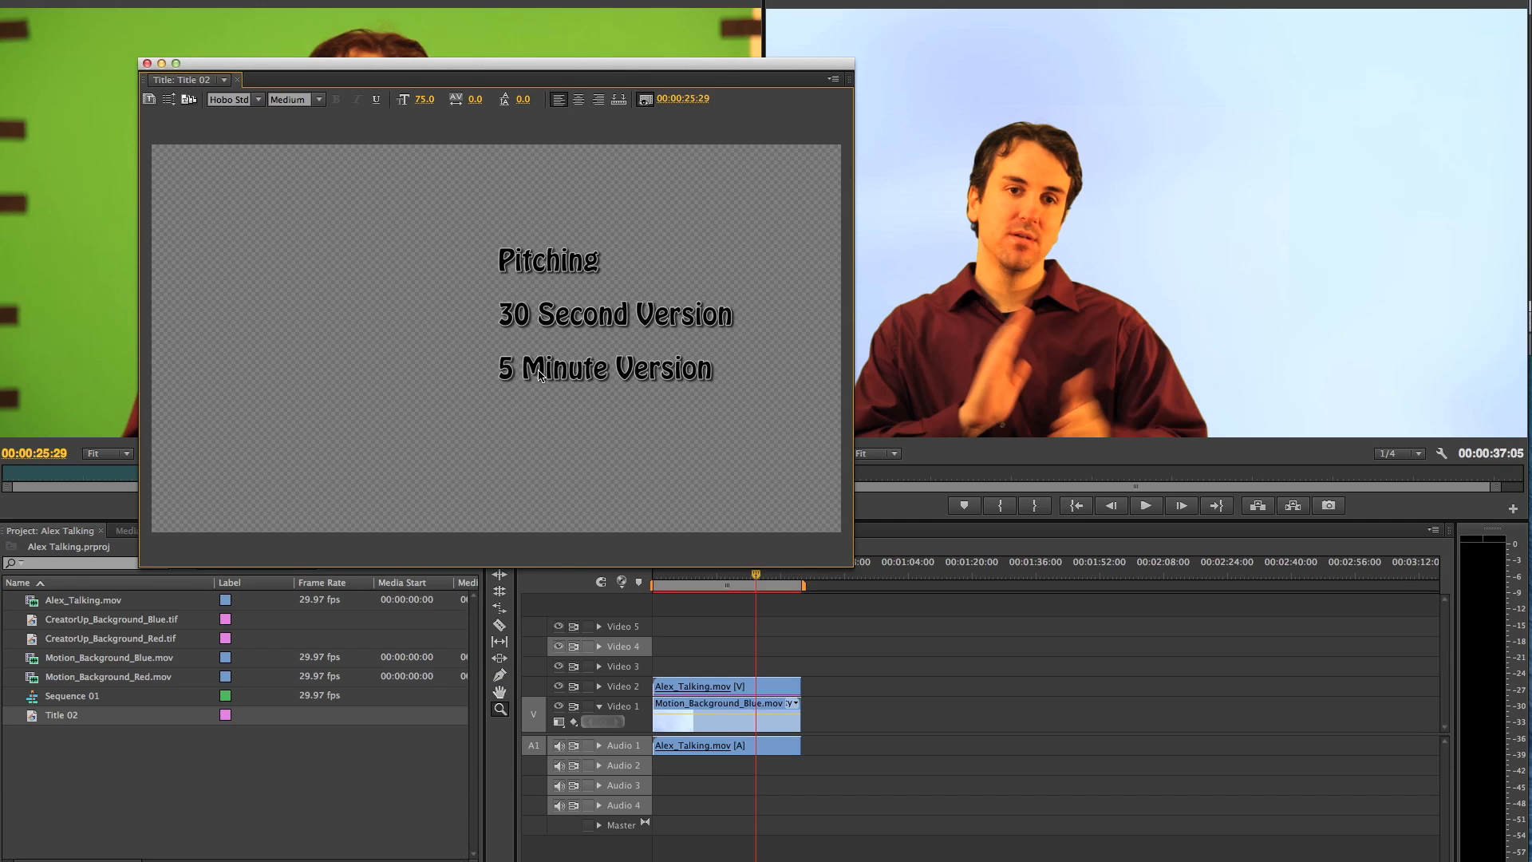
left_click(147, 64)
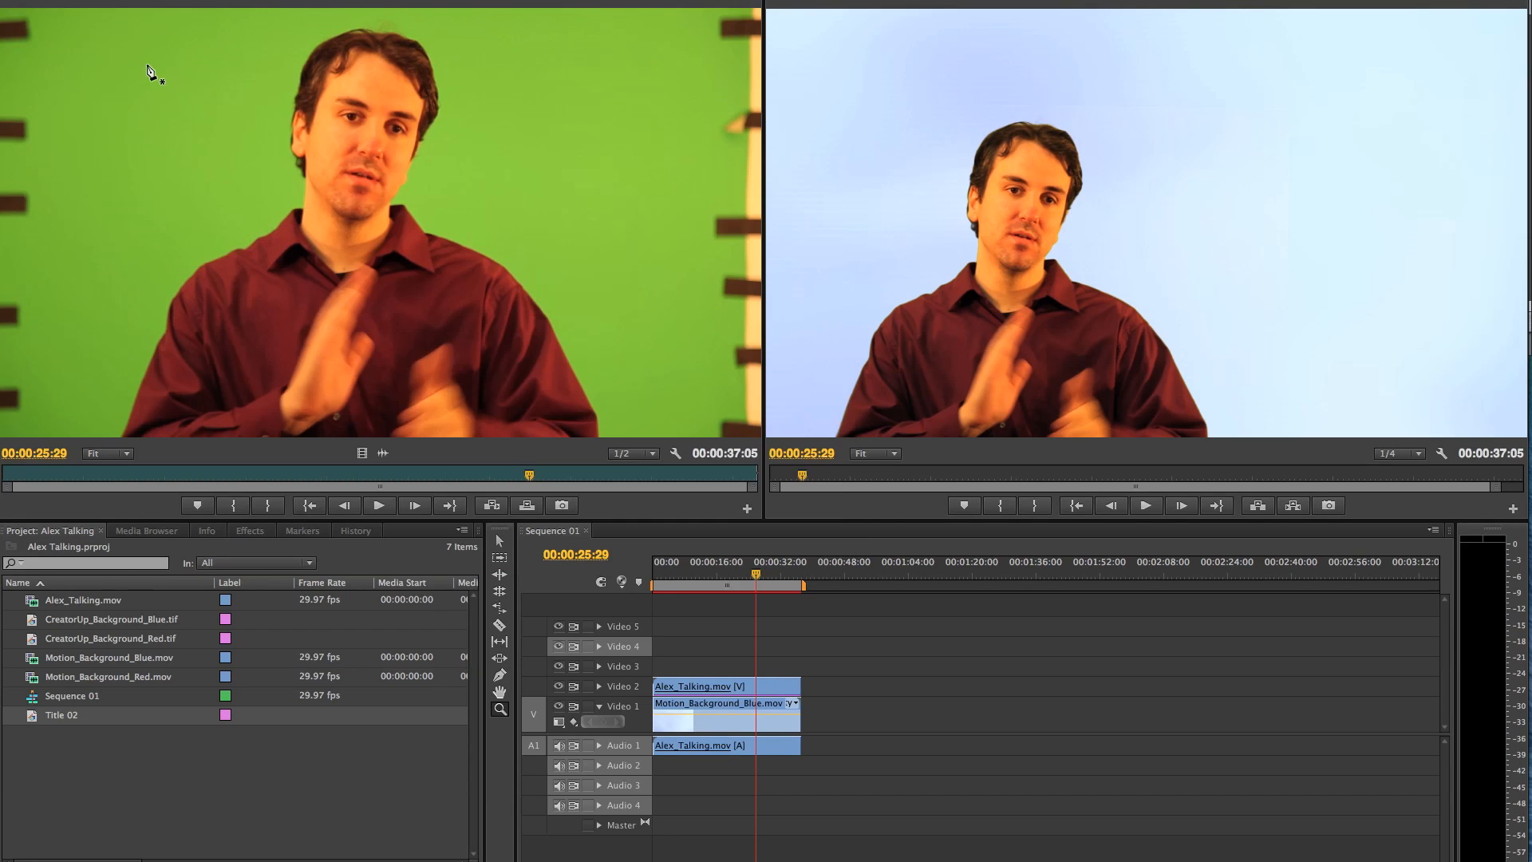
key("super+s")
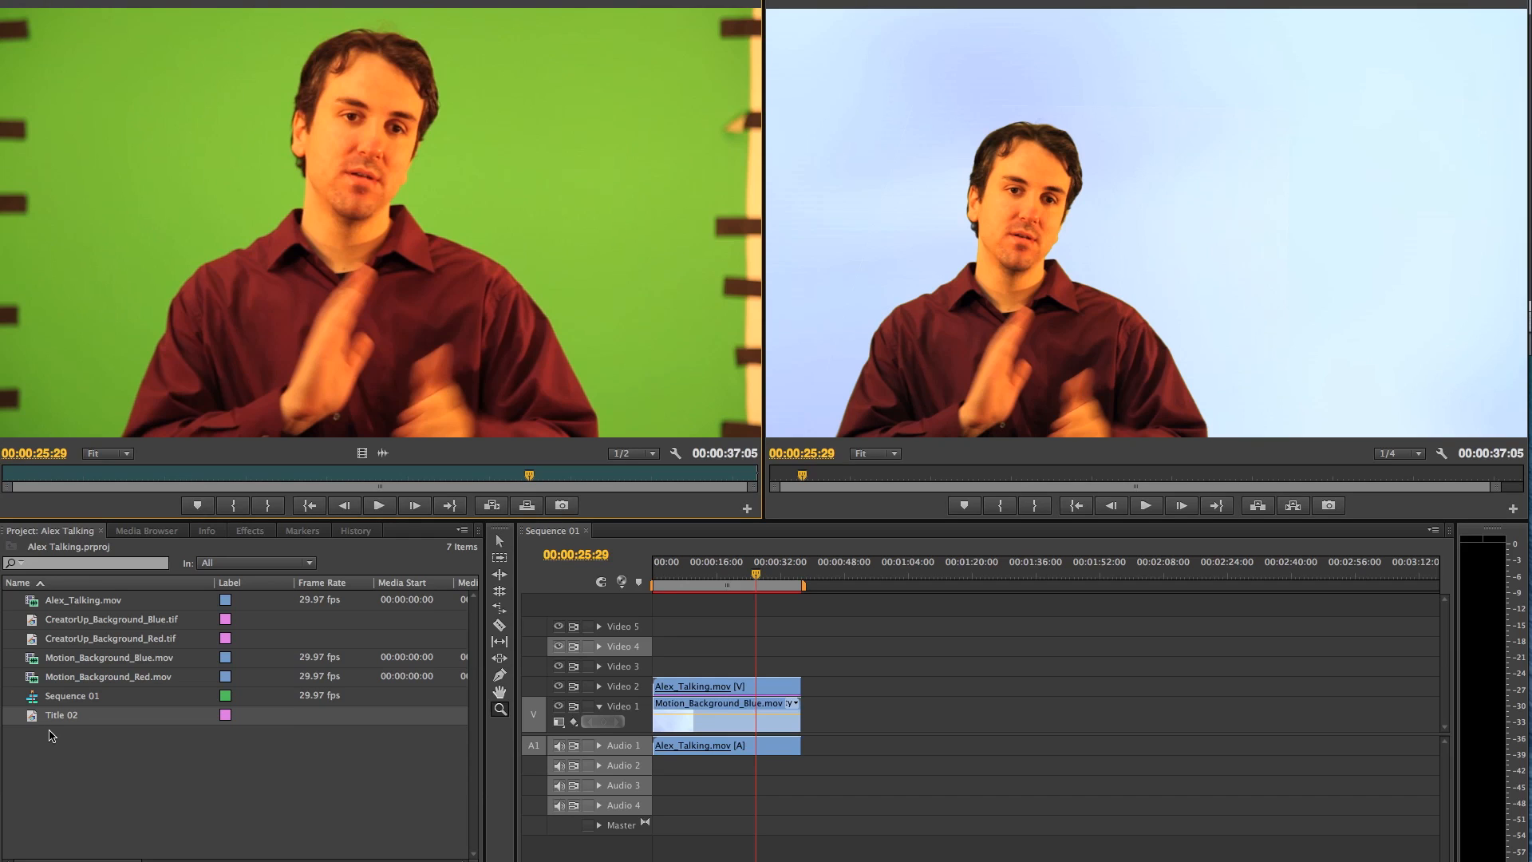
- Load Title 02 in the Source Monitor and preview it at 00:00:02:02
left_click(24, 718)
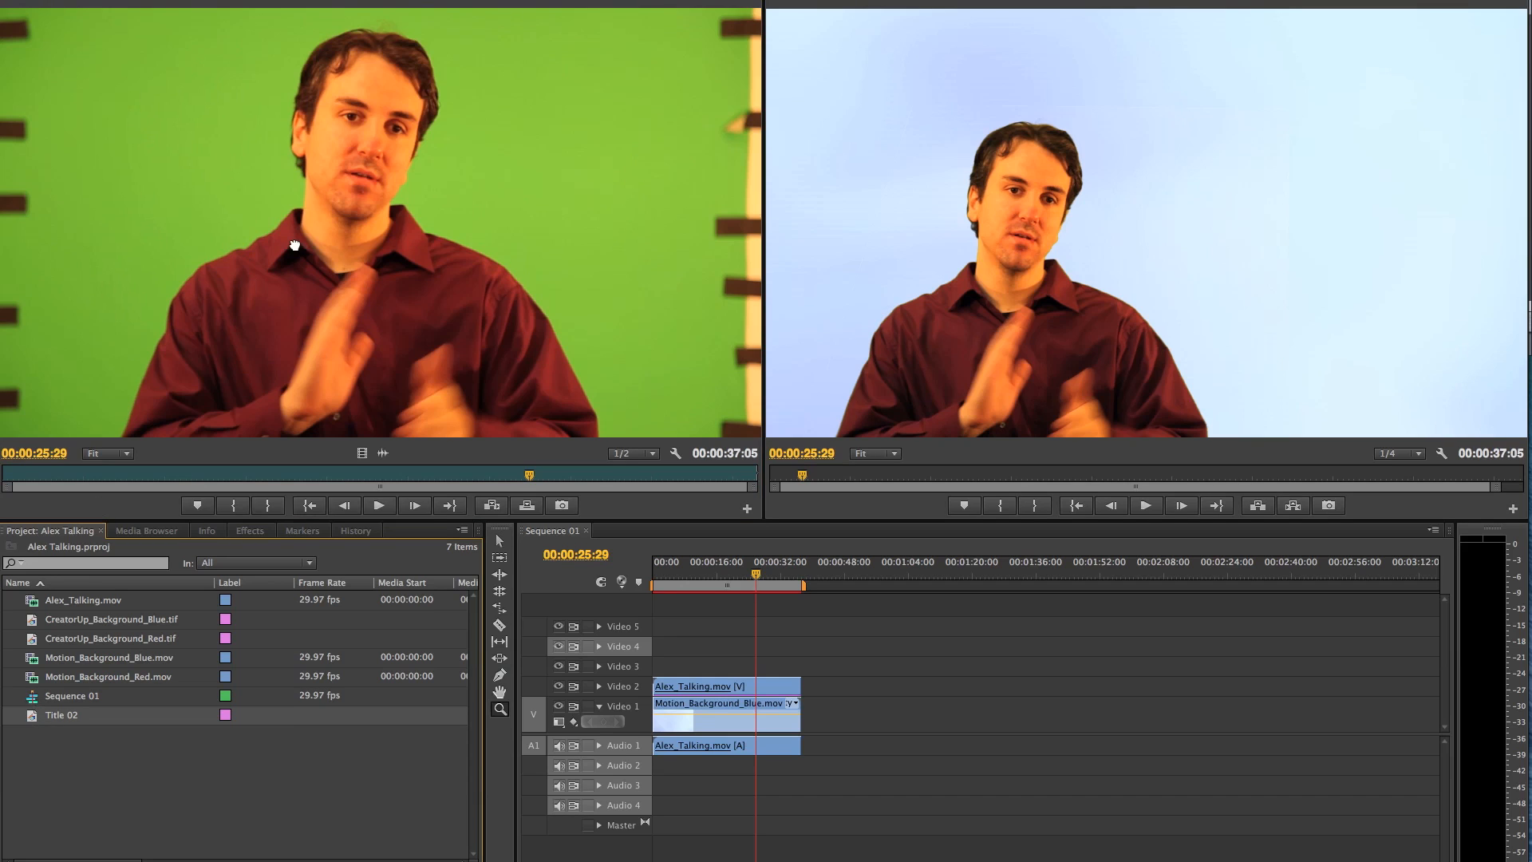
left_click_drag(295, 245, 295, 244)
left_click(287, 476)
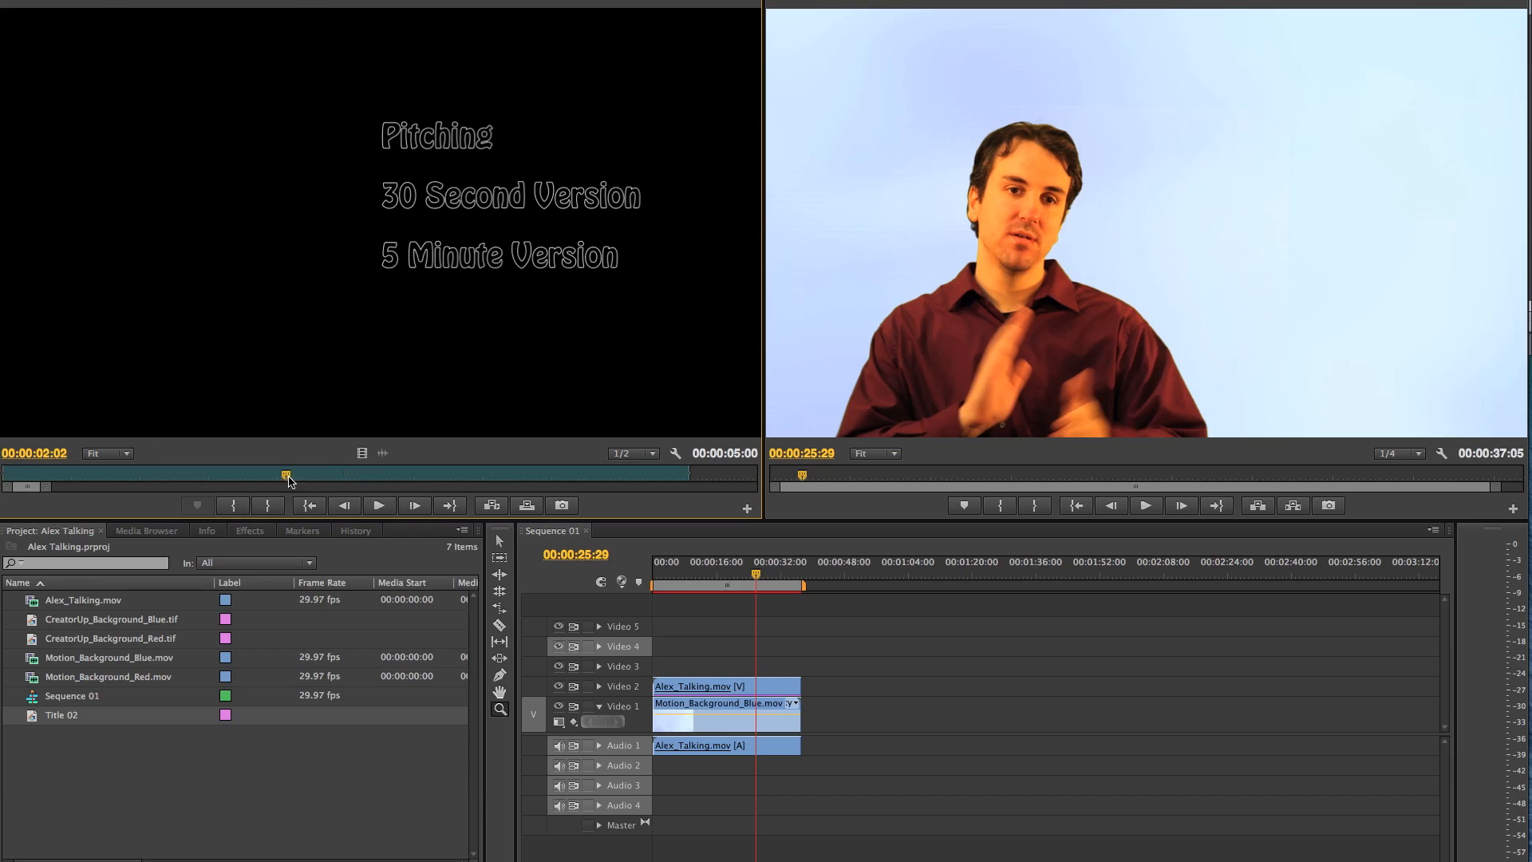
- Place Title 02 on Video 3, extend it from about 15 seconds to the clips' end, and set the playhead to 00:00:07:24
left_click_drag(35, 723, 746, 669)
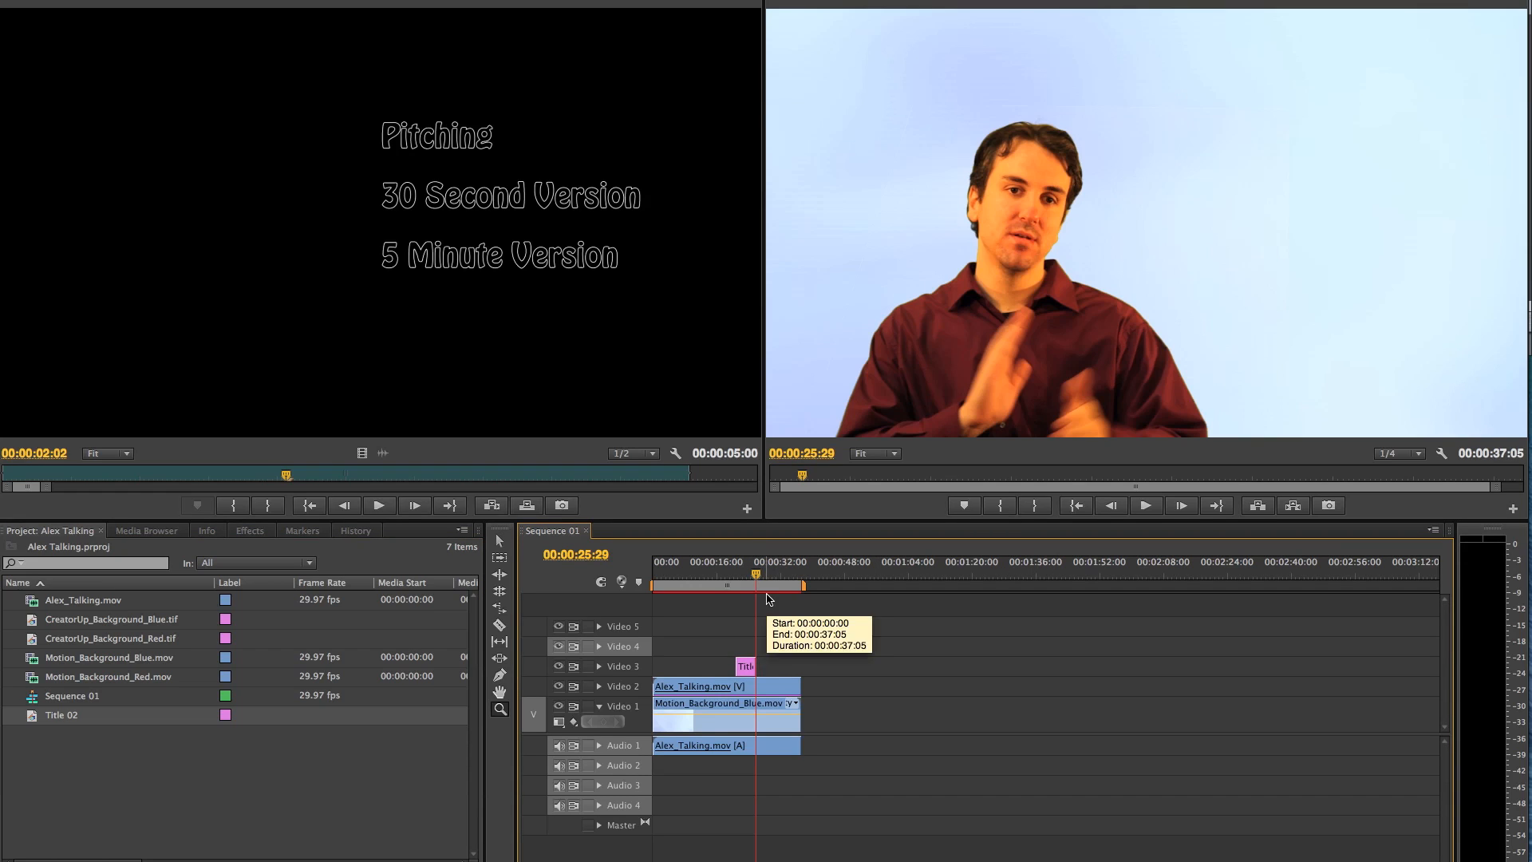
left_click(501, 541)
left_click_drag(753, 672, 801, 672)
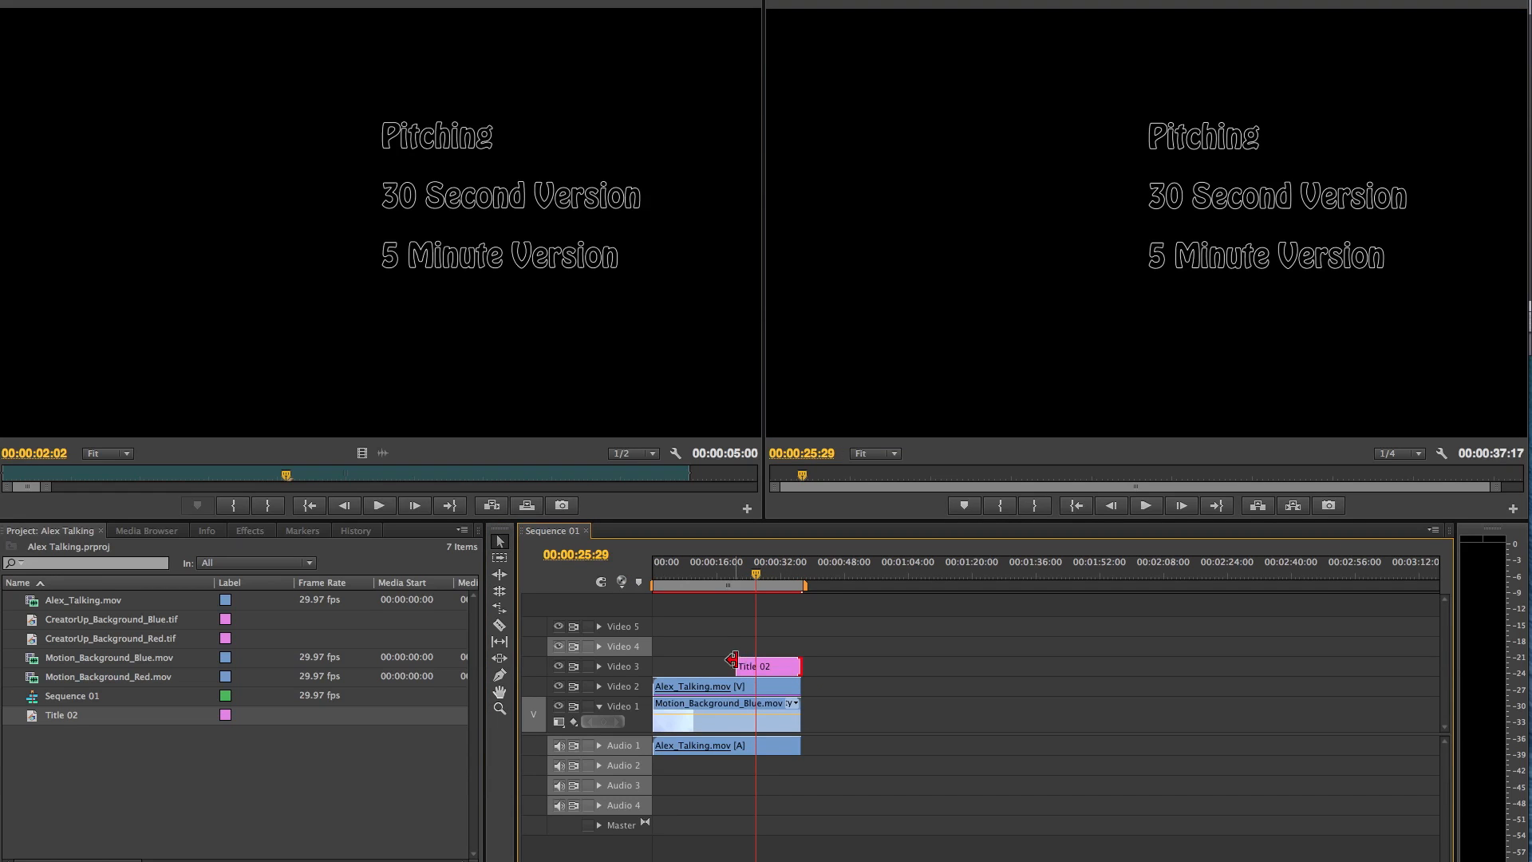
left_click_drag(733, 663, 712, 664)
left_click(685, 574)
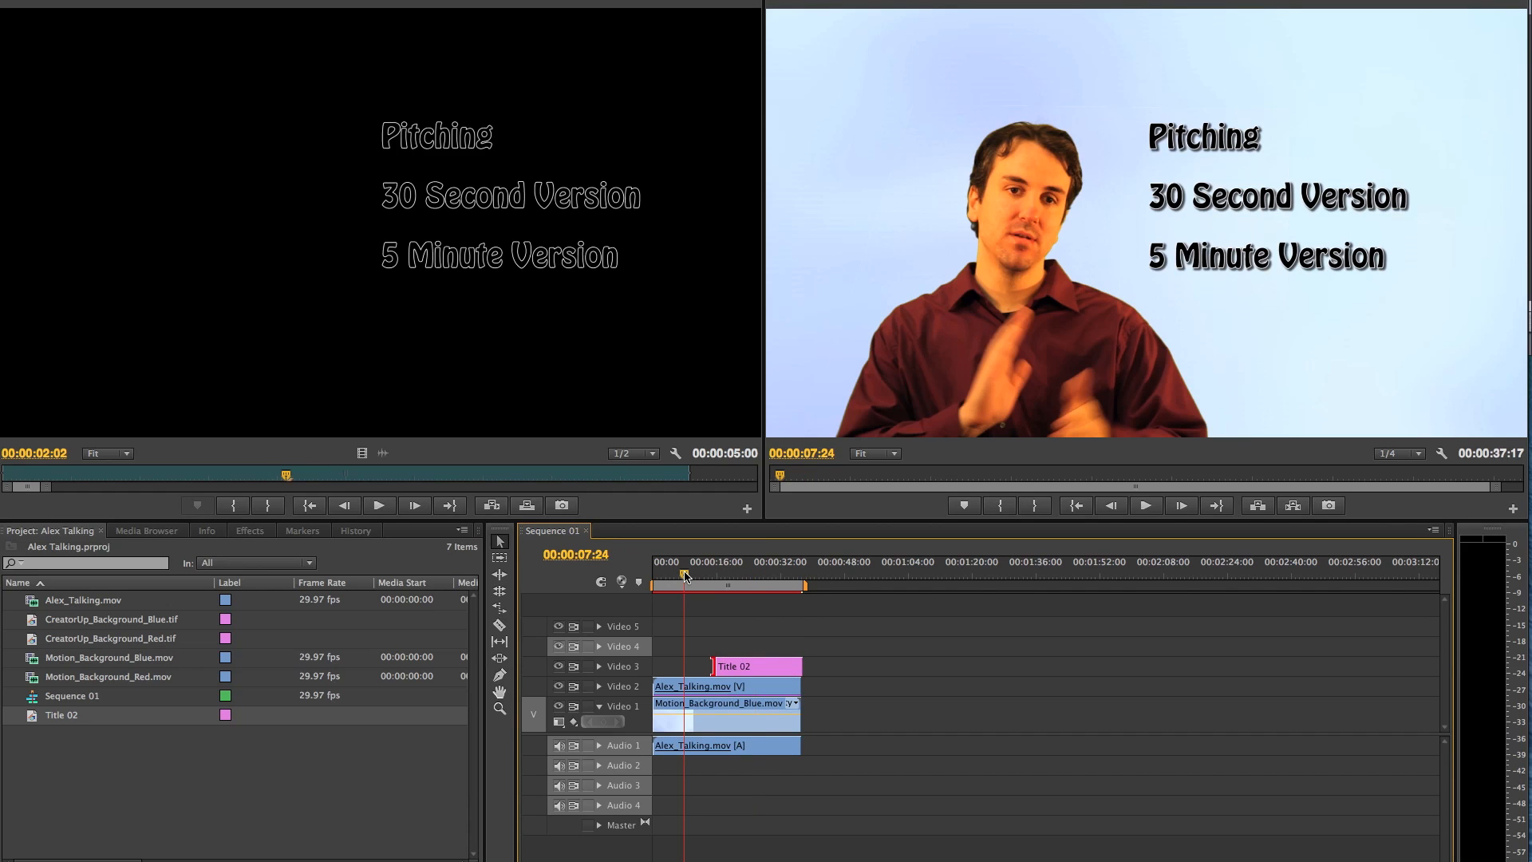
- Play the sequence from 00:00:07:24 past the title's entrance to 00:00:20:25, lowering the system volume
key("space")
key("XF86AudioLowerVolume")
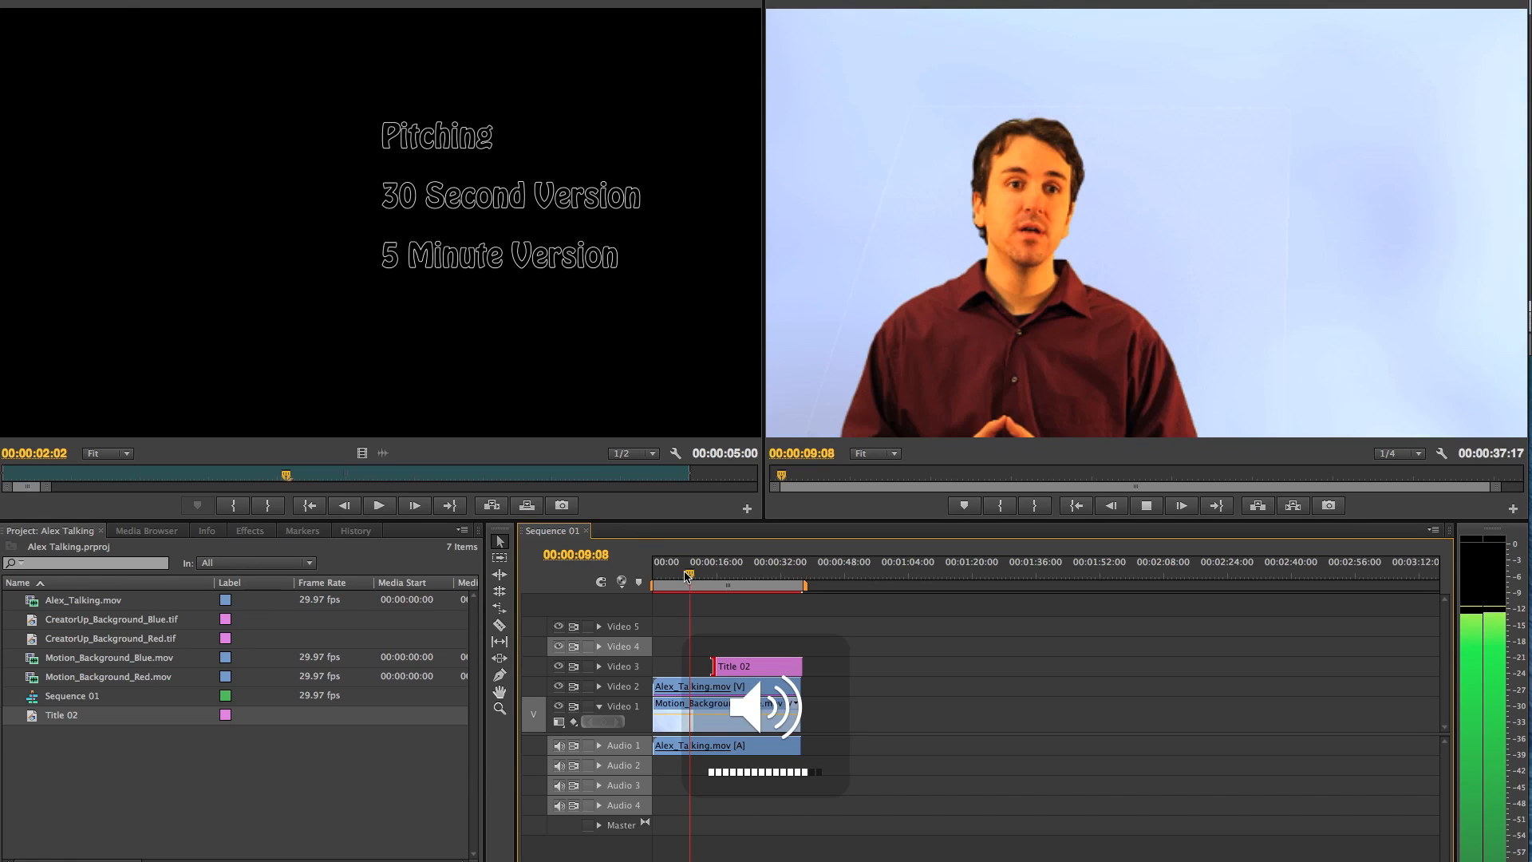
key("XF86AudioLowerVolume")
key("XF86AudioLowerVolume")
key("XF86AudioLowerVolume")
key("XF86AudioLowerVolume")
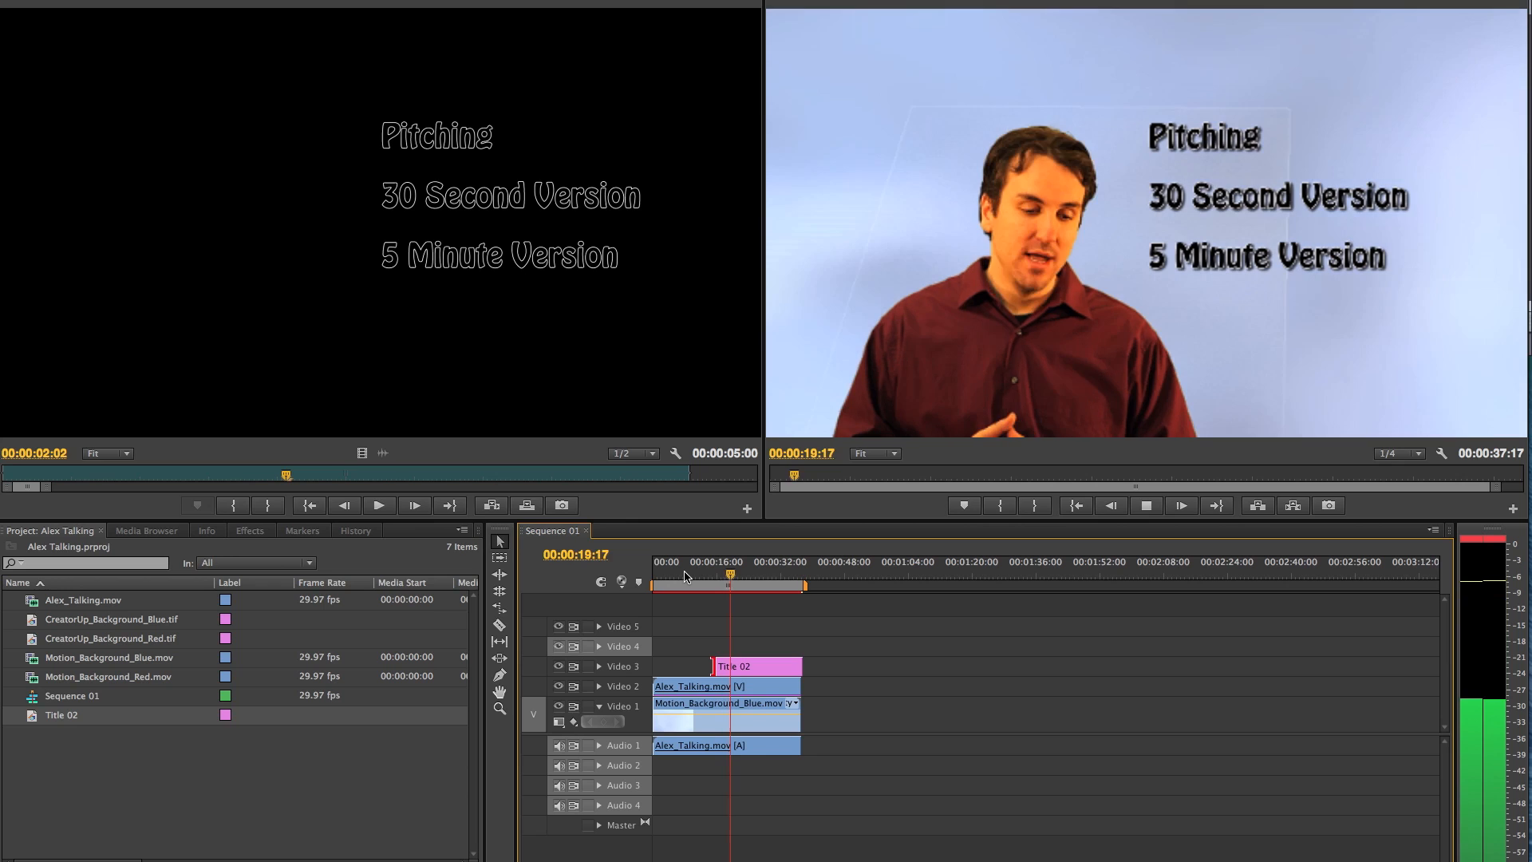
key("space")
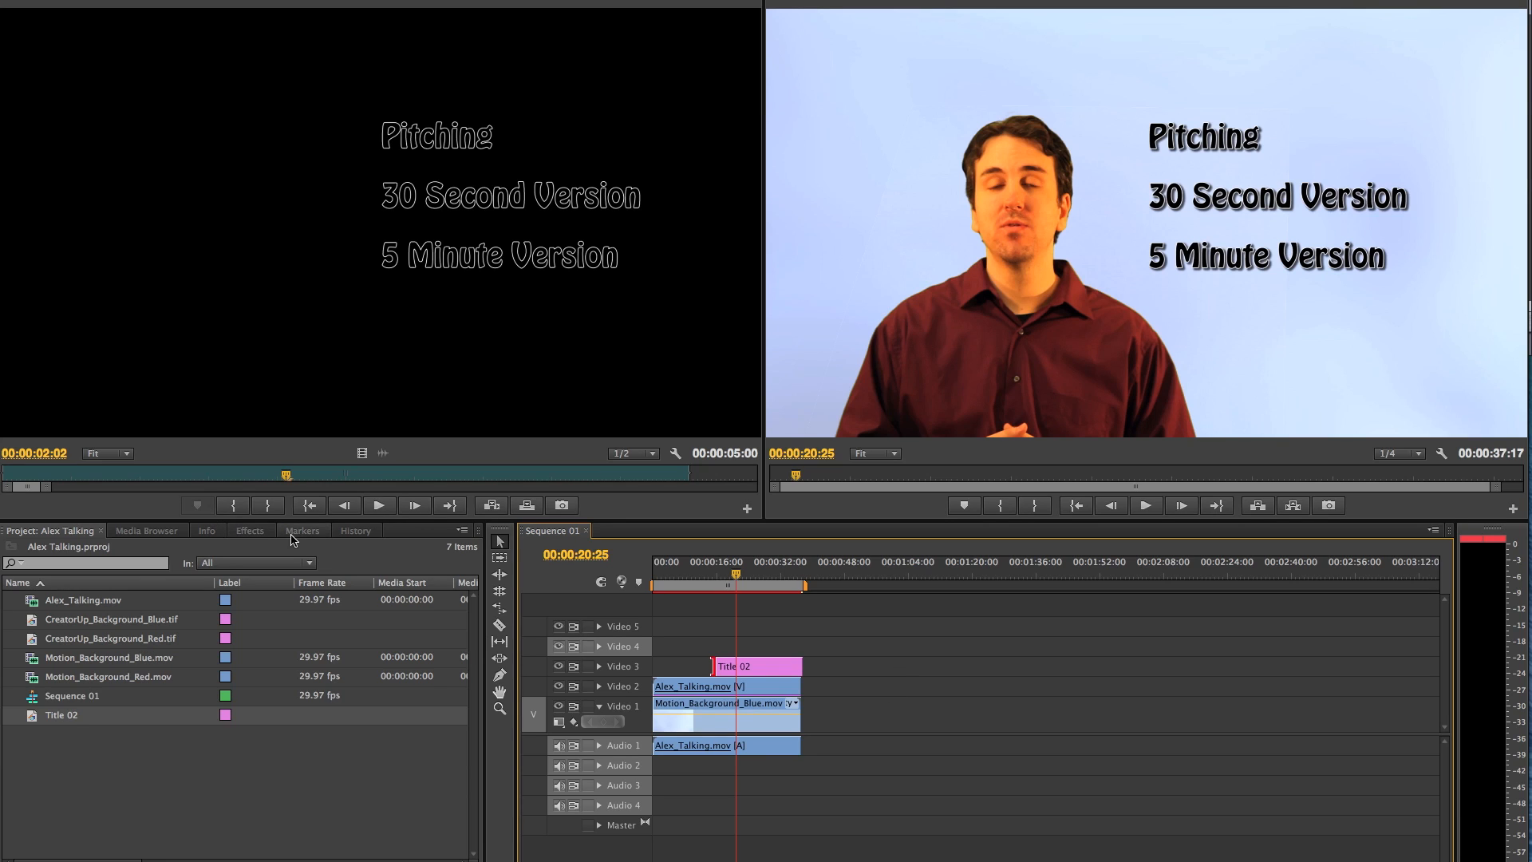
- Apply a Cross Dissolve to the start and end of Title 02 on Video 3, and play back the fade-in
left_click(251, 532)
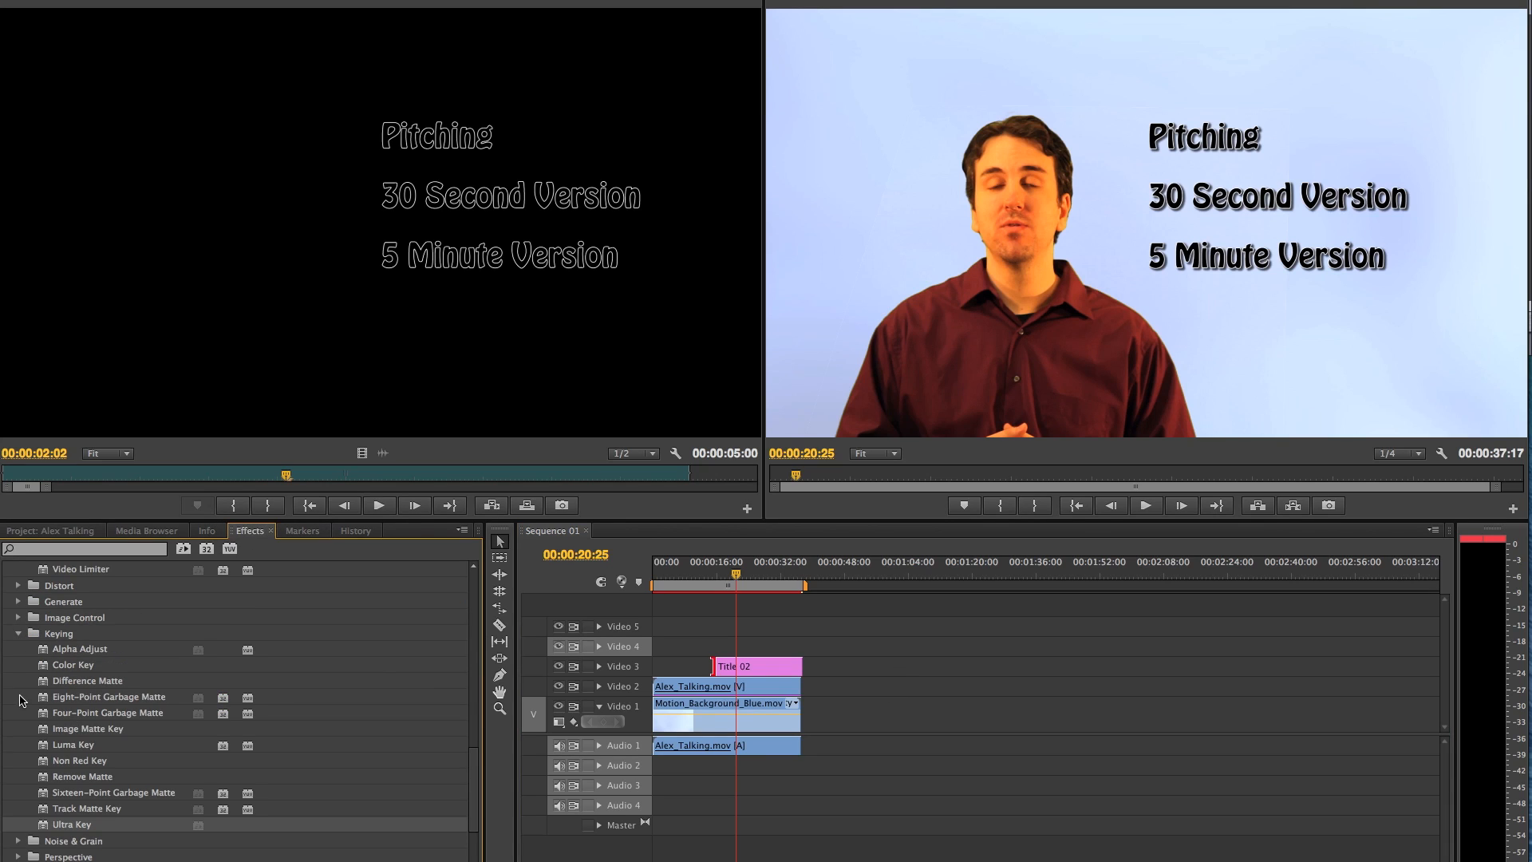
scroll(36, 768, "down", 3)
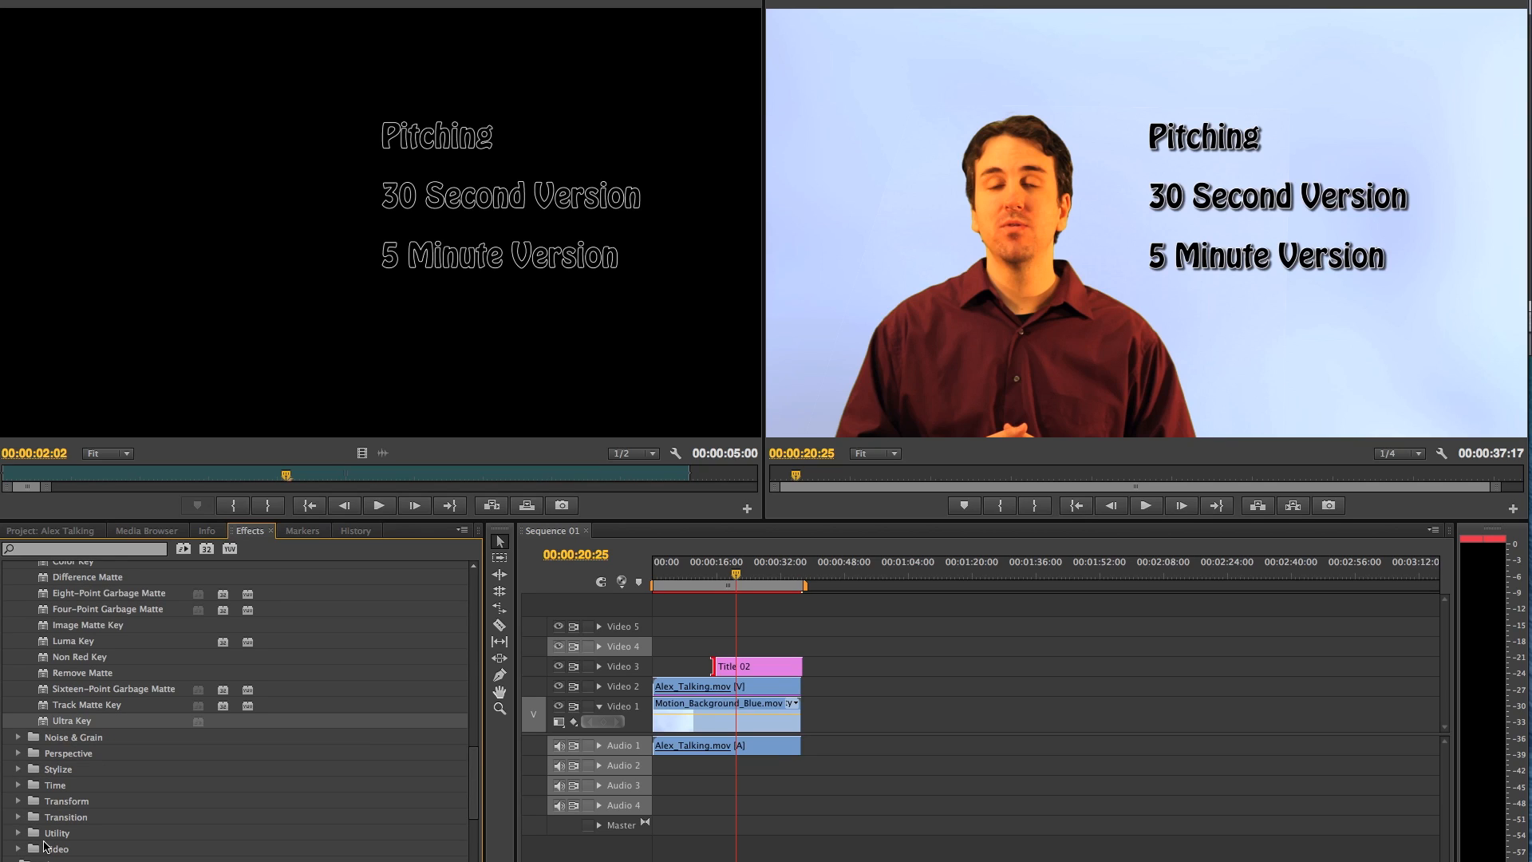
scroll(48, 845, "down", 3)
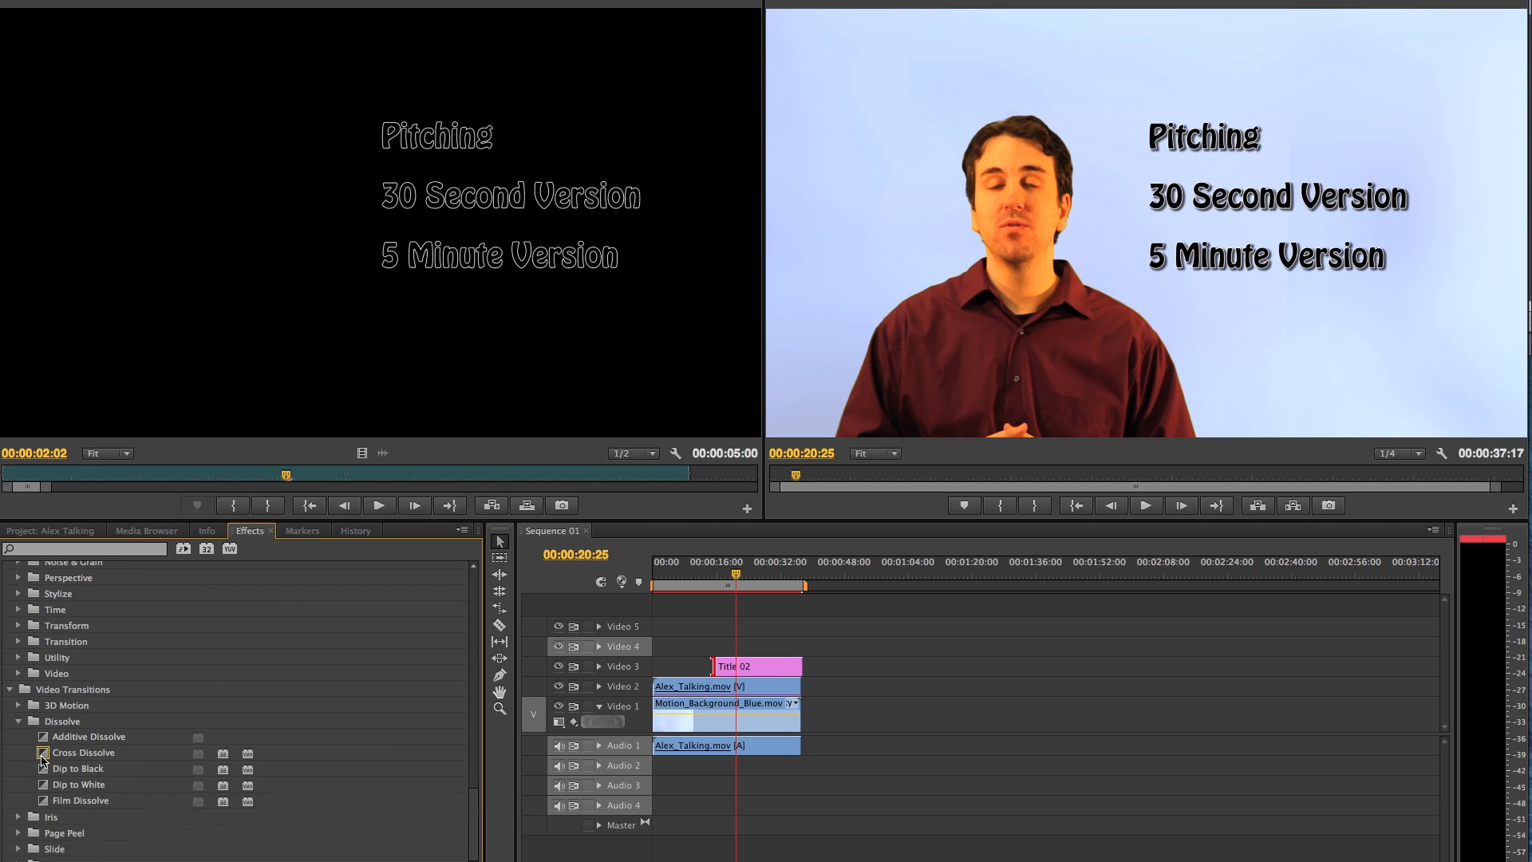
left_click_drag(43, 758, 724, 670)
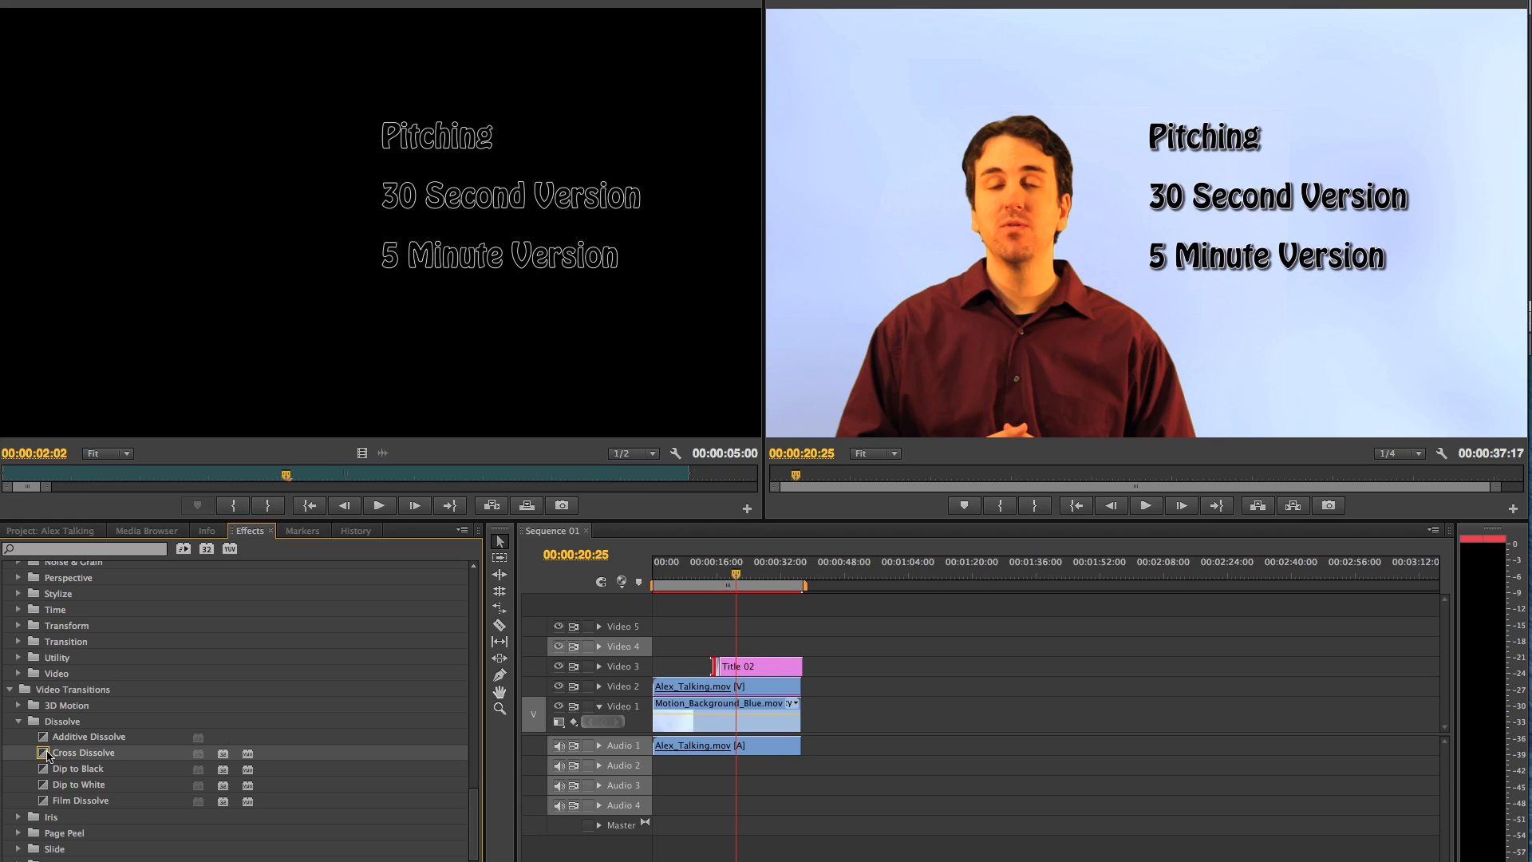
left_click_drag(176, 739, 802, 670)
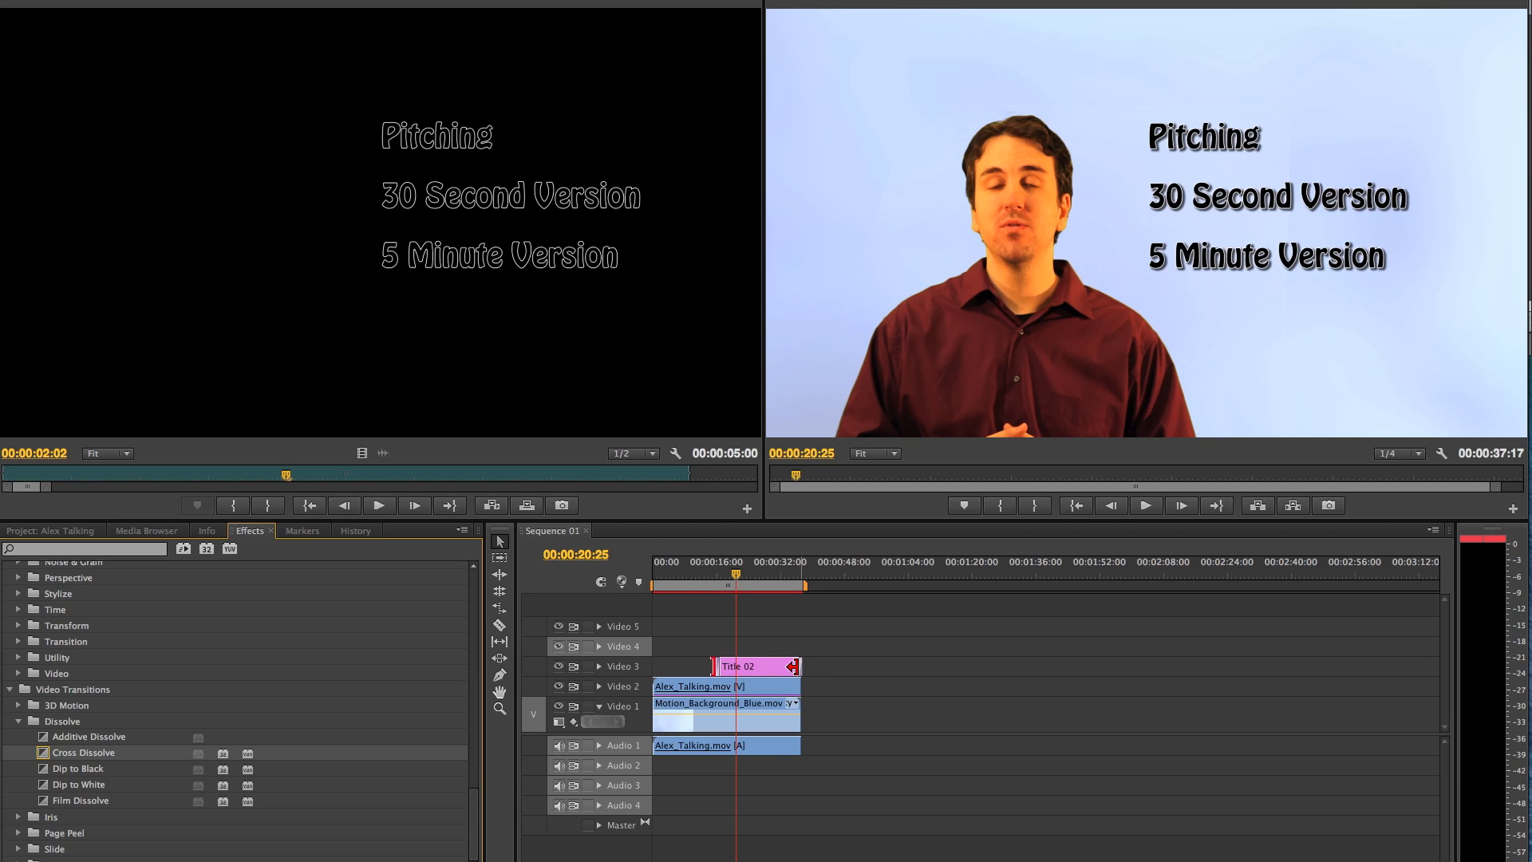
left_click(706, 574)
key("space")
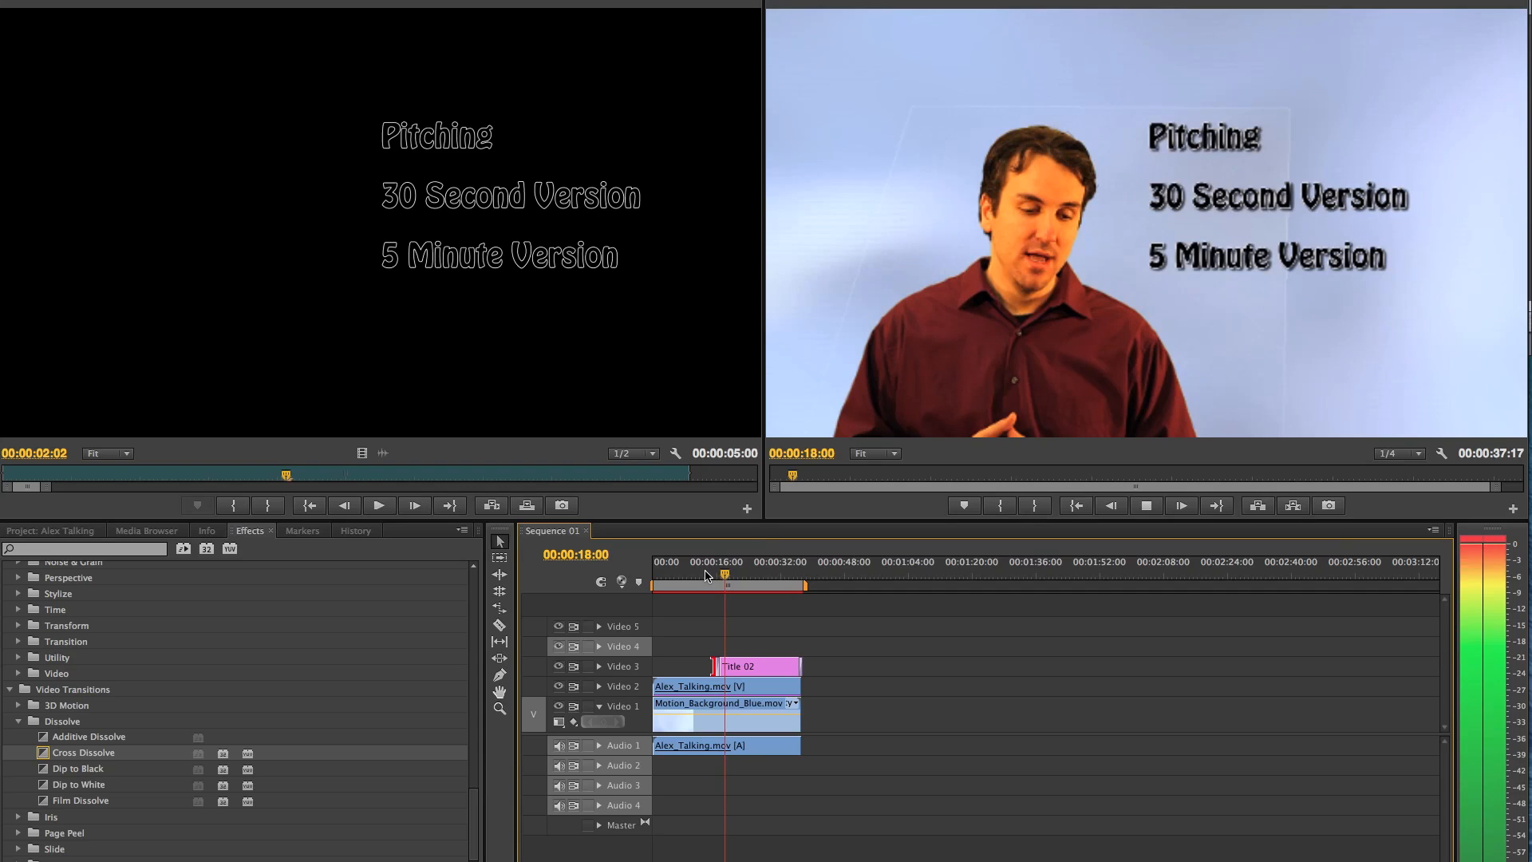
key("space")
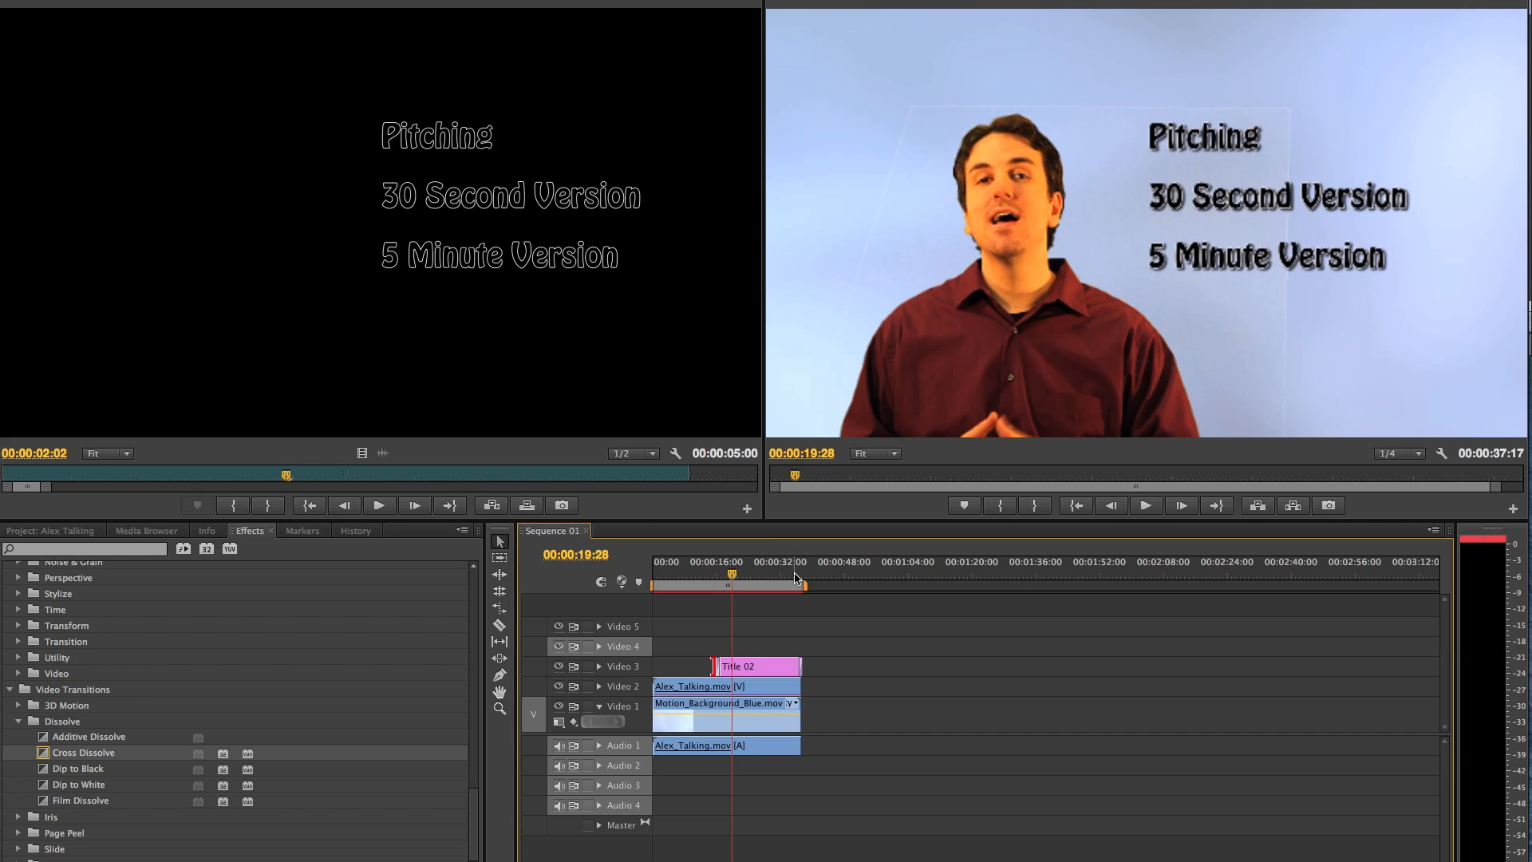
- Move the playhead to the end of the sequence at 00:00:37:17 and apply Cross Dissolve to Title 02's end again
left_click(795, 575)
mouse_move(795, 575)
left_mouse_down()
mouse_move(709, 576)
mouse_move(804, 573)
left_mouse_up()
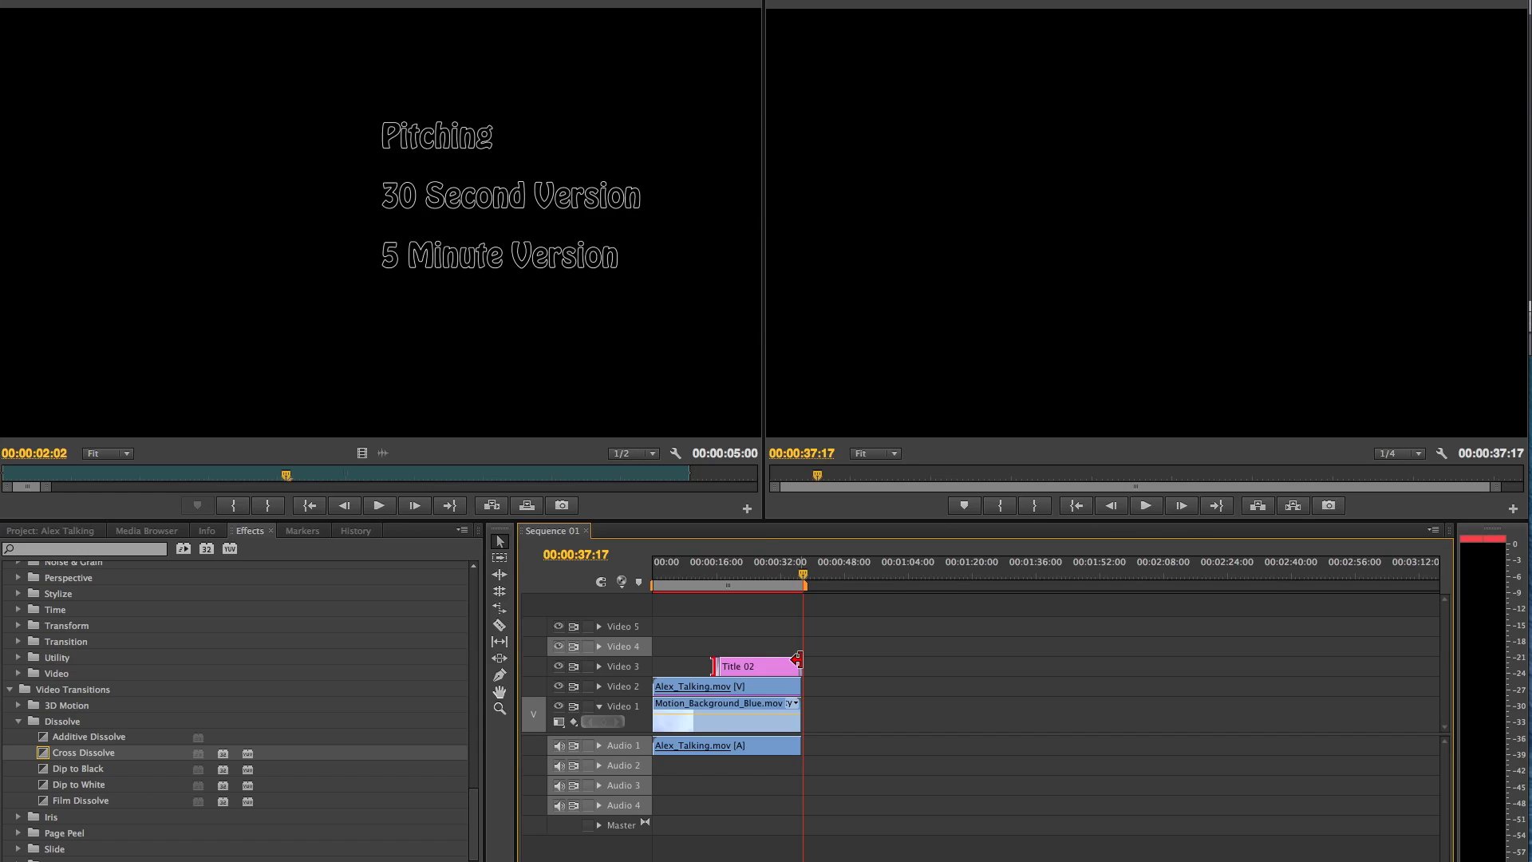
mouse_move(52, 753)
left_mouse_down()
mouse_move(399, 716)
mouse_move(751, 614)
mouse_move(796, 668)
left_mouse_up()
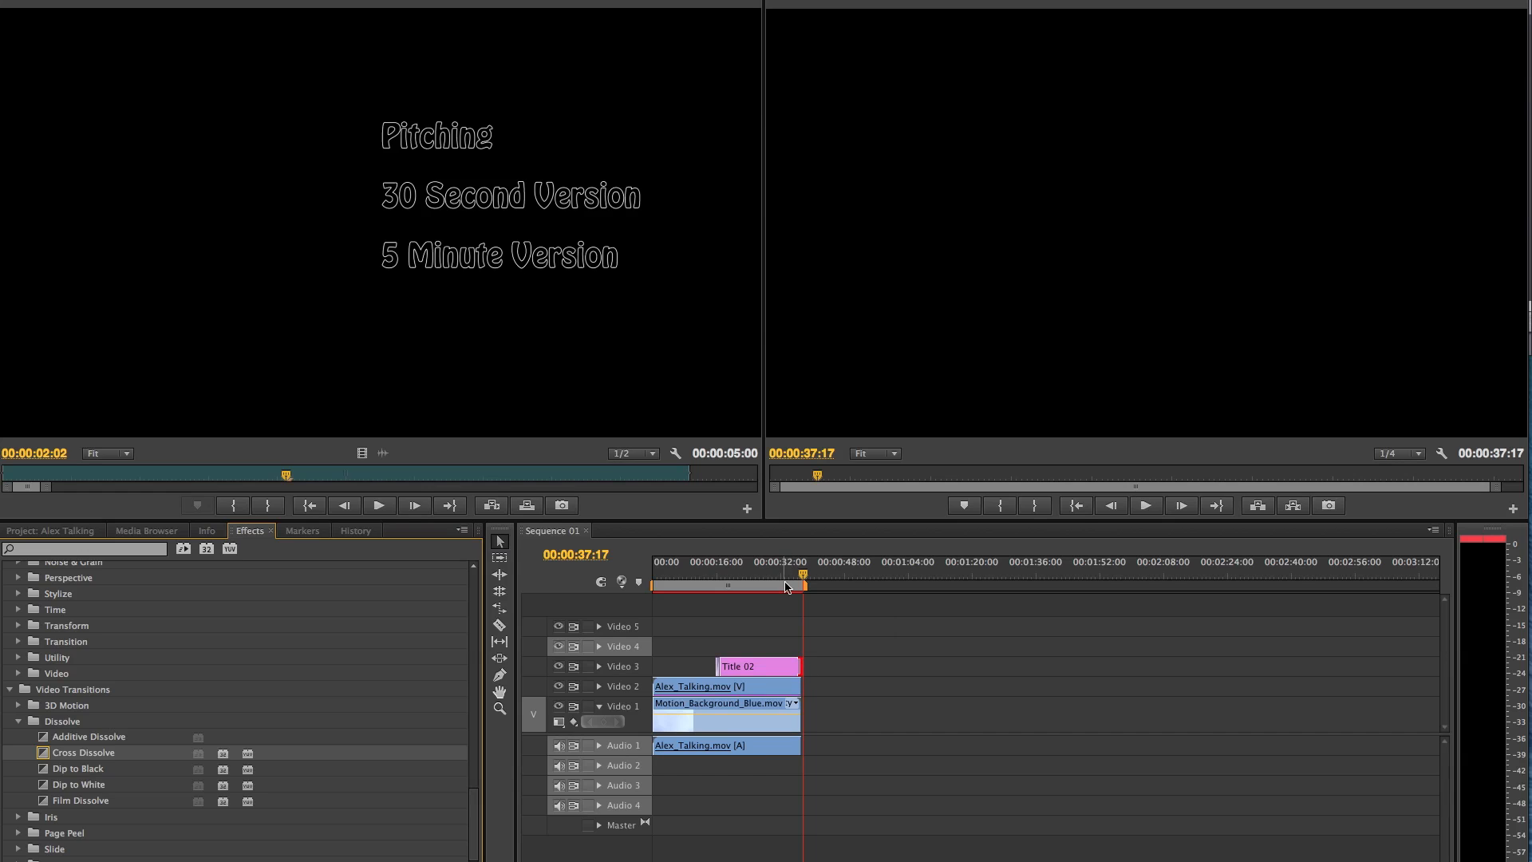
- Review the title's fade-out by playing from 00:00:34:17 and stepping frame by frame to 00:00:37:10
left_click(790, 575)
key("space")
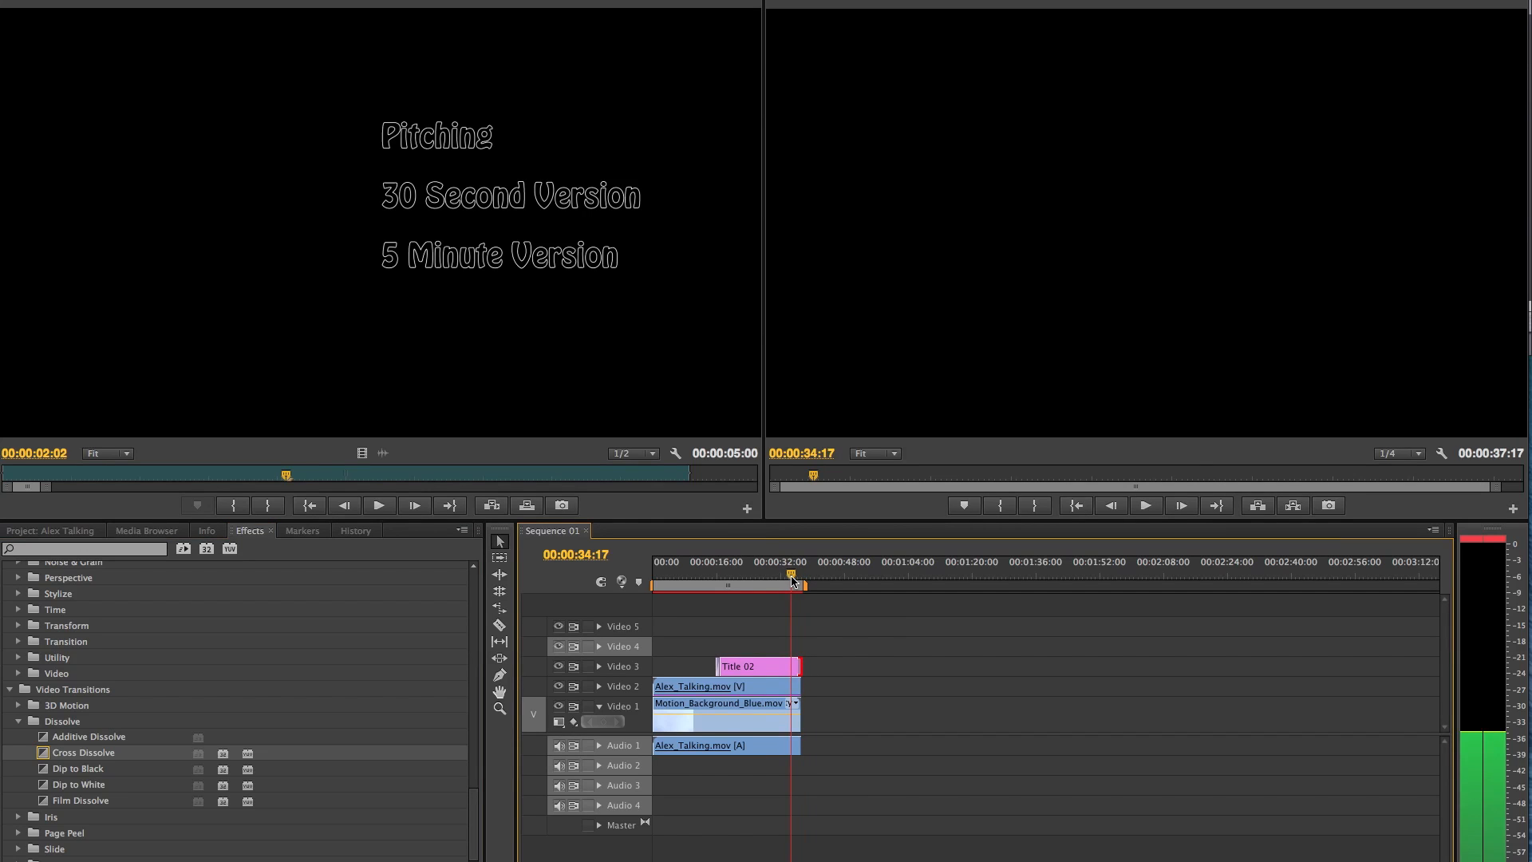
left_click(798, 578)
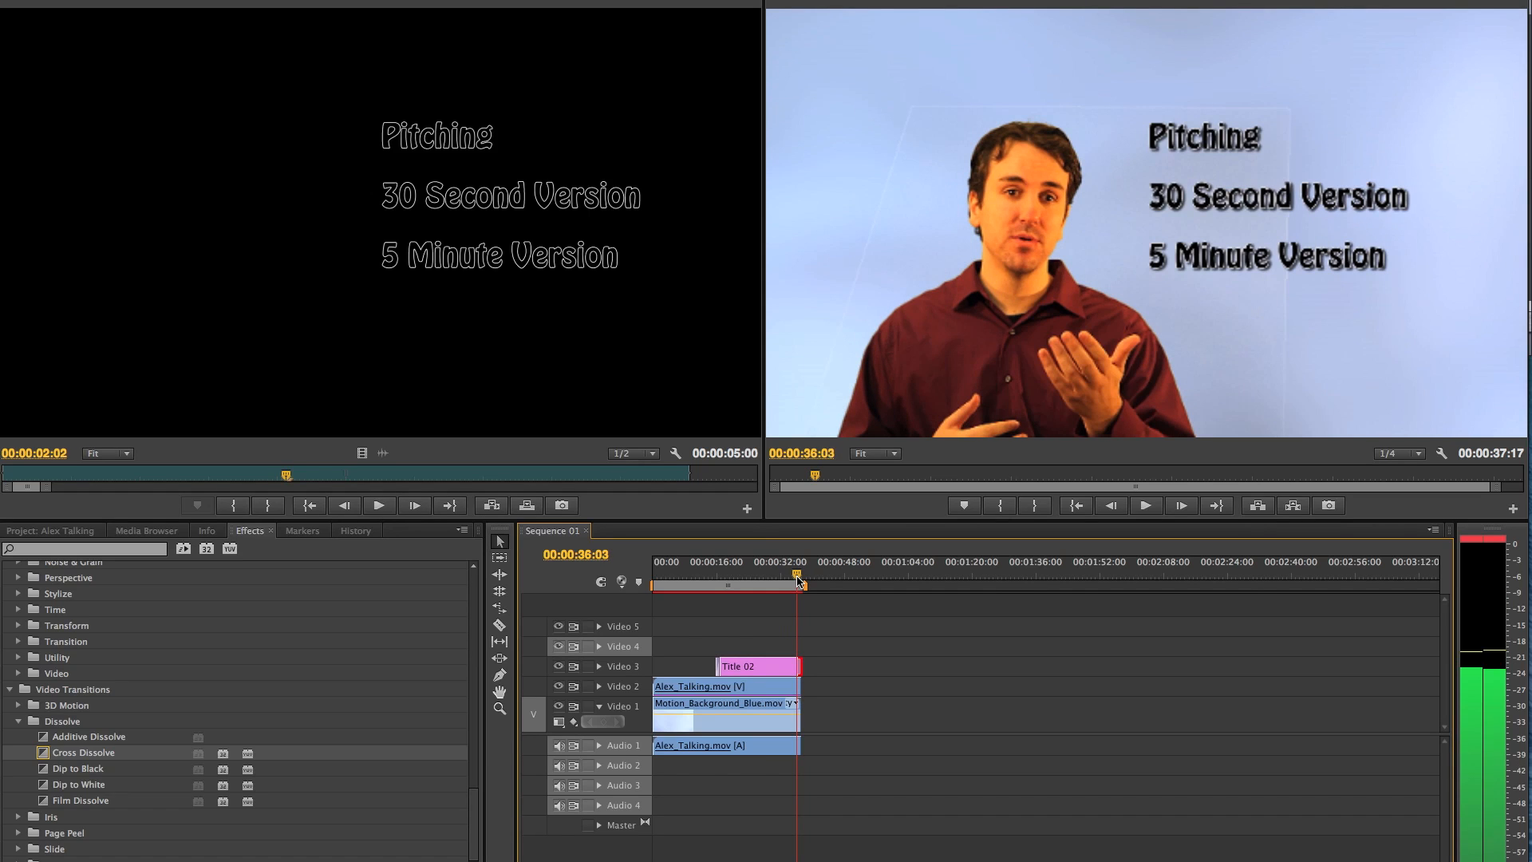
key("Right")
key("Right")
key("Right")
key("Right")
key("Right")
key("Right")
key("Right")
key("Right")
key("Right")
key("Right")
key("Right")
key("Right")
key("Right")
key("Right")
key("Right")
key("Right")
key("Right")
key("Right")
key("Right")
key("Right")
key("Right")
key("Right")
key("Right")
key("Right")
key("Right")
key("Right")
key("Right")
key("Right")
key("Right")
key("Right")
key("Right")
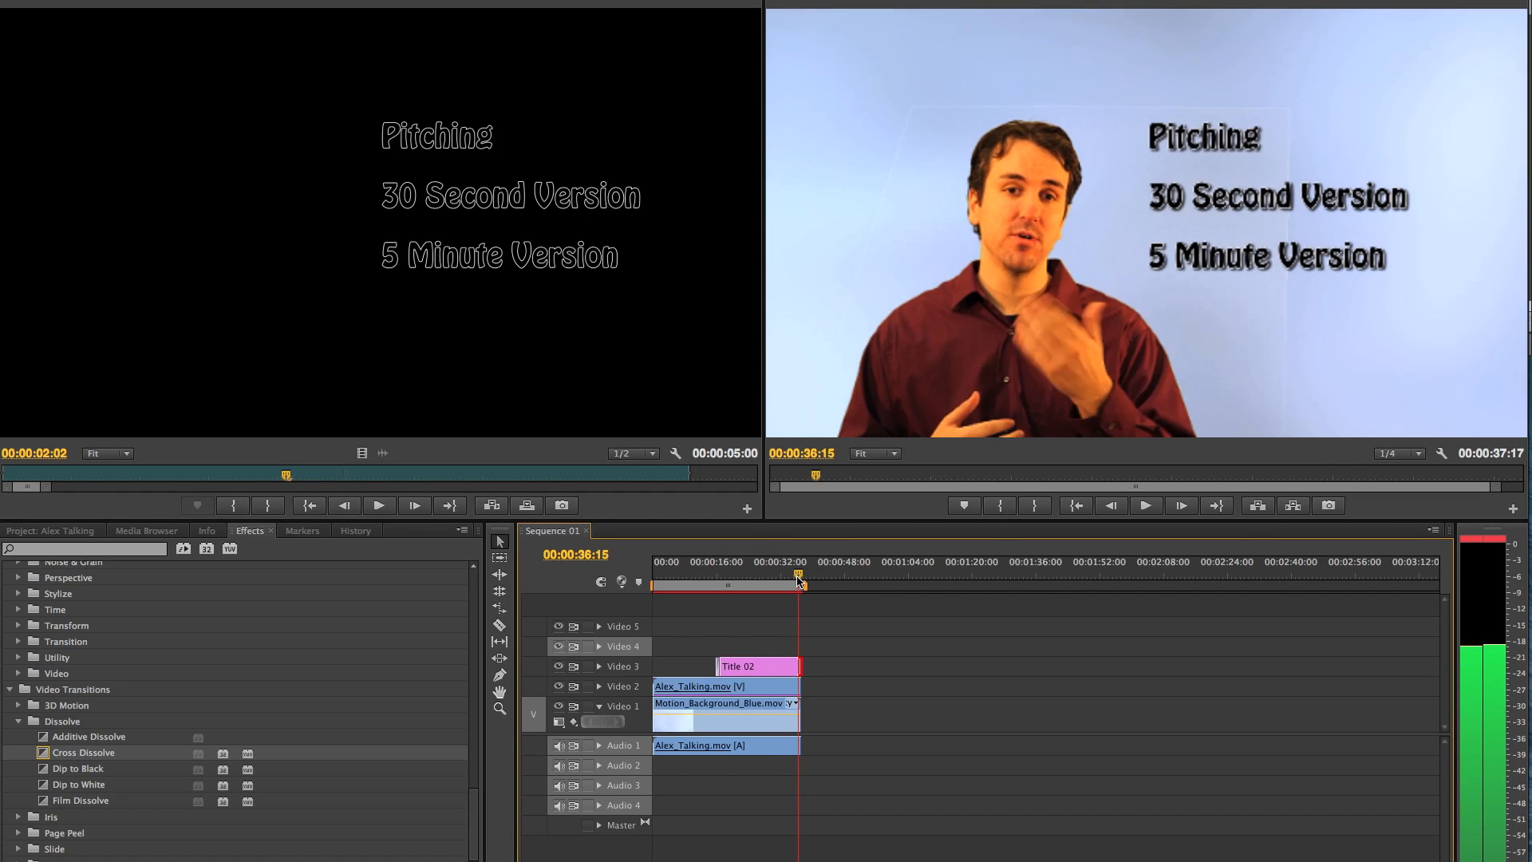
key("Right")
key("Right")
key("Right")
key("Right")
key("Right")
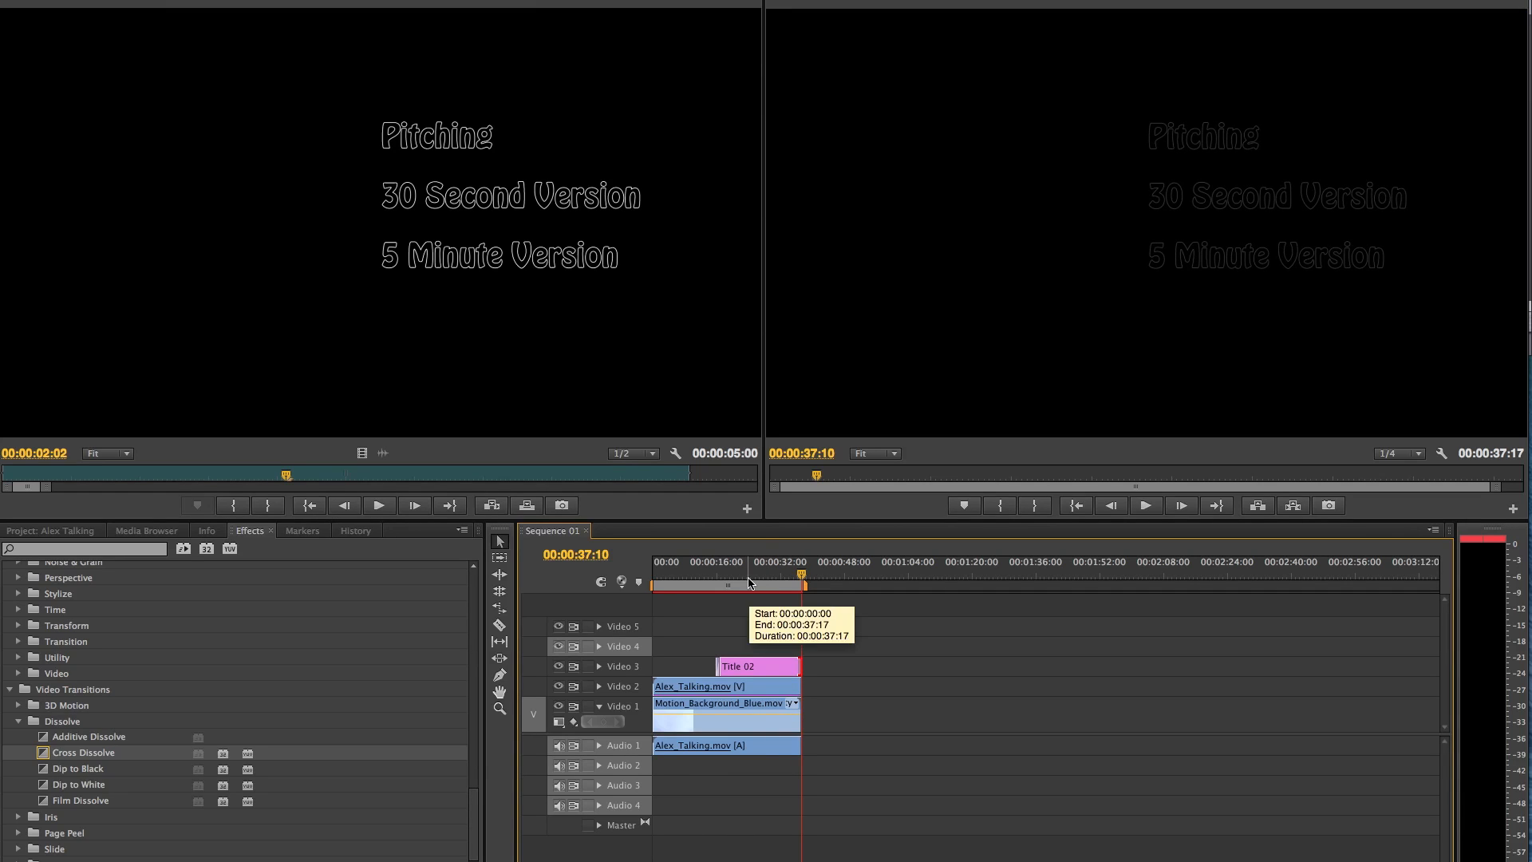
- Move Title 02 about 00:00:05:18 earlier on Video 3 and play back its fade-out from 00:00:29:29
left_click_drag(763, 667, 739, 667)
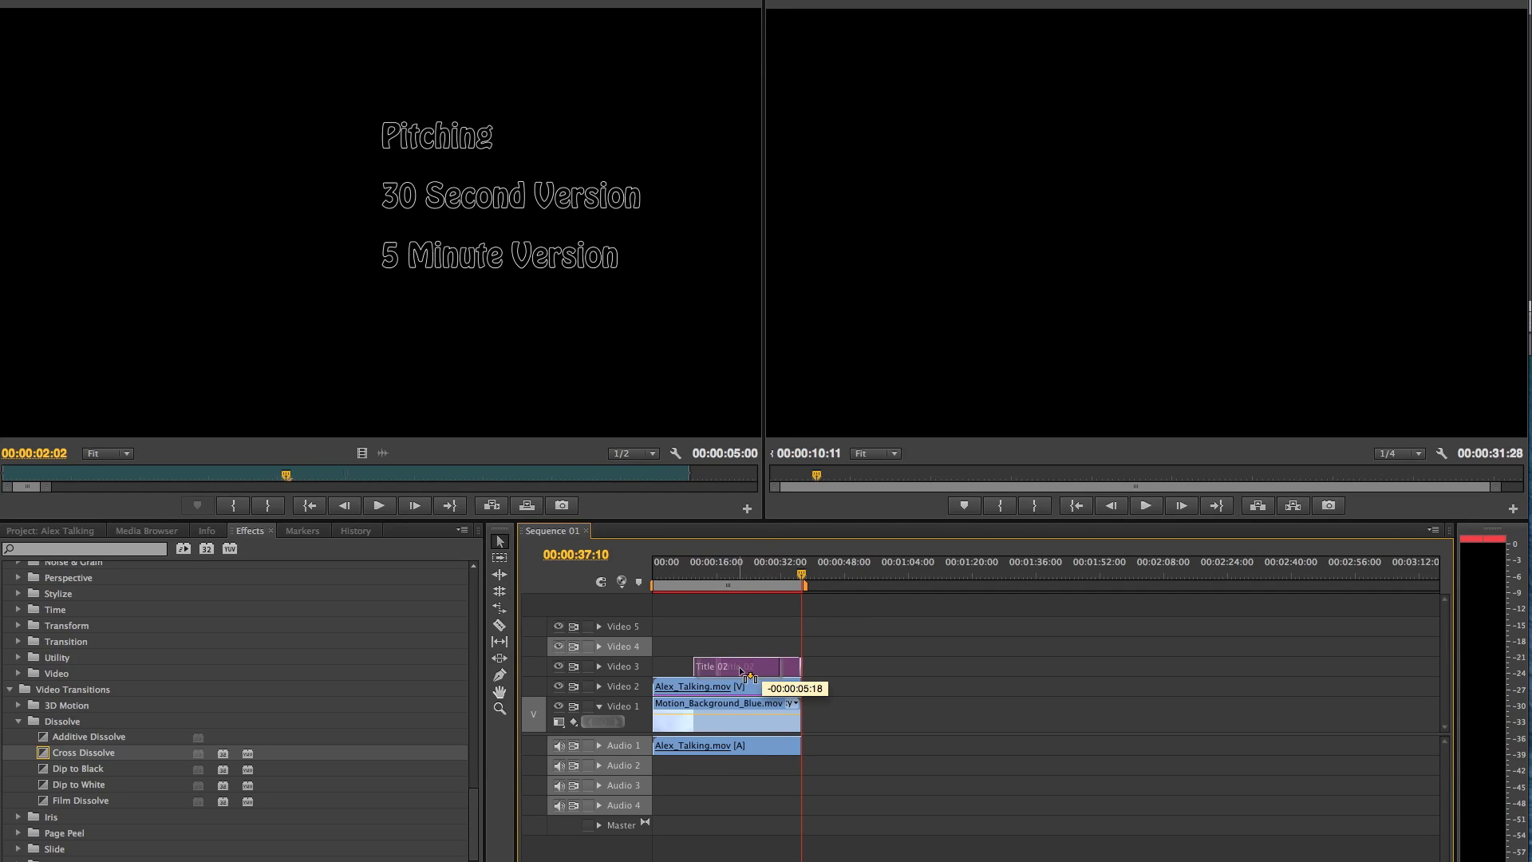
left_click(765, 597)
left_click(755, 571)
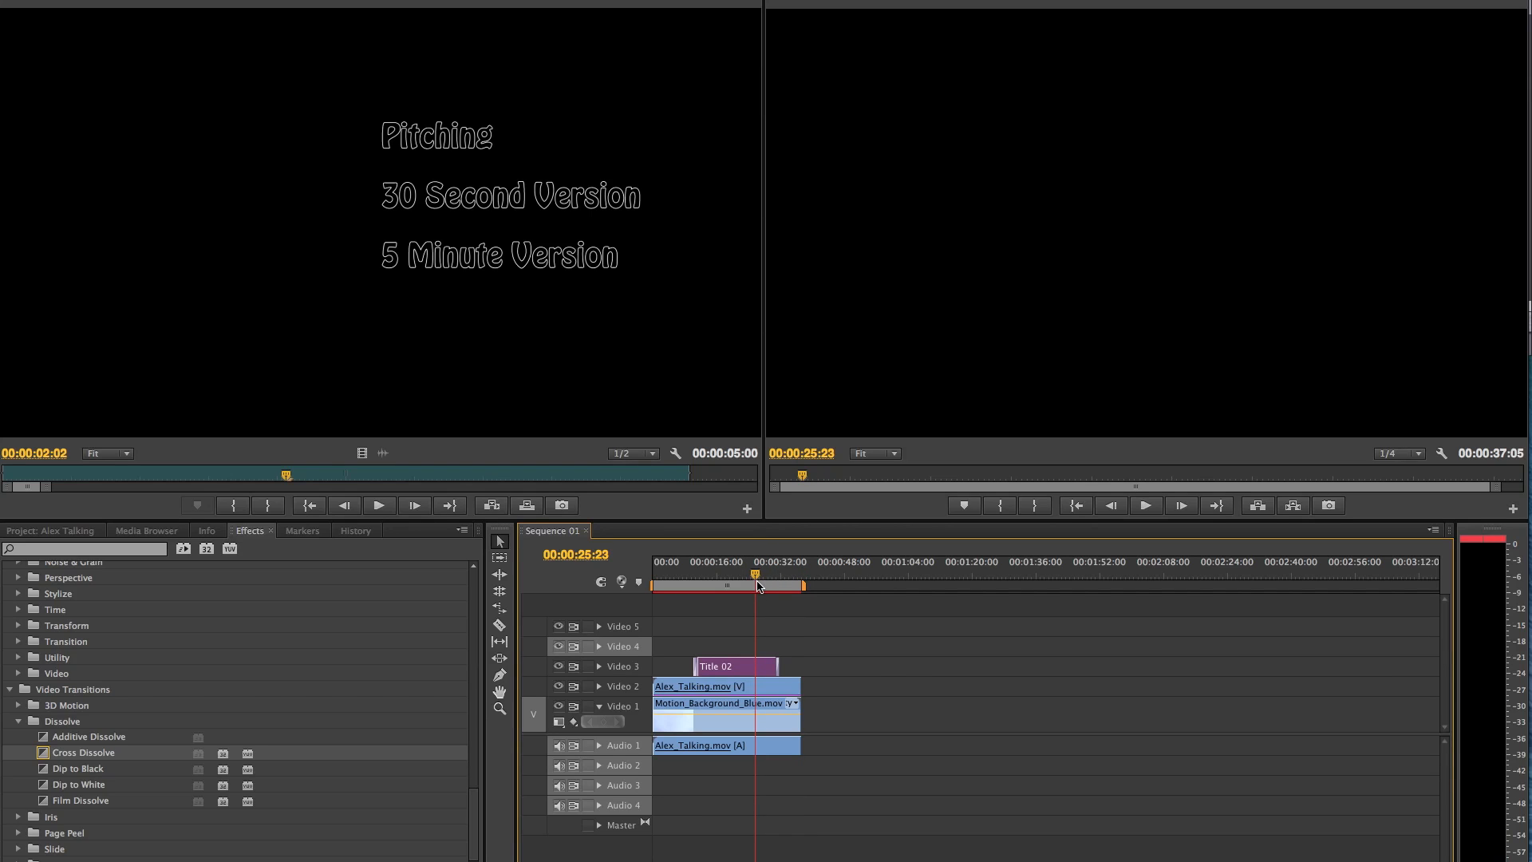
left_click(772, 573)
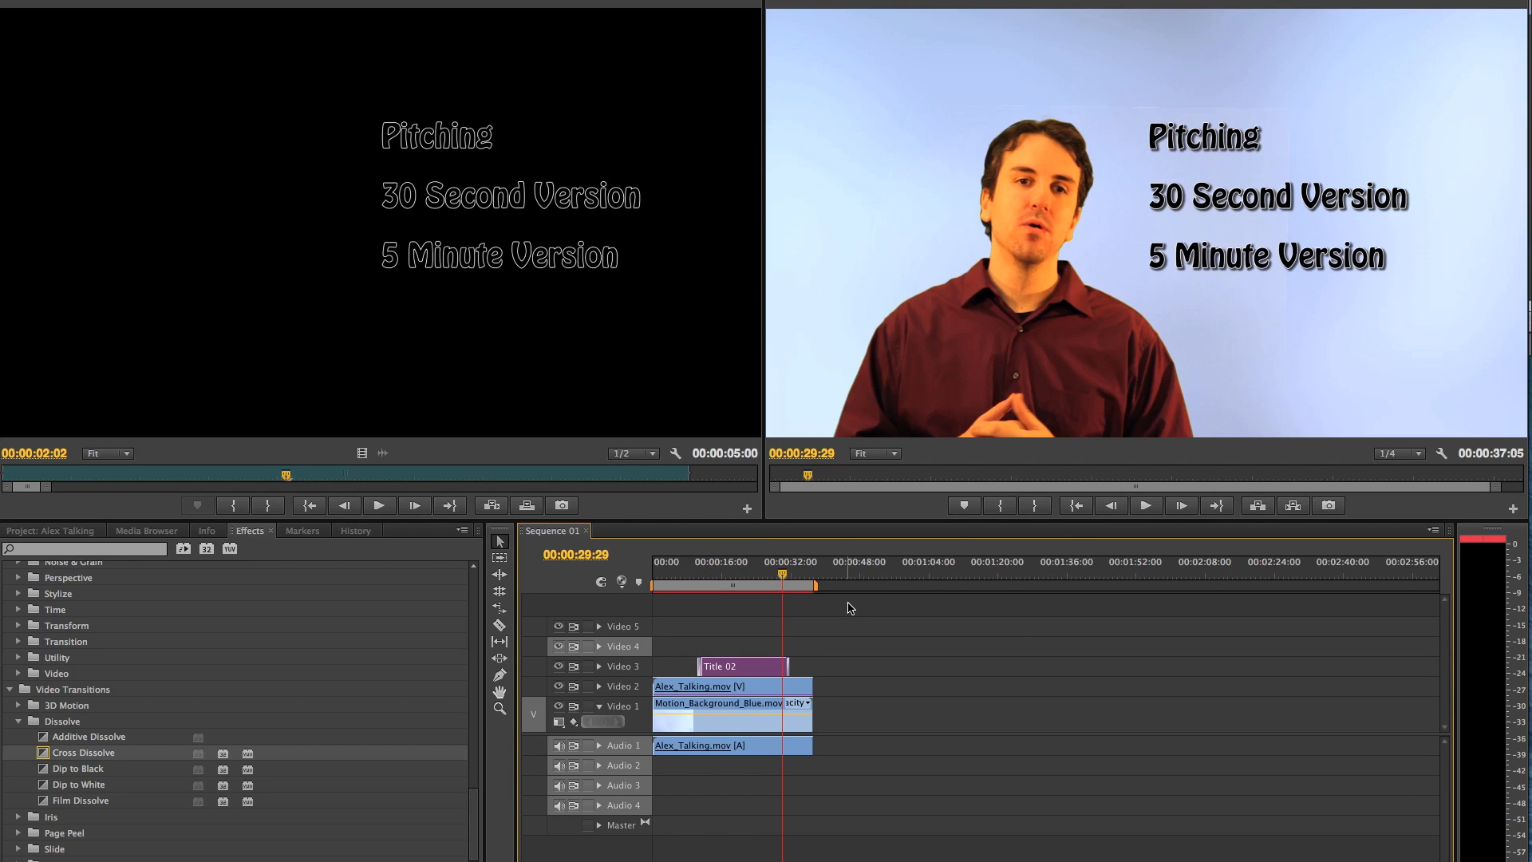
key("space")
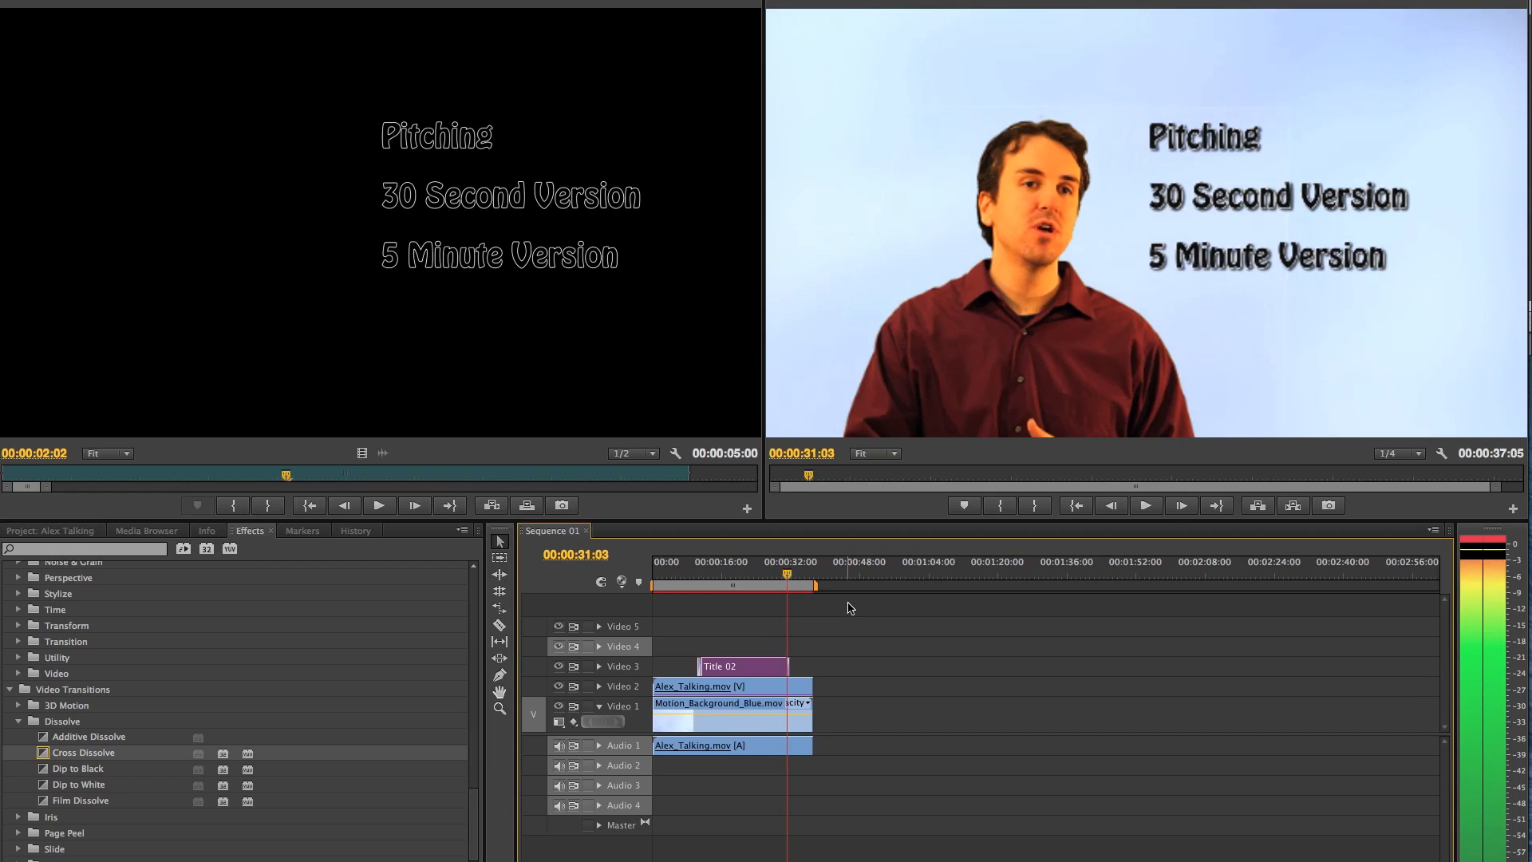
key("XF86AudioMute")
key("XF86AudioMute")
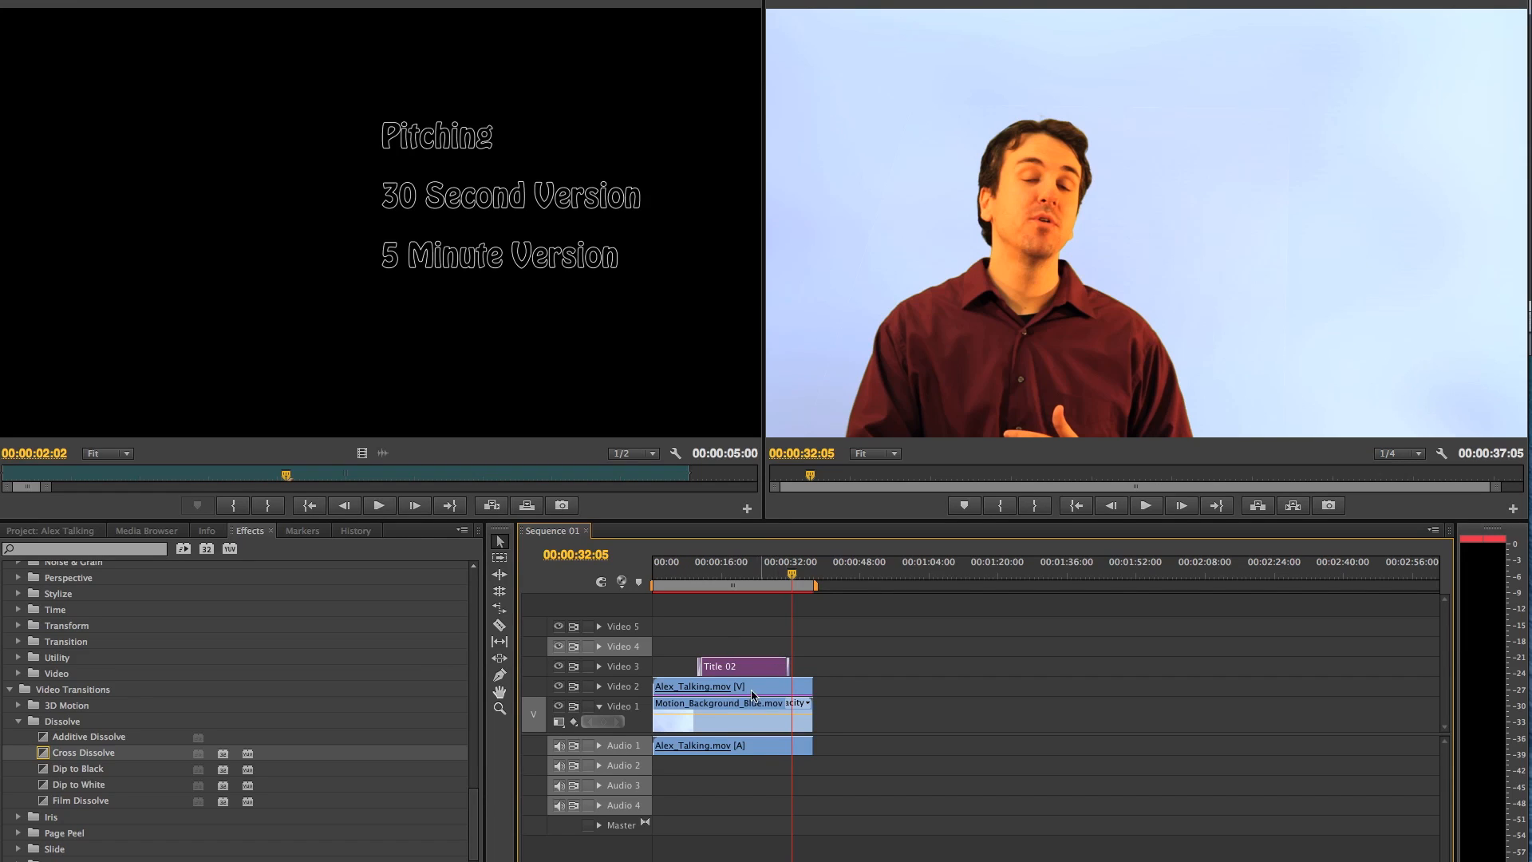
- Check the composite at 00:00:05:11 and 00:00:33:25, and open the media export command for the sequence
left_click(677, 575)
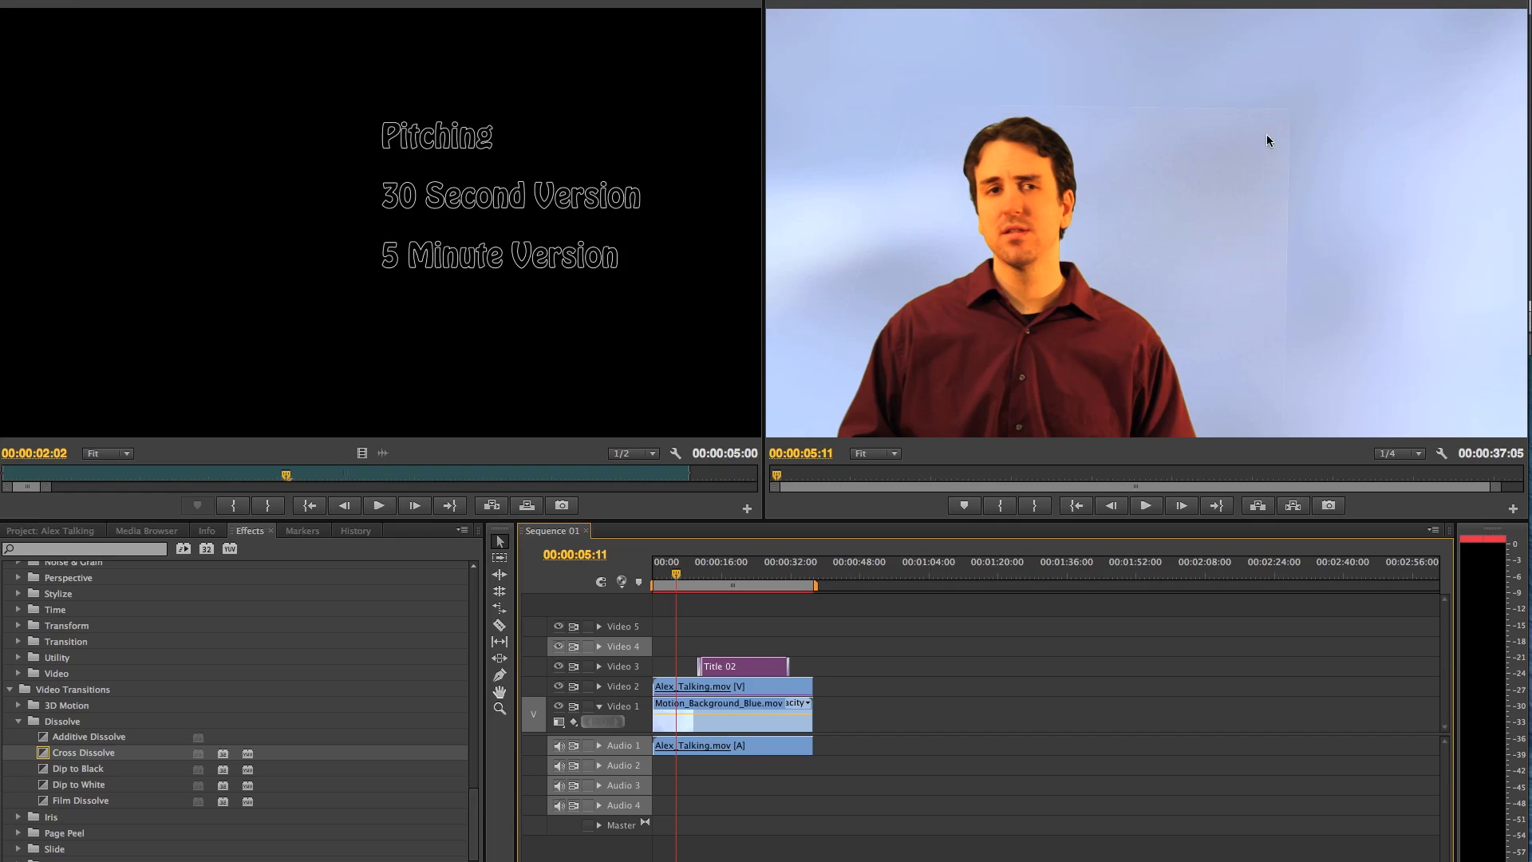
left_click(799, 570)
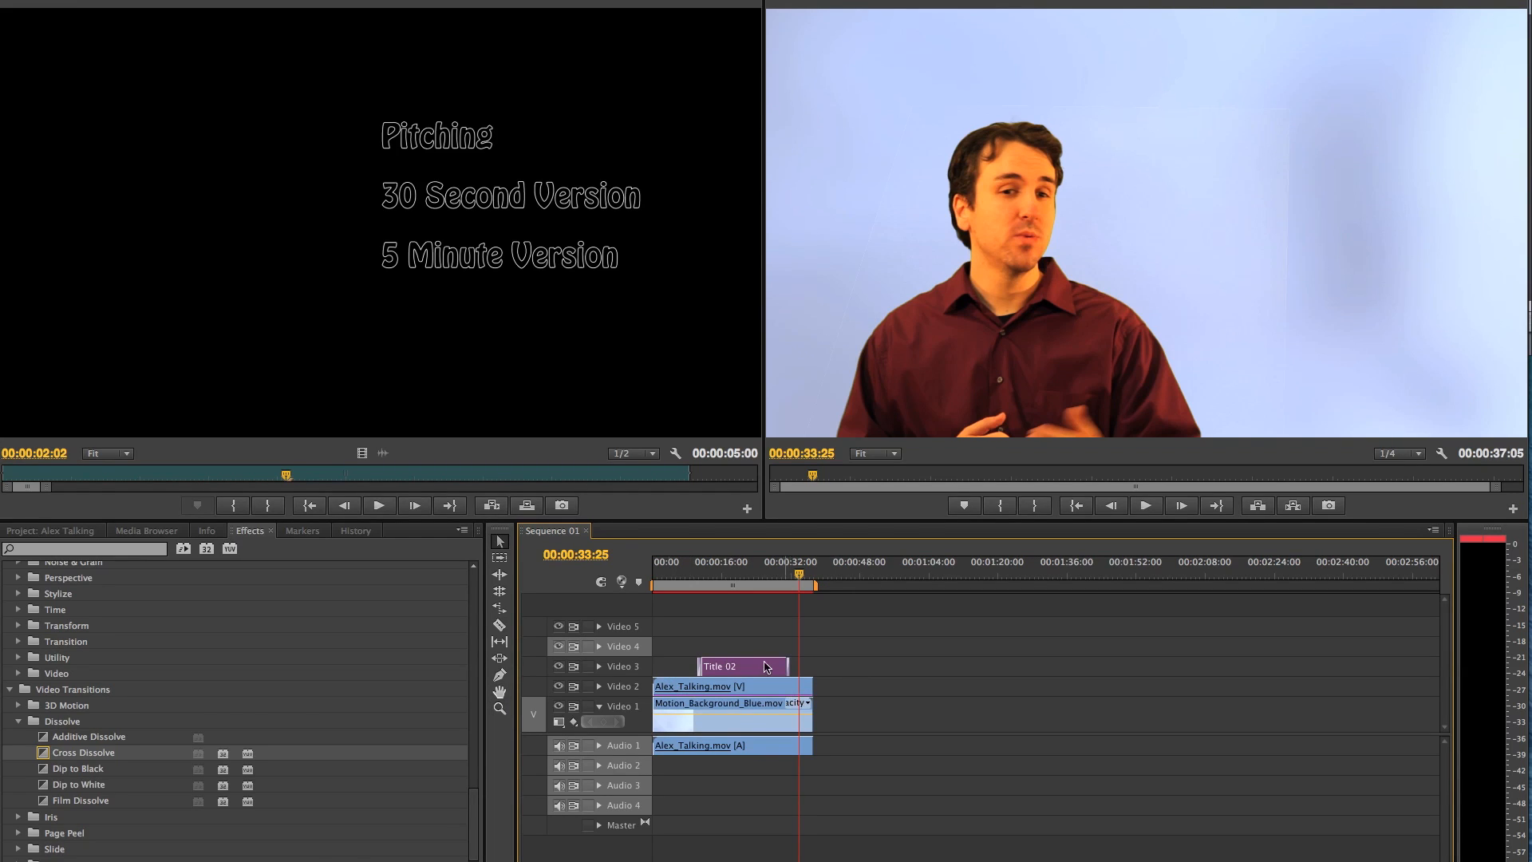
left_click(142, 1)
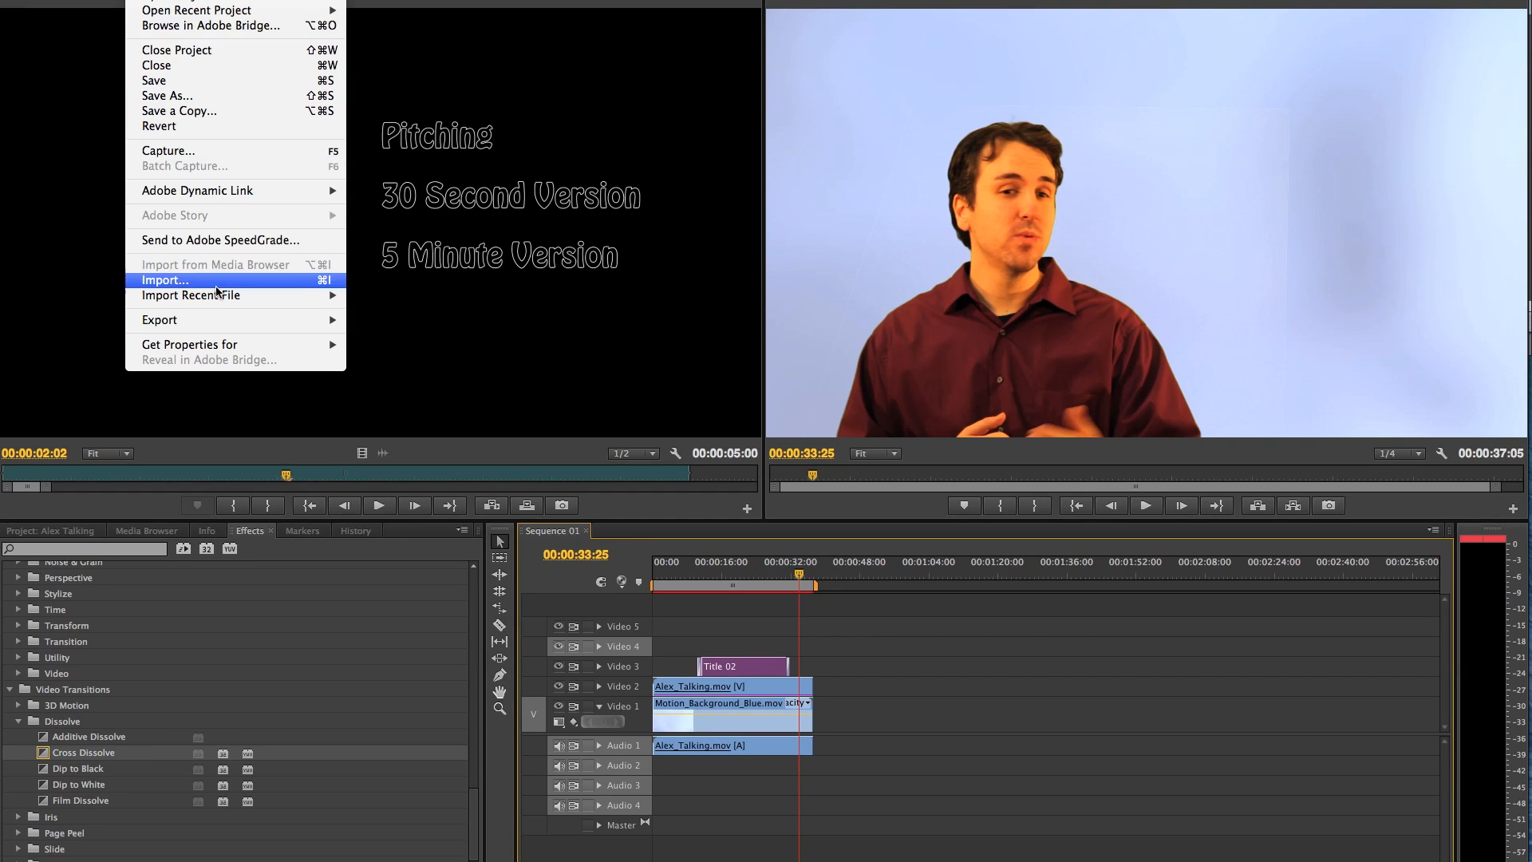
mouse_move(228, 323)
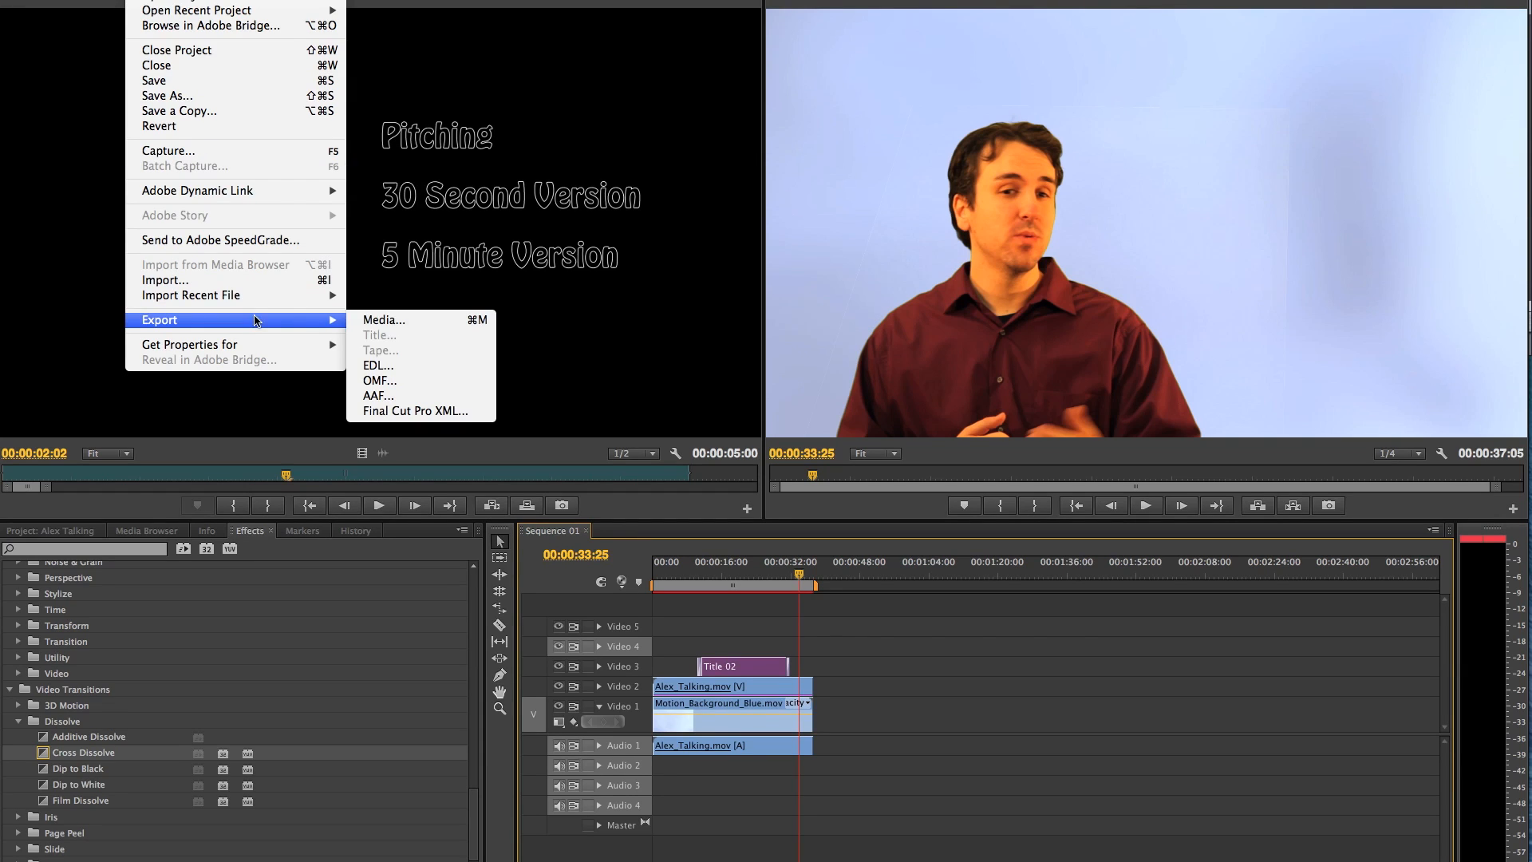
left_click(425, 324)
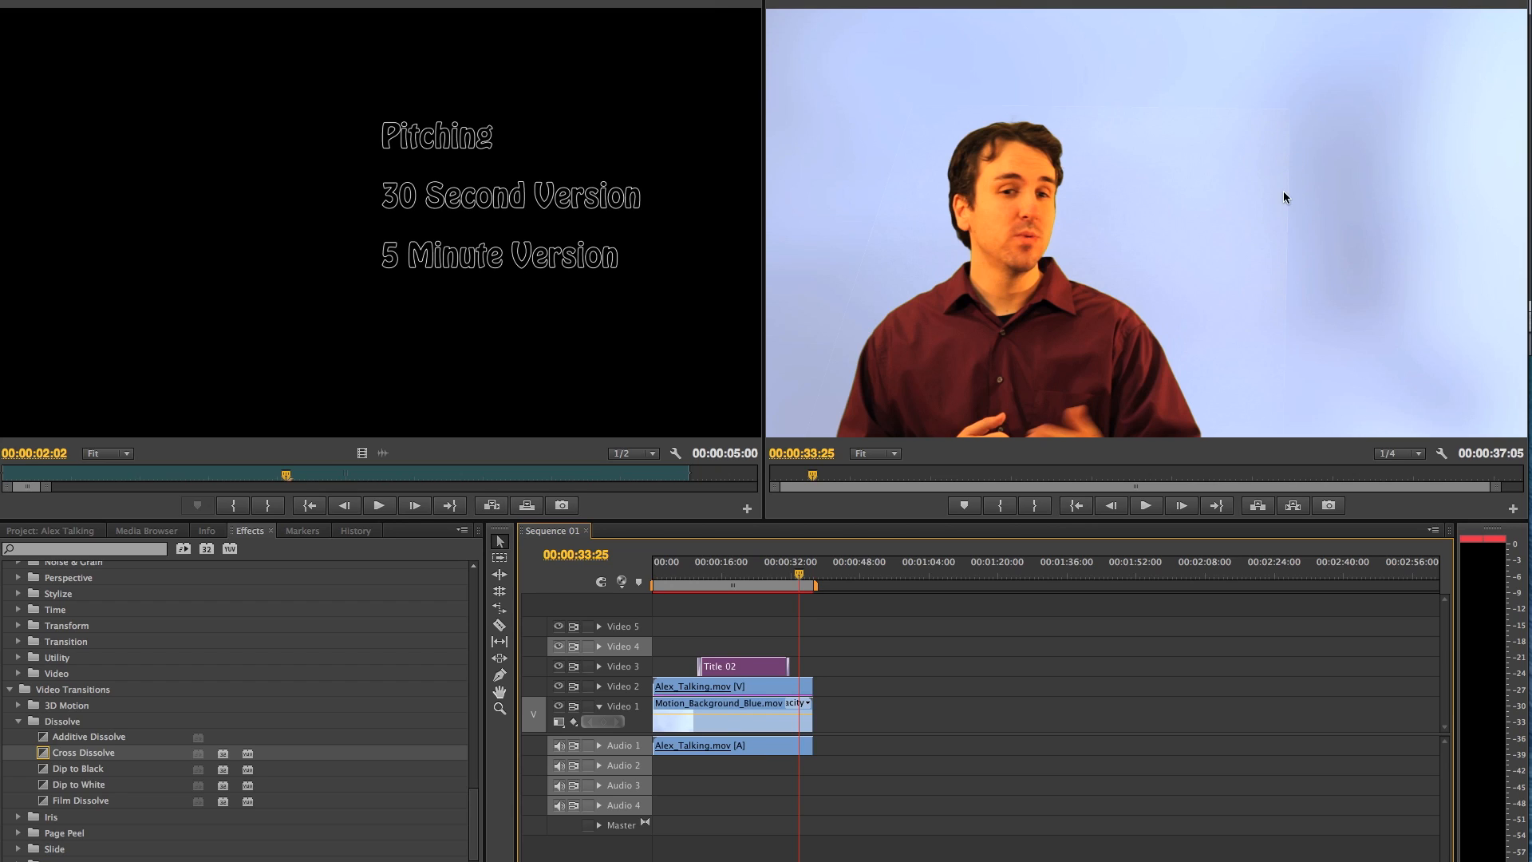
- Inspect the composite at 00:00:06:09 with the program playback resolution at Full, then return it to 1/4
left_click(682, 568)
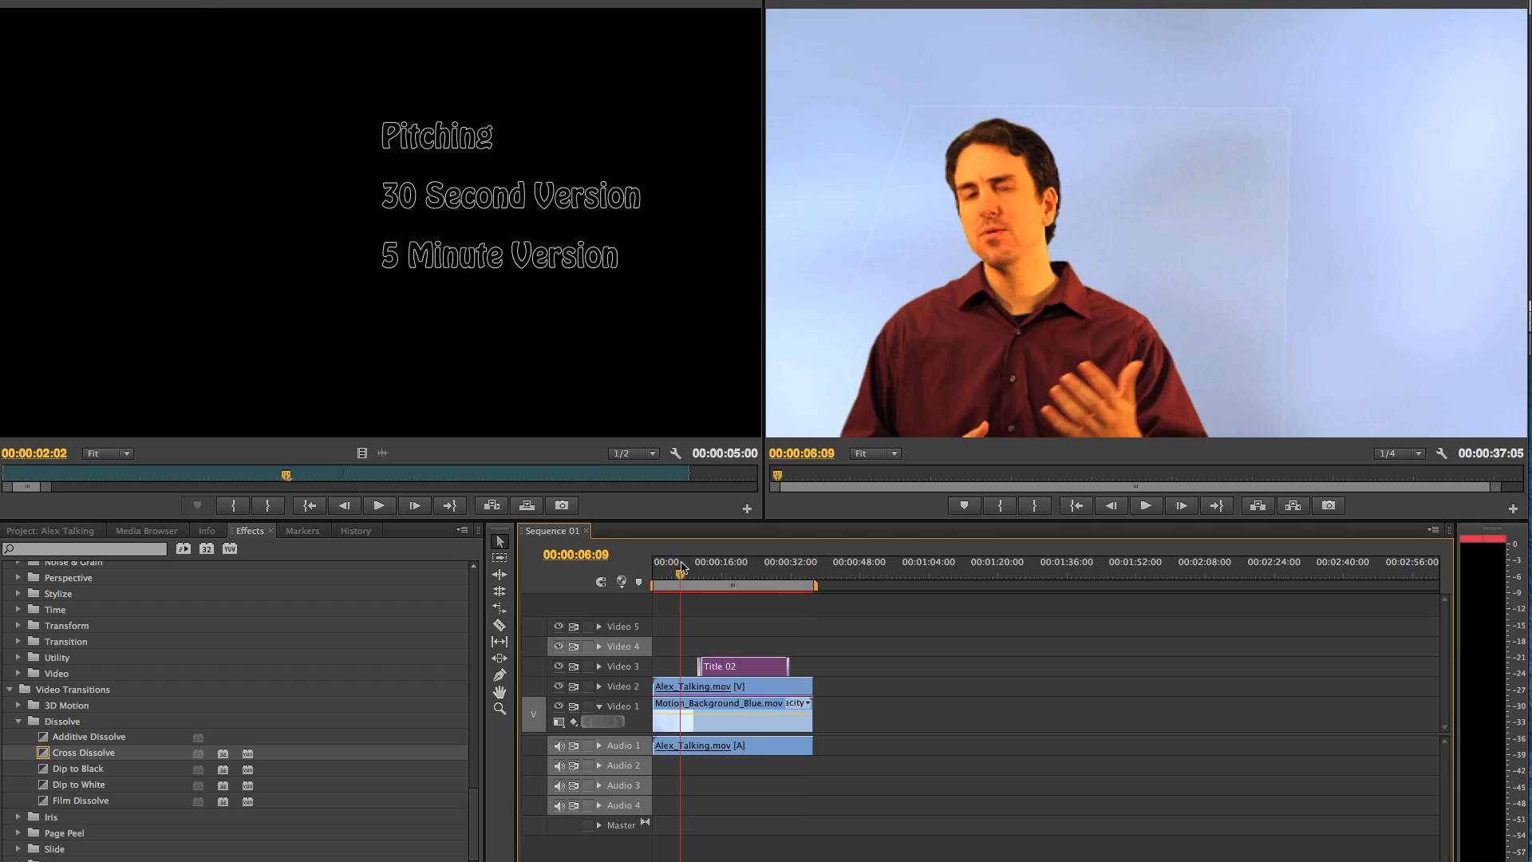
left_click(952, 723)
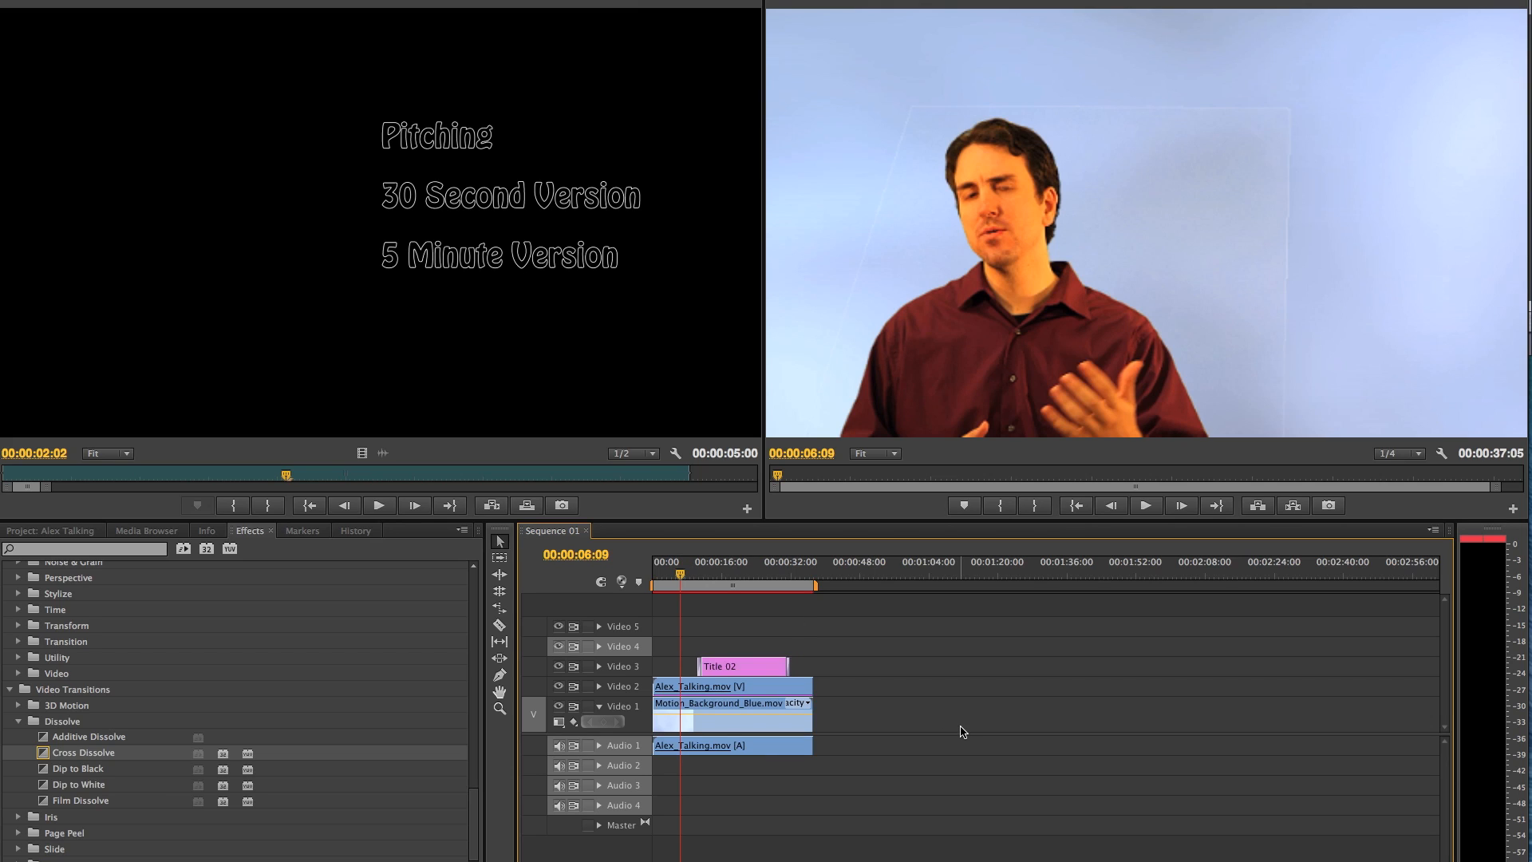
left_click(1428, 449)
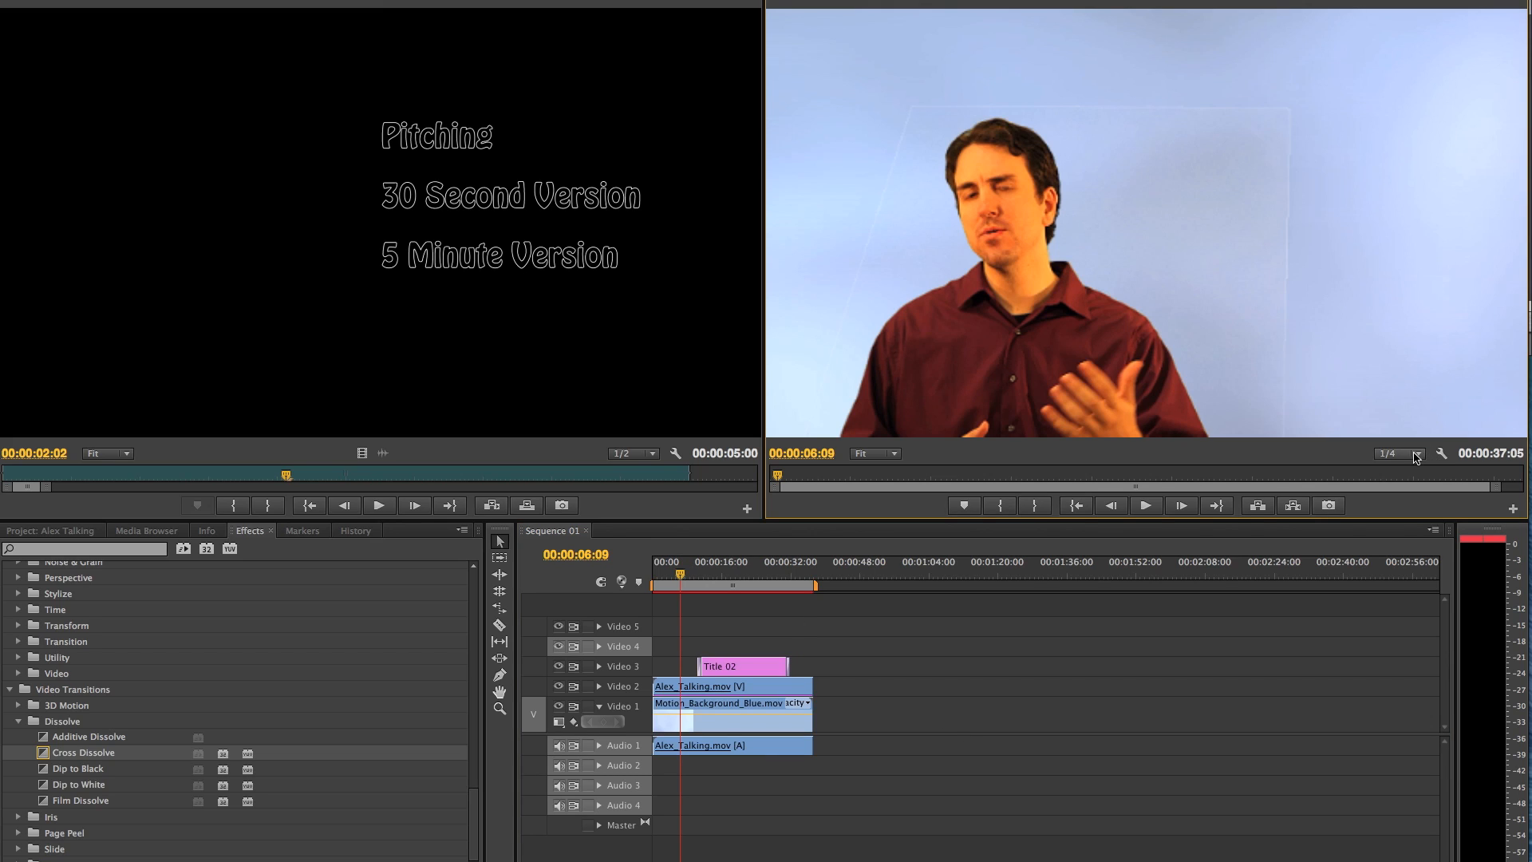
left_click(1420, 453)
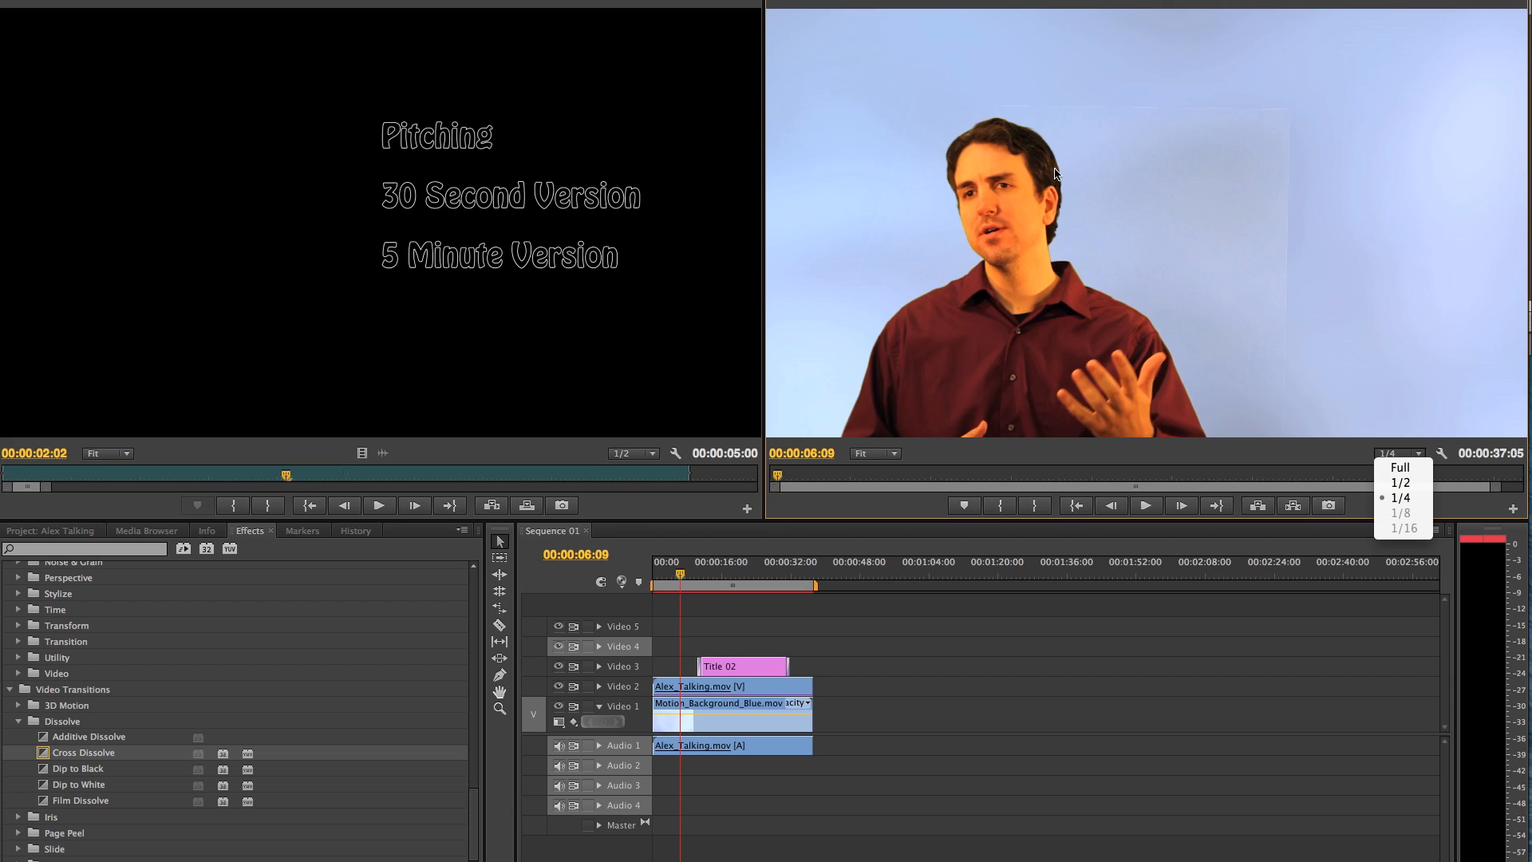
left_click(1403, 468)
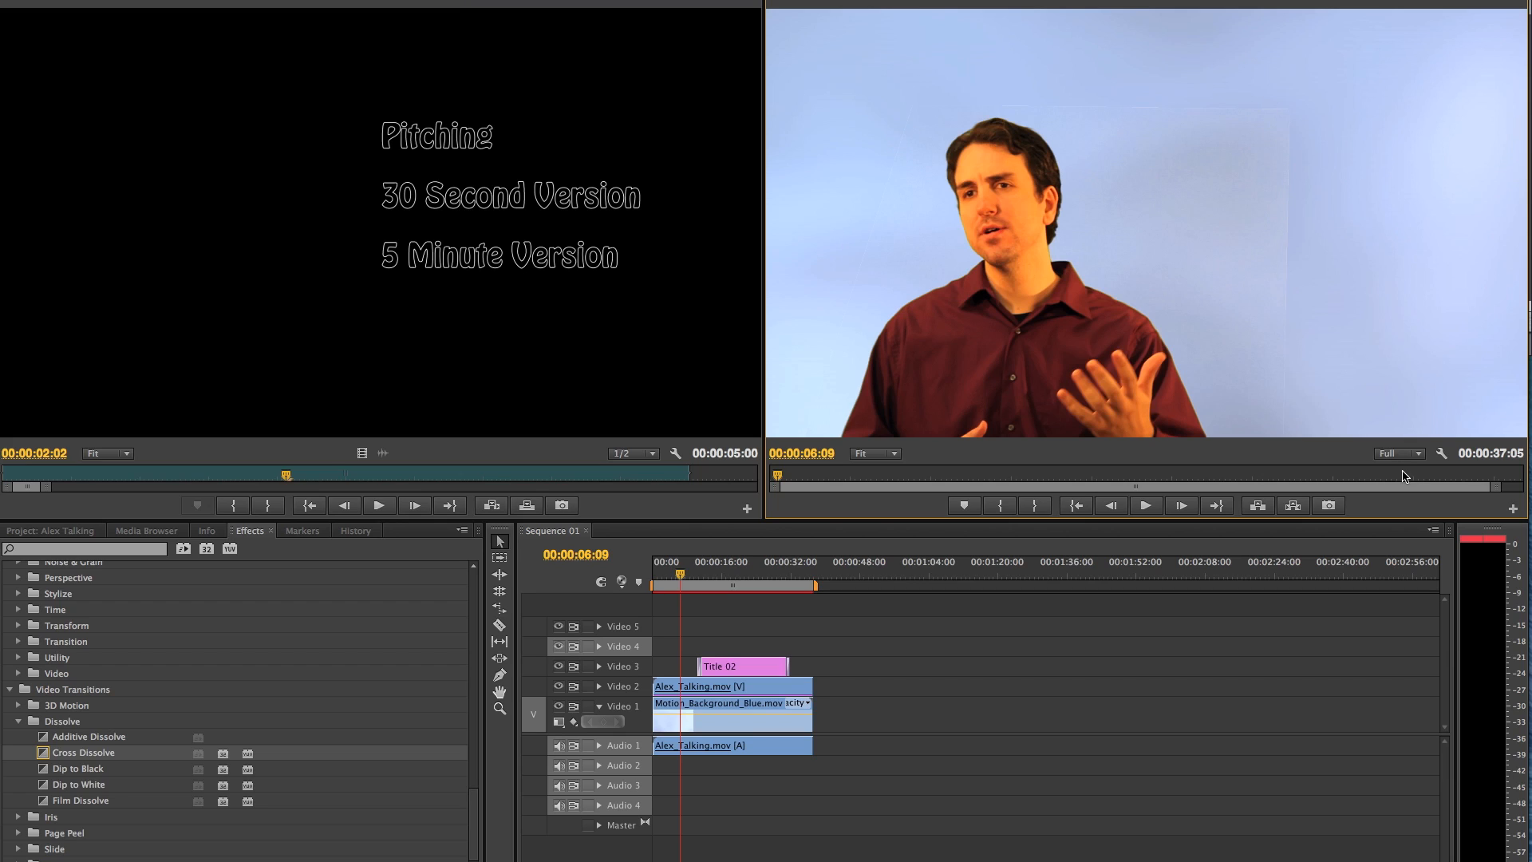
left_click(1419, 453)
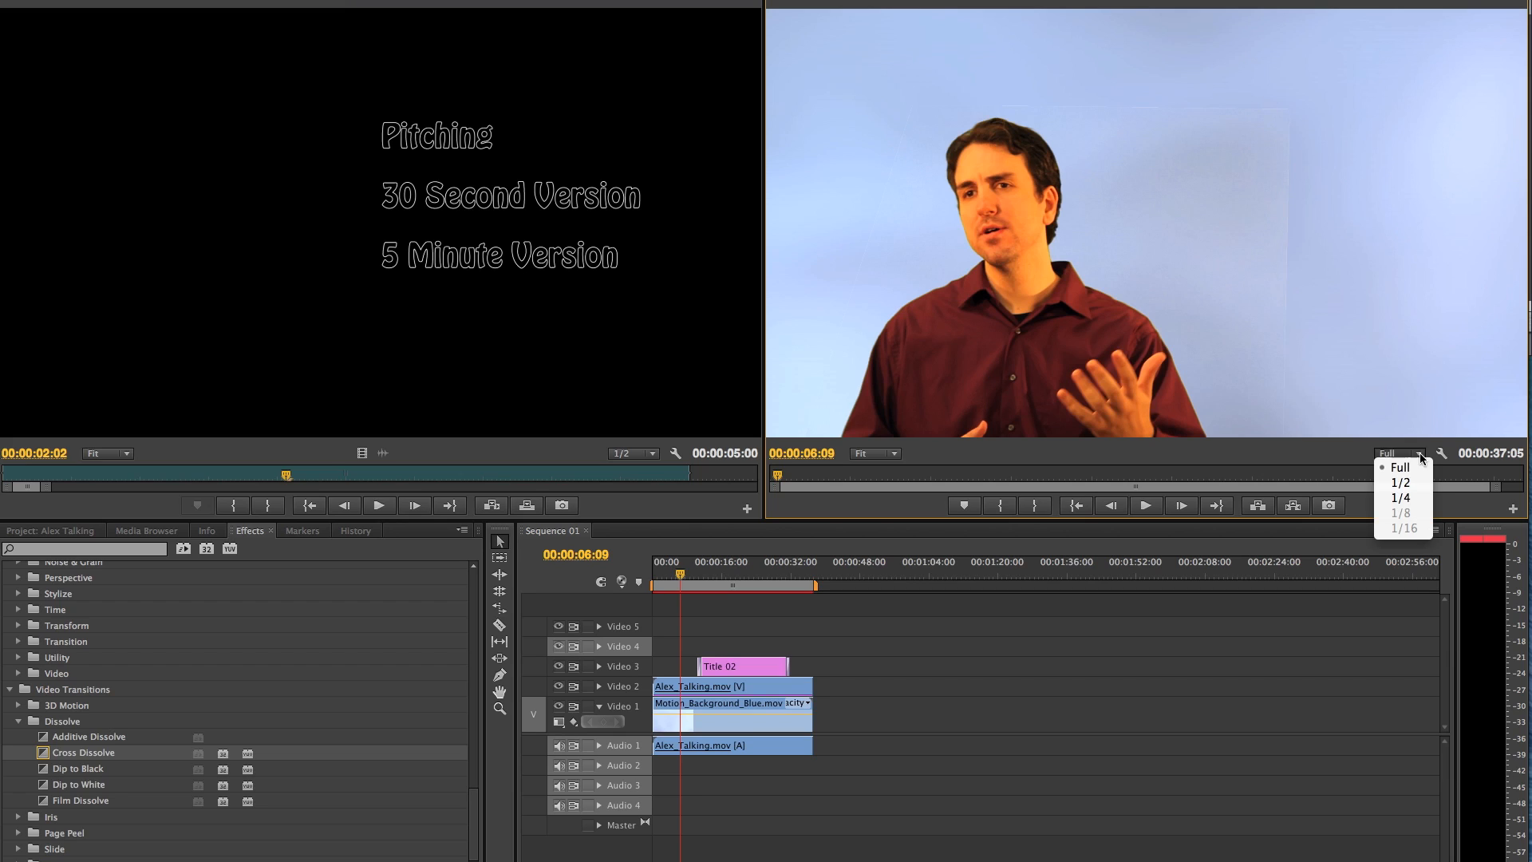
left_click(1417, 500)
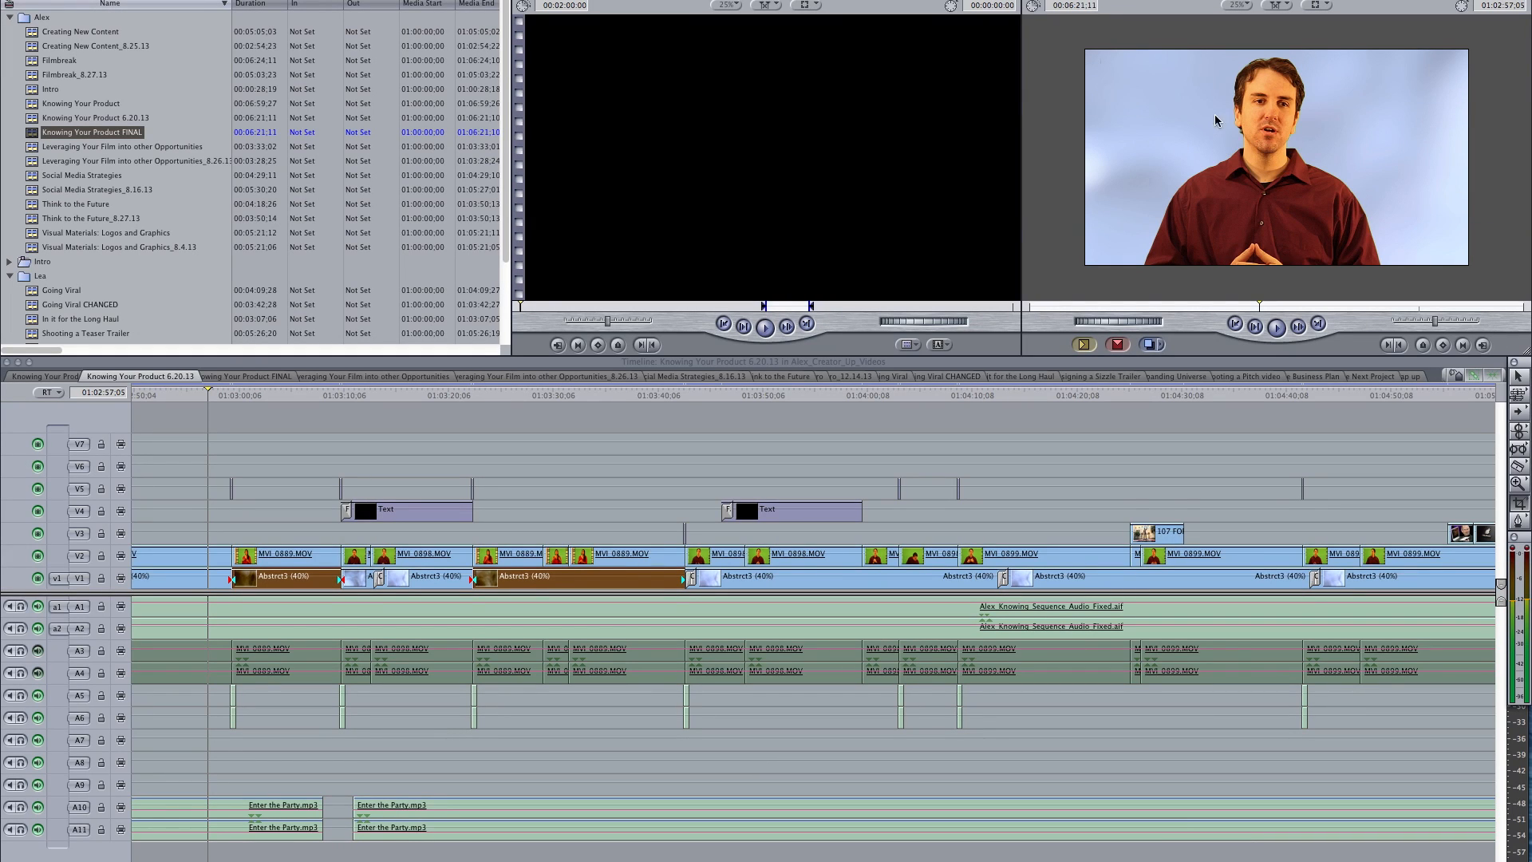
- In Final Cut Pro, reposition the Canvas and Timeline windows of the Knowing Your Product 6.20.13 sequence
left_click_drag(1254, 0, 614, 55)
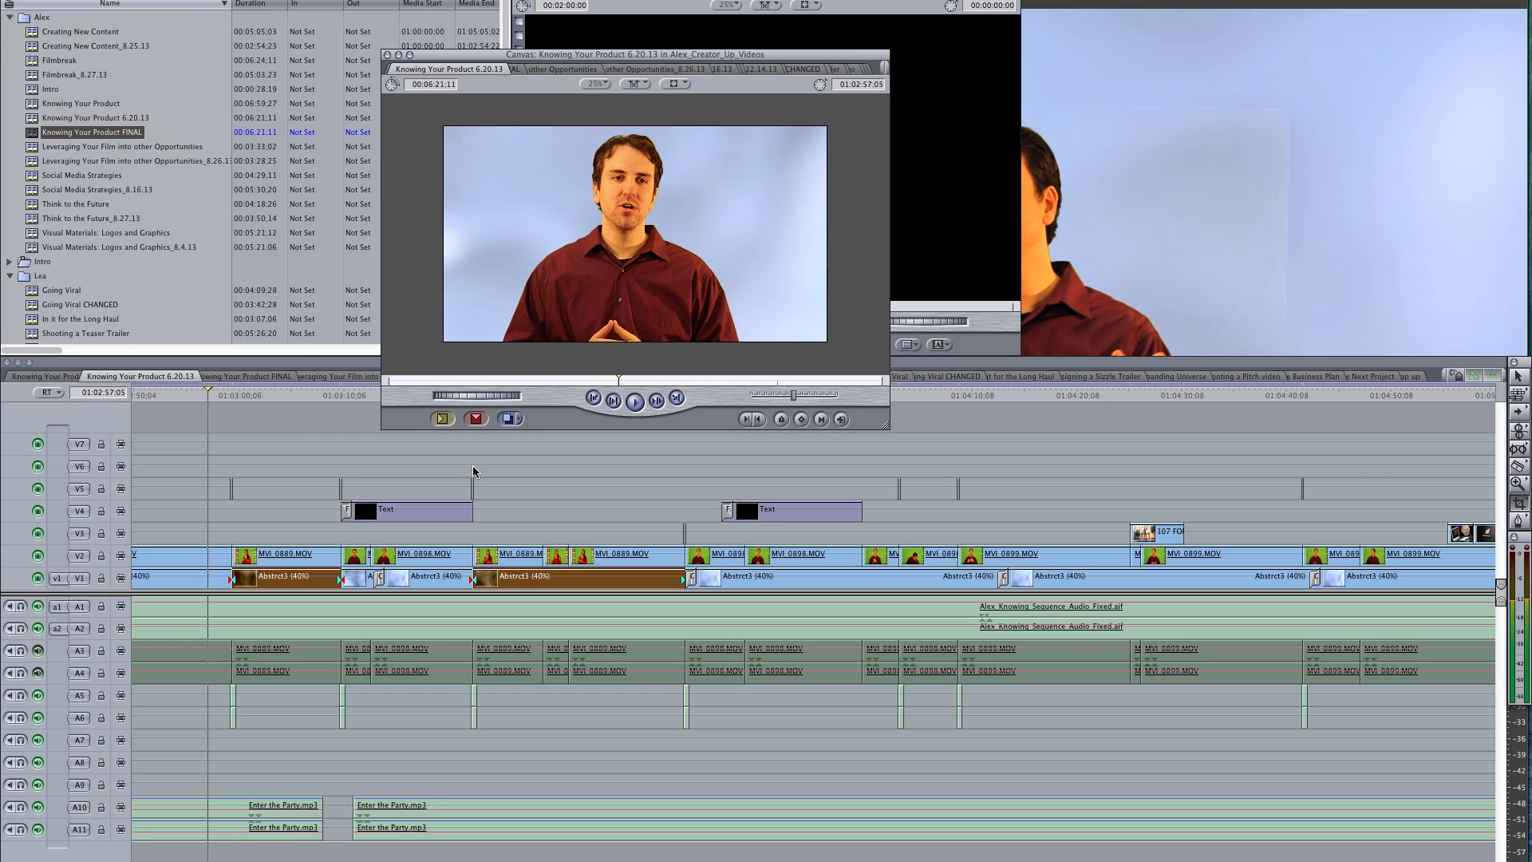
left_click_drag(307, 363, 403, 366)
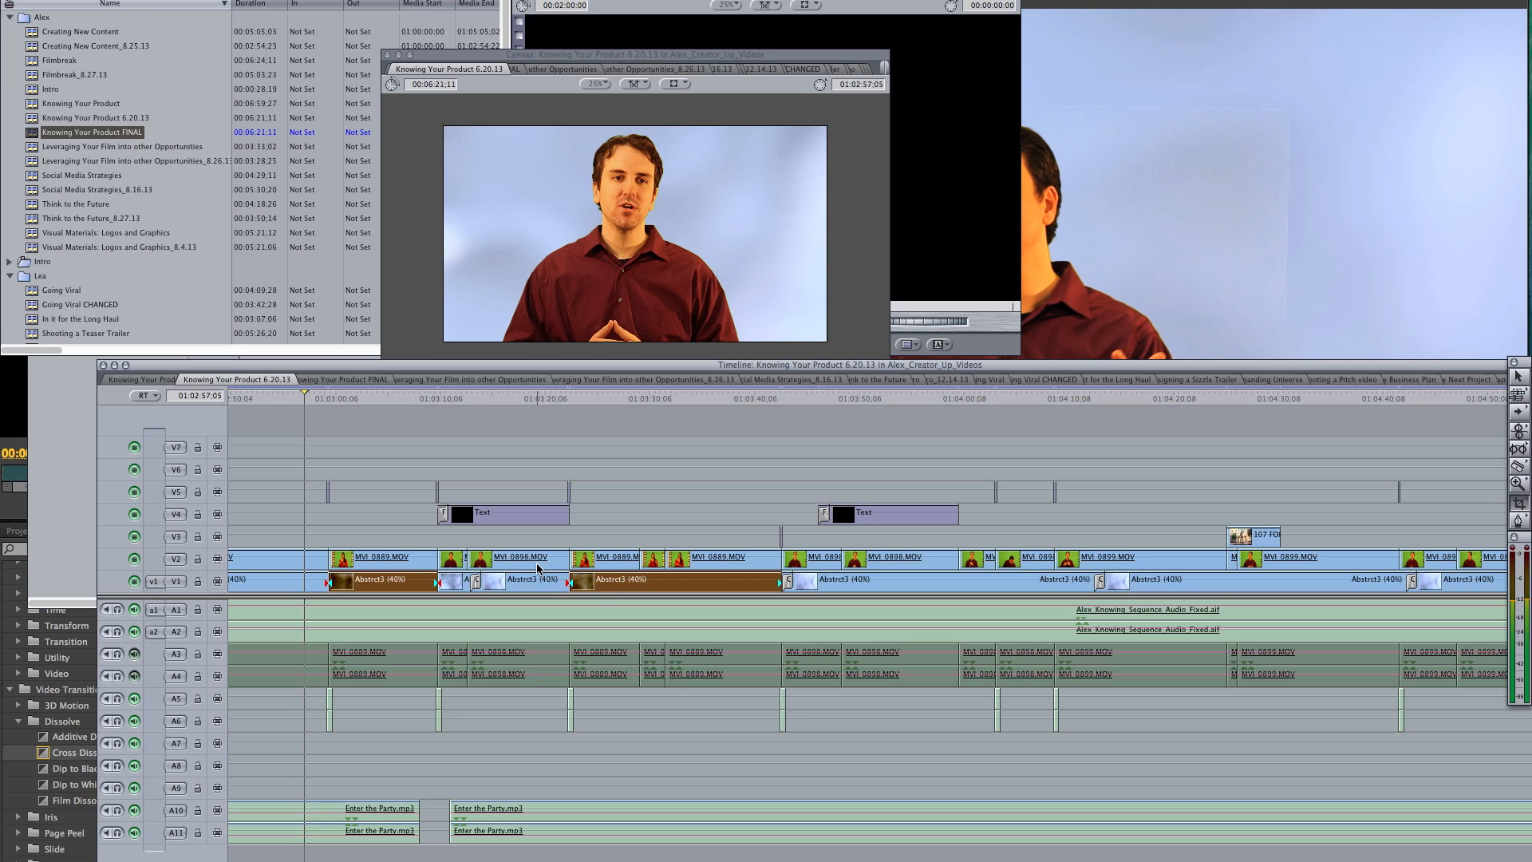
- Open the MVI_0898.MOV clip before the playhead on V2 in the Viewer and examine the available Key video filters
scroll(618, 589, "left", 5)
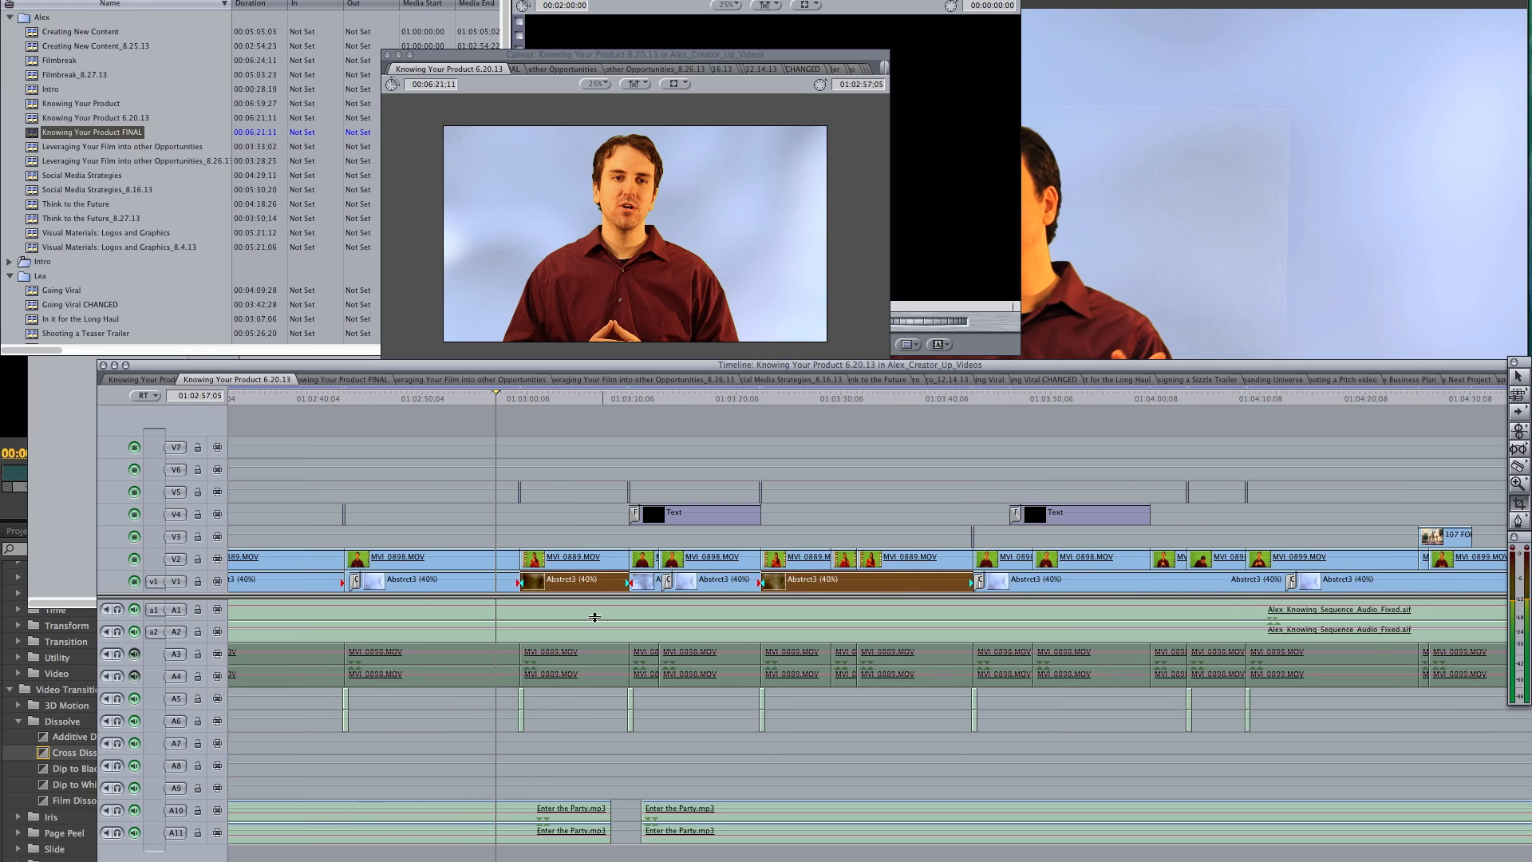
double_click(414, 558)
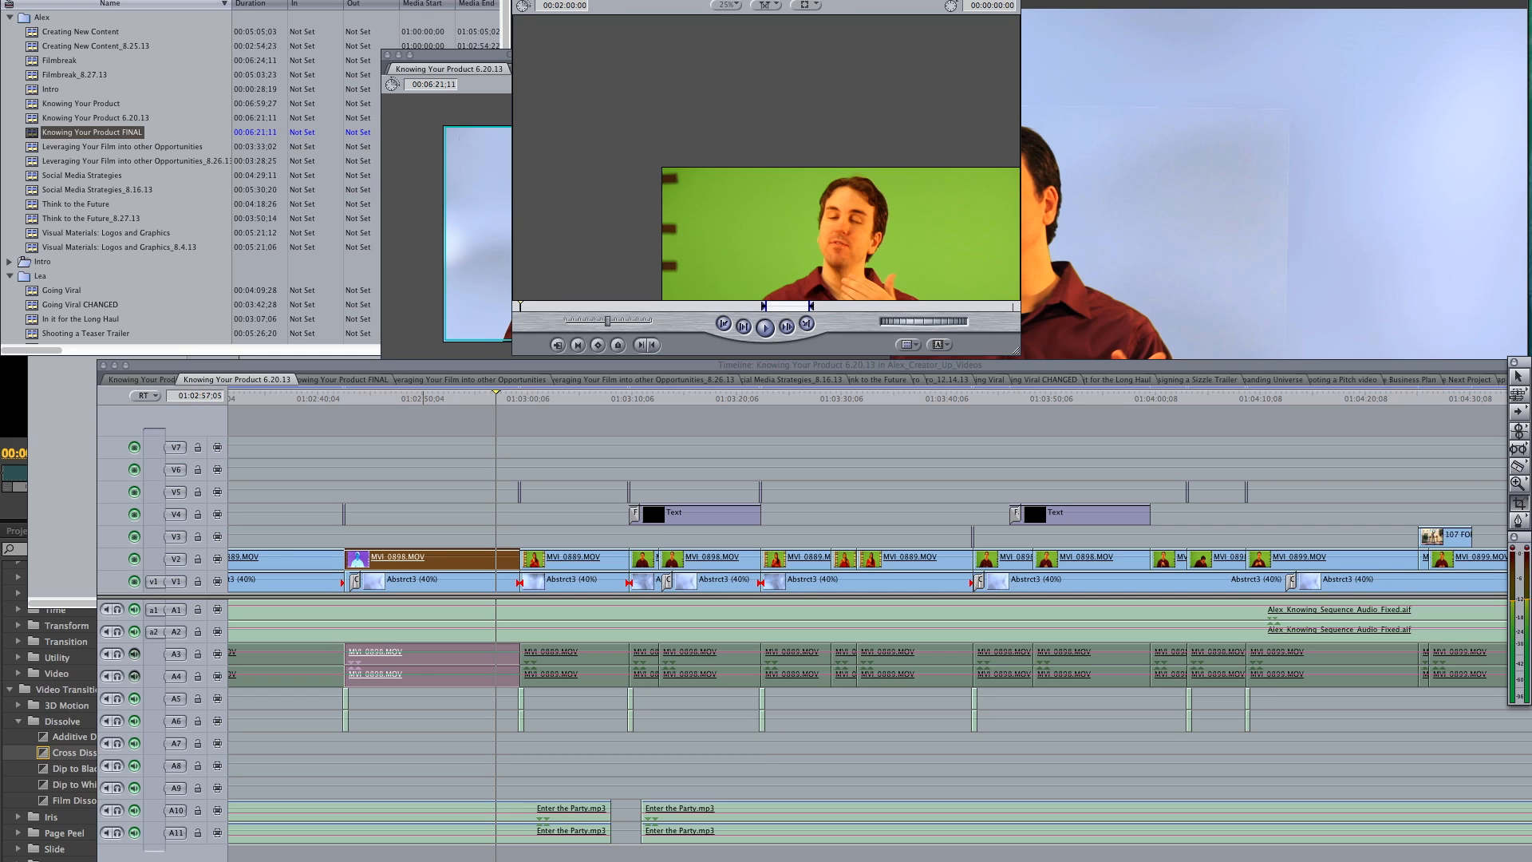
left_click(420, 1)
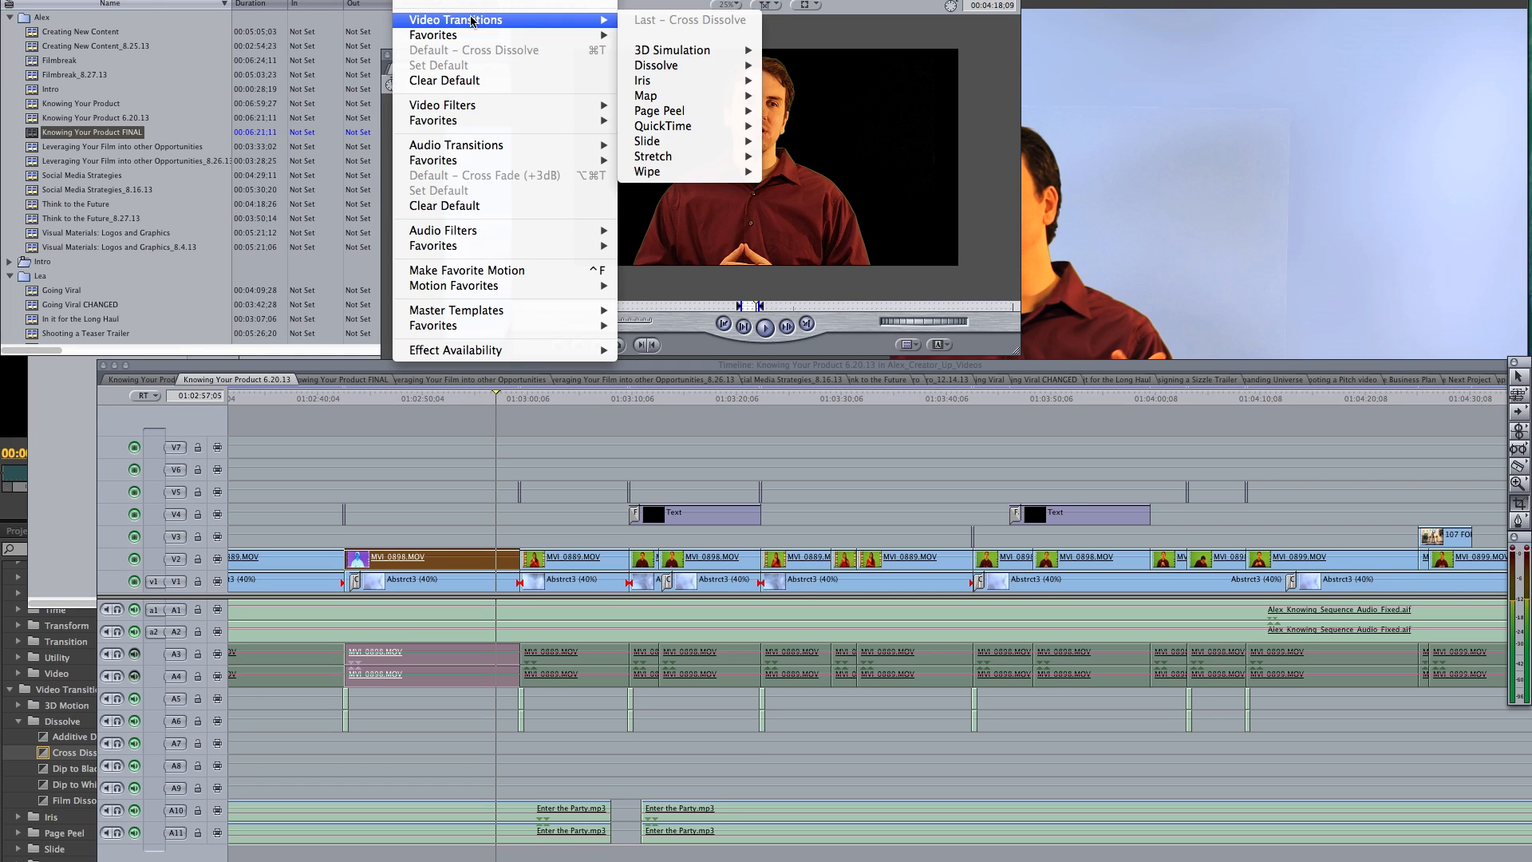
mouse_move(486, 106)
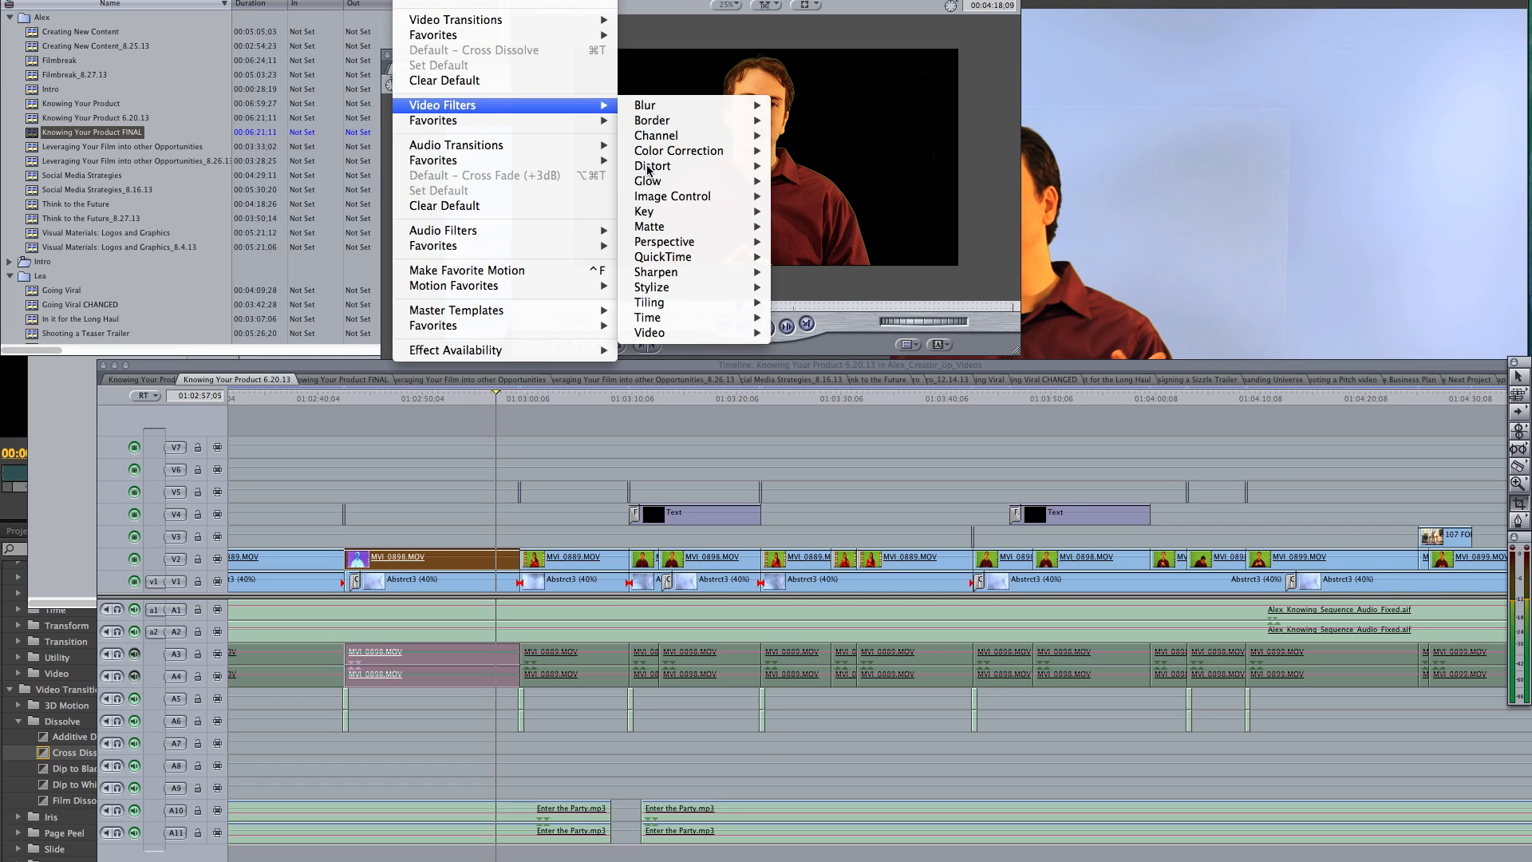
mouse_move(679, 218)
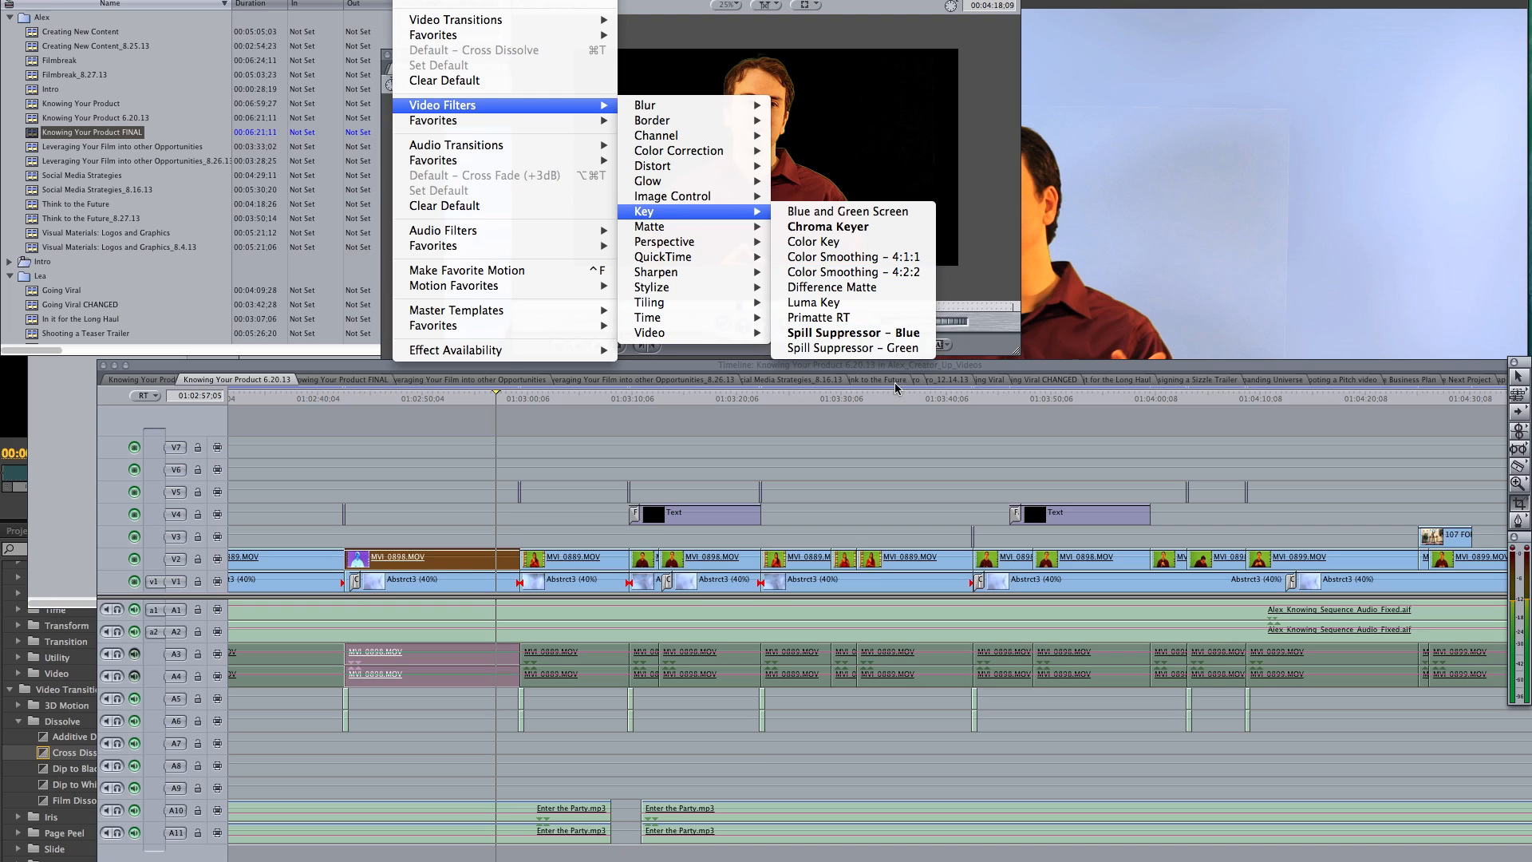
left_click(890, 439)
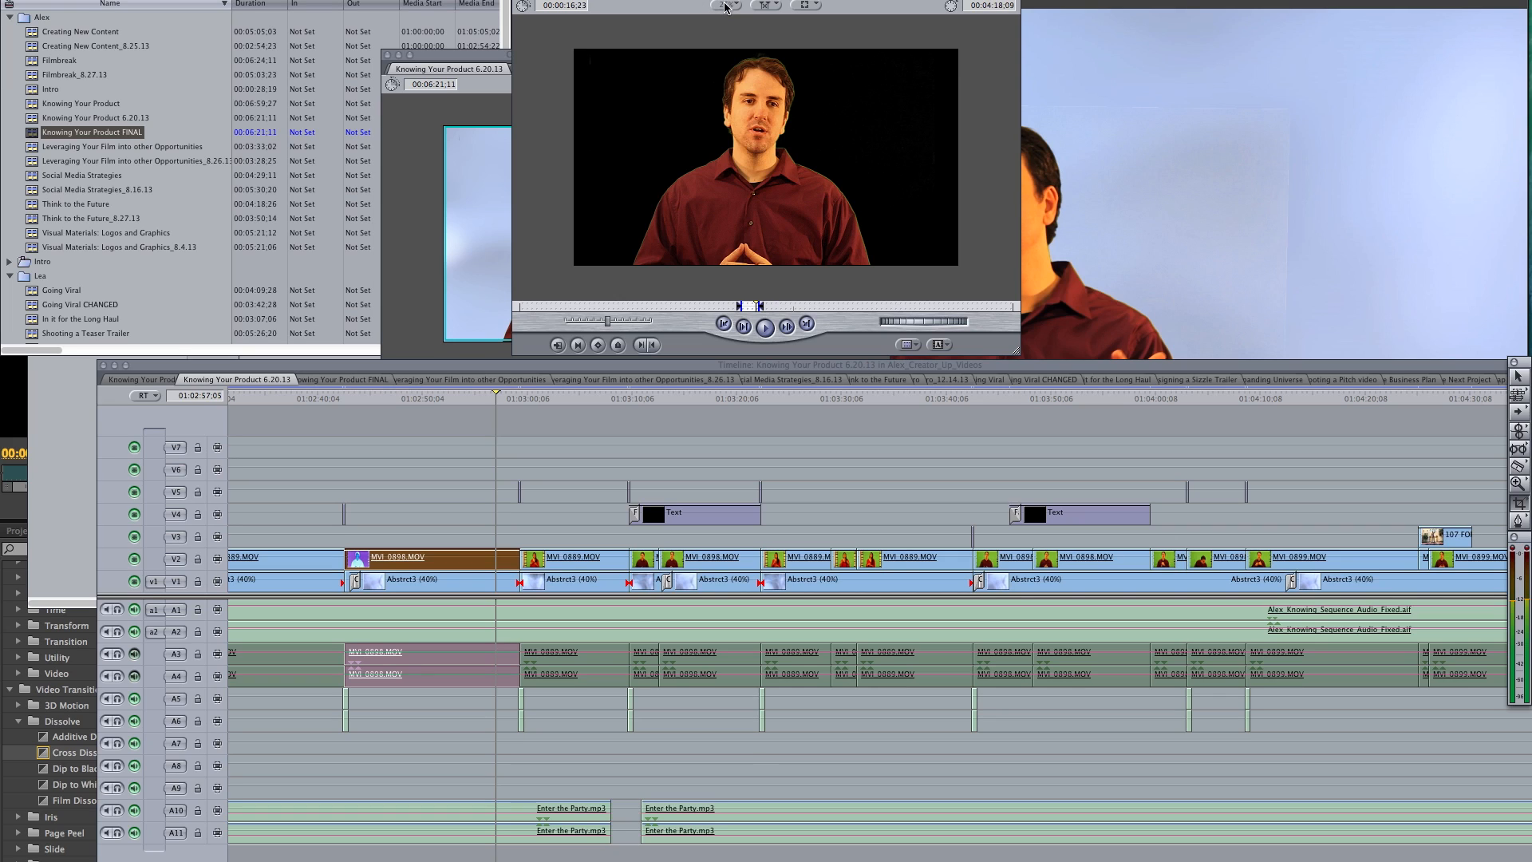
- Inspect the filter settings applied to MVI_0898.MOV, moving the Viewer into full view, and return to its video image
left_click(628, 3)
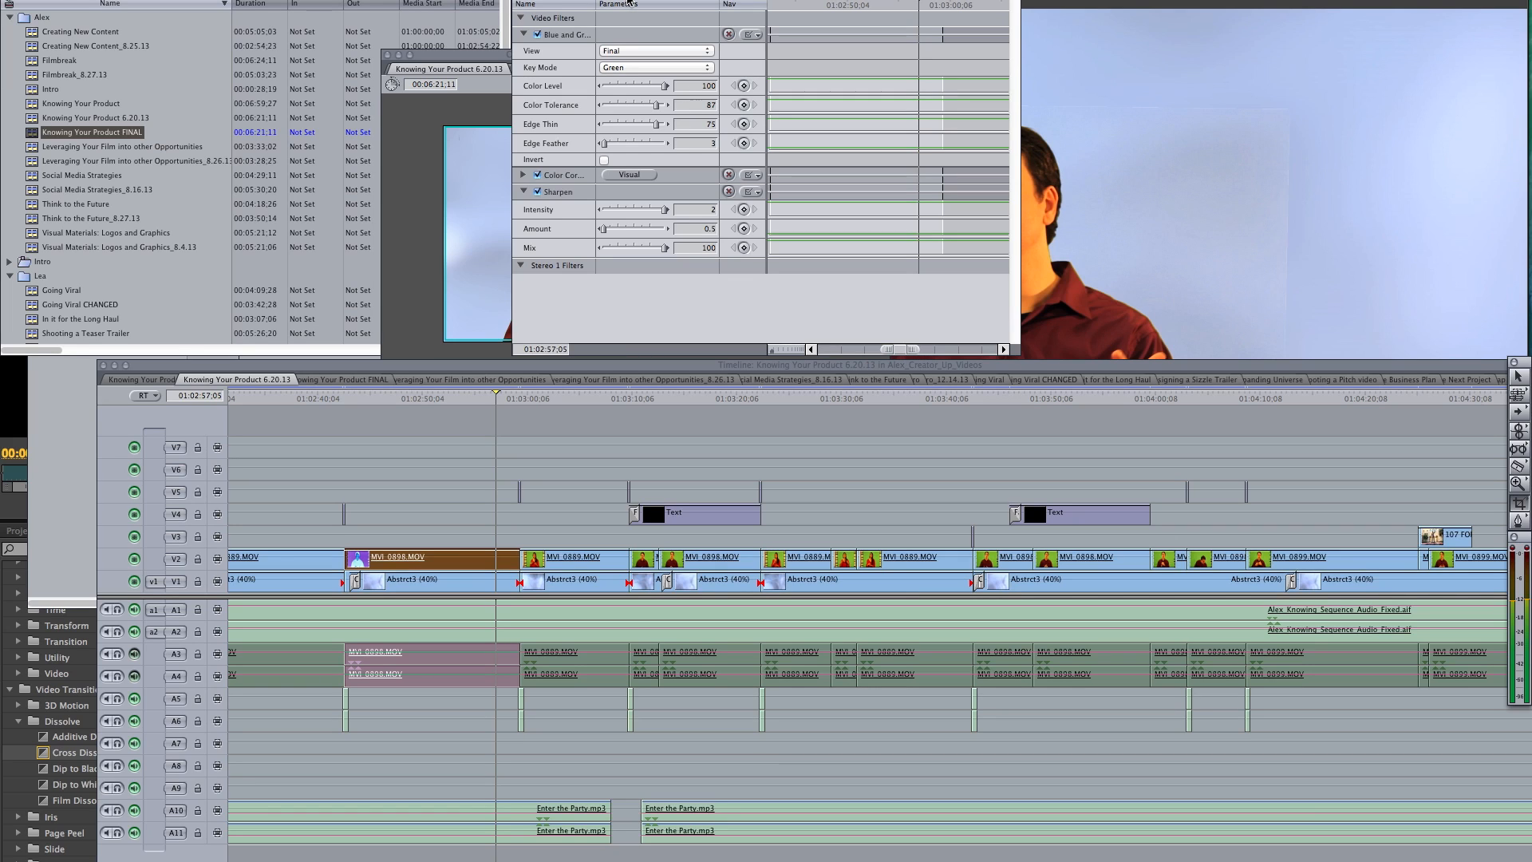
left_click_drag(631, 2, 467, 102)
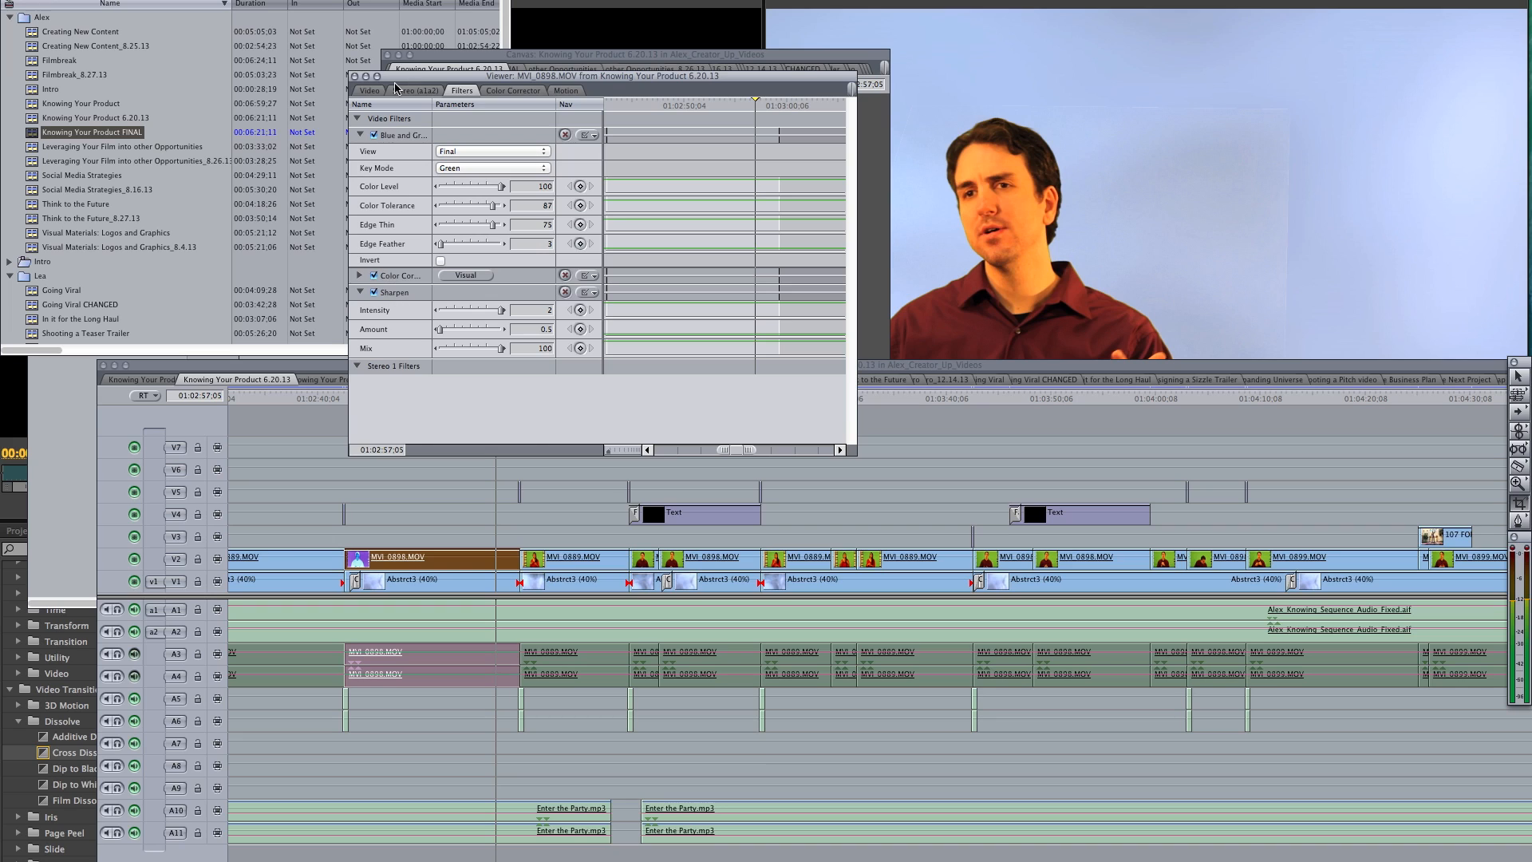
left_click(369, 91)
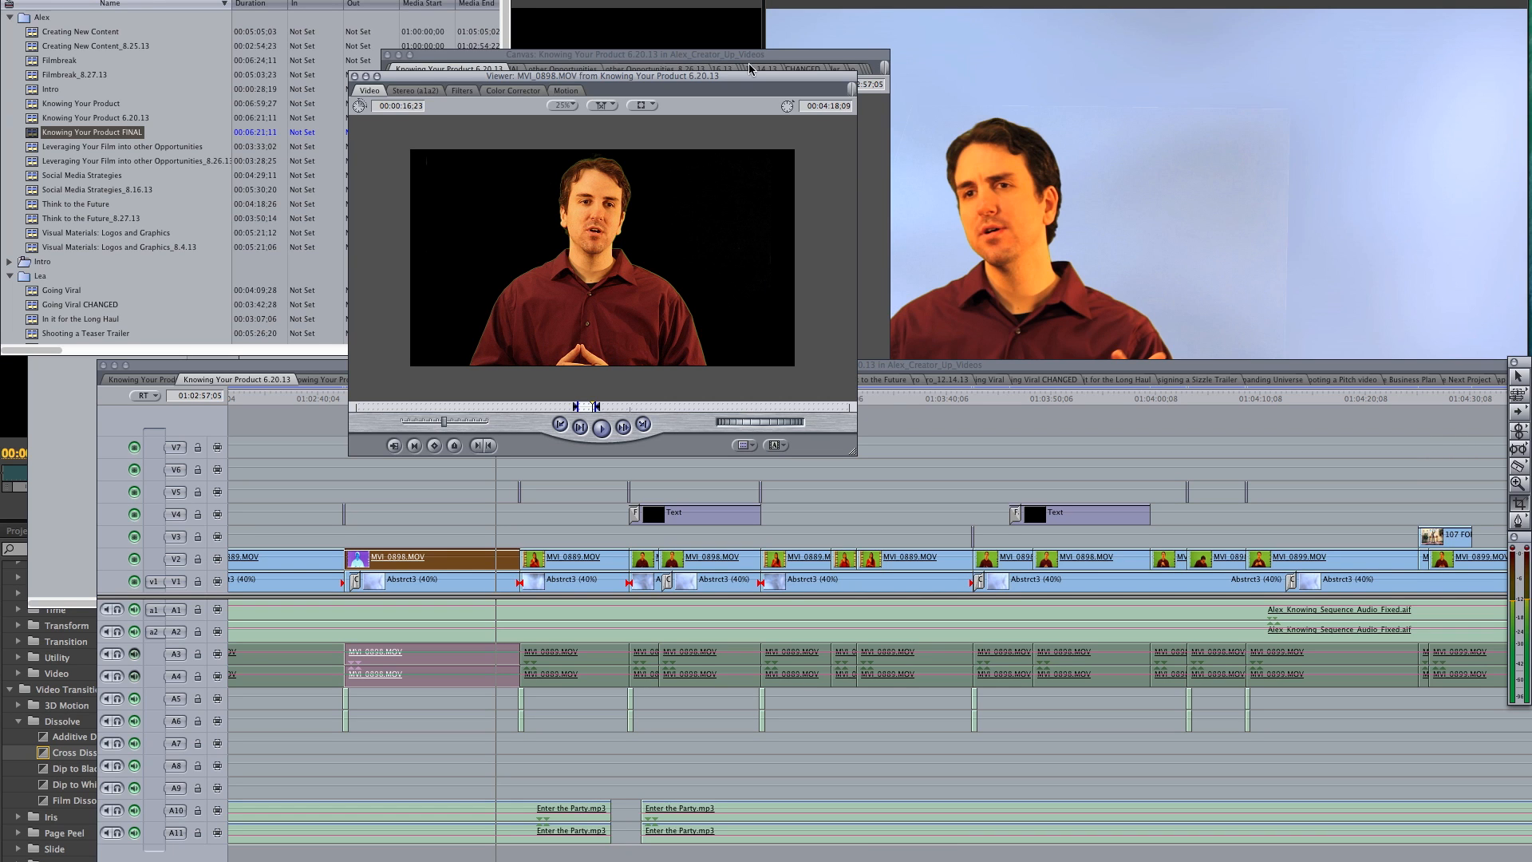
- Bring the Canvas to the front, enlarge it, and play the Knowing Your Product 6.20.13 sequence from 01:02:57;05
left_click(749, 63)
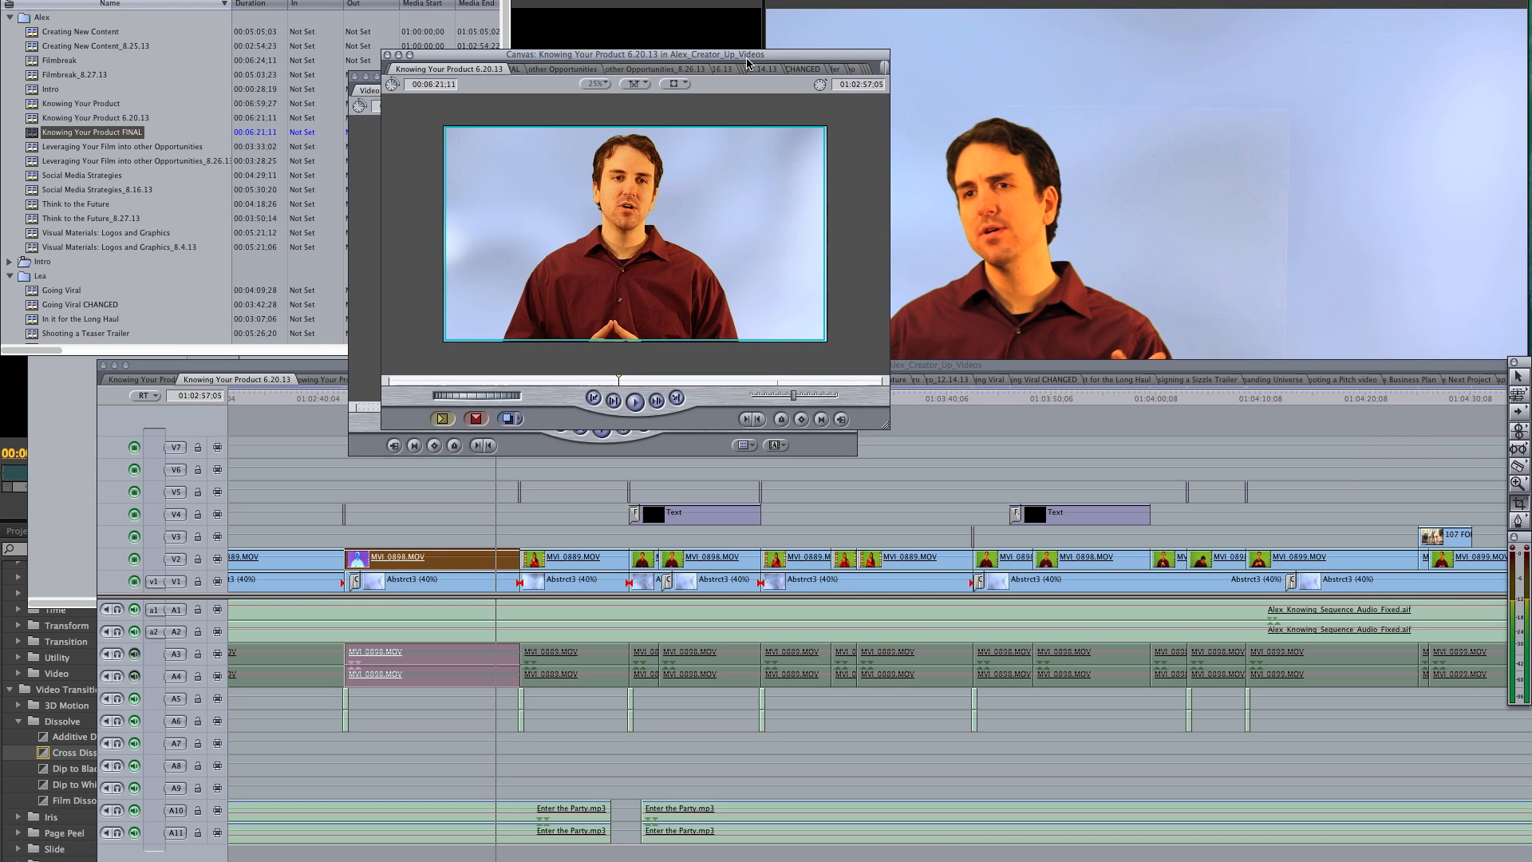
left_click_drag(886, 426, 1295, 758)
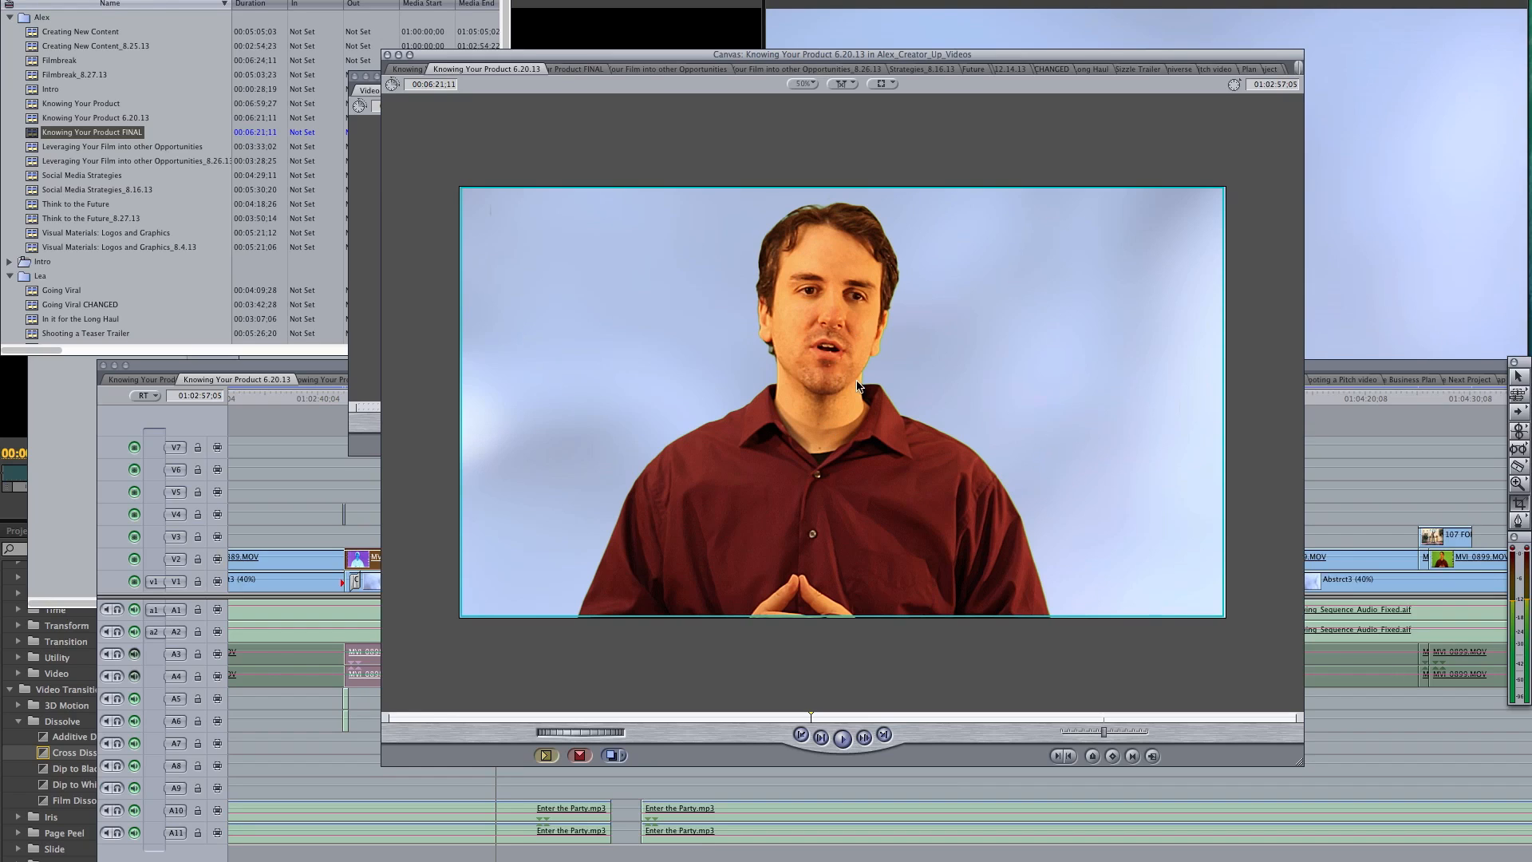
key("space")
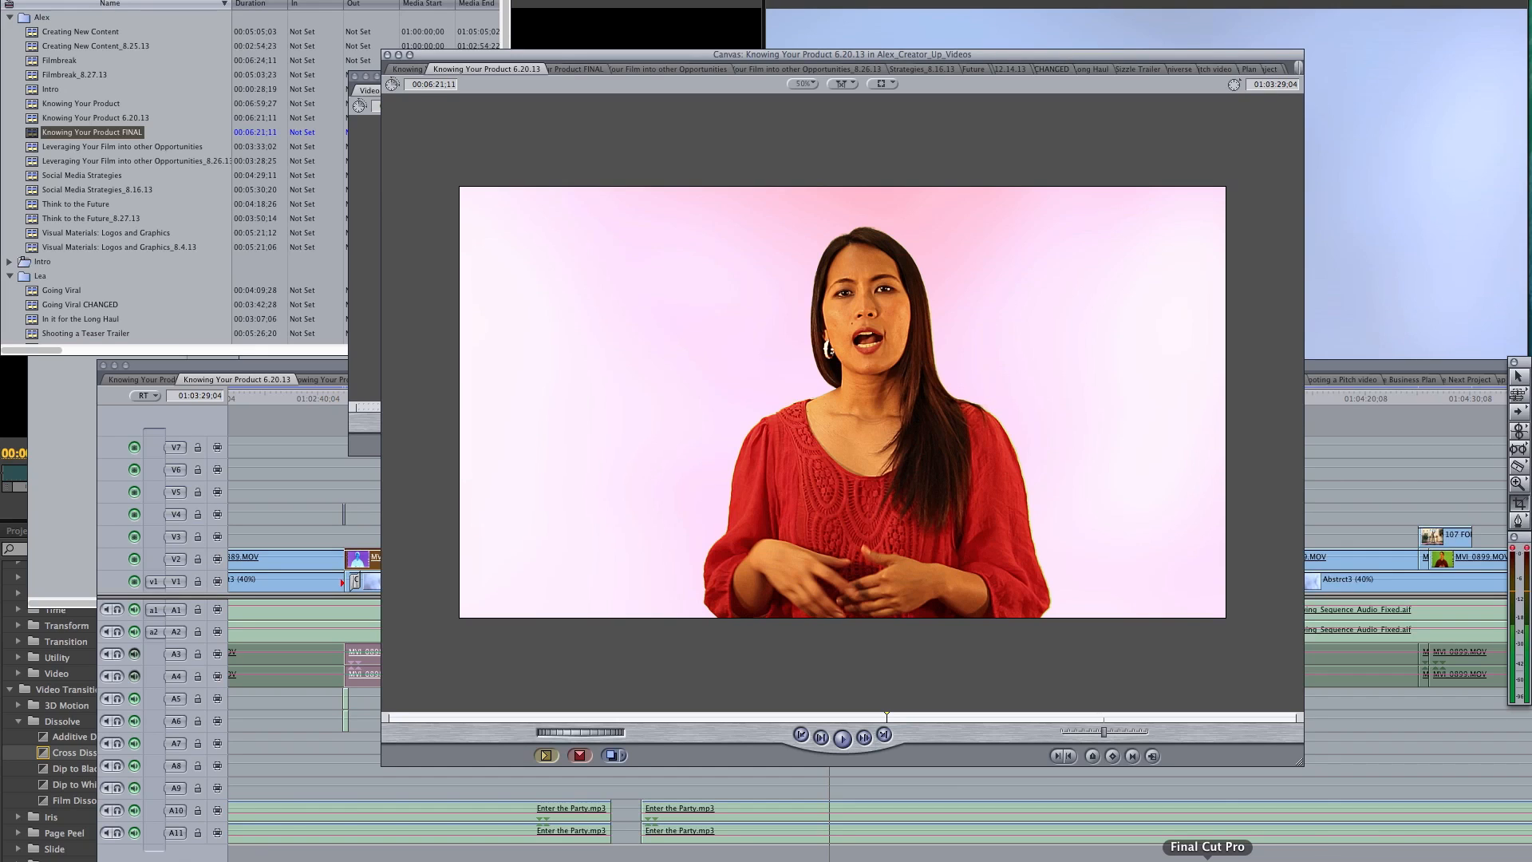
- Switch back to Premiere Pro and move the Sequence 01 playhead to 00:00:28:14
left_click(1242, 858)
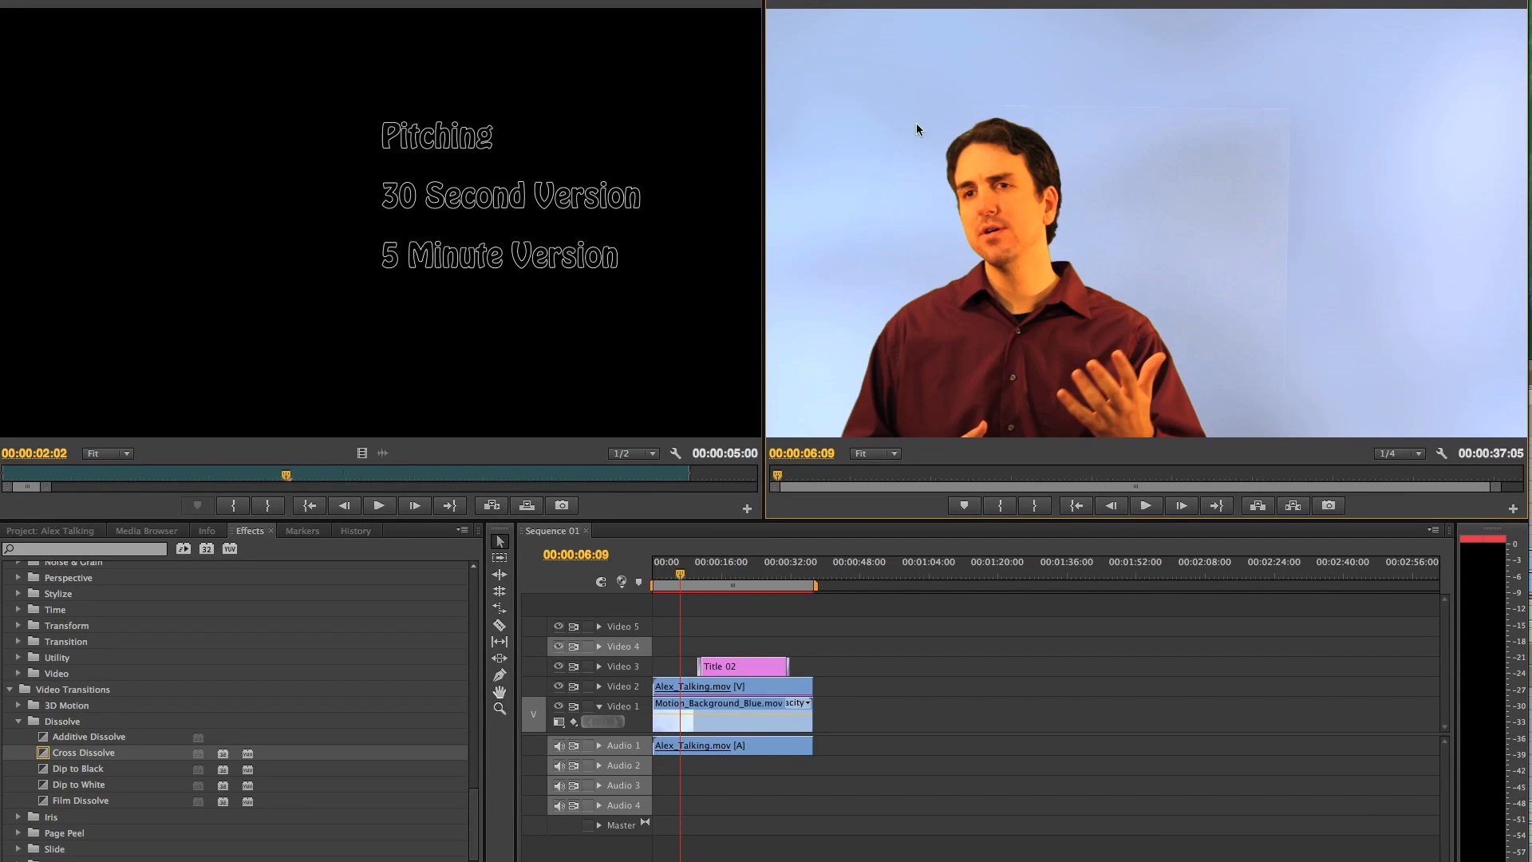
left_click(776, 569)
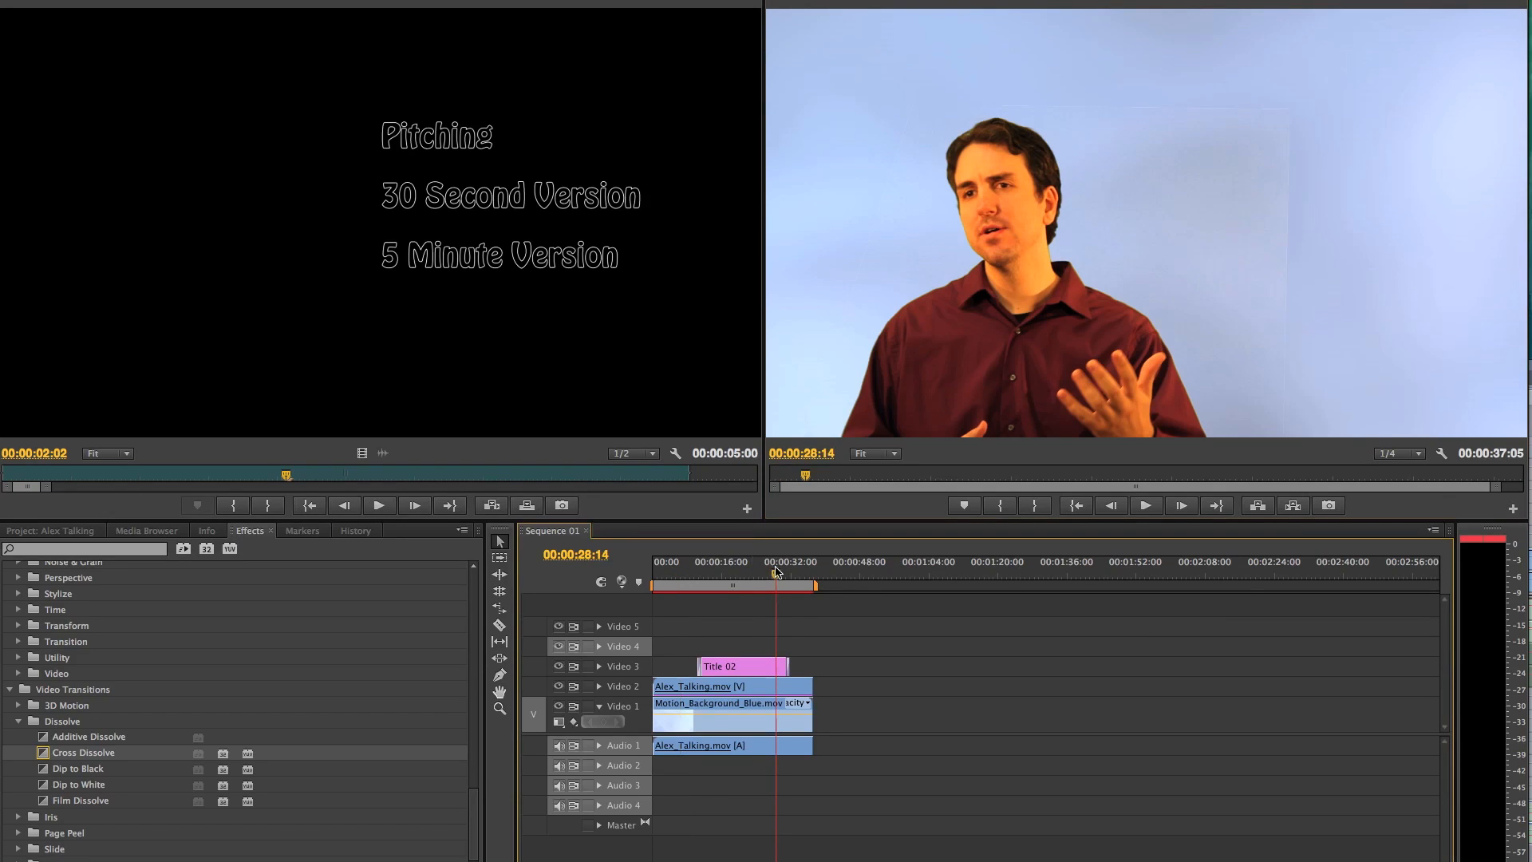